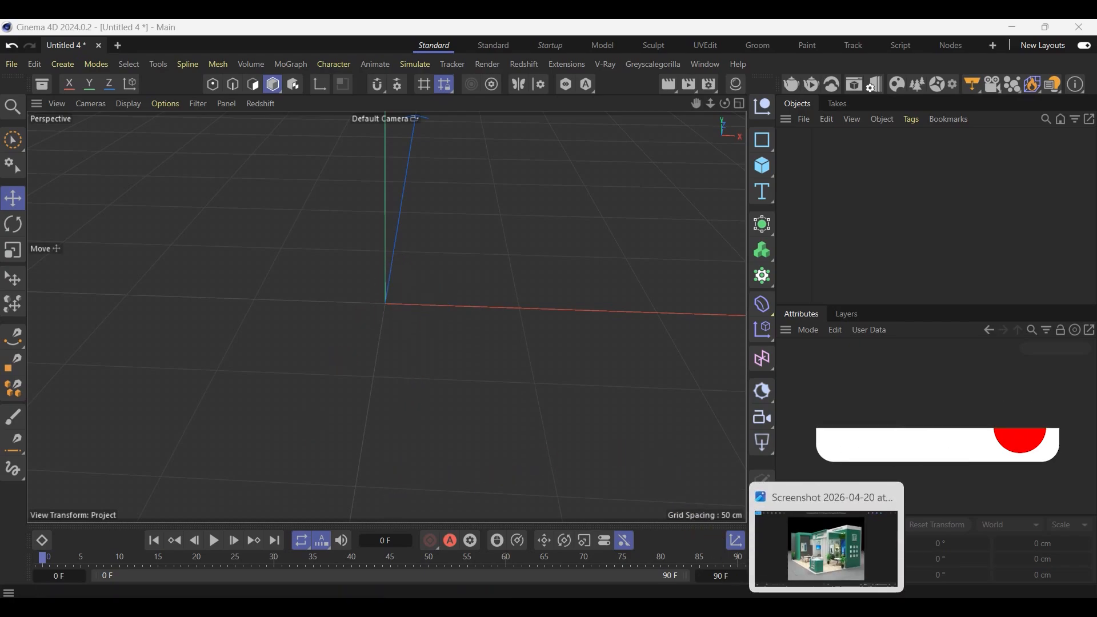
Switch to the image viewer and examine the exhibition booth reference renders, including the wall, counter and floor details
{"action": "left_click", "coordinate": [774, 595]}
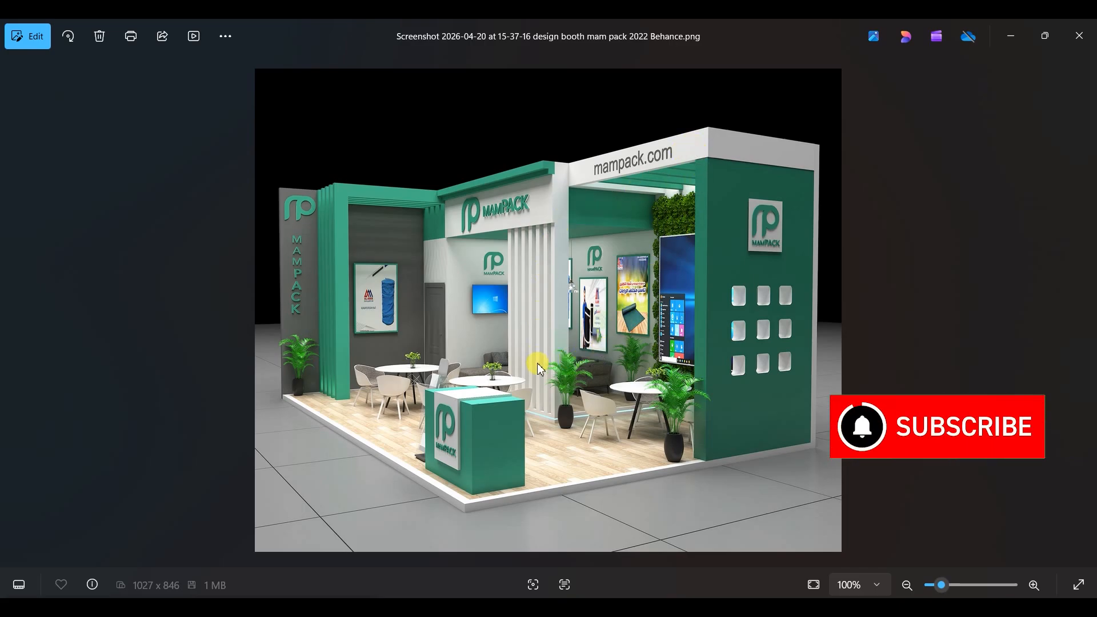
{"action": "scroll", "coordinate": [540, 367], "scroll_direction": "up", "scroll_amount": 5}
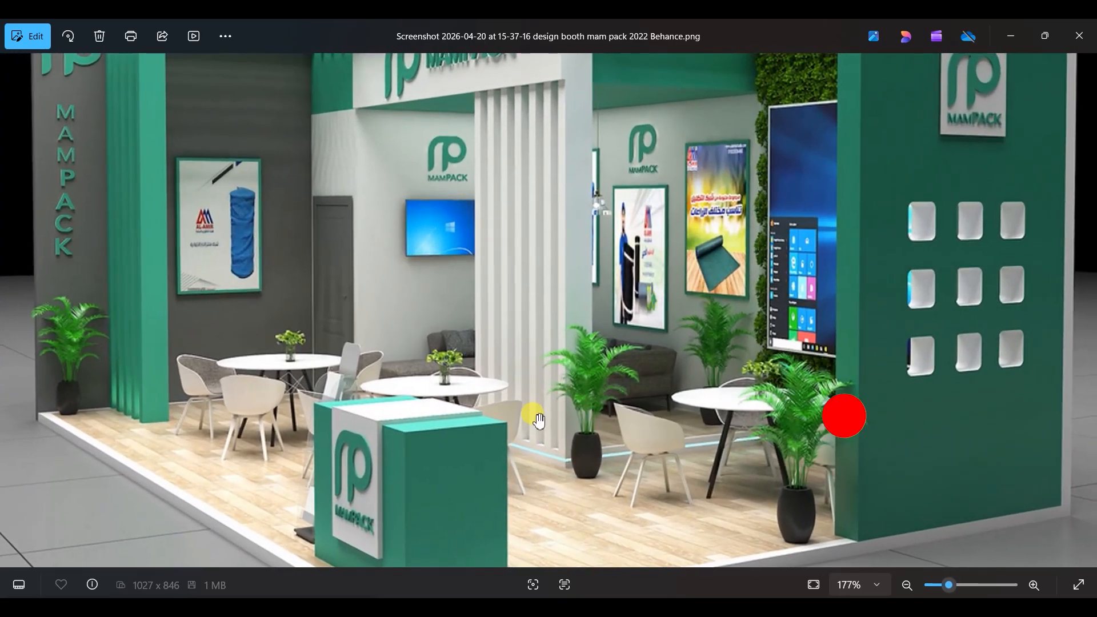
{"action": "scroll", "coordinate": [539, 421], "scroll_direction": "down", "scroll_amount": 3}
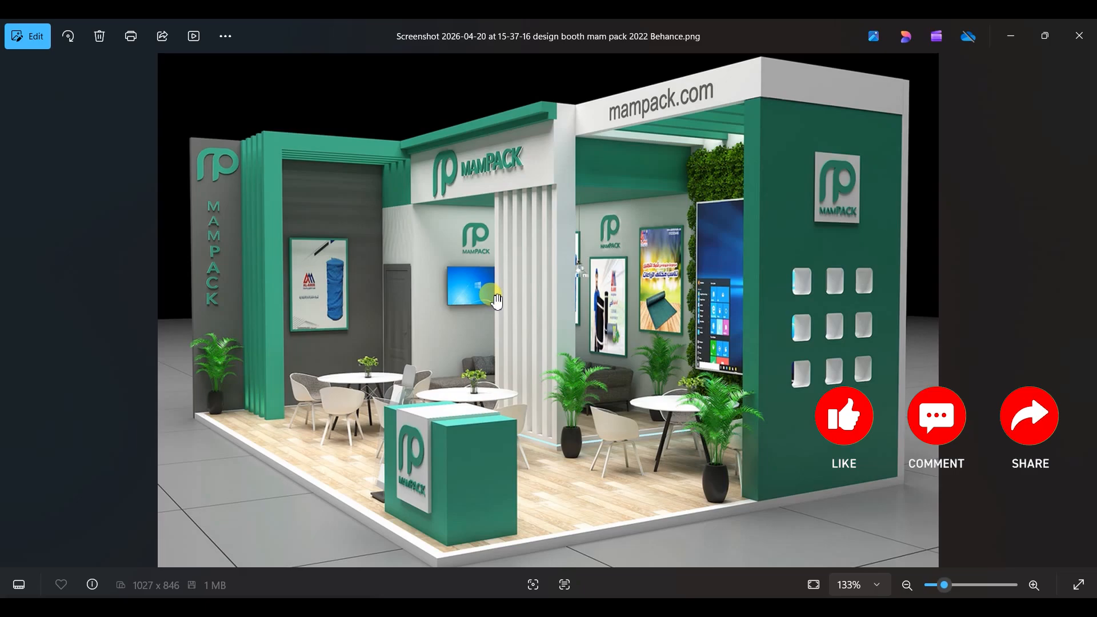
{"action": "key", "text": "Right"}
{"action": "key", "text": "Left"}
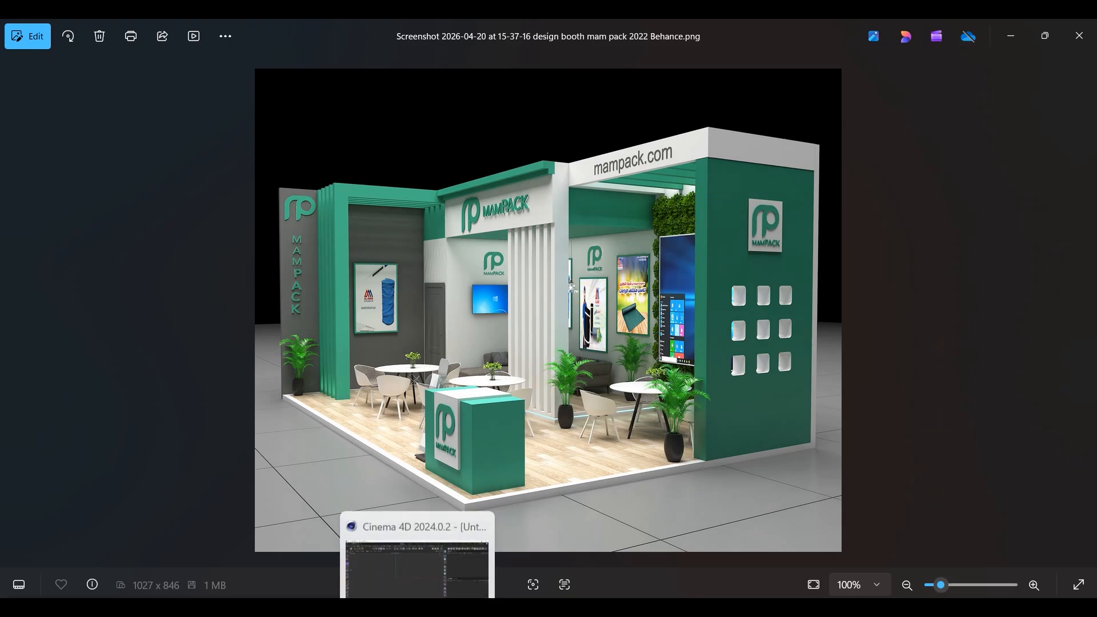
Switch to Cinema 4D, add a cube and flatten it into a slab about 11.3 cm high
{"action": "left_click", "coordinate": [416, 584]}
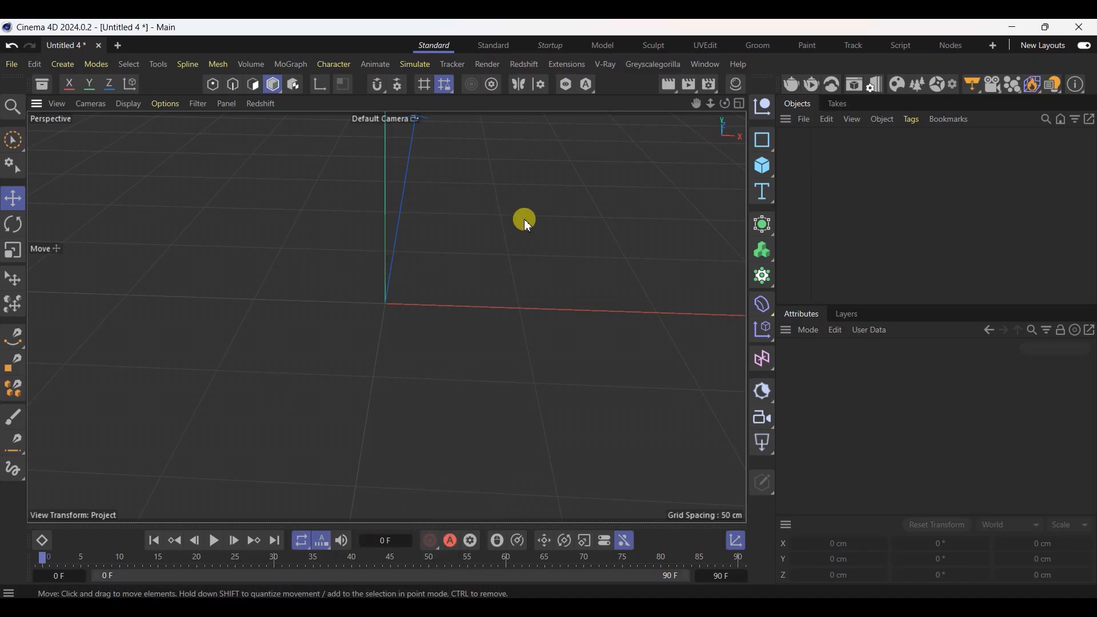
{"action": "left_click", "coordinate": [762, 166]}
{"action": "left_click", "coordinate": [806, 189]}
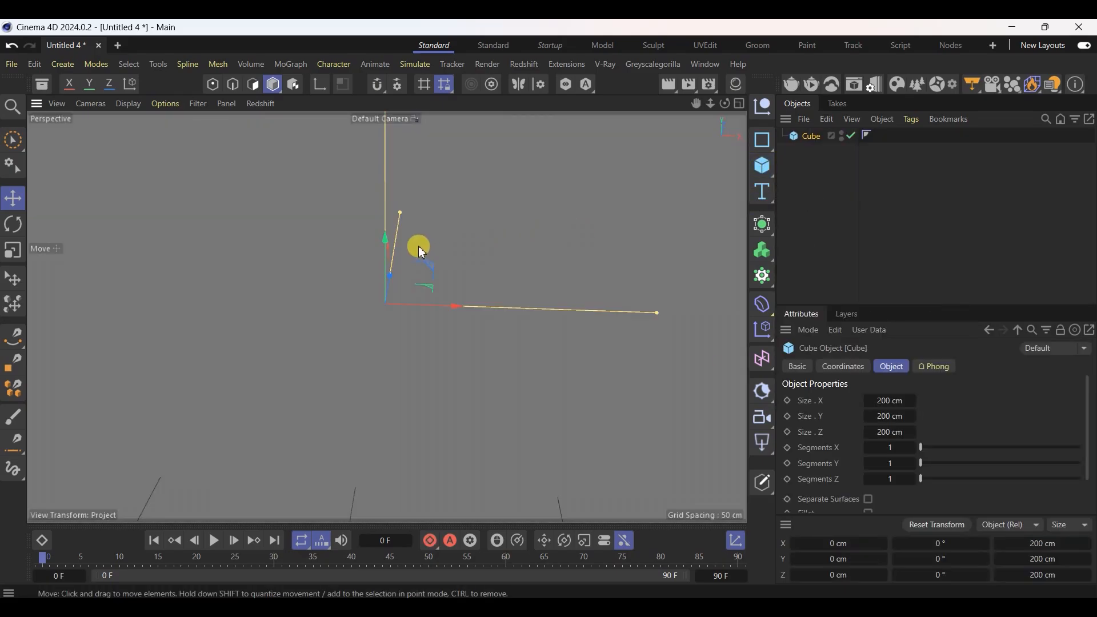
{"action": "scroll", "coordinate": [418, 246], "scroll_direction": "down", "scroll_amount": 5}
{"action": "scroll", "coordinate": [424, 248], "scroll_direction": "up", "scroll_amount": 5}
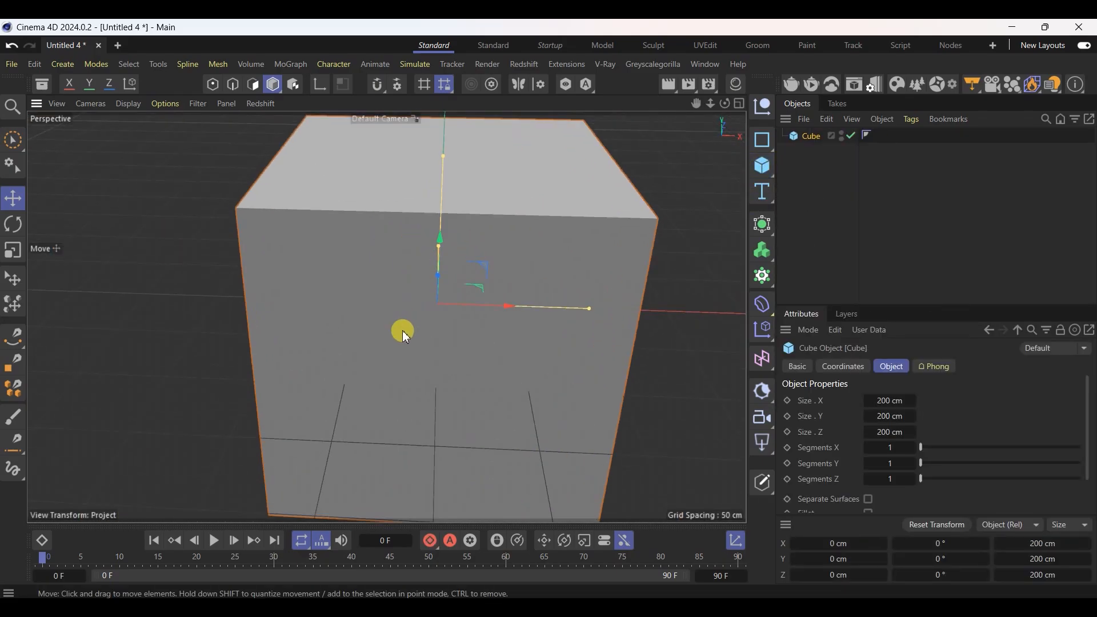
{"action": "left_click_drag", "start_coordinate": [402, 331], "coordinate": [366, 334], "text": "alt"}
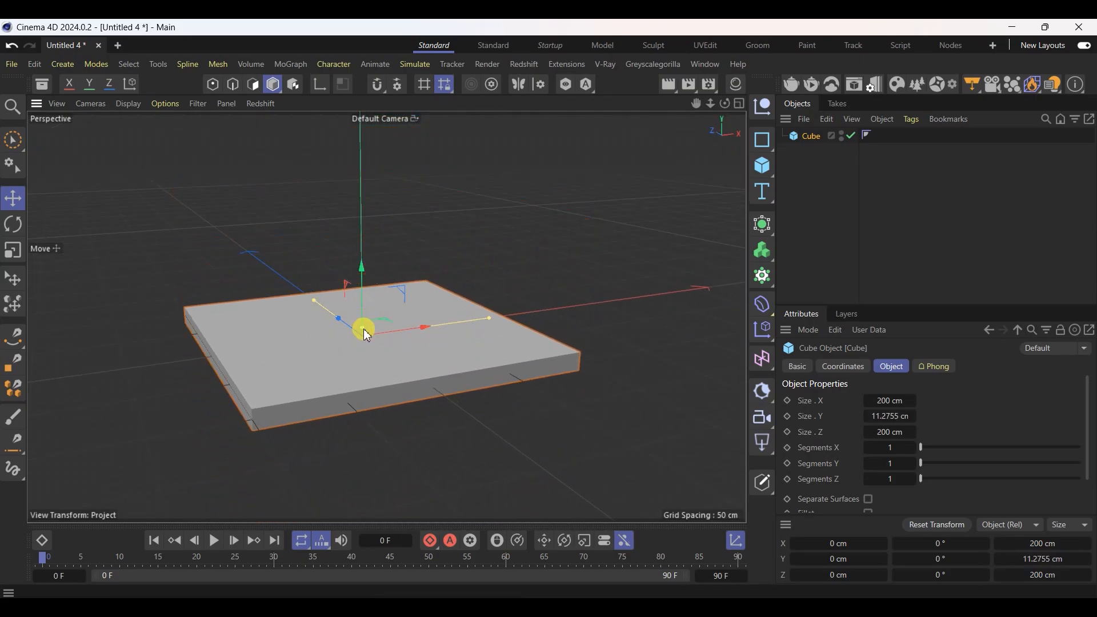
Raise the slab slightly above the grid and drop it onto the floor with the Snap To Floor plugin
{"action": "mouse_move", "coordinate": [363, 269]}
{"action": "left_mouse_down"}
{"action": "mouse_move", "coordinate": [362, 215]}
{"action": "mouse_move", "coordinate": [369, 261]}
{"action": "left_mouse_up"}
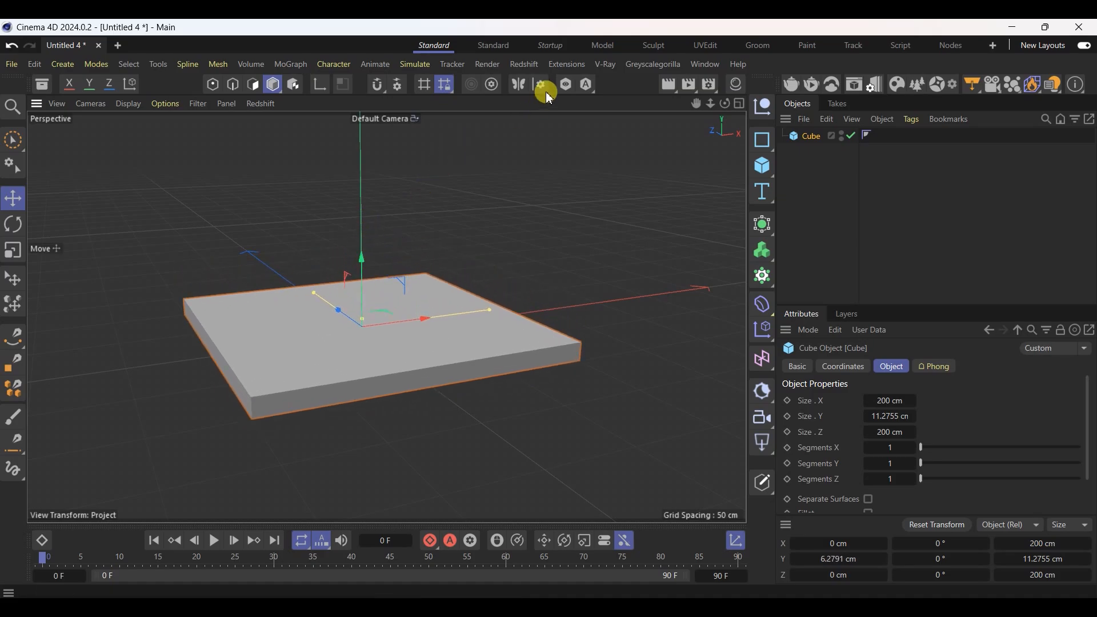
{"action": "left_click", "coordinate": [585, 67]}
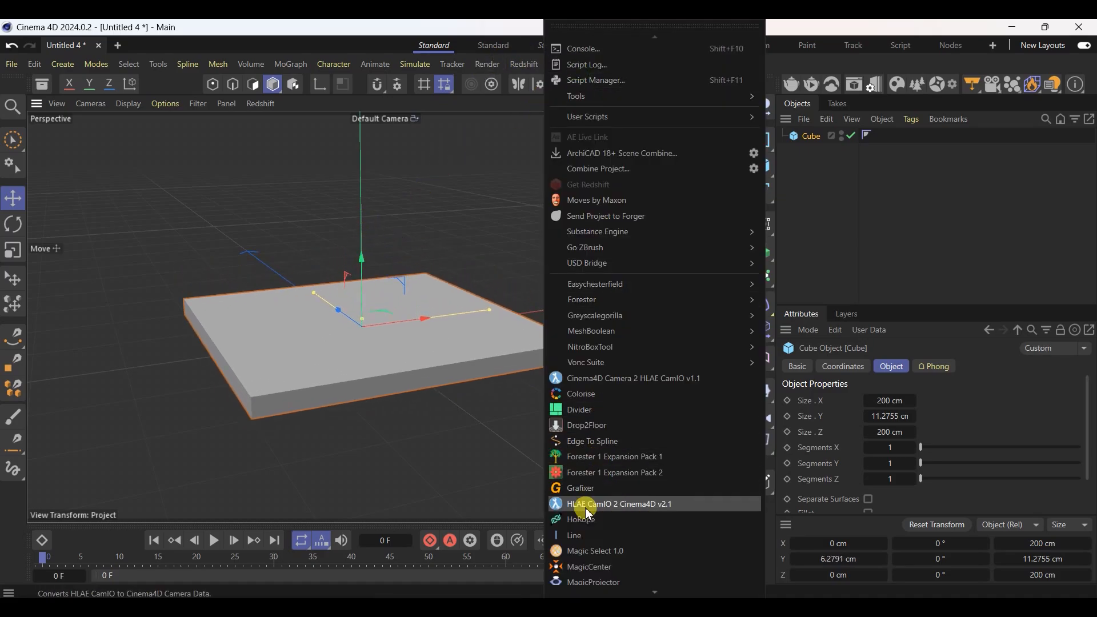
{"action": "scroll", "coordinate": [592, 517], "scroll_direction": "down", "scroll_amount": 3}
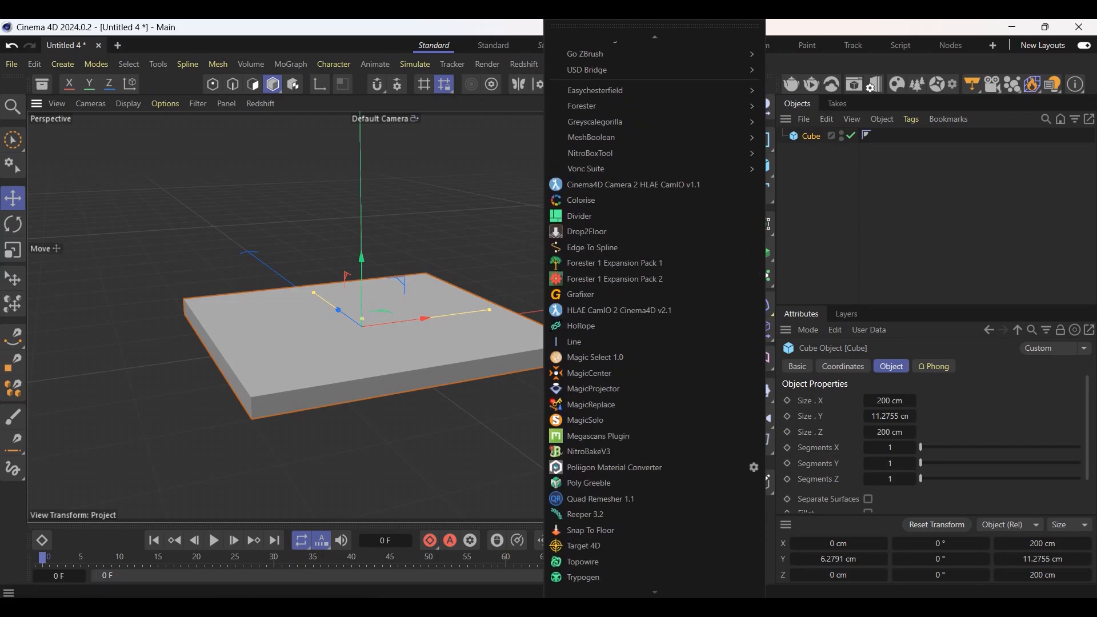
{"action": "left_click", "coordinate": [625, 526]}
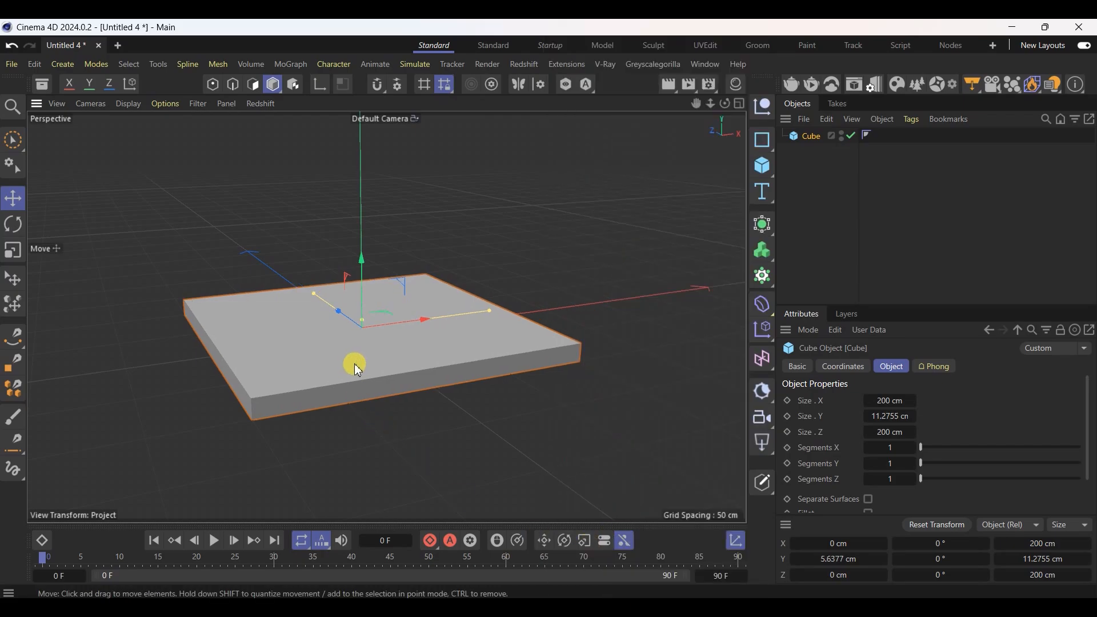
Convert the parametric slab into an editable polygon object
{"action": "left_click_drag", "start_coordinate": [355, 364], "coordinate": [335, 394], "text": "alt"}
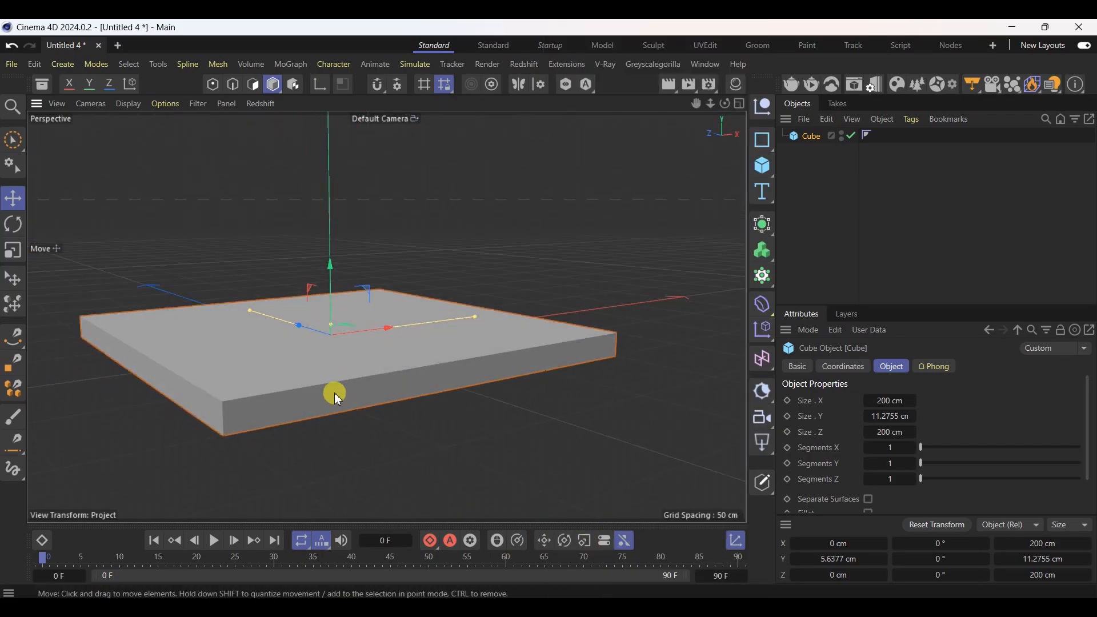
{"action": "right_click", "coordinate": [803, 138]}
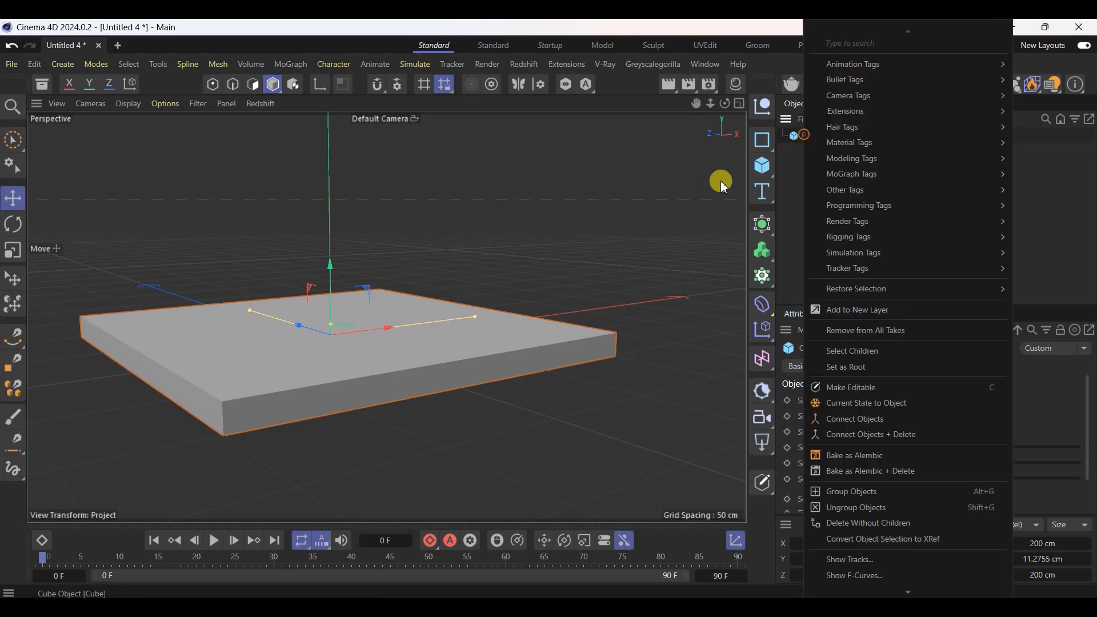
{"action": "left_click", "coordinate": [857, 389]}
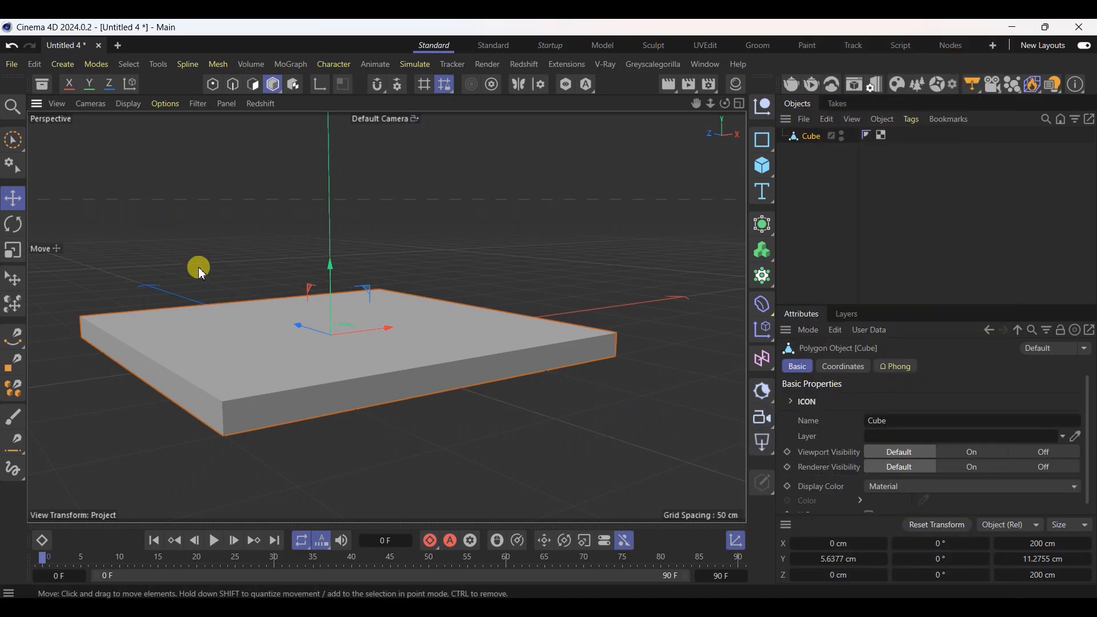
Lower the slab's top polygon to thin it to about 3.6 cm, and return to selecting the whole object
{"action": "left_click_drag", "start_coordinate": [200, 269], "coordinate": [232, 206], "text": "alt"}
{"action": "left_click", "coordinate": [253, 84]}
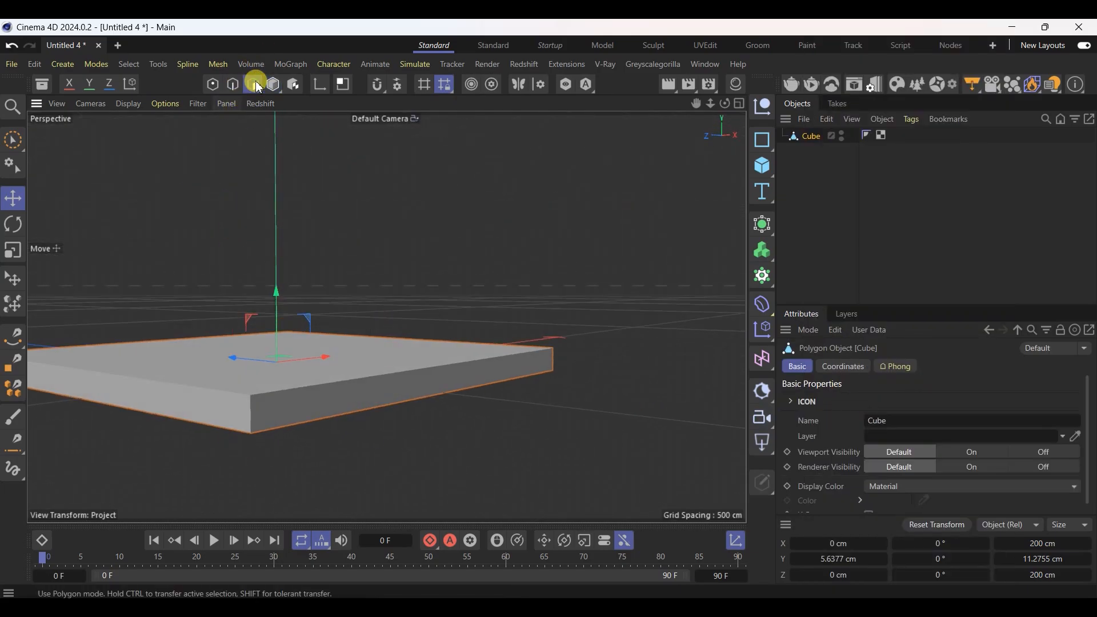
{"action": "left_click", "coordinate": [215, 338]}
{"action": "mouse_move", "coordinate": [277, 283]}
{"action": "left_mouse_down"}
{"action": "mouse_move", "coordinate": [275, 307]}
{"action": "mouse_move", "coordinate": [273, 297]}
{"action": "left_mouse_up"}
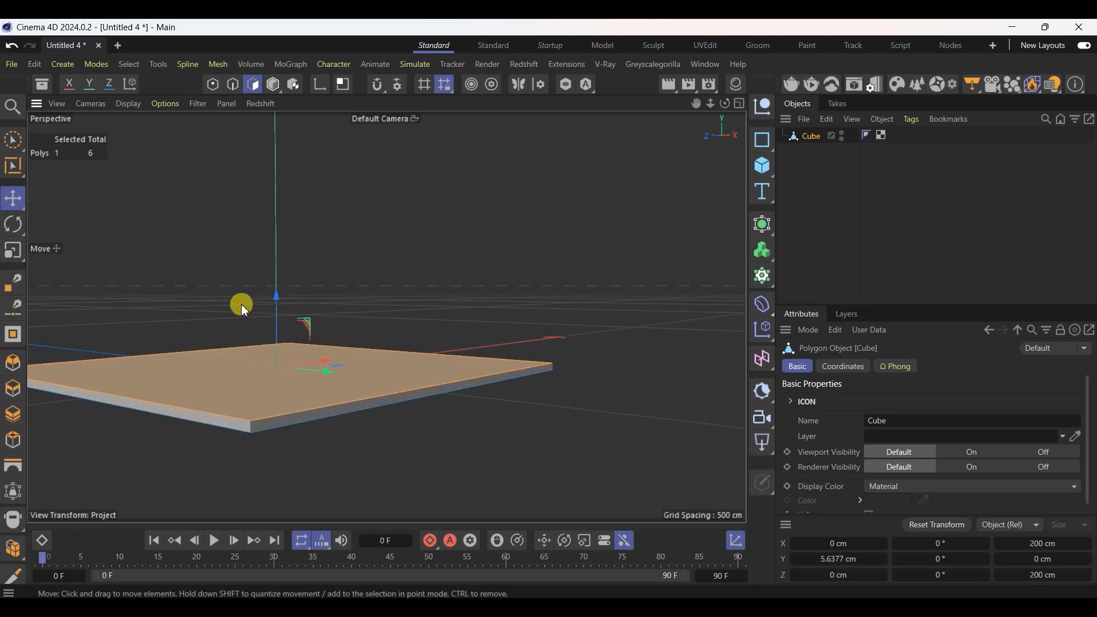
{"action": "left_click", "coordinate": [12, 192]}
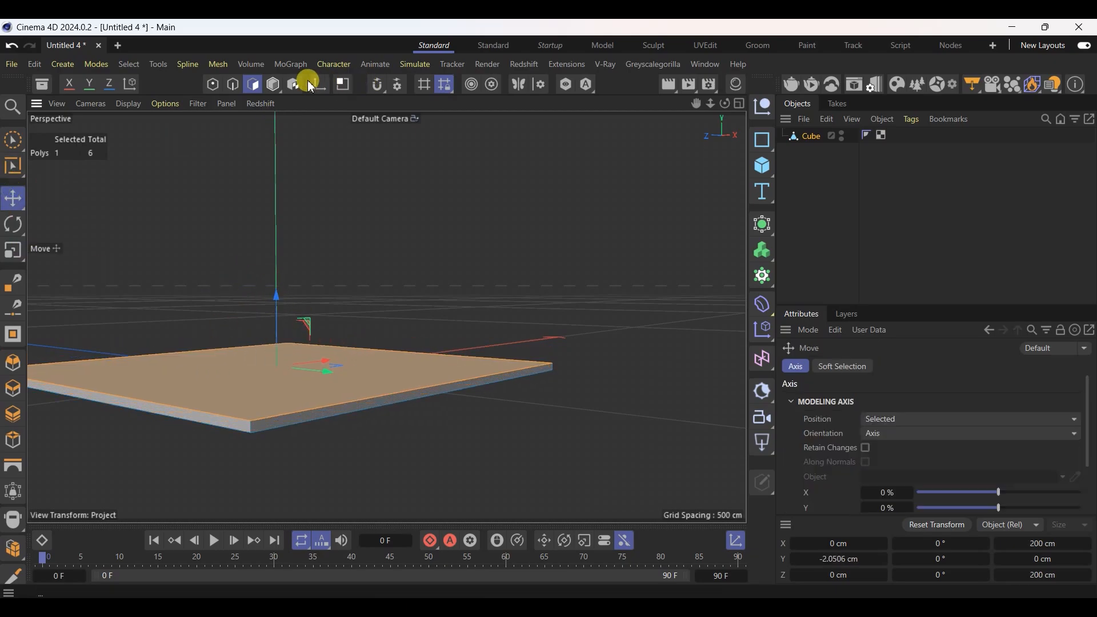
{"action": "left_click", "coordinate": [274, 84]}
{"action": "mouse_move", "coordinate": [514, 509]}
{"action": "left_mouse_down", "text": "alt"}
{"action": "mouse_move", "coordinate": [527, 441]}
{"action": "mouse_move", "coordinate": [478, 490]}
{"action": "mouse_move", "coordinate": [516, 494]}
{"action": "left_mouse_up", "text": "alt"}
{"action": "left_click", "coordinate": [414, 432]}
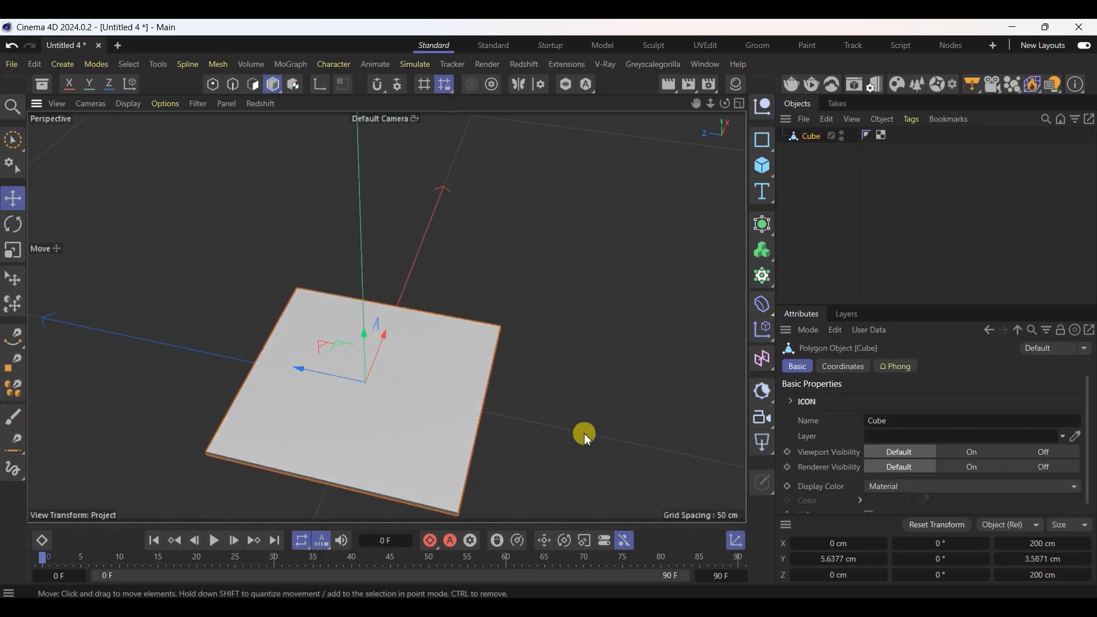
Try a size of 30 ft along X for the slab, and undo that change
{"action": "left_click", "coordinate": [1071, 526]}
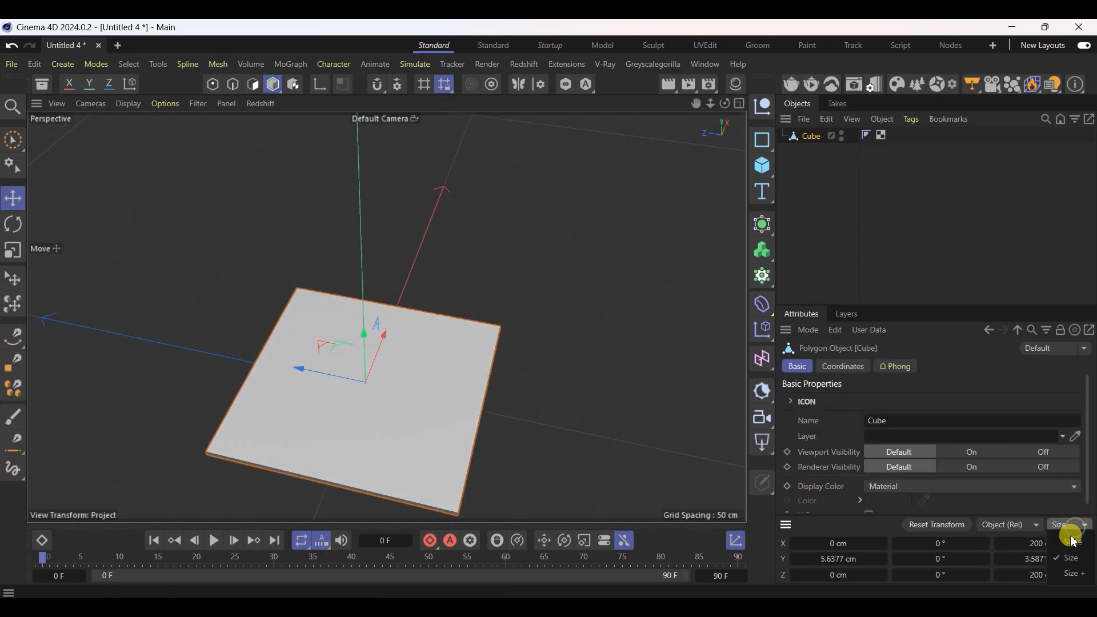
{"action": "left_click", "coordinate": [1053, 499]}
{"action": "left_click", "coordinate": [1045, 543]}
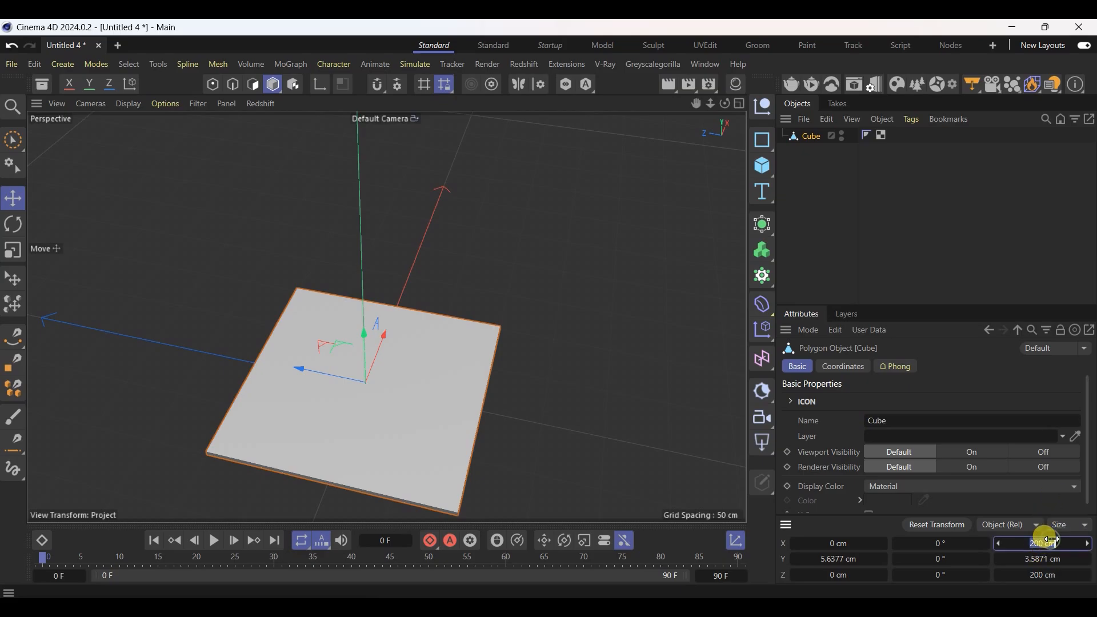
{"action": "type", "text": "30ft"}
{"action": "key", "text": "Return"}
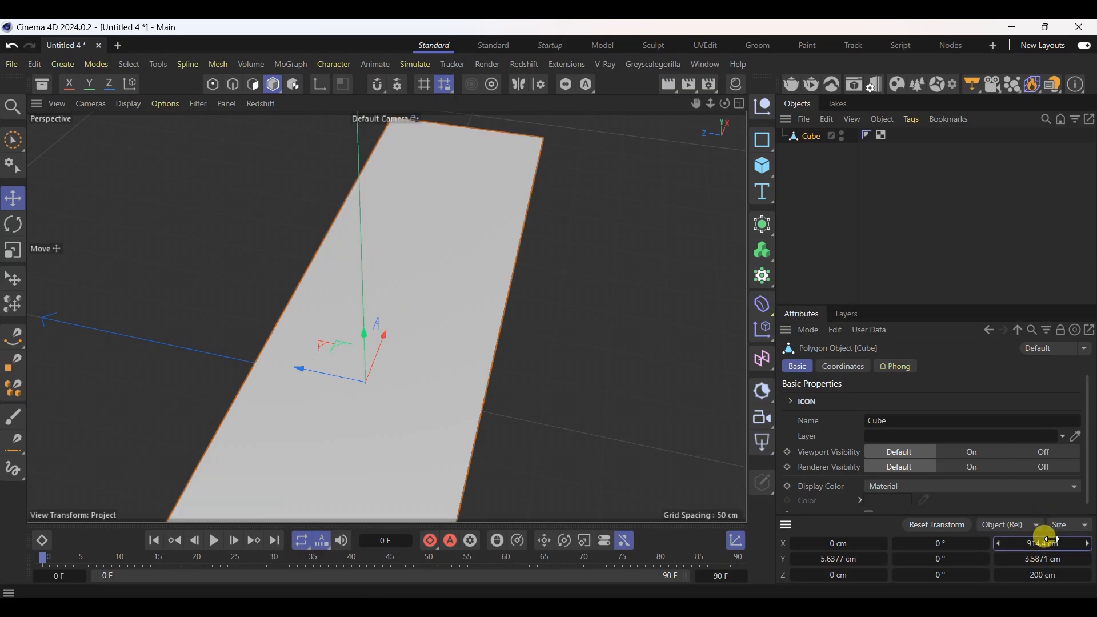
{"action": "key", "text": "ctrl+z"}
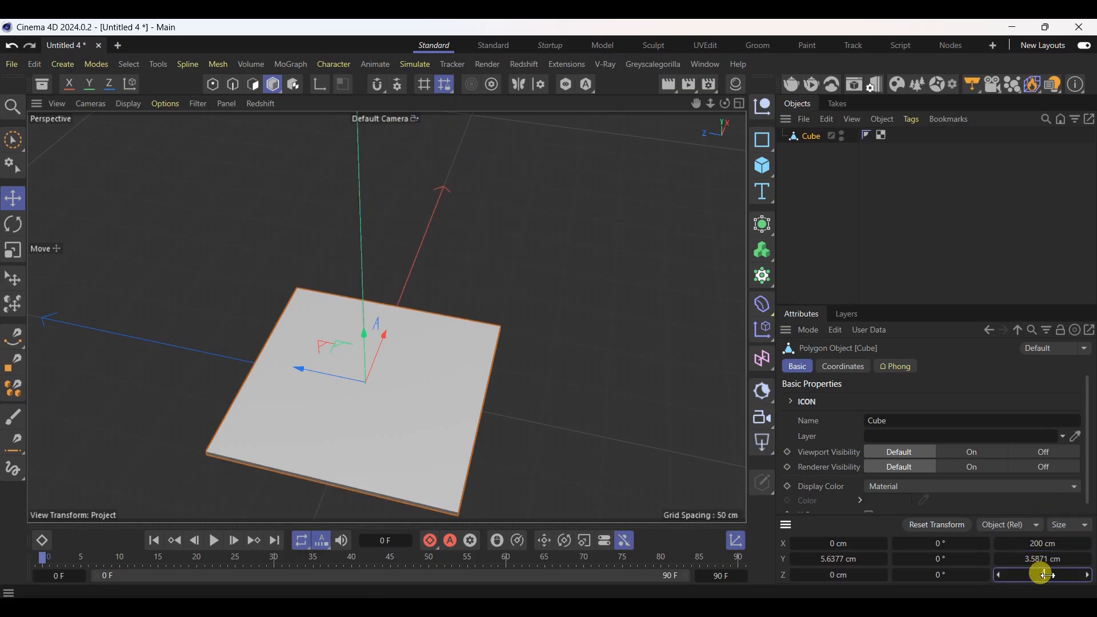
Set the slab's size along Z to 30 ft (914.4 cm)
{"action": "key", "text": "Return"}
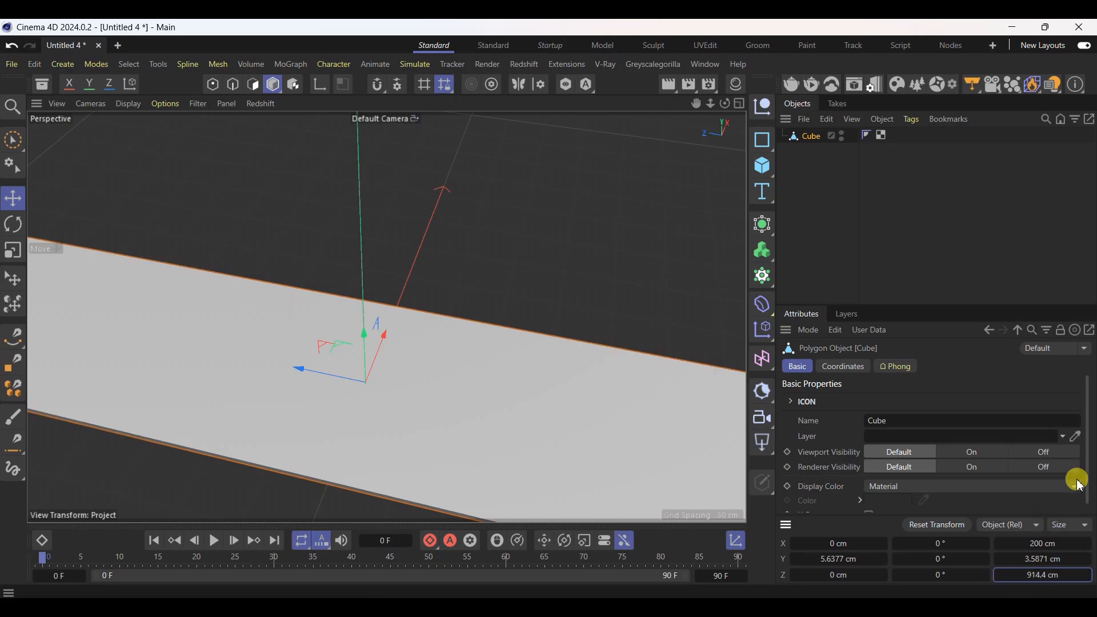
Switch to the image viewer and examine the booth's front and overhead reference renders to judge the floor's proportions
{"action": "left_click", "coordinate": [827, 607]}
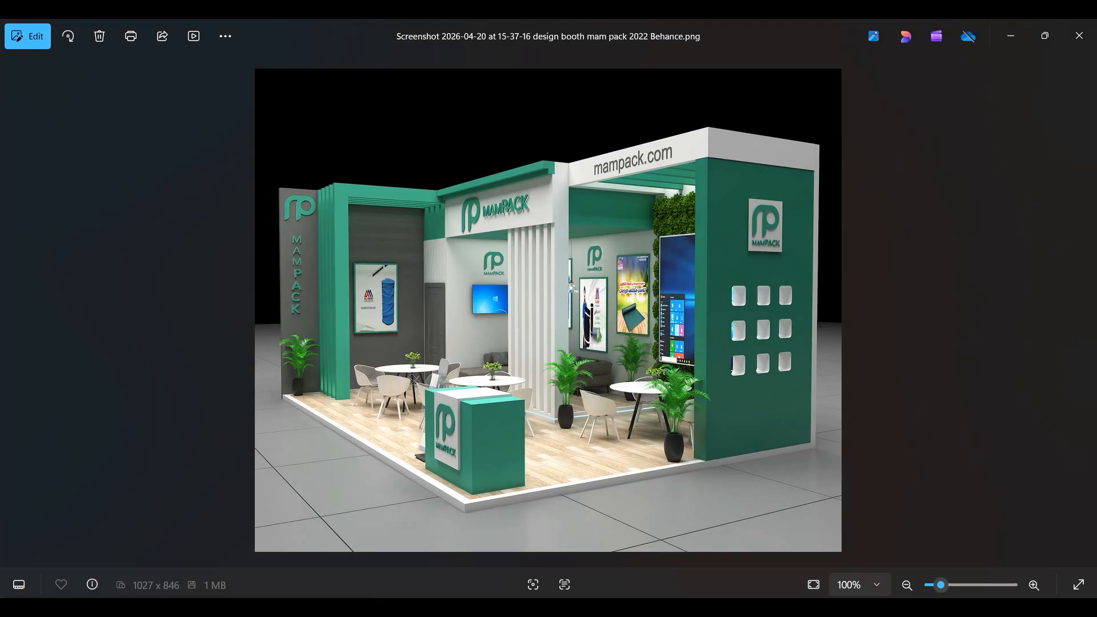
{"action": "key", "text": "Left"}
{"action": "key", "text": "Right"}
{"action": "key", "text": "Right"}
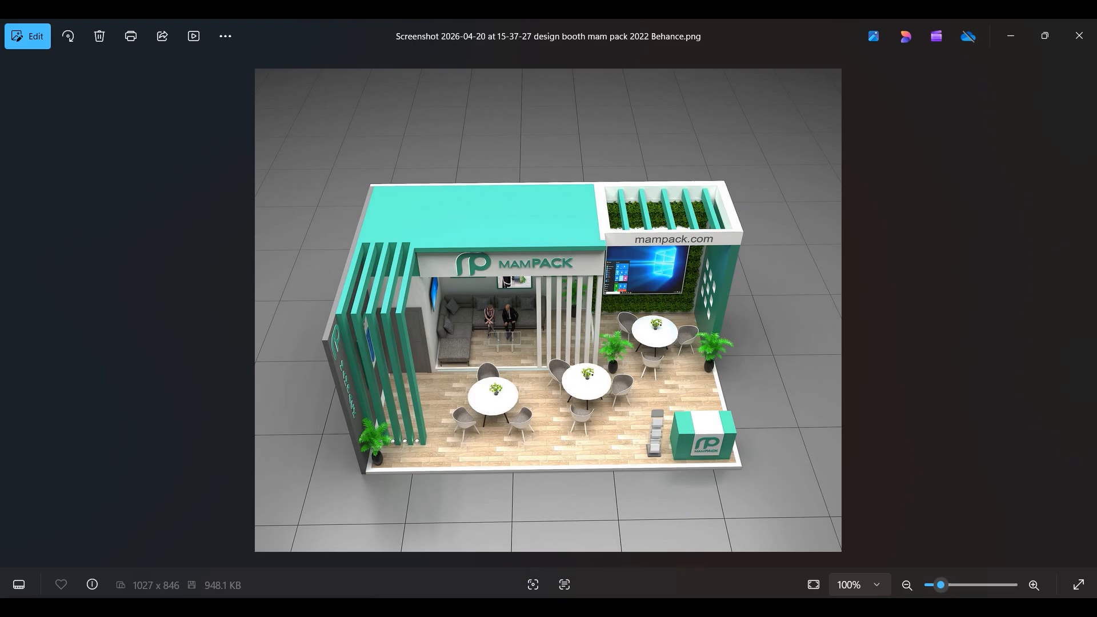
{"action": "left_click", "coordinate": [417, 546]}
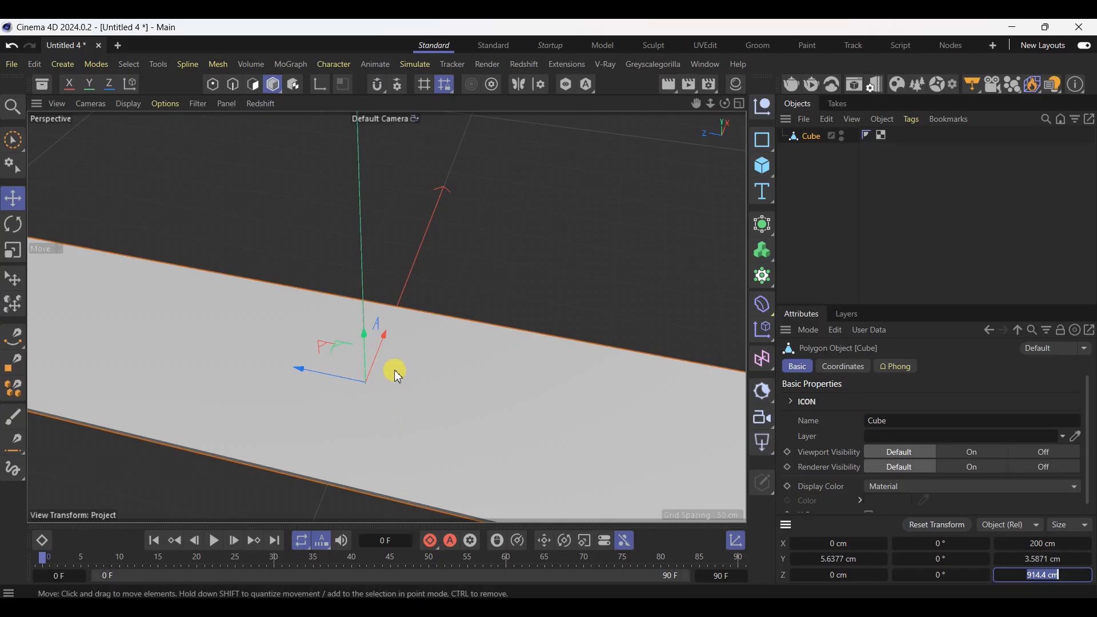
{"action": "left_click", "coordinate": [1037, 560]}
{"action": "left_click", "coordinate": [792, 607]}
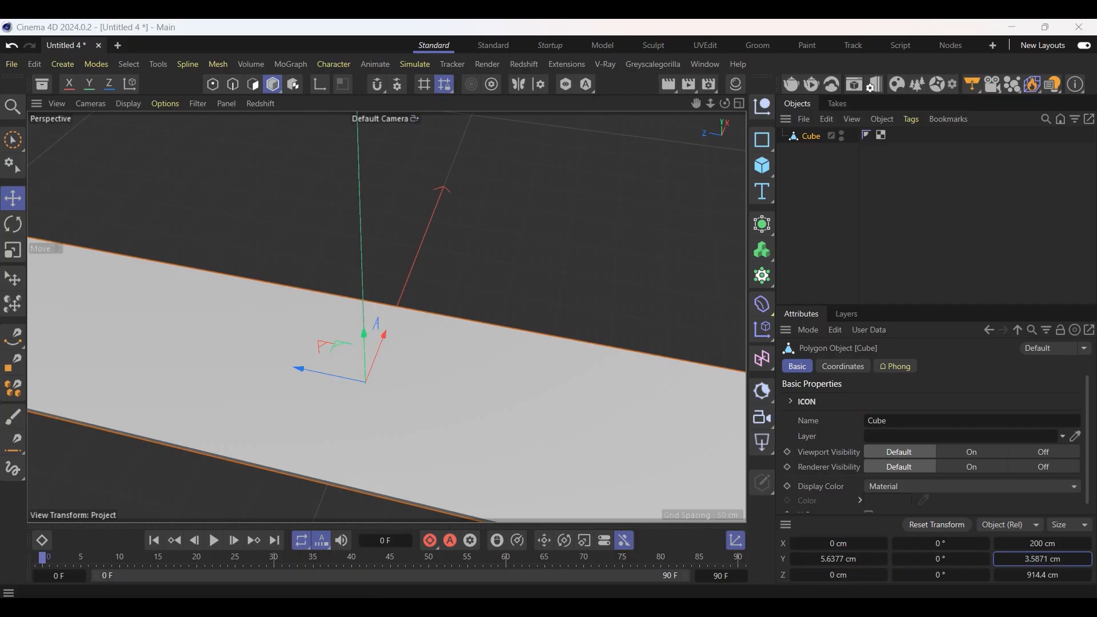
{"action": "key", "text": "Left"}
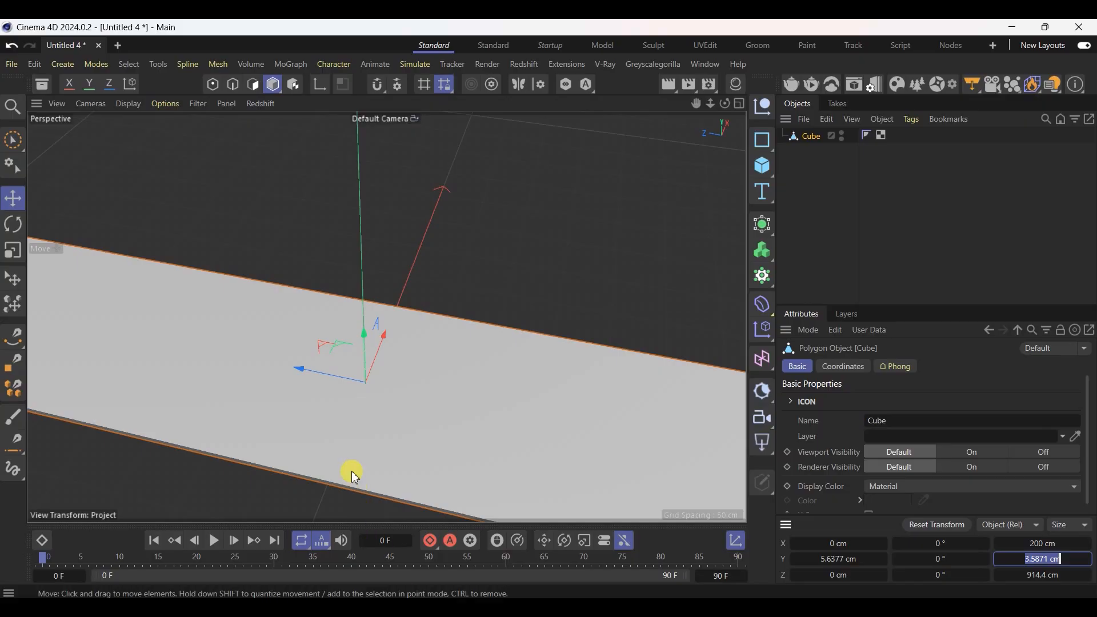
Set the slab's size along X to 15 ft in Cinema 4D and check the resized floor platform
{"action": "left_click", "coordinate": [1046, 543]}
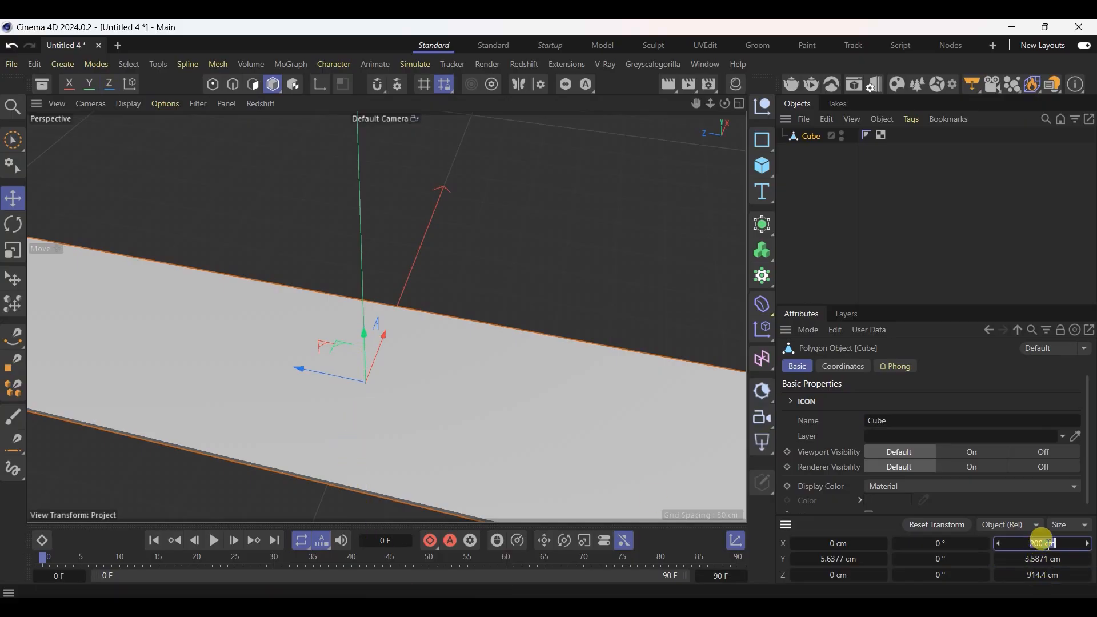
{"action": "type", "text": "15ft"}
{"action": "key", "text": "Return"}
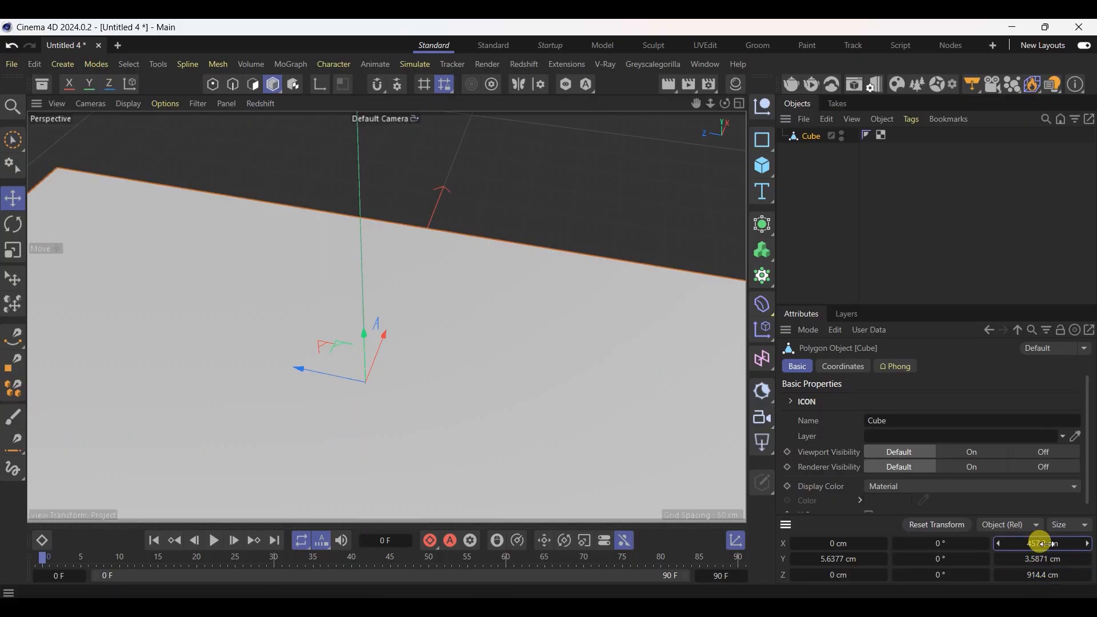
{"action": "scroll", "coordinate": [1087, 383], "scroll_direction": "down", "scroll_amount": 1}
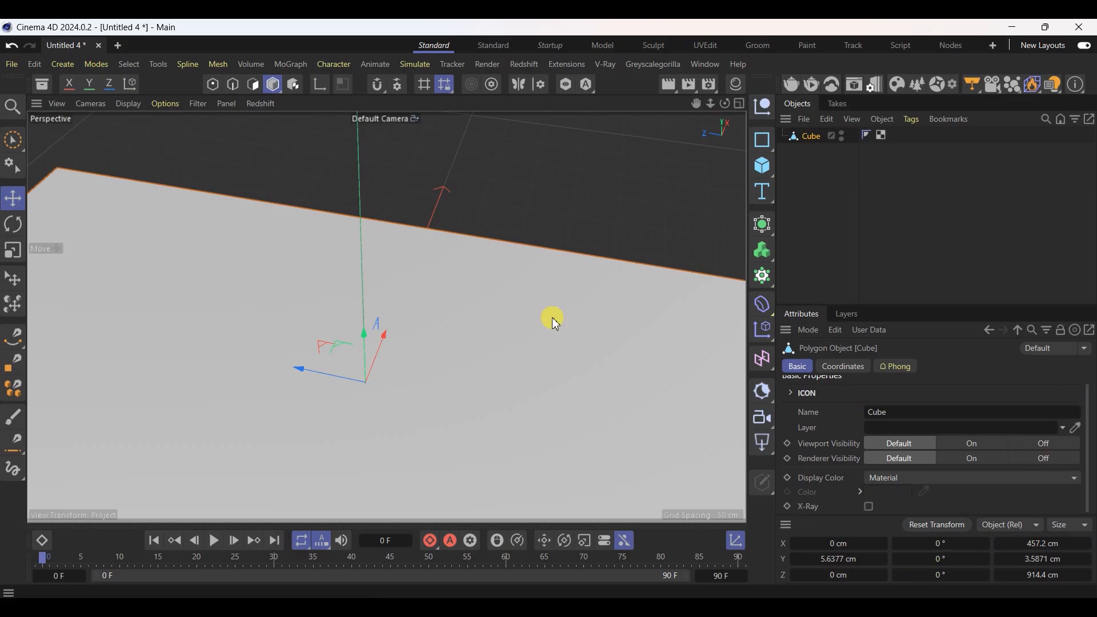
{"action": "scroll", "coordinate": [473, 255], "scroll_direction": "down", "scroll_amount": 5}
{"action": "scroll", "coordinate": [399, 336], "scroll_direction": "up", "scroll_amount": 3}
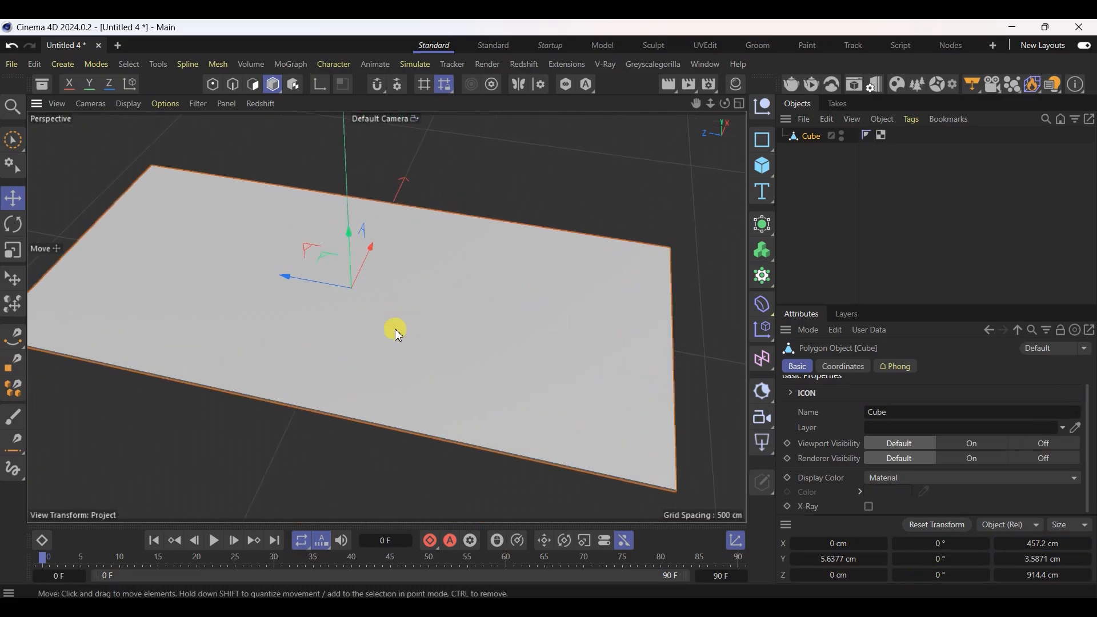
{"action": "left_click_drag", "start_coordinate": [396, 332], "coordinate": [406, 267], "text": "alt"}
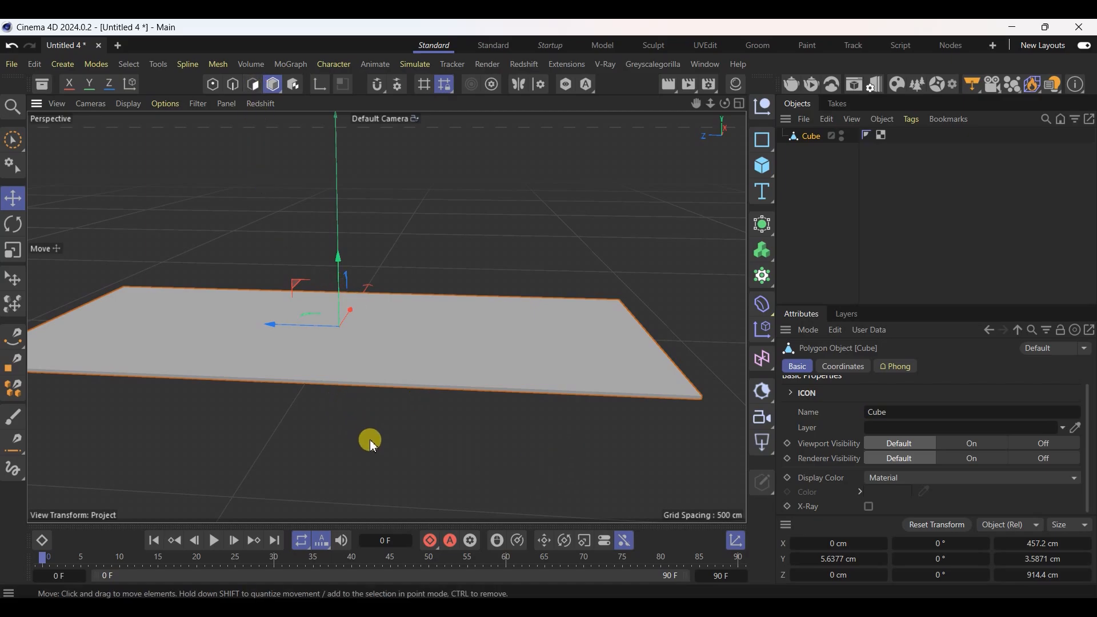
{"action": "left_click", "coordinate": [318, 382]}
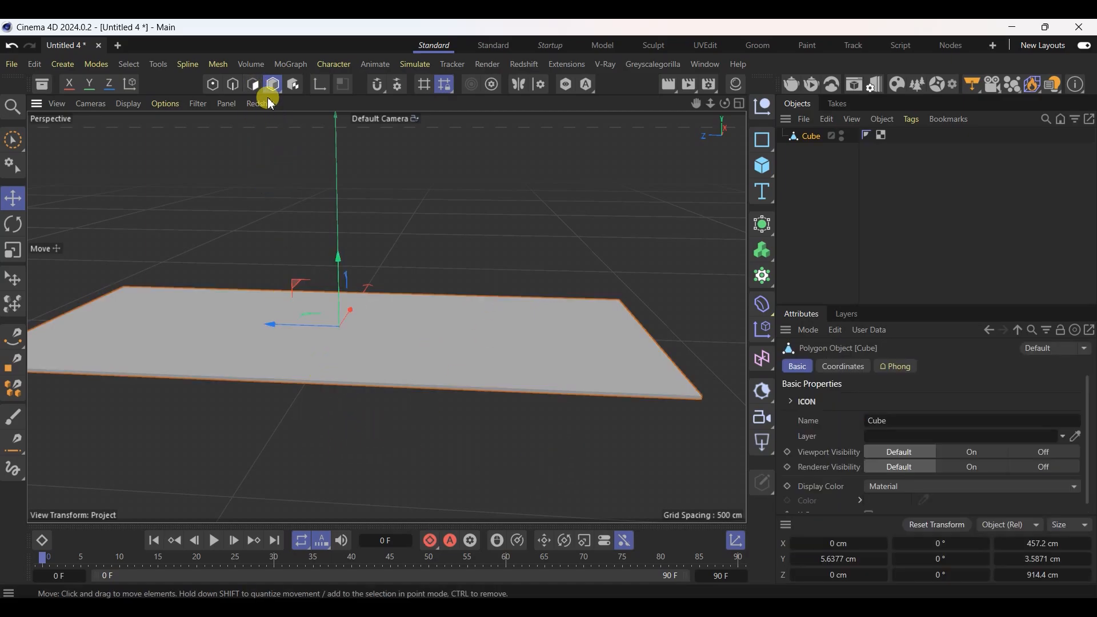
Raise the top face of the floor slab to make the slab about 4.8 cm thick
{"action": "left_click", "coordinate": [254, 84]}
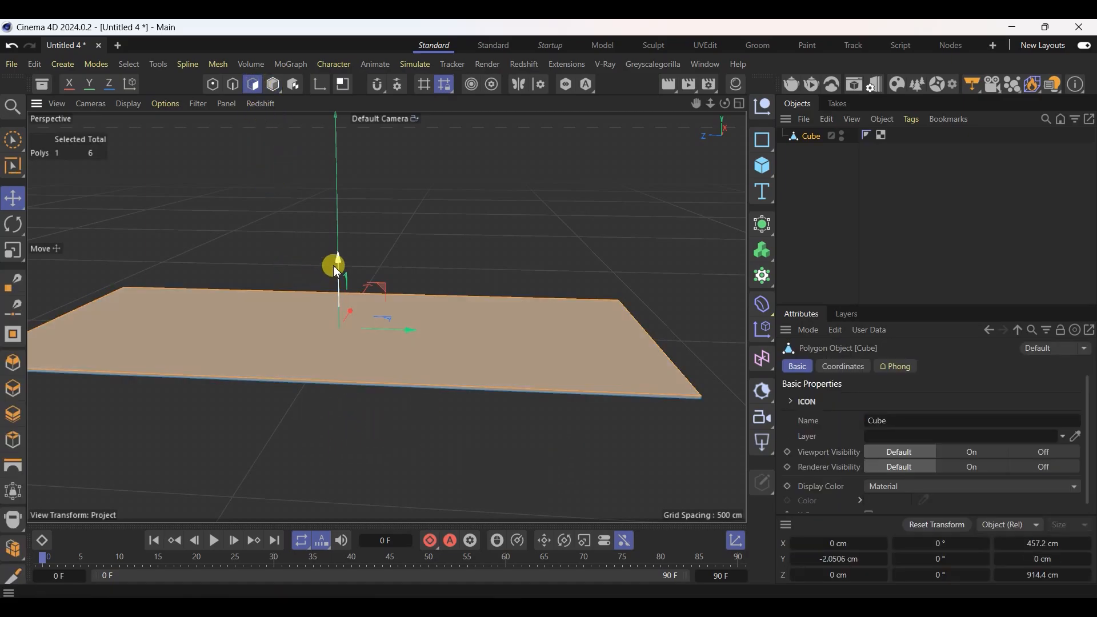
{"action": "left_click_drag", "start_coordinate": [337, 271], "coordinate": [340, 263]}
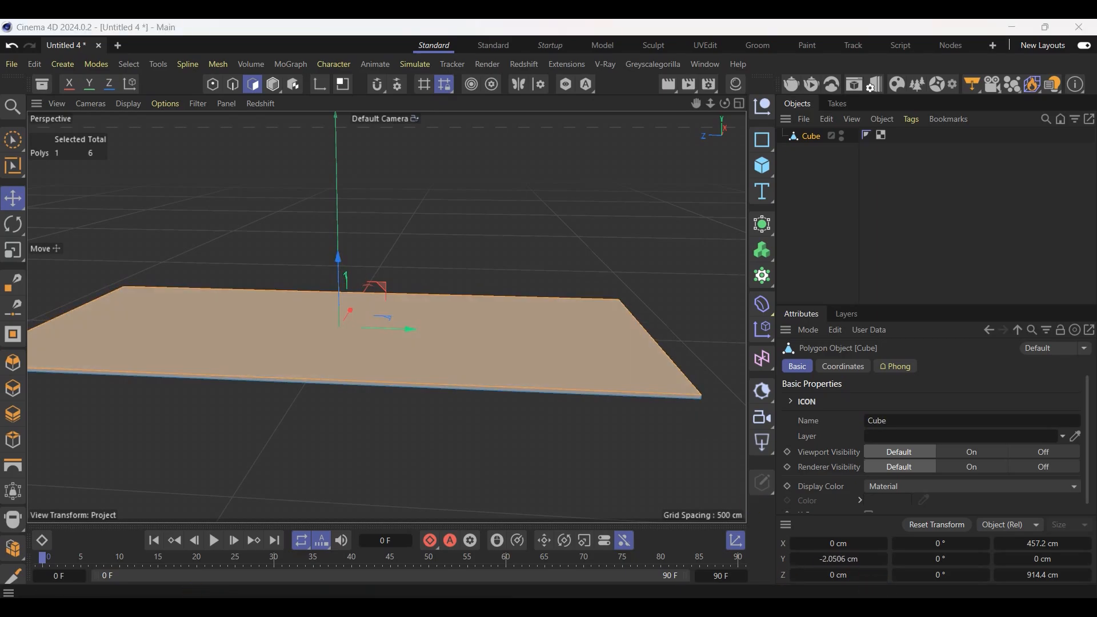
{"action": "key", "text": "ctrl+z"}
{"action": "left_click", "coordinate": [12, 195]}
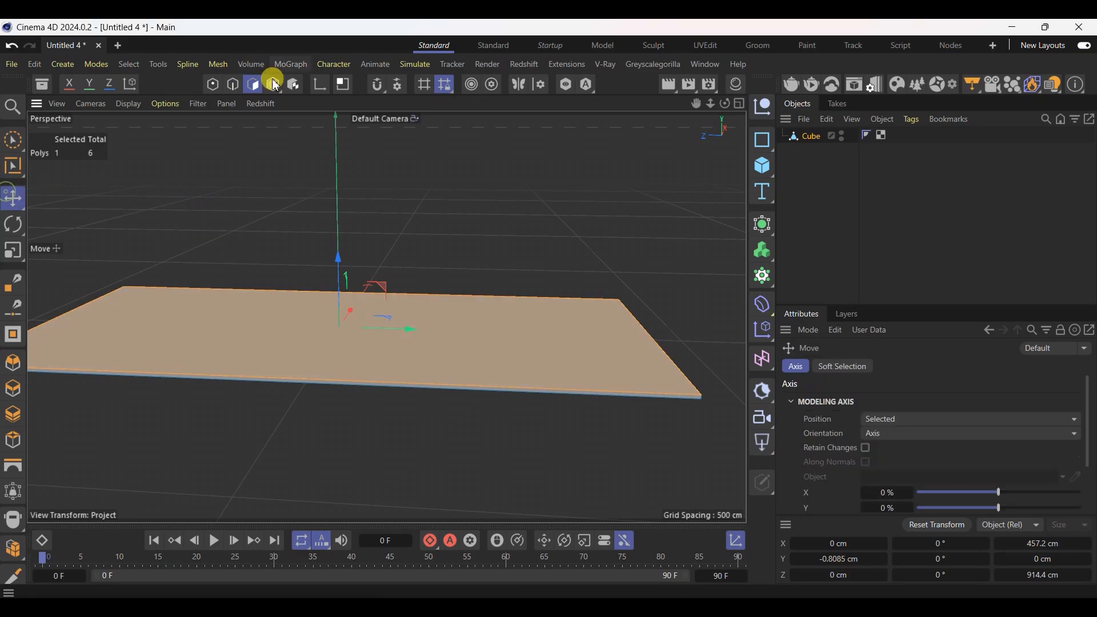
{"action": "left_click", "coordinate": [273, 84]}
{"action": "scroll", "coordinate": [355, 368], "scroll_direction": "up", "scroll_amount": 8}
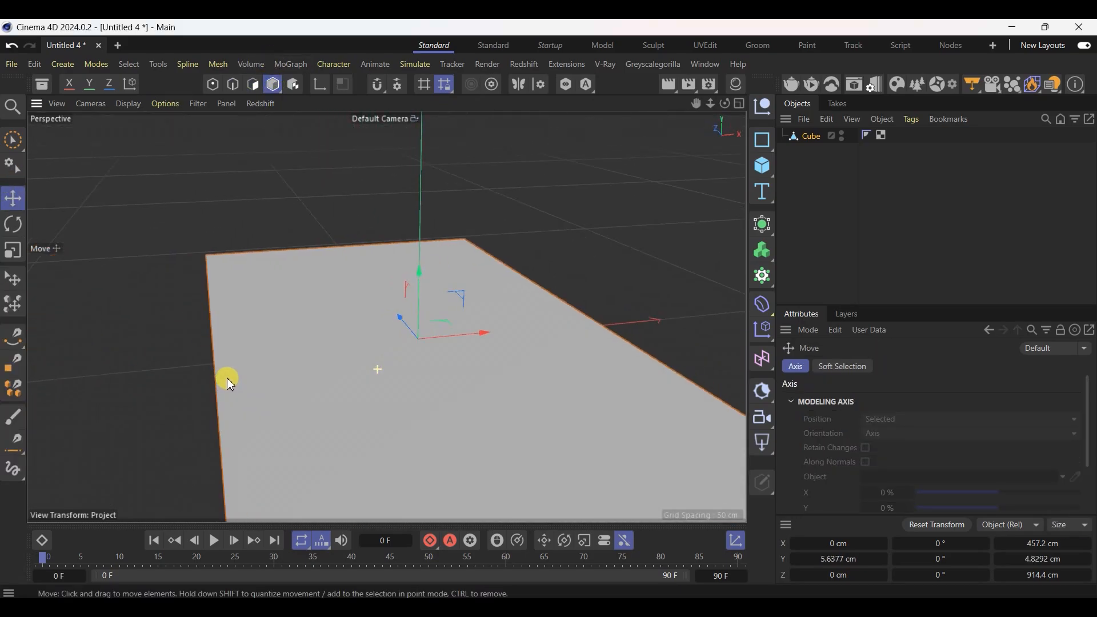
{"action": "left_click_drag", "start_coordinate": [227, 378], "coordinate": [445, 395], "text": "alt"}
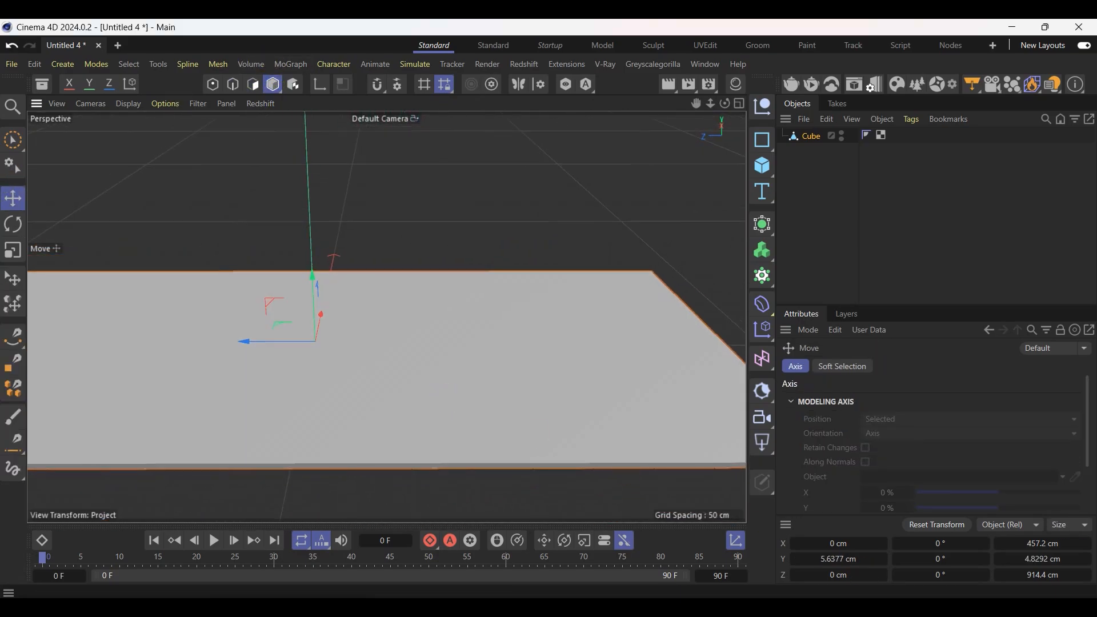
Switch to the image viewer and examine the booth's perspective and overhead renders for the wall layout
{"action": "key", "text": "alt+Tab"}
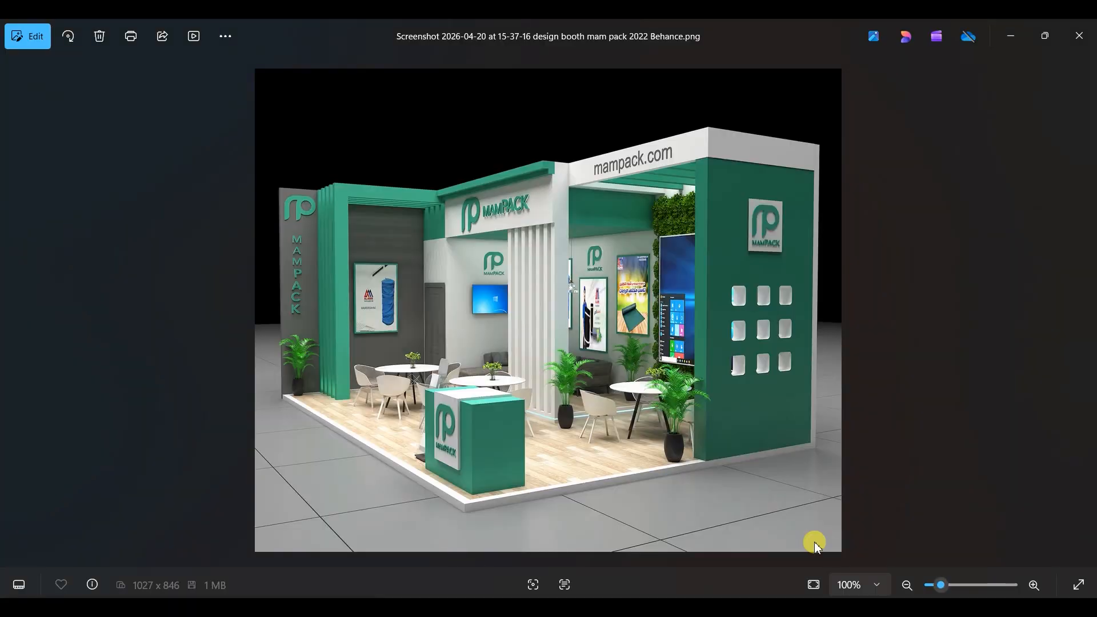
{"action": "key", "text": "Left"}
{"action": "key", "text": "Right"}
{"action": "key", "text": "Right"}
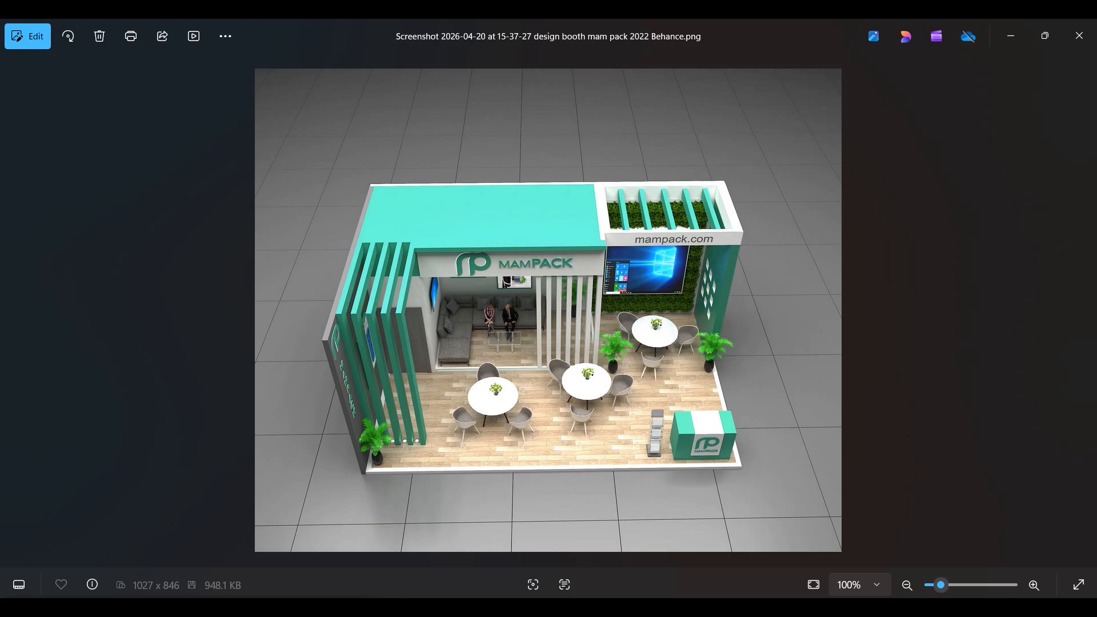
Add a cube in Cinema 4D, make it editable, and scale it along Z into a panel about 11.8 cm thick
{"action": "mouse_move", "coordinate": [449, 609]}
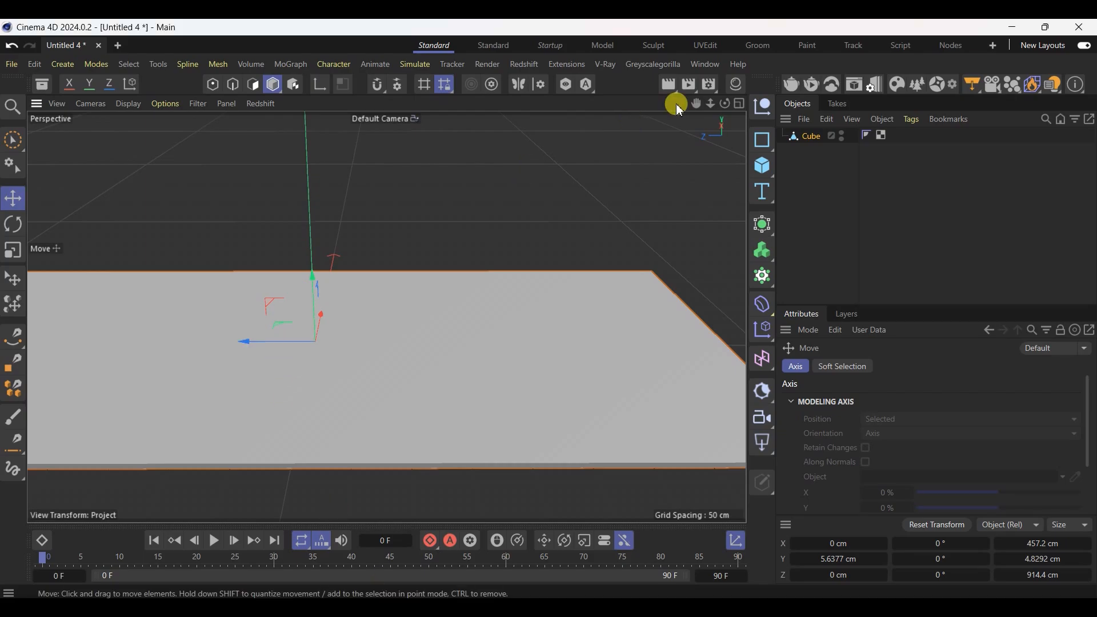
{"action": "left_click", "coordinate": [762, 166]}
{"action": "left_click", "coordinate": [798, 194]}
{"action": "scroll", "coordinate": [396, 238], "scroll_direction": "down", "scroll_amount": 5}
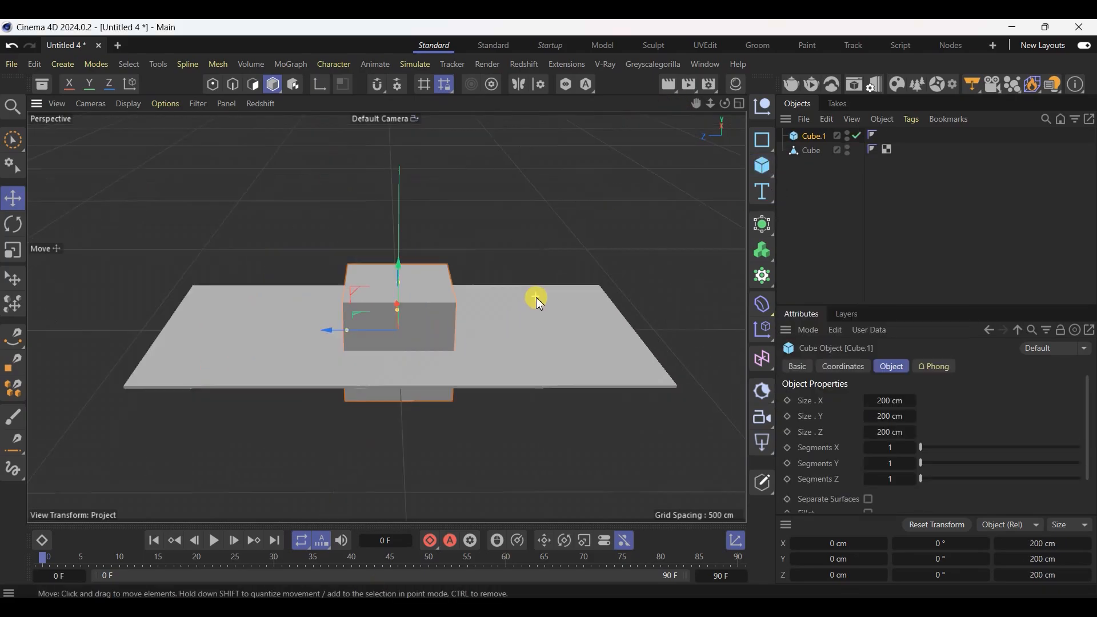
{"action": "left_click", "coordinate": [12, 250]}
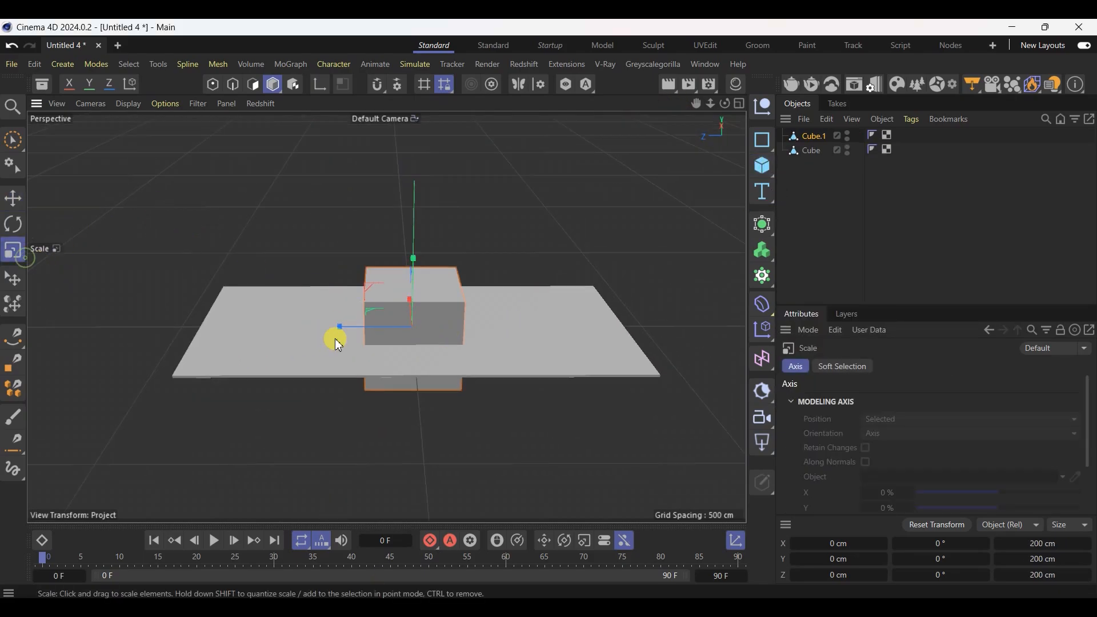
{"action": "left_click_drag", "start_coordinate": [340, 326], "coordinate": [409, 352]}
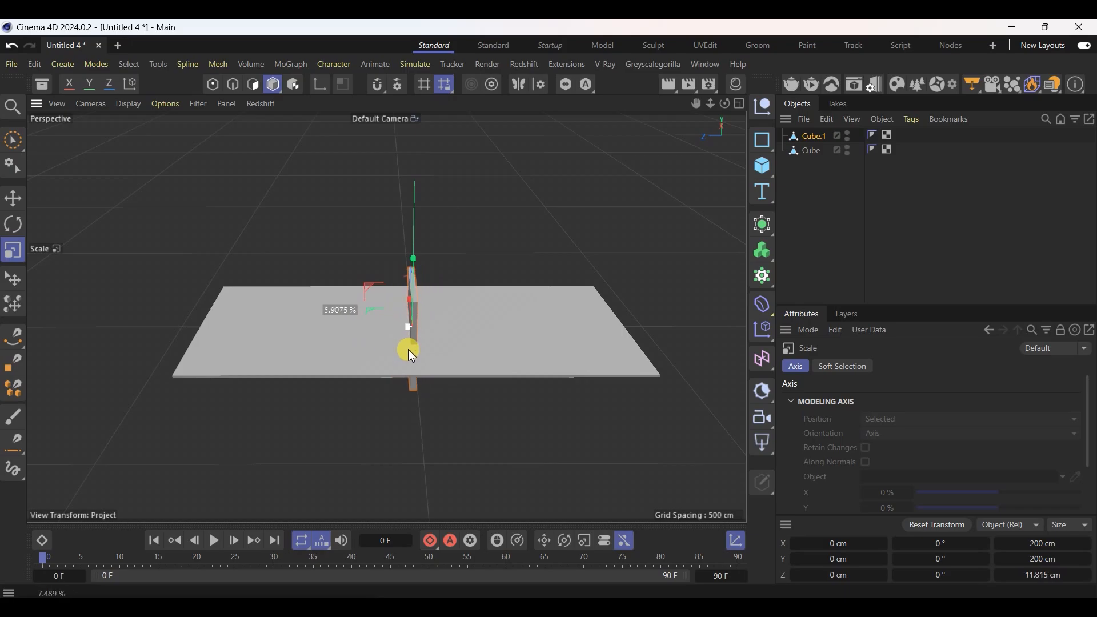
Snap the panel to the floor and move it along Z to about 444 cm, at the short end of the platform
{"action": "left_click", "coordinate": [13, 197]}
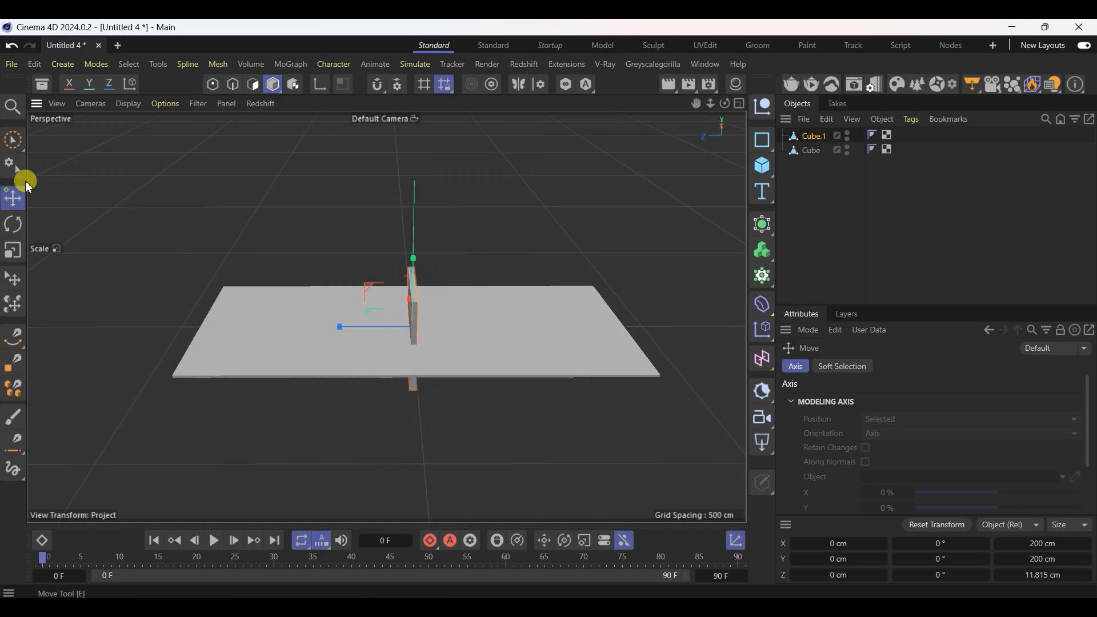
{"action": "left_click", "coordinate": [567, 64]}
{"action": "scroll", "coordinate": [605, 563], "scroll_direction": "down", "scroll_amount": 5}
{"action": "left_click", "coordinate": [596, 528]}
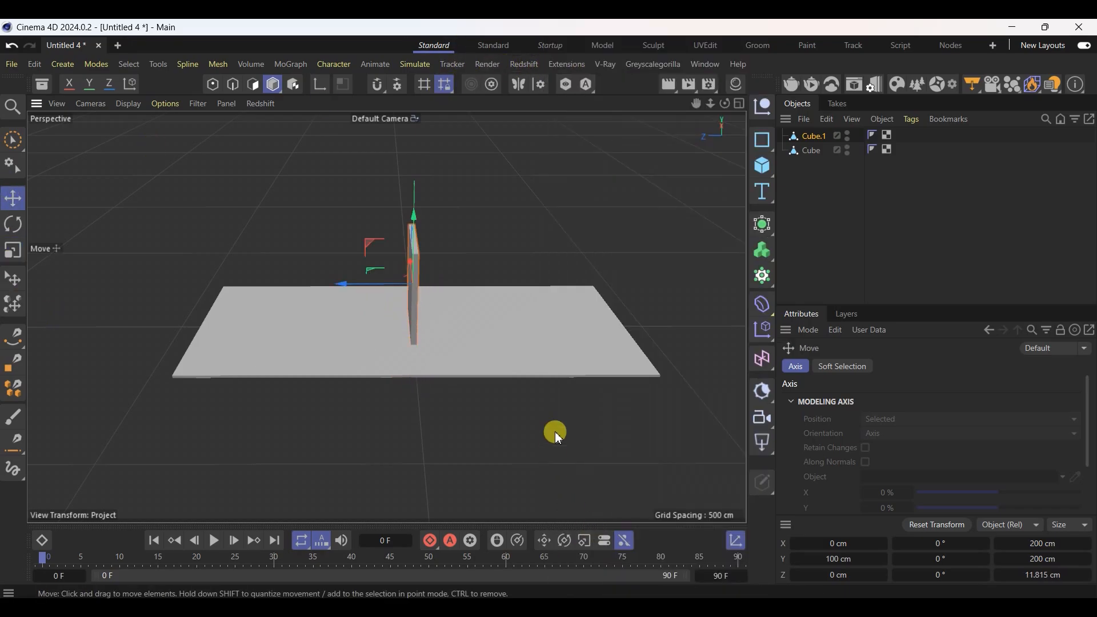
{"action": "left_click_drag", "start_coordinate": [339, 280], "coordinate": [130, 299]}
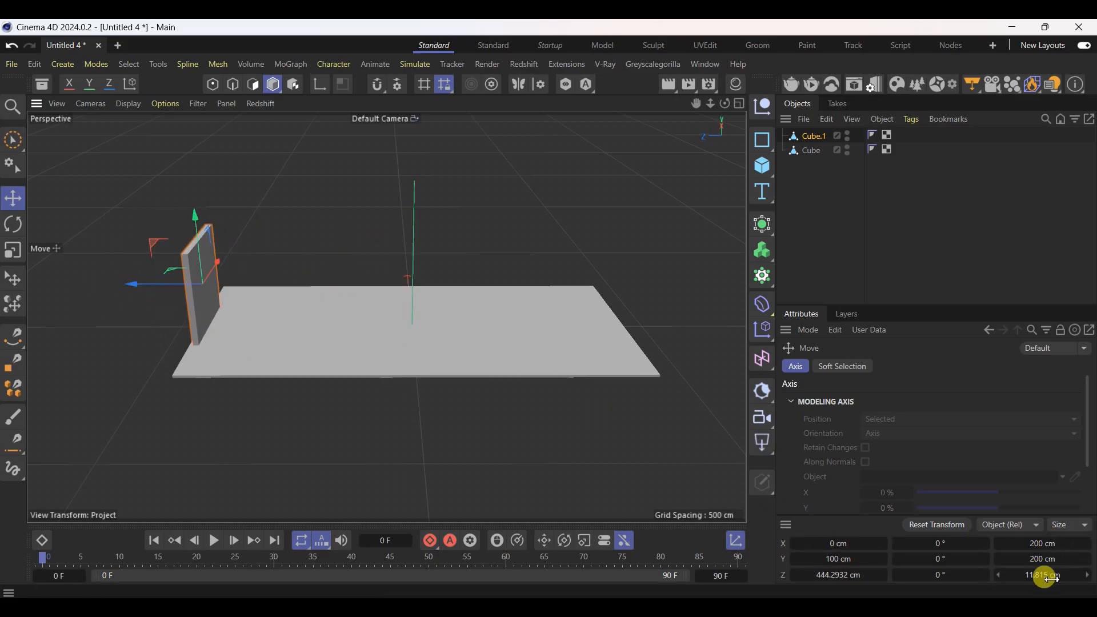
Set the panel's X size to 15 ft and shift it outward along Z to about 452.7 cm
{"action": "left_click", "coordinate": [1043, 545]}
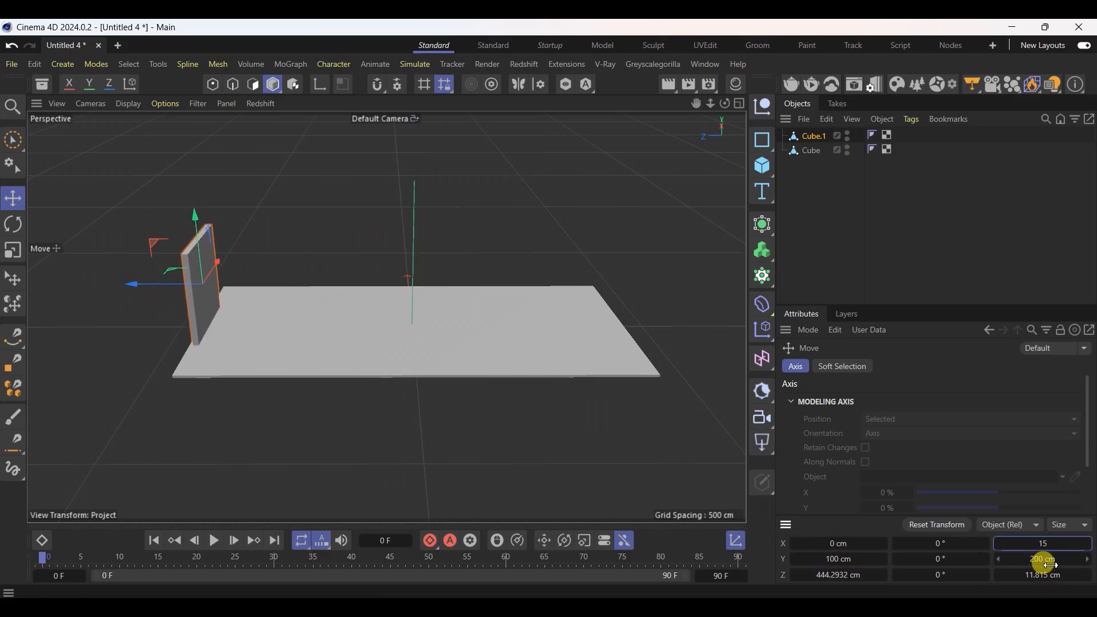
{"action": "type", "text": "15ft"}
{"action": "key", "text": "Return"}
{"action": "scroll", "coordinate": [100, 313], "scroll_direction": "up", "scroll_amount": 8}
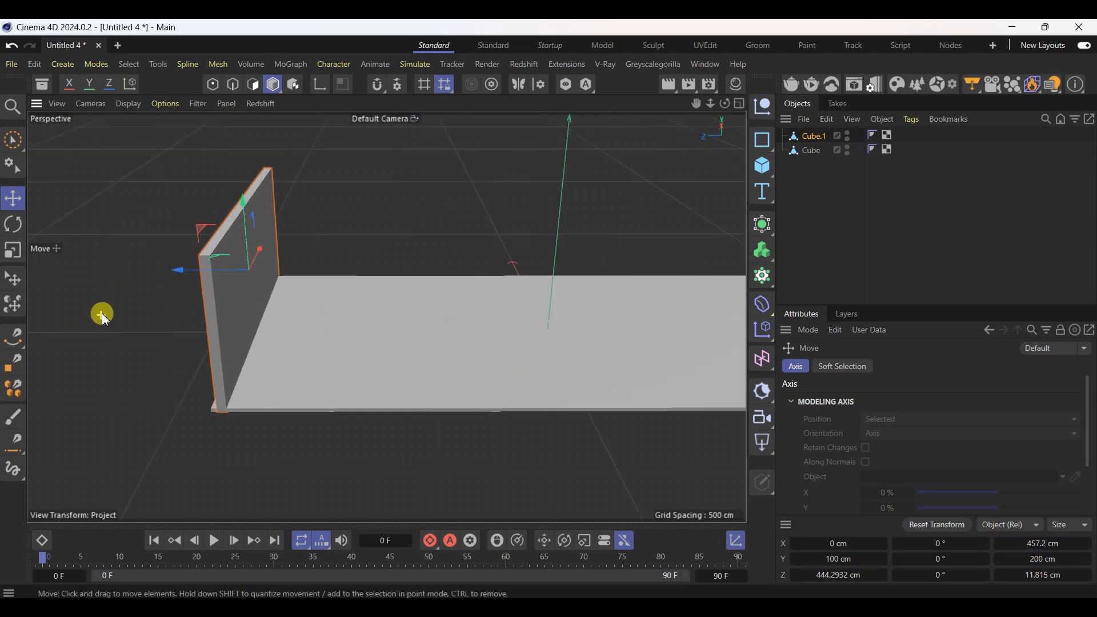
{"action": "left_click_drag", "start_coordinate": [228, 253], "coordinate": [222, 252]}
Check the overhead render in the image viewer and set the end wall's Z thickness to 4 in in Cinema 4D
{"action": "key", "text": "alt+Tab"}
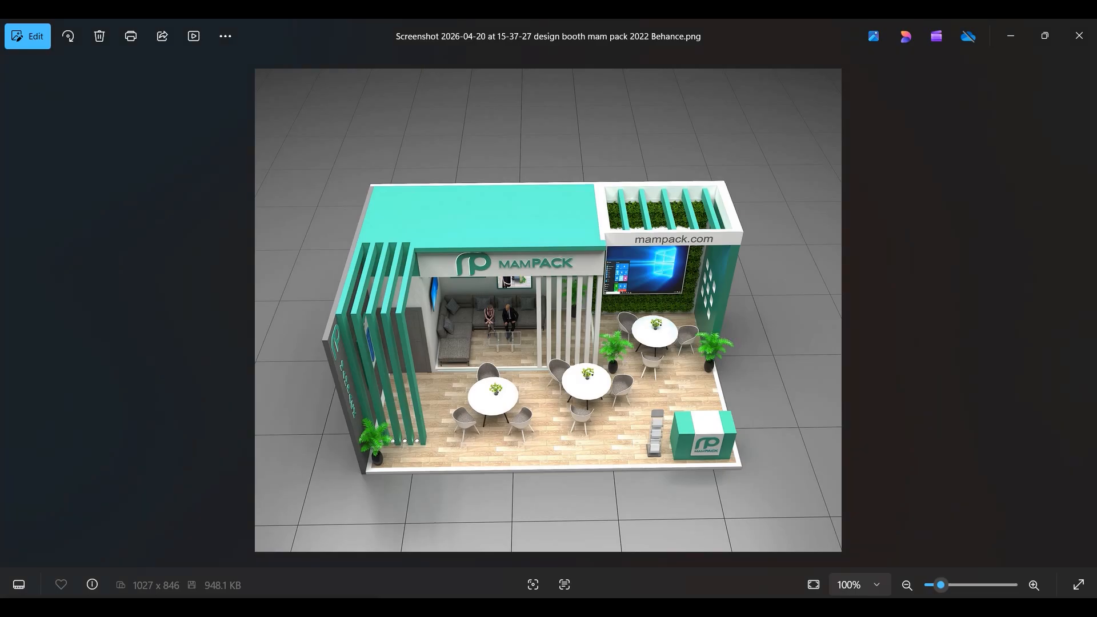
{"action": "key", "text": "alt+Tab"}
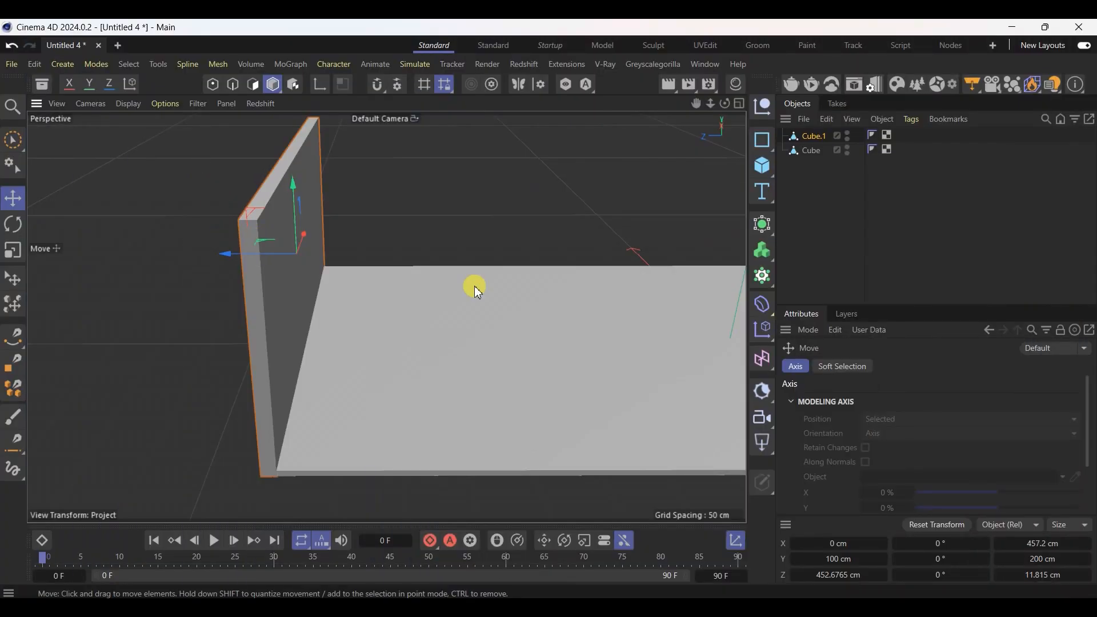
{"action": "left_click", "coordinate": [1053, 576]}
{"action": "type", "text": "4in"}
{"action": "key", "text": "Return"}
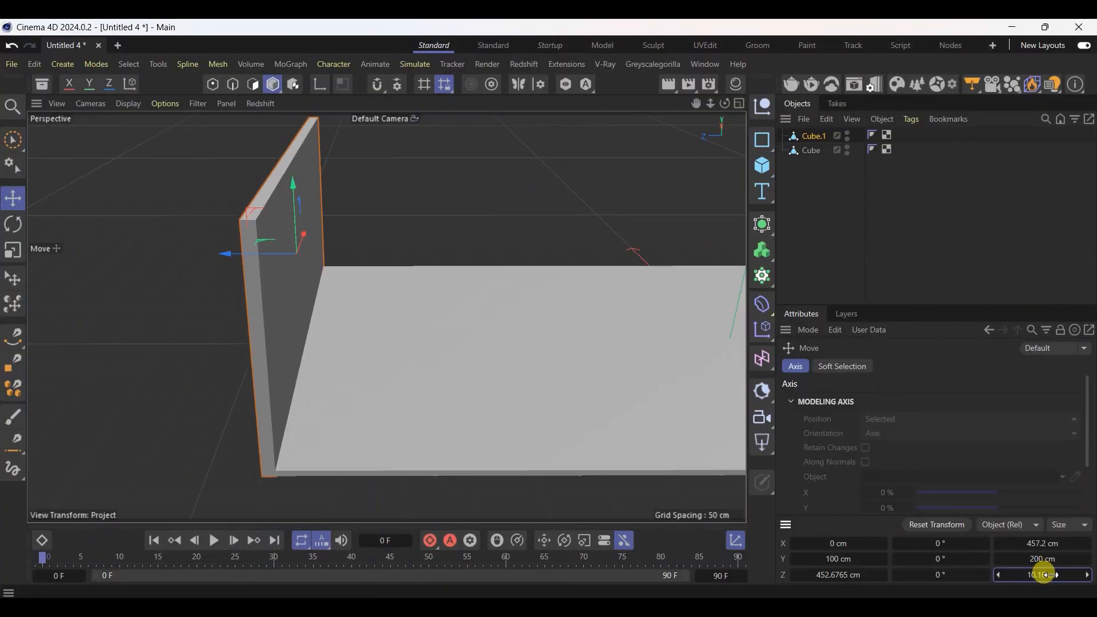
Move the end wall's inner face outward along Z to thin the wall to about 4.4 cm
{"action": "left_click", "coordinate": [255, 85]}
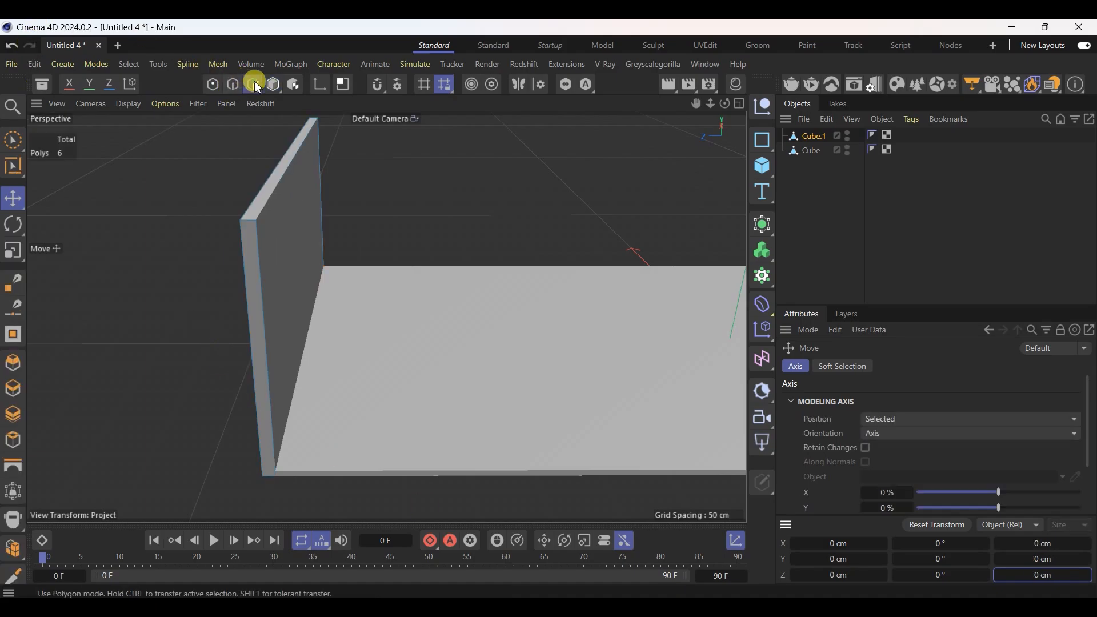
{"action": "left_click", "coordinate": [282, 240]}
{"action": "left_click_drag", "start_coordinate": [375, 255], "coordinate": [368, 261]}
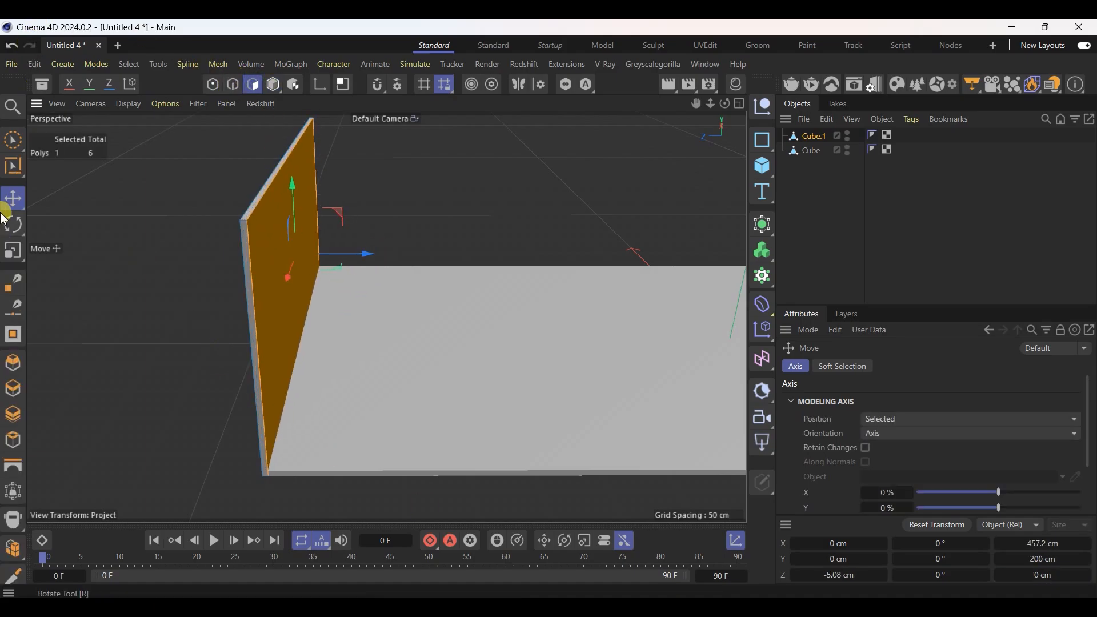
{"action": "left_click", "coordinate": [13, 201]}
{"action": "left_click", "coordinate": [257, 85]}
{"action": "left_click", "coordinate": [194, 405]}
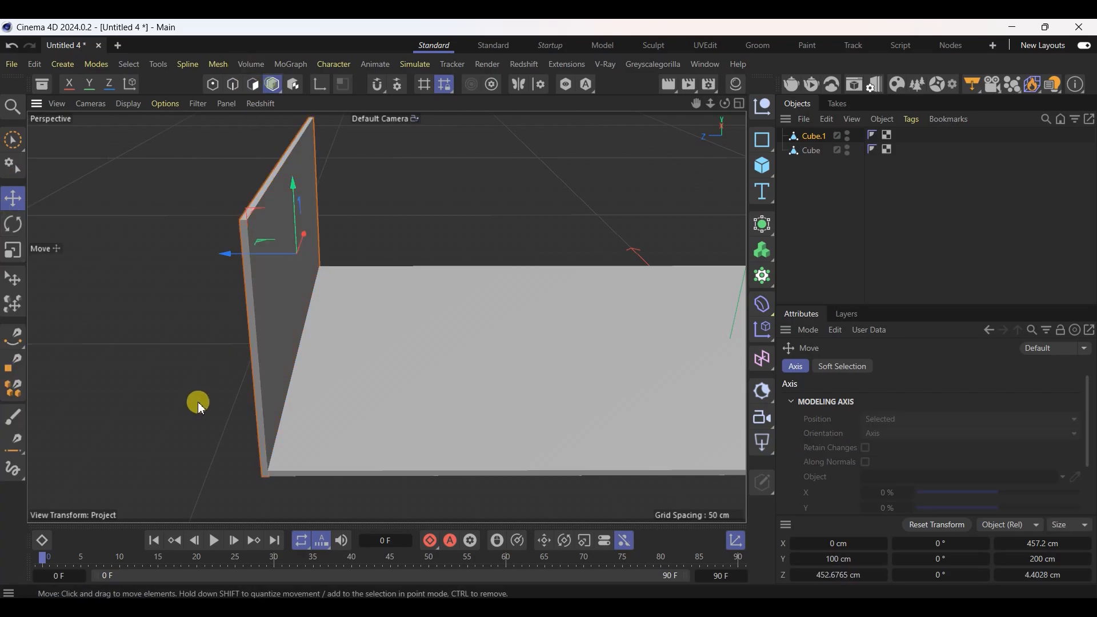
{"action": "right_click_drag", "start_coordinate": [194, 404], "coordinate": [294, 348], "text": "alt"}
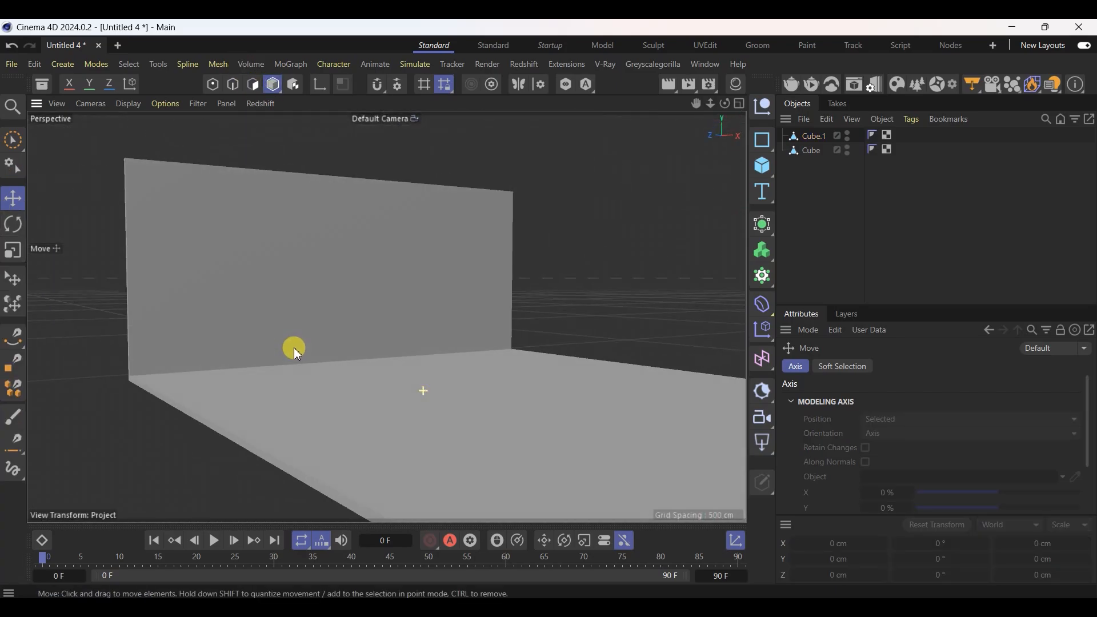
Consult the reference renders, set the end wall's height to 457.2 cm (15 ft), and snap it to the floor
{"action": "left_click", "coordinate": [300, 204]}
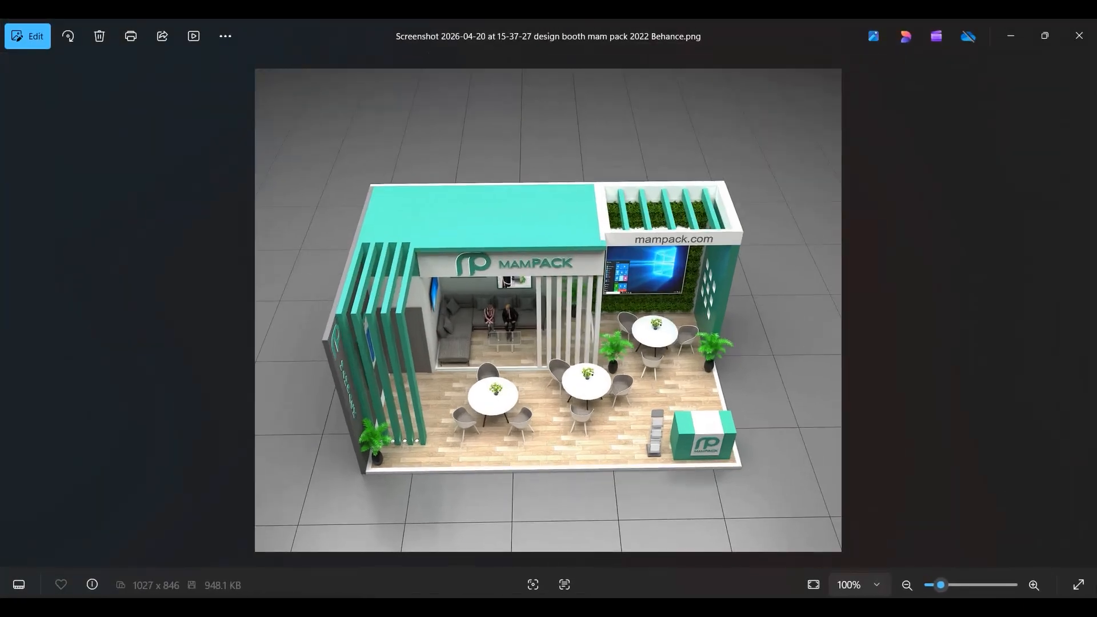
{"action": "key", "text": "Left"}
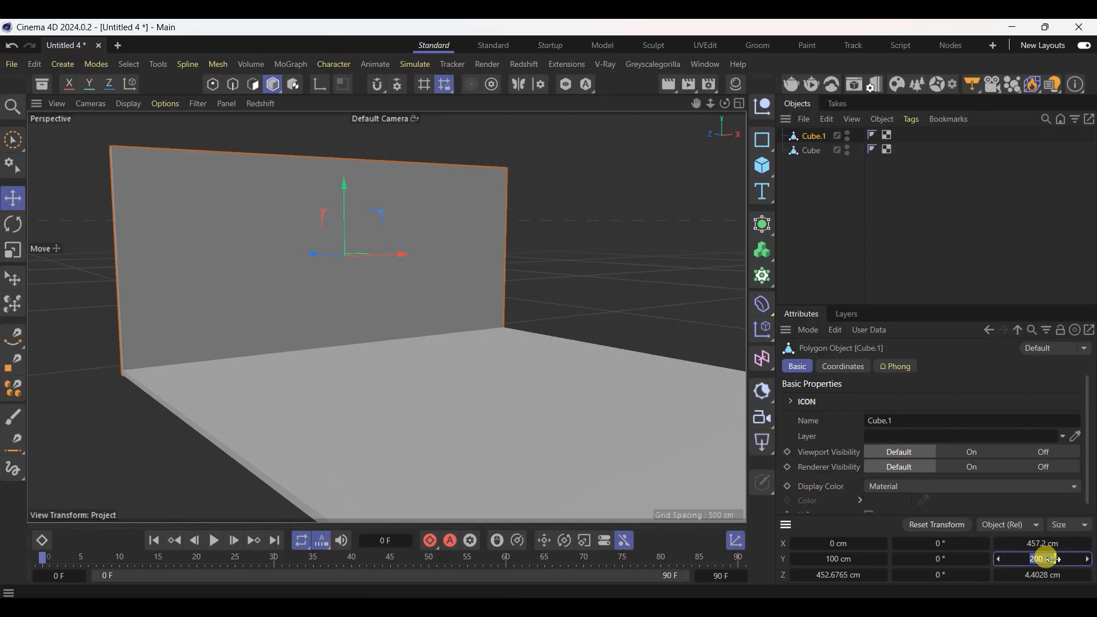
{"action": "left_click_drag", "start_coordinate": [1054, 560], "coordinate": [1054, 560]}
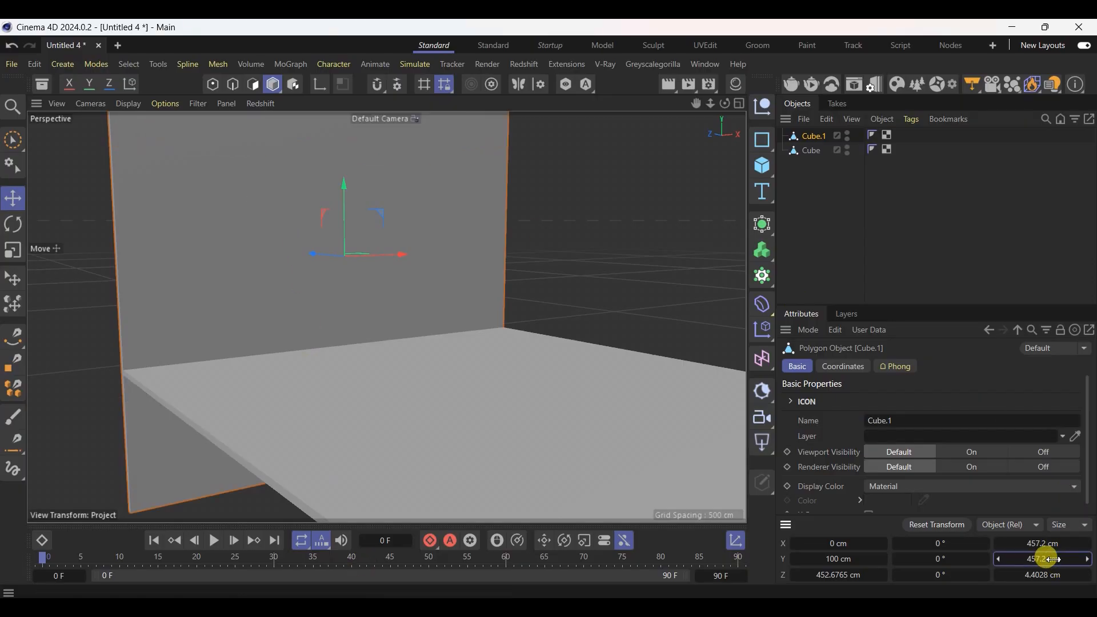
{"action": "left_click", "coordinate": [566, 64]}
{"action": "scroll", "coordinate": [588, 566], "scroll_direction": "down", "scroll_amount": 5}
{"action": "left_click", "coordinate": [608, 537]}
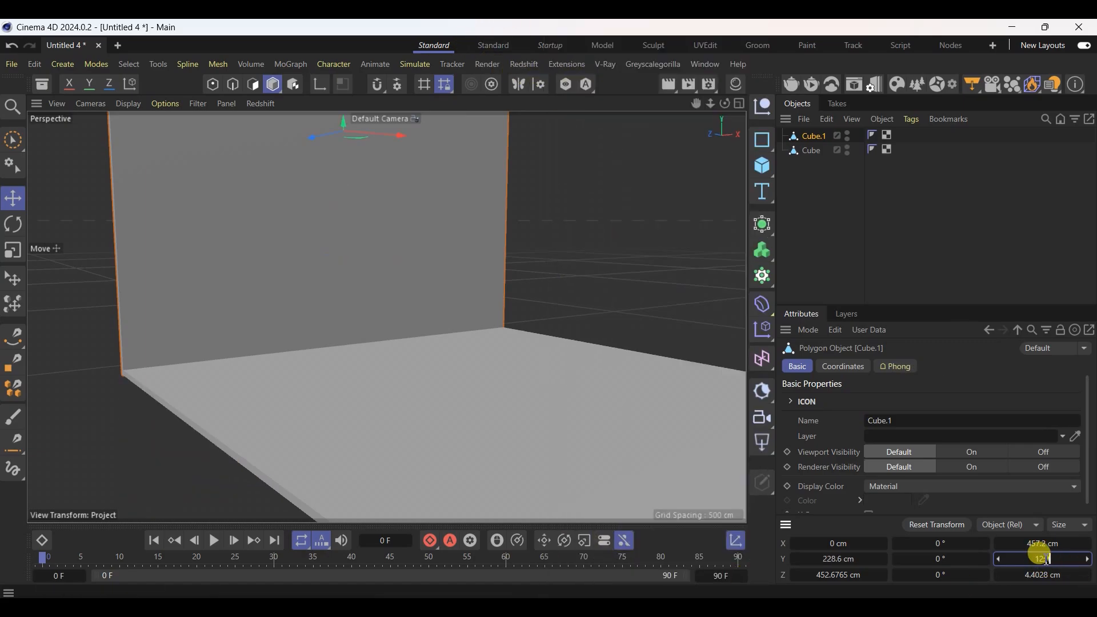
Set the end wall's height to 12 ft and snap the wall to the floor
{"action": "left_click_drag", "start_coordinate": [1049, 560], "coordinate": [1046, 560]}
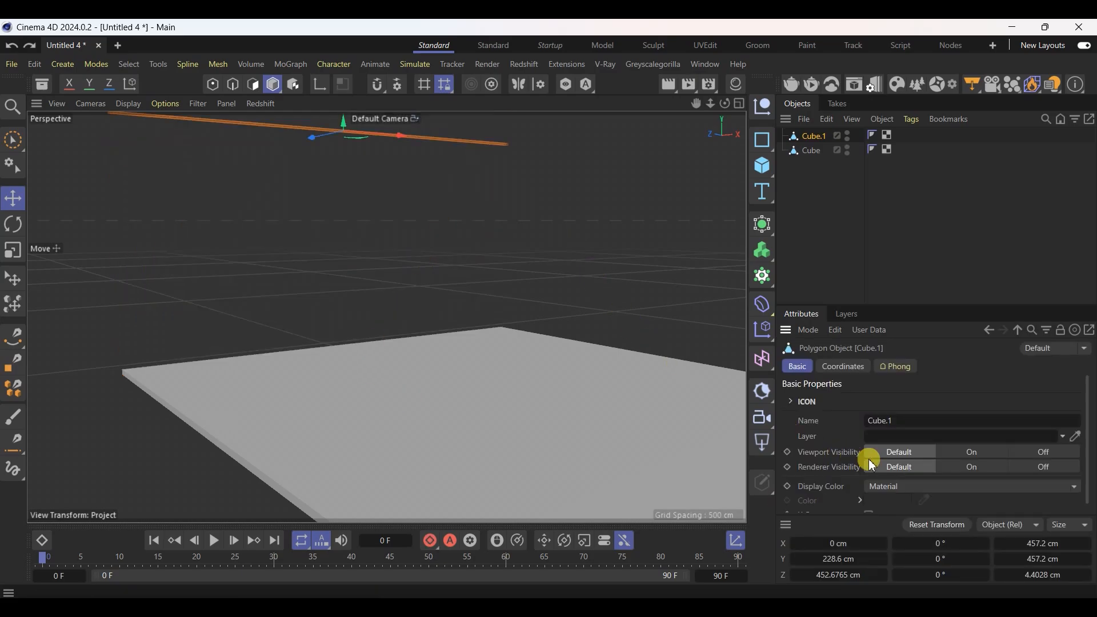
{"action": "key", "text": "ctrl+z"}
{"action": "left_click", "coordinate": [1049, 559]}
{"action": "type", "text": "12ft"}
{"action": "key", "text": "Return"}
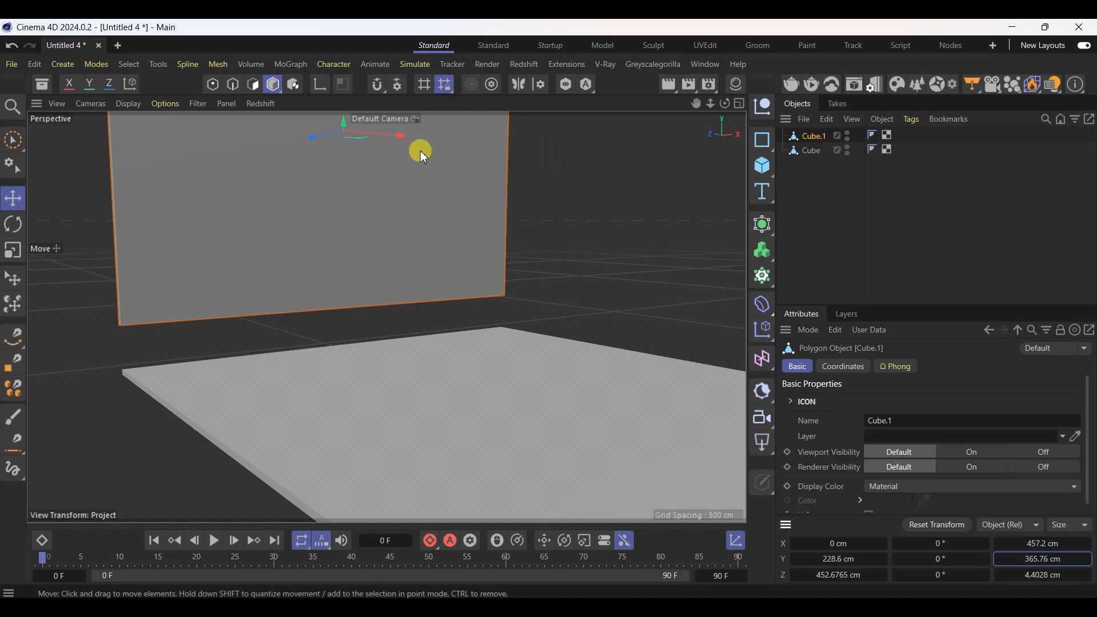
{"action": "left_click", "coordinate": [569, 63]}
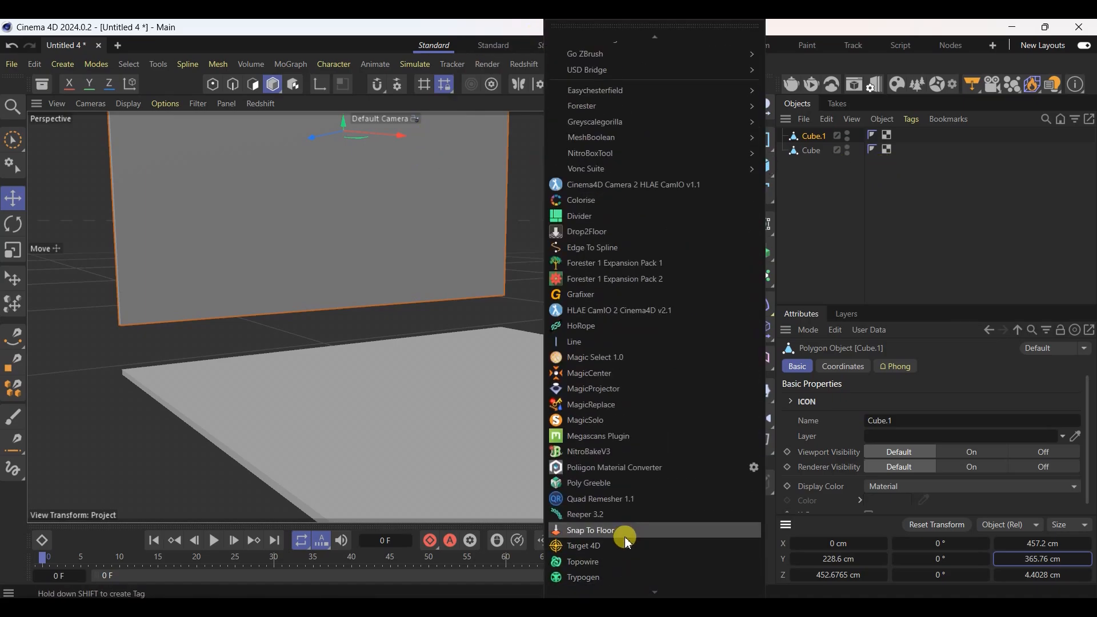
{"action": "left_click", "coordinate": [644, 528]}
Duplicate the end wall along Z toward the middle of the platform and rotate the copy 90° about its vertical axis
{"action": "left_click_drag", "start_coordinate": [341, 351], "coordinate": [453, 311], "text": "alt"}
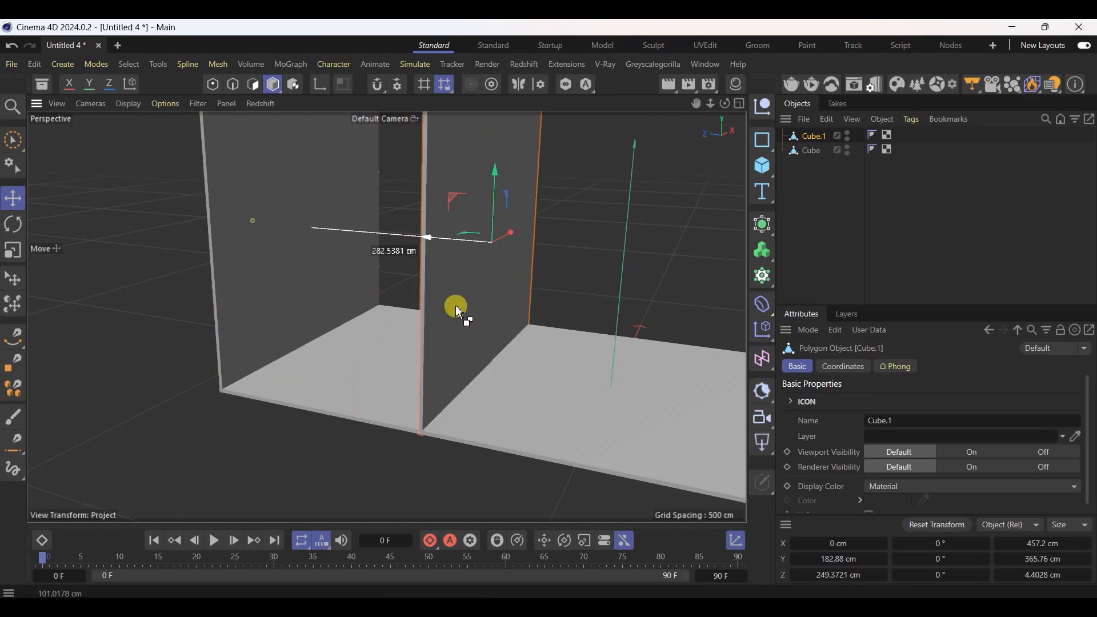
{"action": "left_click", "coordinate": [946, 547]}
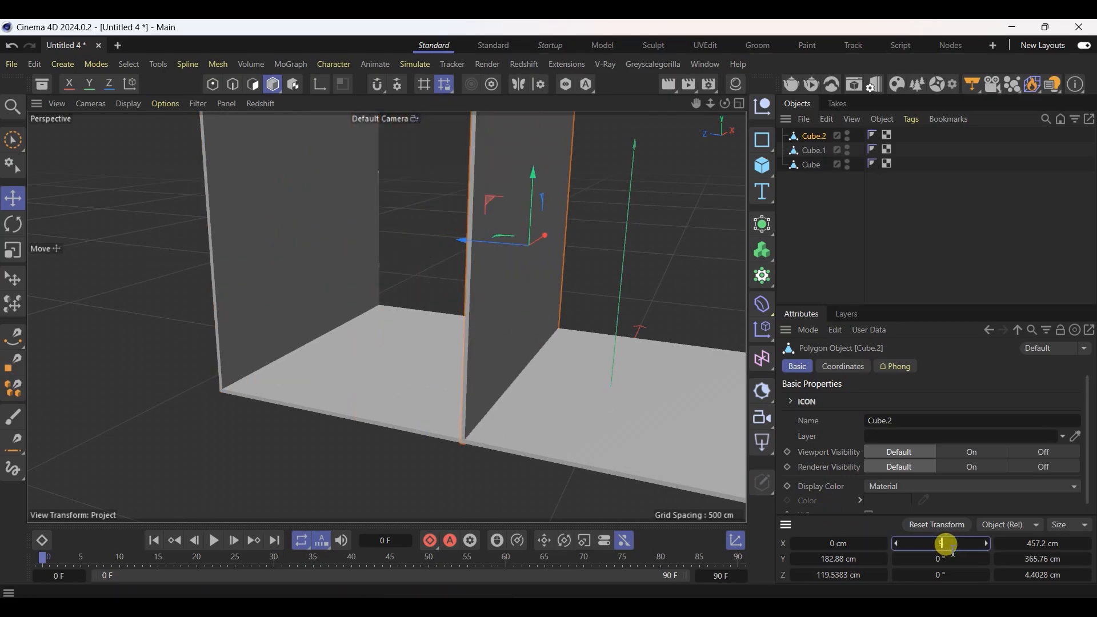
{"action": "type", "text": "90"}
{"action": "key", "text": "Return"}
Move the rotated wall to the platform's long back edge at about 227 cm along X and set its length to 30 ft
{"action": "left_click_drag", "start_coordinate": [414, 245], "coordinate": [533, 311], "text": "alt"}
{"action": "left_click_drag", "start_coordinate": [426, 289], "coordinate": [489, 165]}
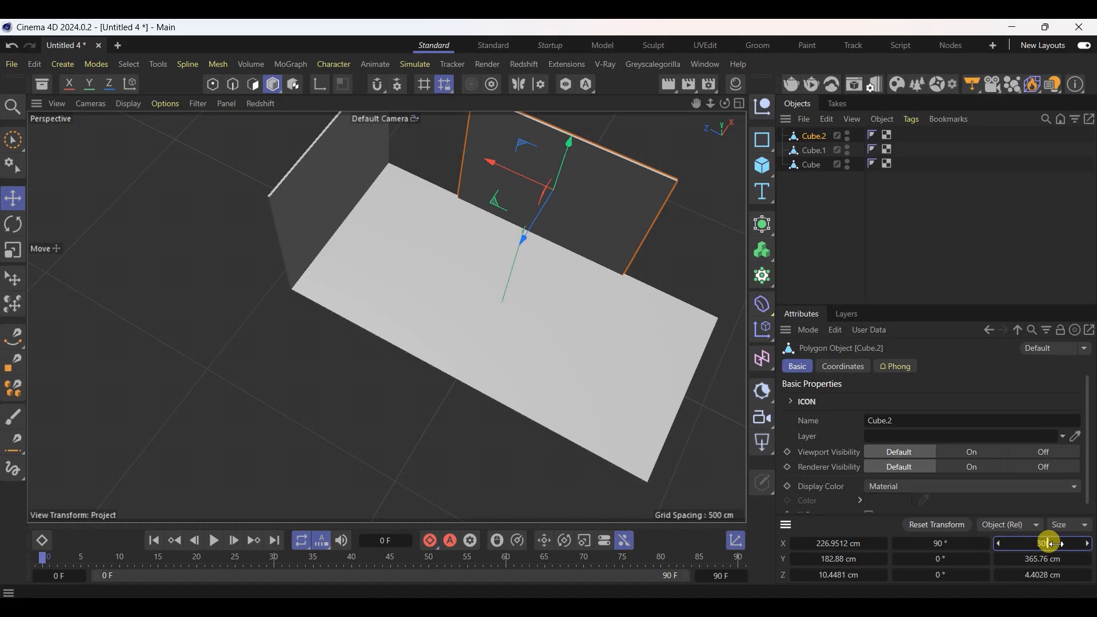
{"action": "left_click_drag", "start_coordinate": [1054, 544], "coordinate": [1057, 545]}
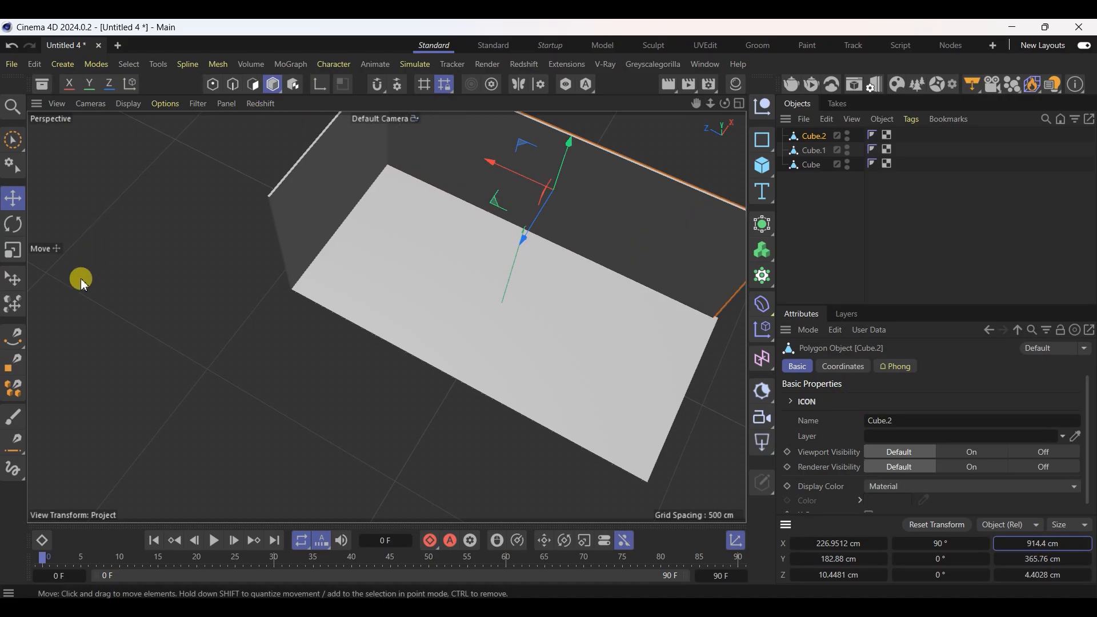
{"action": "scroll", "coordinate": [88, 300], "scroll_direction": "down", "scroll_amount": 2}
{"action": "scroll", "coordinate": [354, 194], "scroll_direction": "up", "scroll_amount": 2}
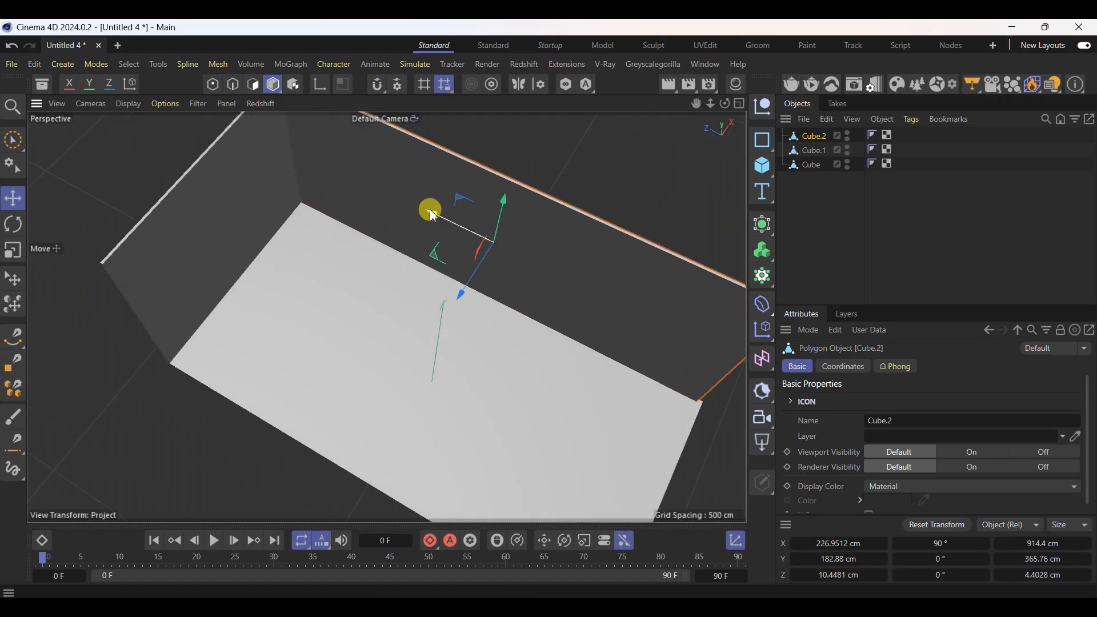
Center the long back wall on the platform by moving it along Z to about 0.28 cm
{"action": "left_click_drag", "start_coordinate": [433, 216], "coordinate": [501, 219]}
{"action": "scroll", "coordinate": [502, 221], "scroll_direction": "up", "scroll_amount": 5}
{"action": "scroll", "coordinate": [200, 401], "scroll_direction": "up", "scroll_amount": 1}
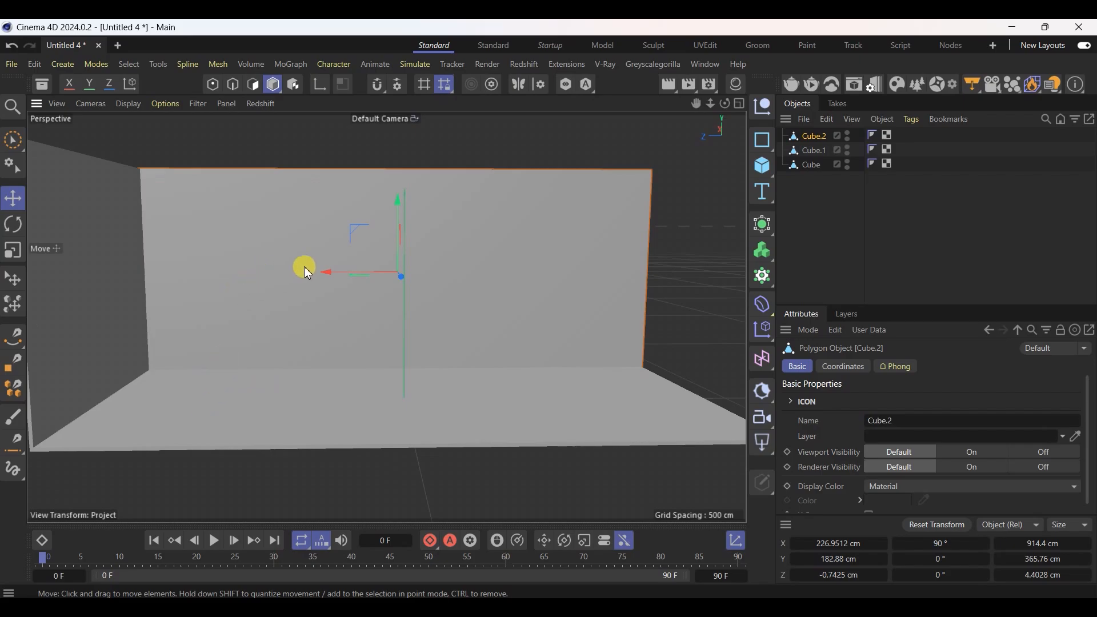
{"action": "left_click", "coordinate": [740, 106]}
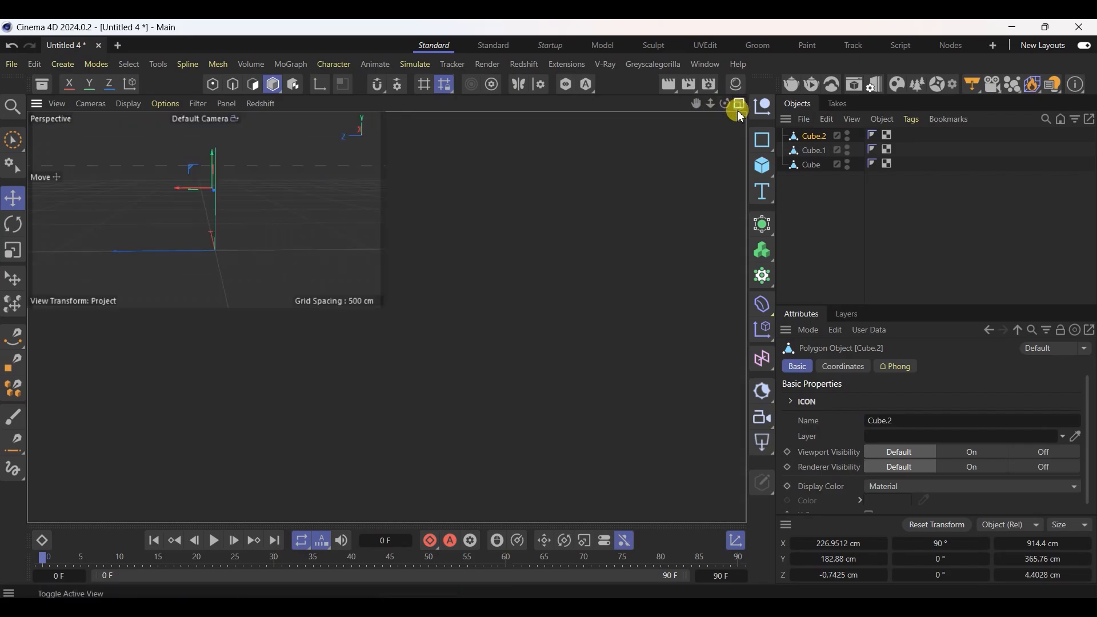
{"action": "left_click", "coordinate": [379, 318]}
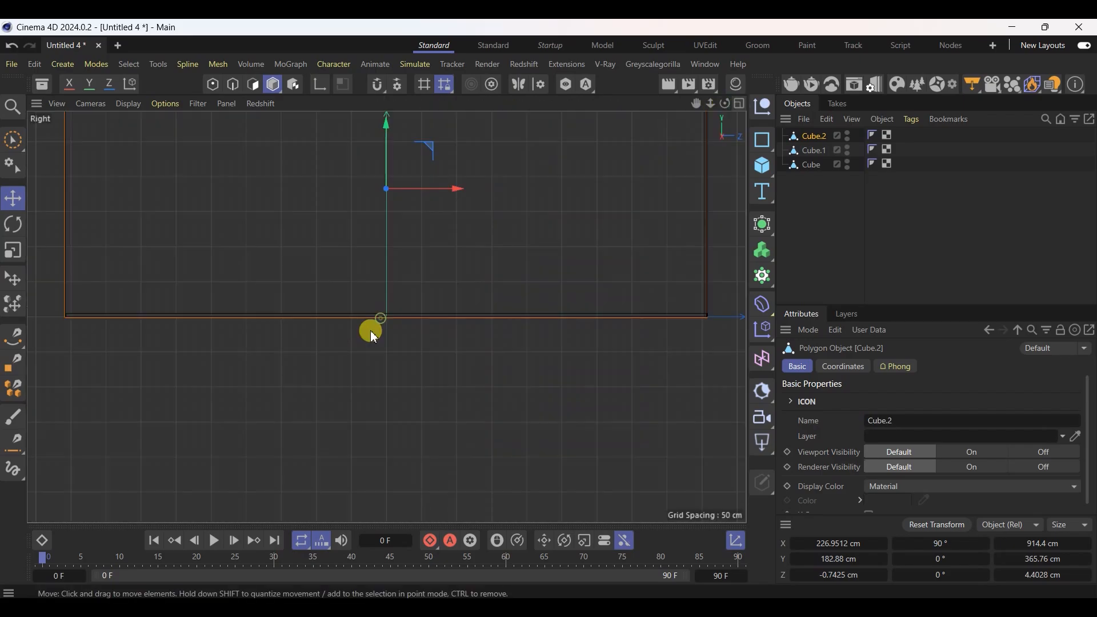
{"action": "scroll", "coordinate": [189, 191], "scroll_direction": "up", "scroll_amount": 3}
{"action": "scroll", "coordinate": [631, 362], "scroll_direction": "down", "scroll_amount": 3}
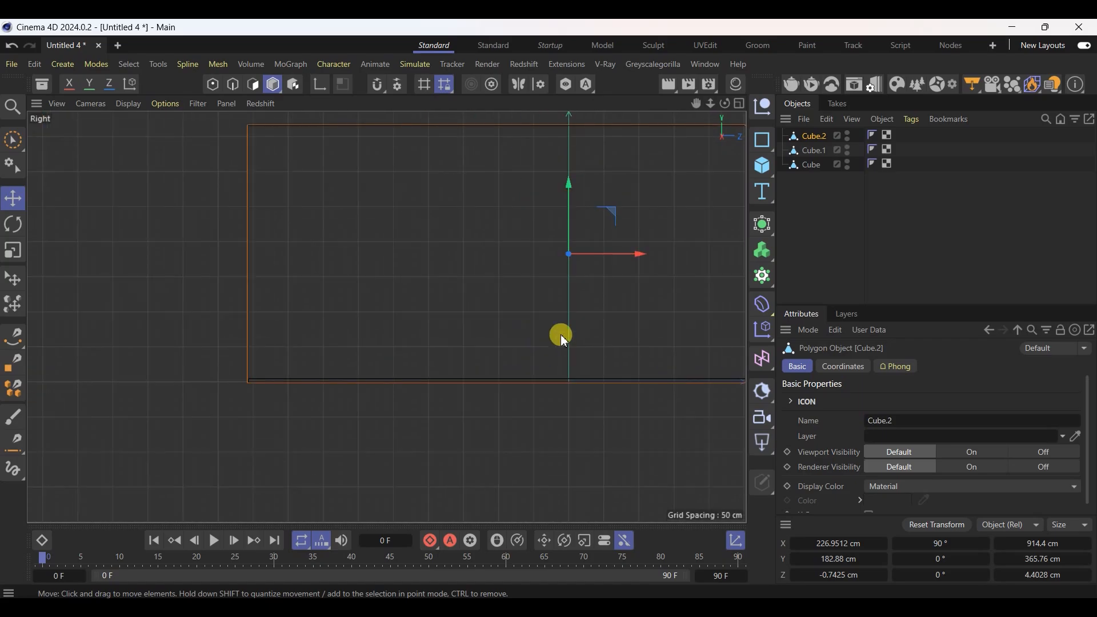
{"action": "scroll", "coordinate": [257, 295], "scroll_direction": "up", "scroll_amount": 2}
{"action": "scroll", "coordinate": [235, 438], "scroll_direction": "up", "scroll_amount": 1}
{"action": "scroll", "coordinate": [154, 437], "scroll_direction": "down", "scroll_amount": 1}
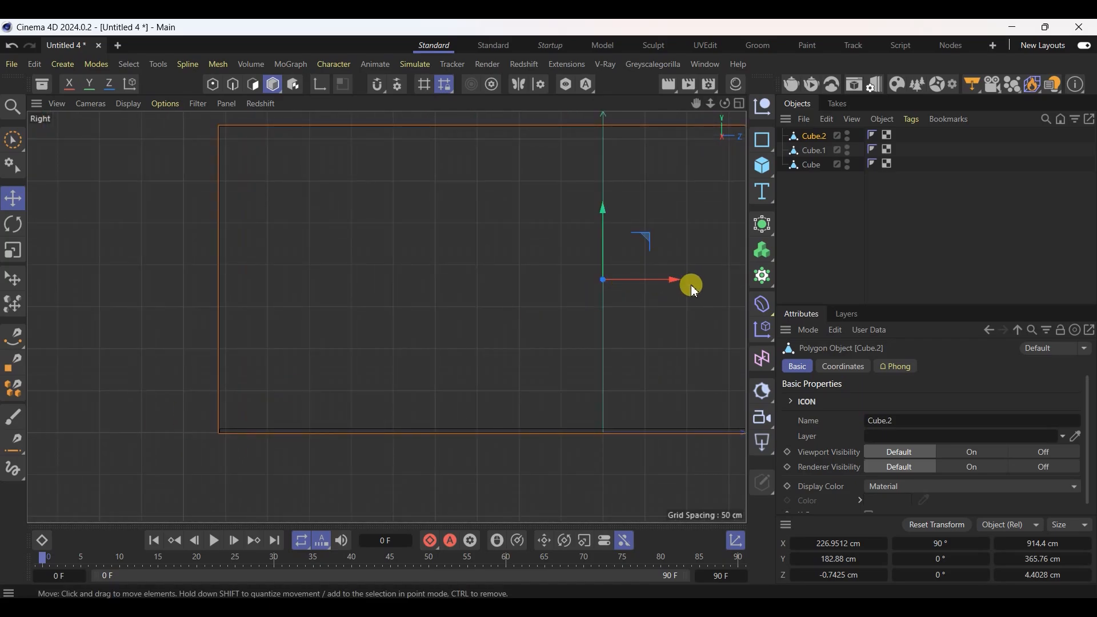
{"action": "left_click_drag", "start_coordinate": [693, 287], "coordinate": [671, 281]}
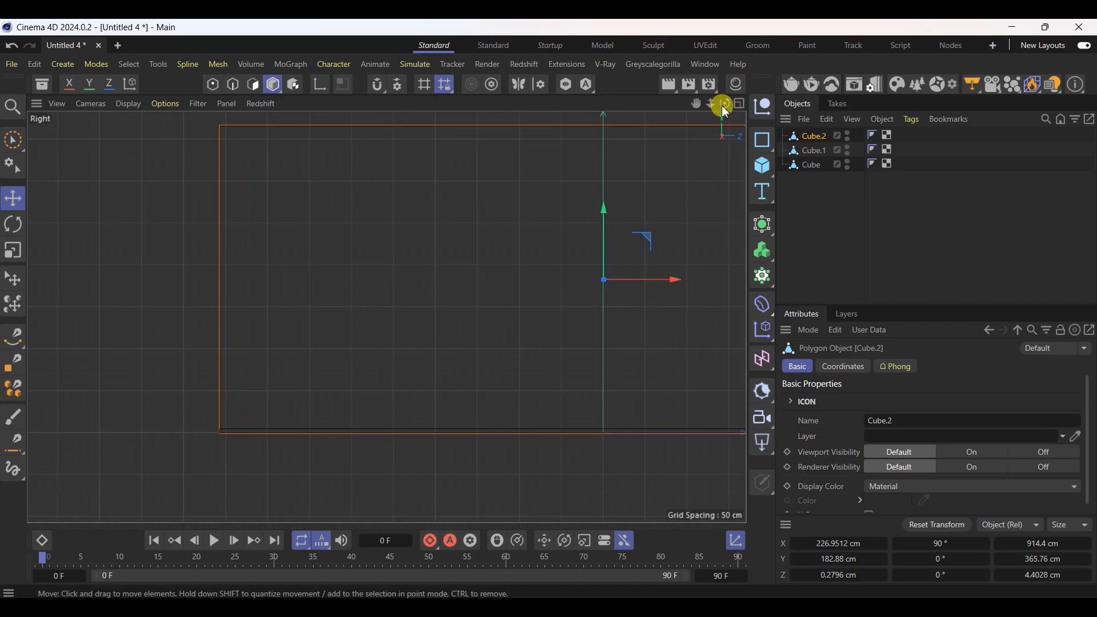
Check in the front view how the back wall lines up with the platform's edge and base
{"action": "left_click", "coordinate": [740, 104]}
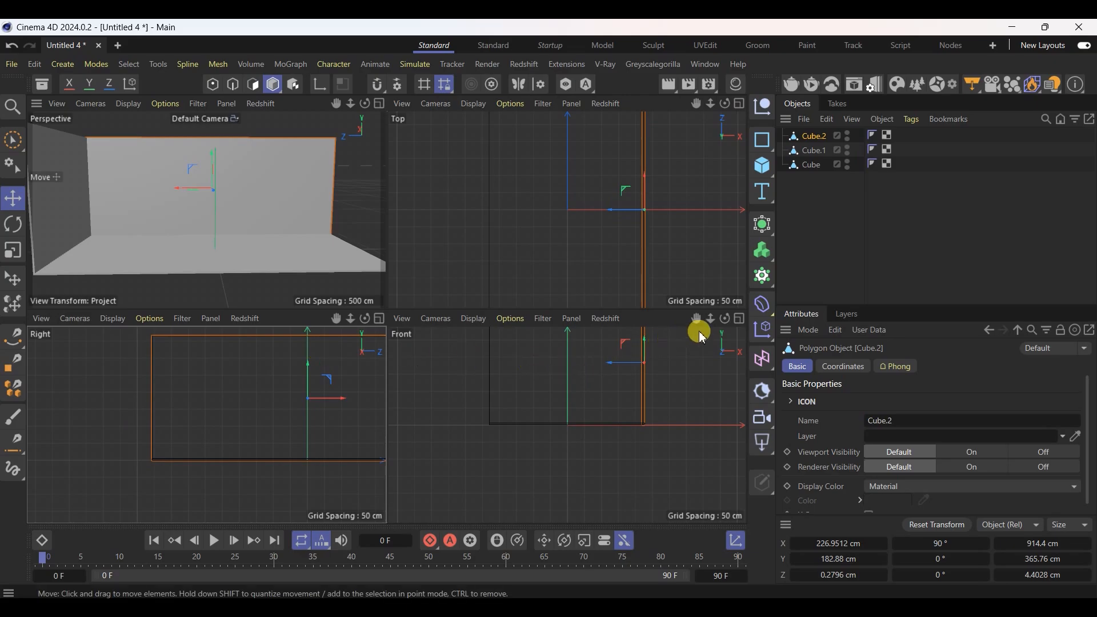
{"action": "left_click", "coordinate": [740, 319]}
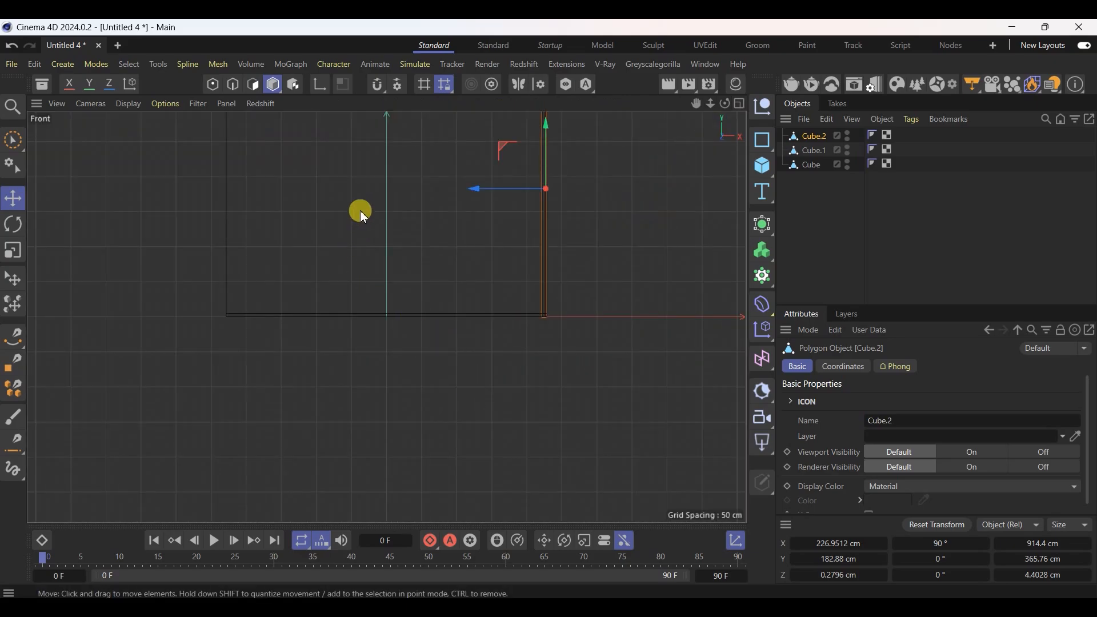
{"action": "scroll", "coordinate": [364, 217], "scroll_direction": "up", "scroll_amount": 3}
{"action": "scroll", "coordinate": [435, 236], "scroll_direction": "up", "scroll_amount": 2}
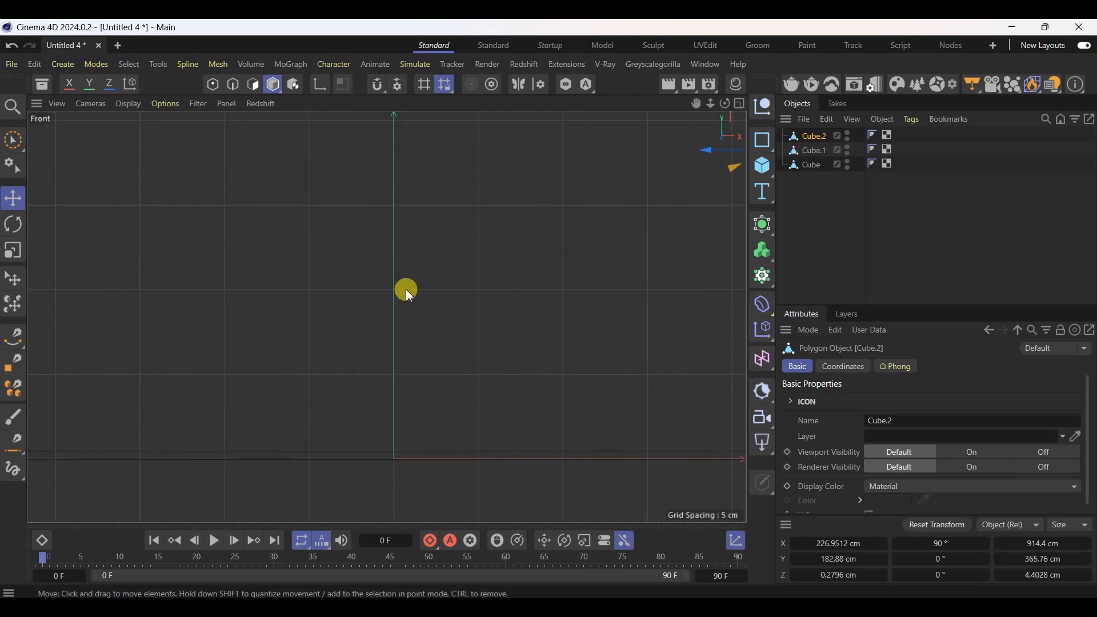
{"action": "scroll", "coordinate": [408, 293], "scroll_direction": "down", "scroll_amount": 4}
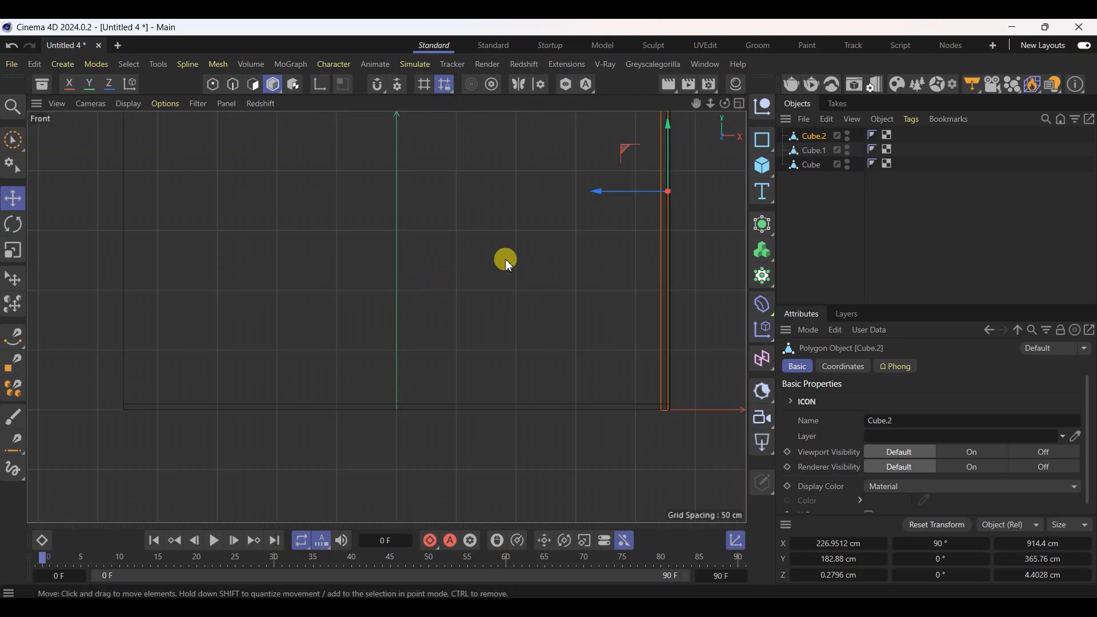
{"action": "left_click", "coordinate": [740, 103]}
{"action": "left_click", "coordinate": [379, 103]}
{"action": "left_click", "coordinate": [762, 249]}
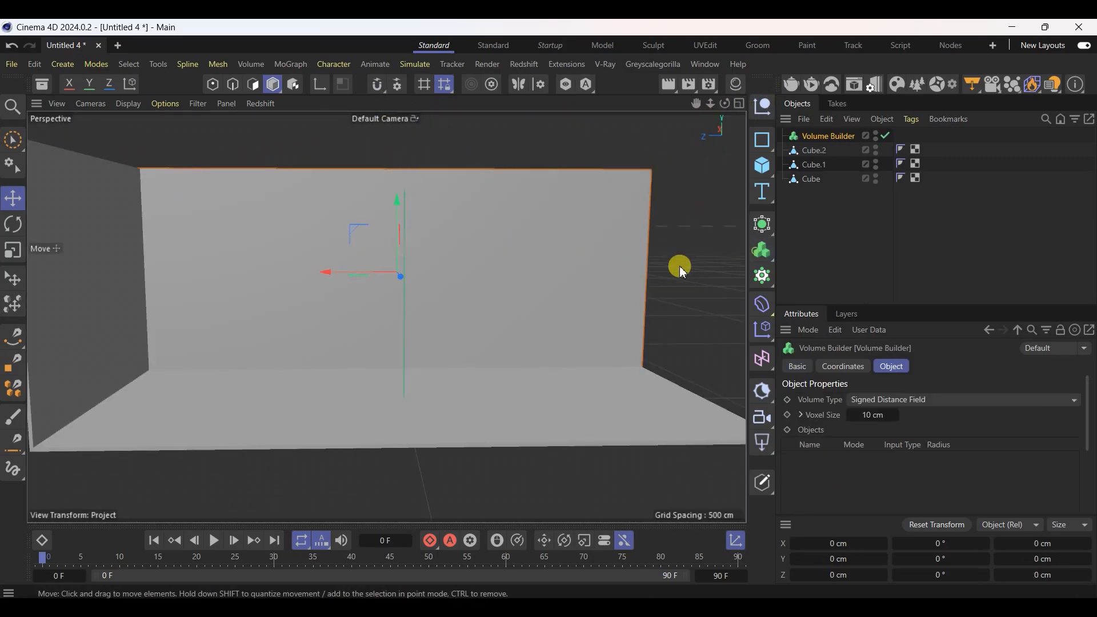
{"action": "key", "text": "Delete"}
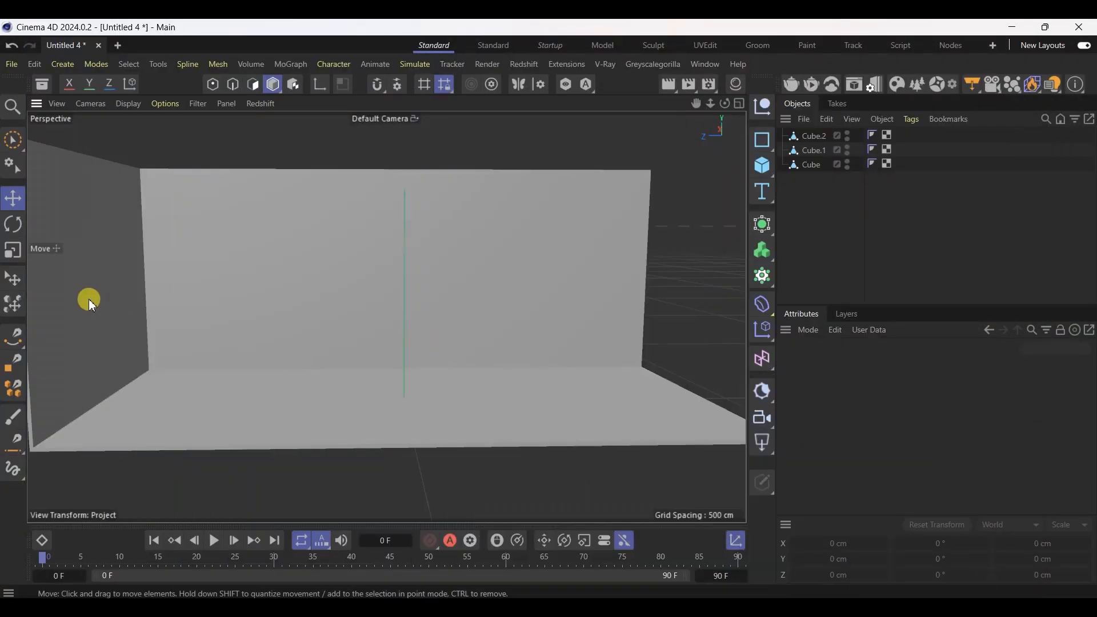
Duplicate the end wall along Z to the platform's opposite end, at about -464 cm
{"action": "left_click", "coordinate": [89, 301]}
{"action": "scroll", "coordinate": [88, 300], "scroll_direction": "down", "scroll_amount": 2}
{"action": "left_click_drag", "start_coordinate": [63, 280], "coordinate": [458, 266]}
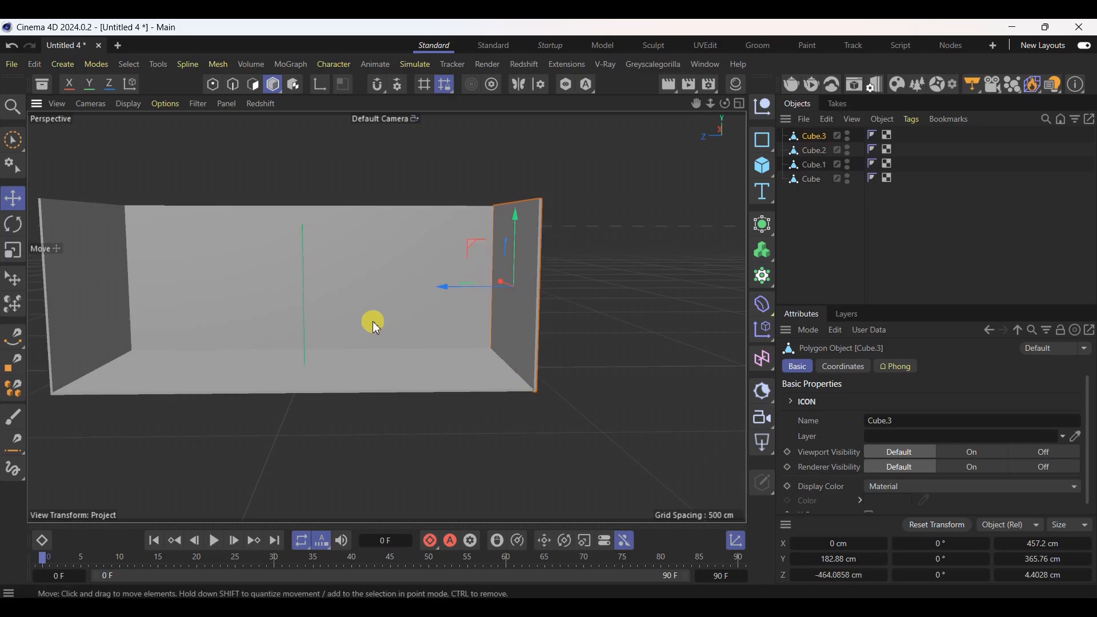
Thicken the copied end wall to about 20.5 cm by moving its inner face toward the platform's middle
{"action": "left_click_drag", "start_coordinate": [373, 322], "coordinate": [317, 306], "text": "alt"}
{"action": "scroll", "coordinate": [240, 281], "scroll_direction": "up", "scroll_amount": 2}
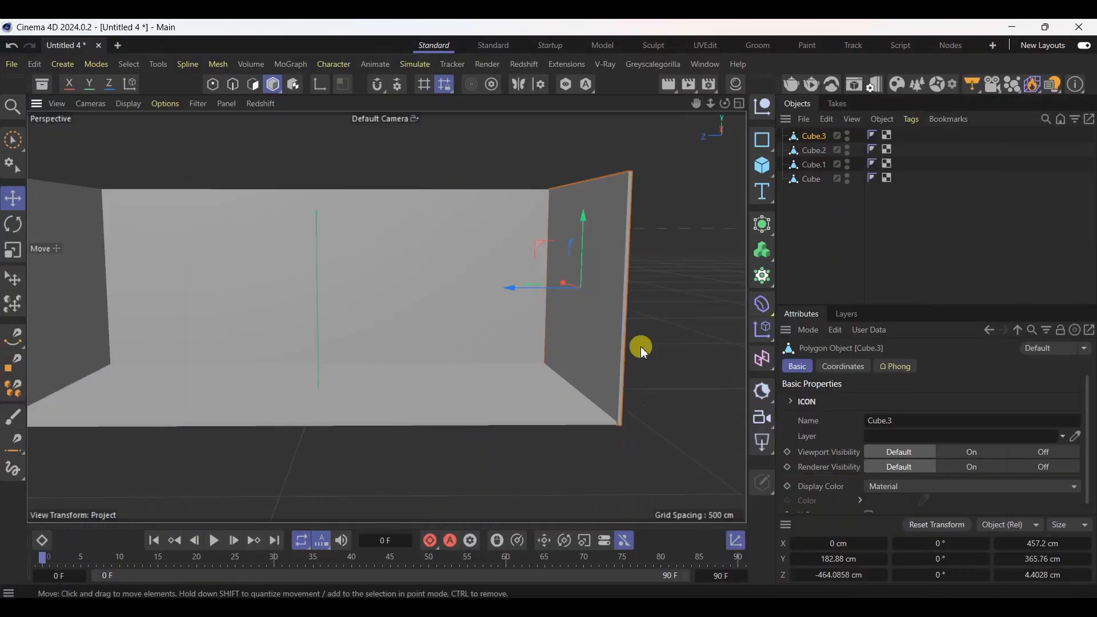
{"action": "left_click_drag", "start_coordinate": [643, 352], "coordinate": [574, 301], "text": "alt"}
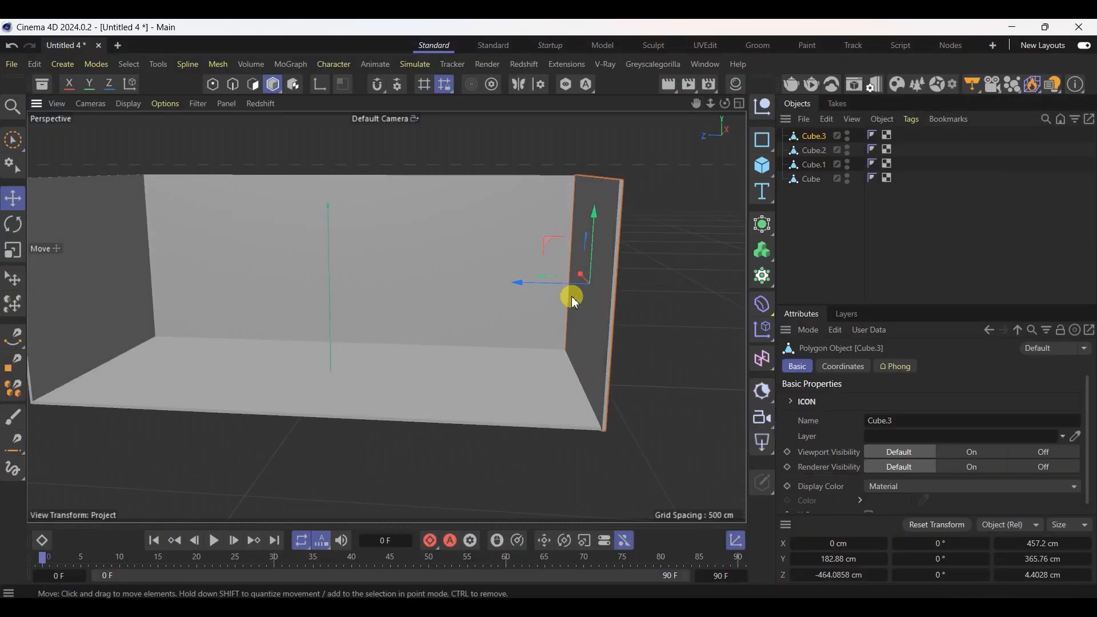
{"action": "left_click", "coordinate": [253, 84]}
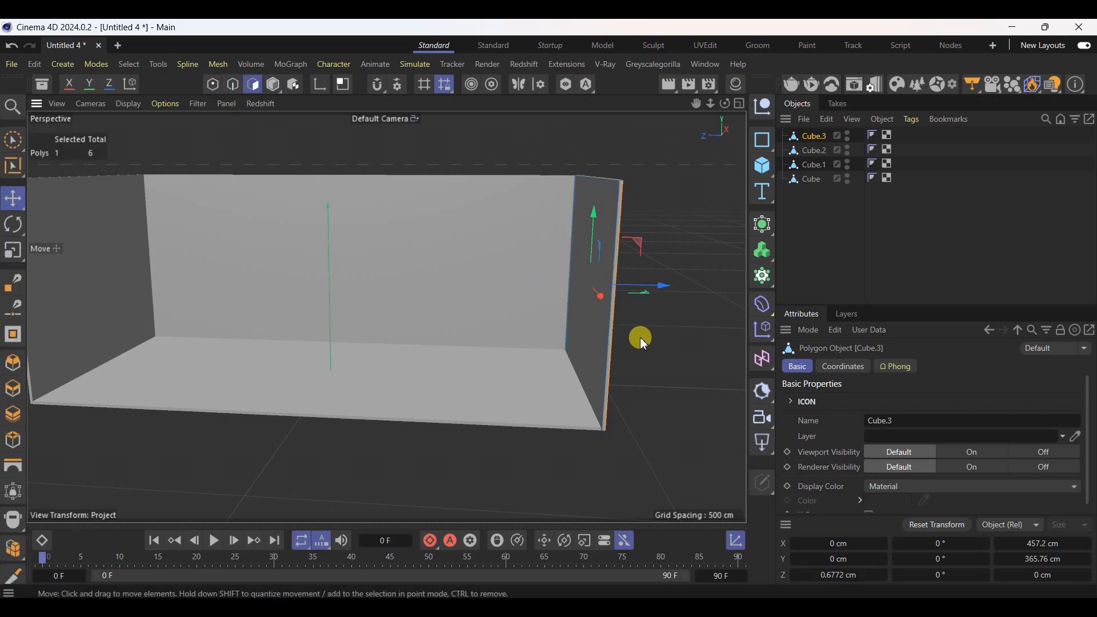
{"action": "left_click", "coordinate": [579, 318]}
{"action": "left_click_drag", "start_coordinate": [579, 319], "coordinate": [568, 335], "text": "alt"}
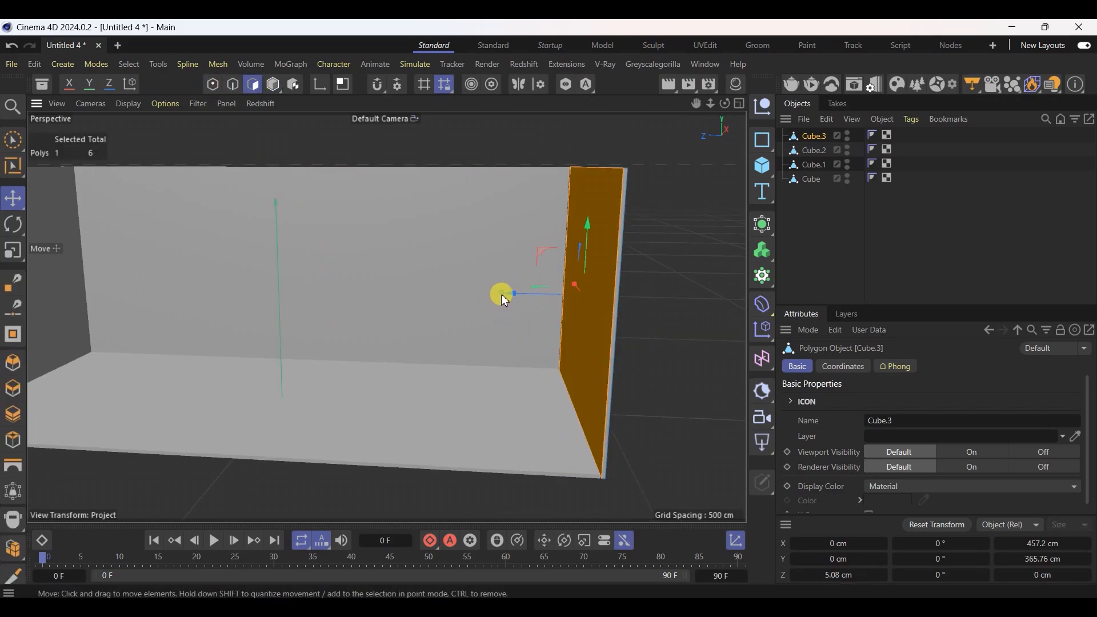
{"action": "mouse_move", "coordinate": [501, 293]}
{"action": "left_mouse_down"}
{"action": "mouse_move", "coordinate": [484, 297]}
{"action": "mouse_move", "coordinate": [553, 296]}
{"action": "mouse_move", "coordinate": [489, 296]}
{"action": "mouse_move", "coordinate": [504, 300]}
{"action": "left_mouse_up"}
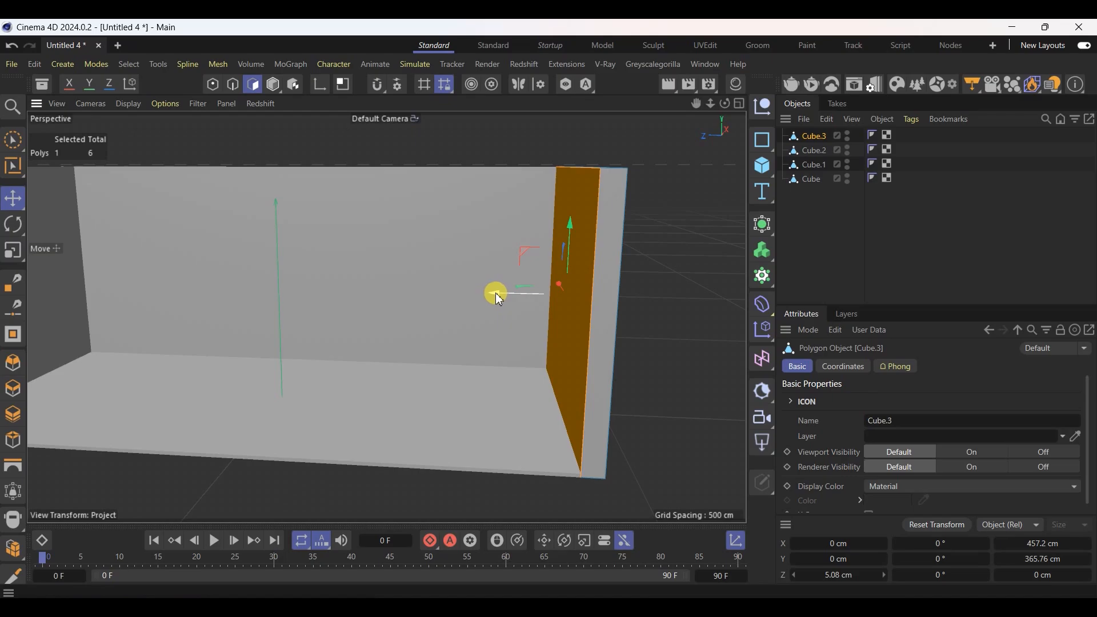
{"action": "left_click_drag", "start_coordinate": [497, 294], "coordinate": [502, 295]}
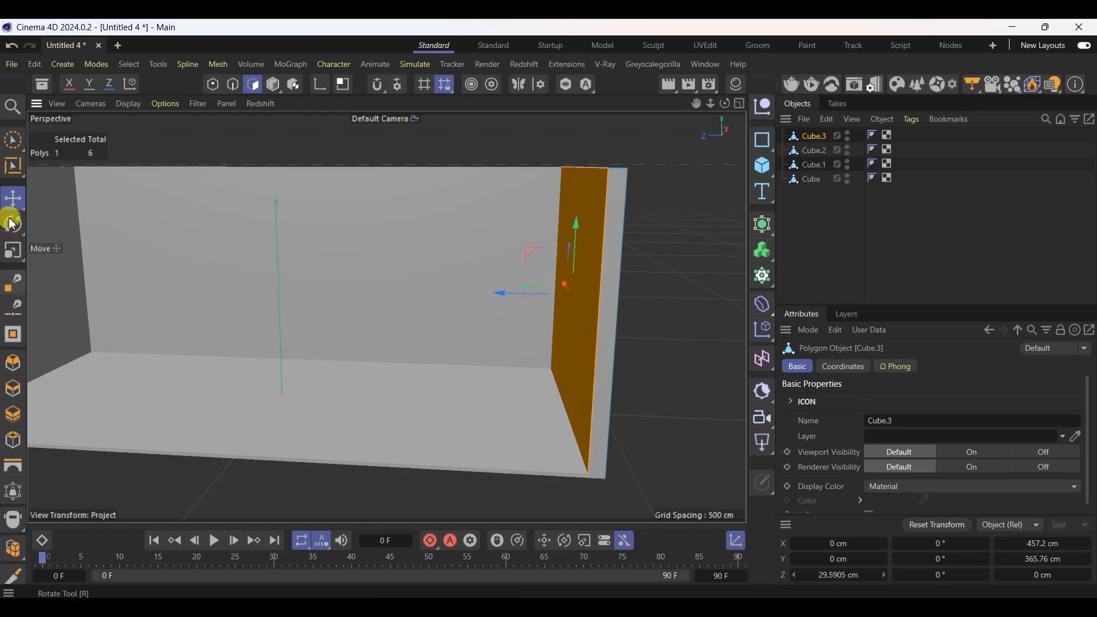
{"action": "left_click", "coordinate": [273, 84]}
Move the back wall outward along X to about 229.25 cm, aligning it with the platform's edge in the top view
{"action": "left_click_drag", "start_coordinate": [576, 225], "coordinate": [359, 459], "text": "alt"}
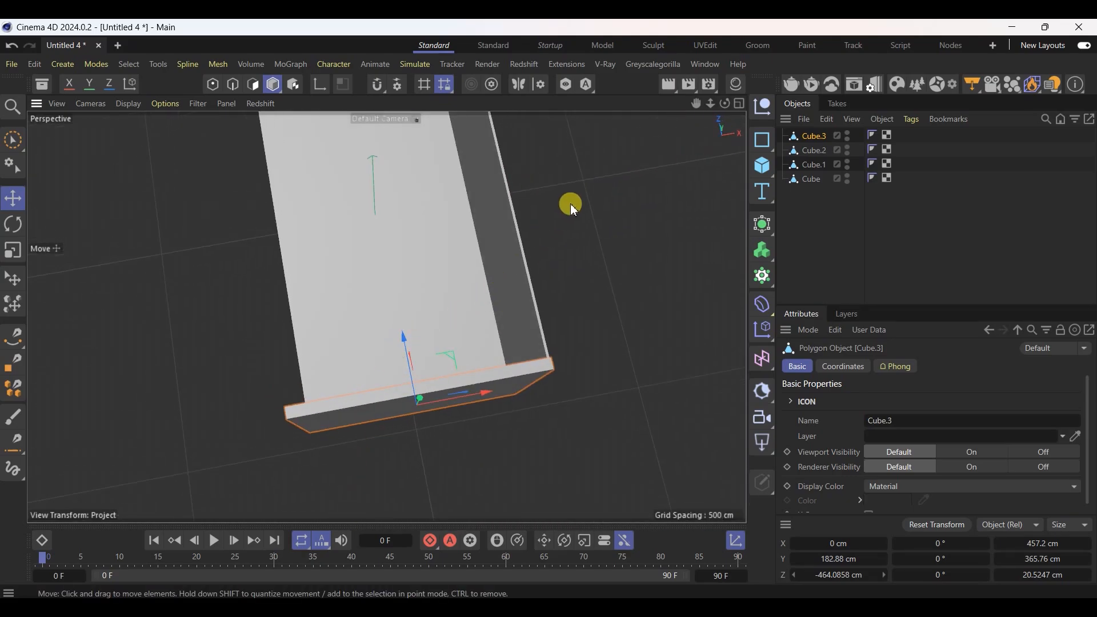
{"action": "left_click", "coordinate": [740, 104]}
{"action": "middle_click", "coordinate": [609, 310]}
{"action": "scroll", "coordinate": [431, 411], "scroll_direction": "down", "scroll_amount": 3}
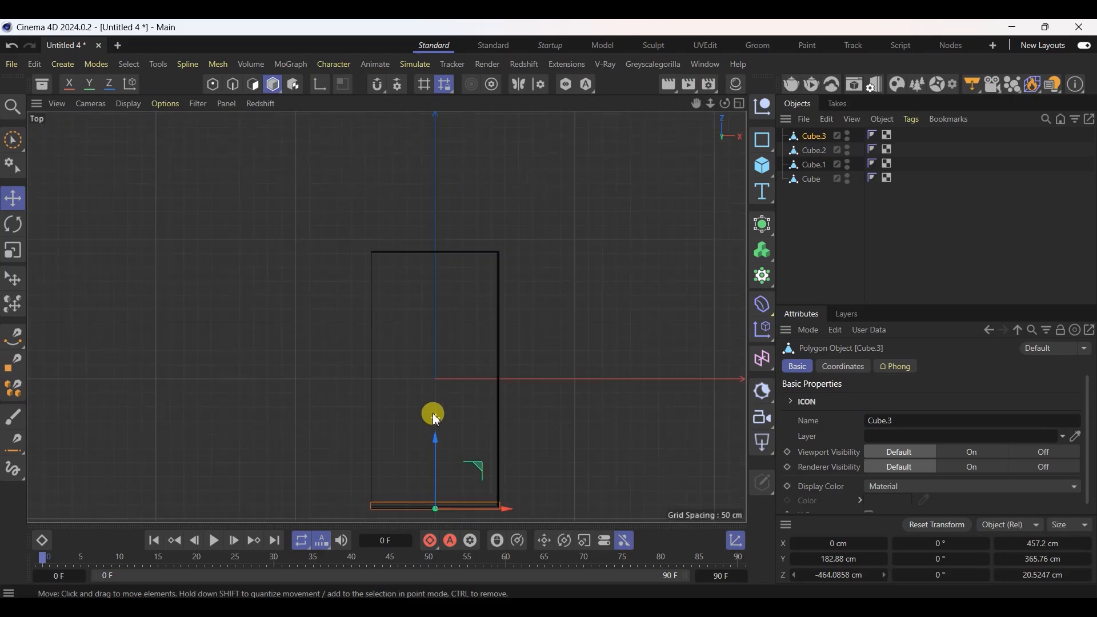
{"action": "left_click", "coordinate": [738, 105]}
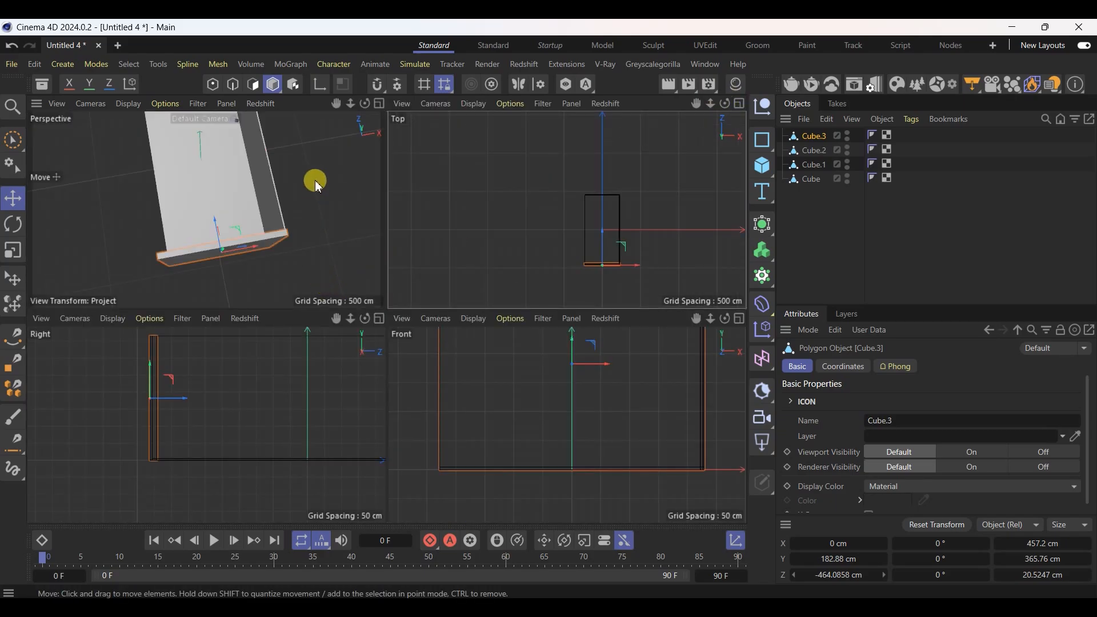
{"action": "left_click", "coordinate": [257, 171]}
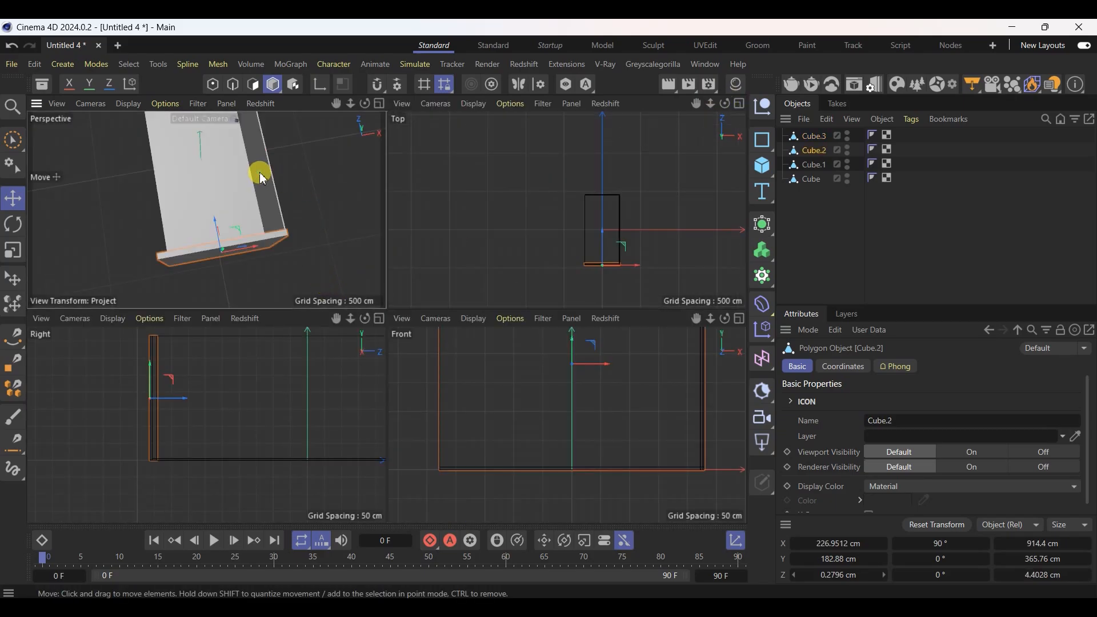
{"action": "left_click", "coordinate": [740, 103]}
{"action": "scroll", "coordinate": [262, 471], "scroll_direction": "up", "scroll_amount": 10}
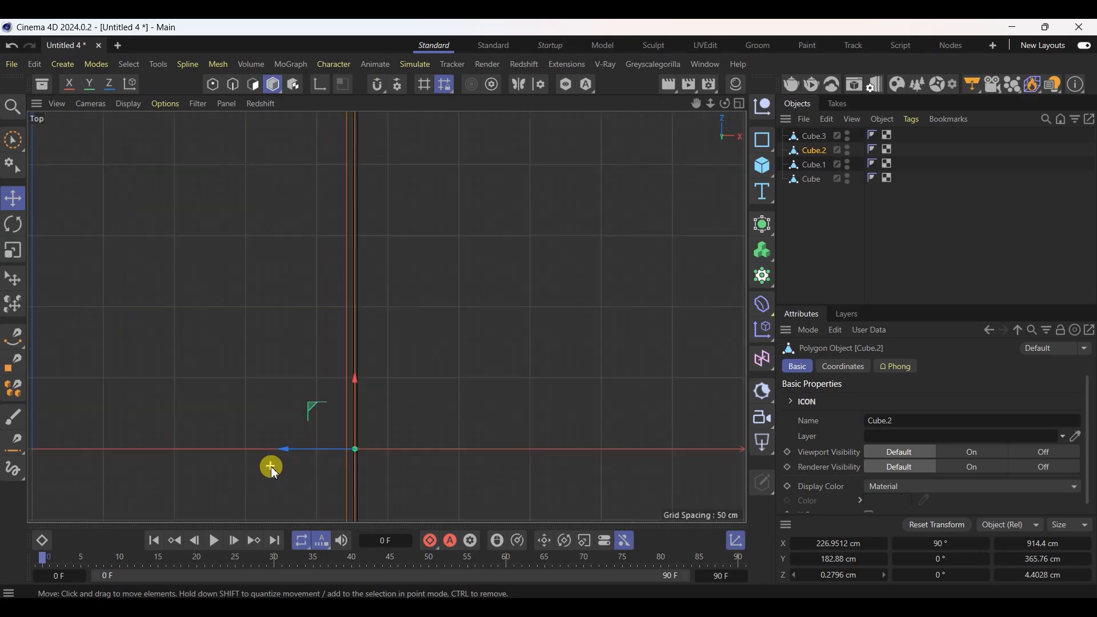
{"action": "left_click_drag", "start_coordinate": [398, 393], "coordinate": [411, 411]}
{"action": "left_click", "coordinate": [739, 104]}
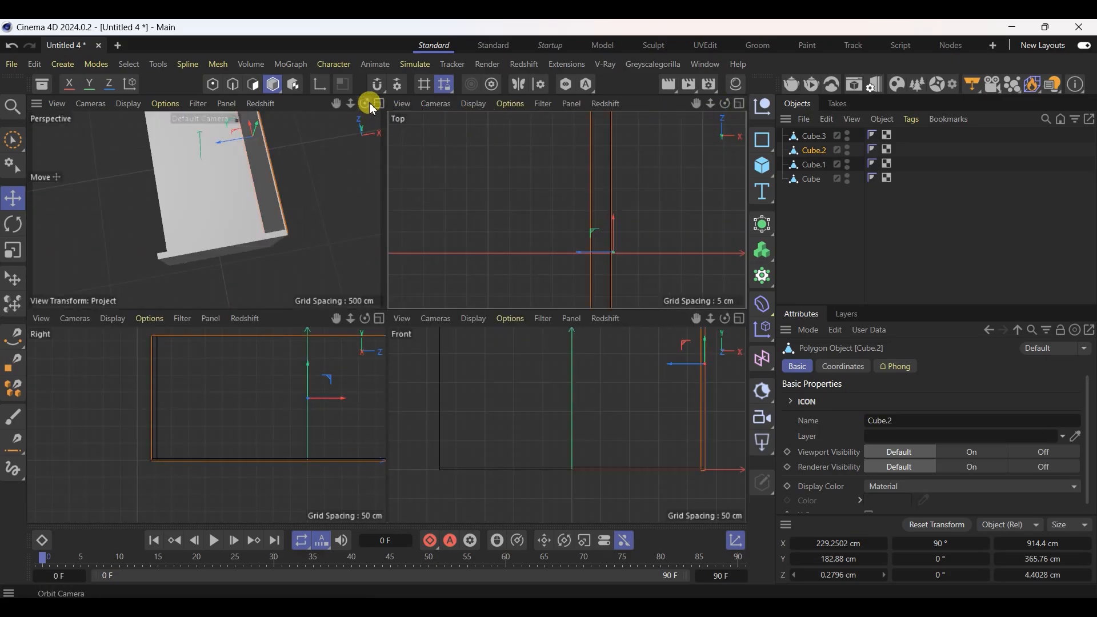
{"action": "left_click", "coordinate": [371, 104]}
{"action": "left_click", "coordinate": [324, 445]}
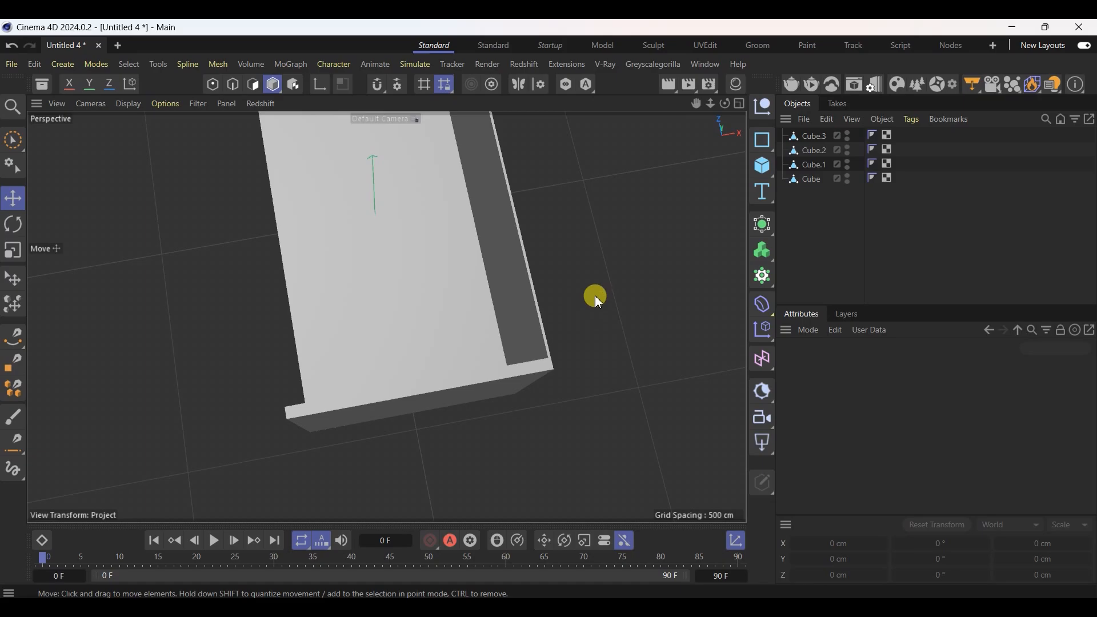
Compare the walled booth model with the Mampack reference renders from several angles in the photo viewer, and return to Cinema 4D
{"action": "left_click_drag", "start_coordinate": [571, 395], "coordinate": [736, 296], "text": "alt"}
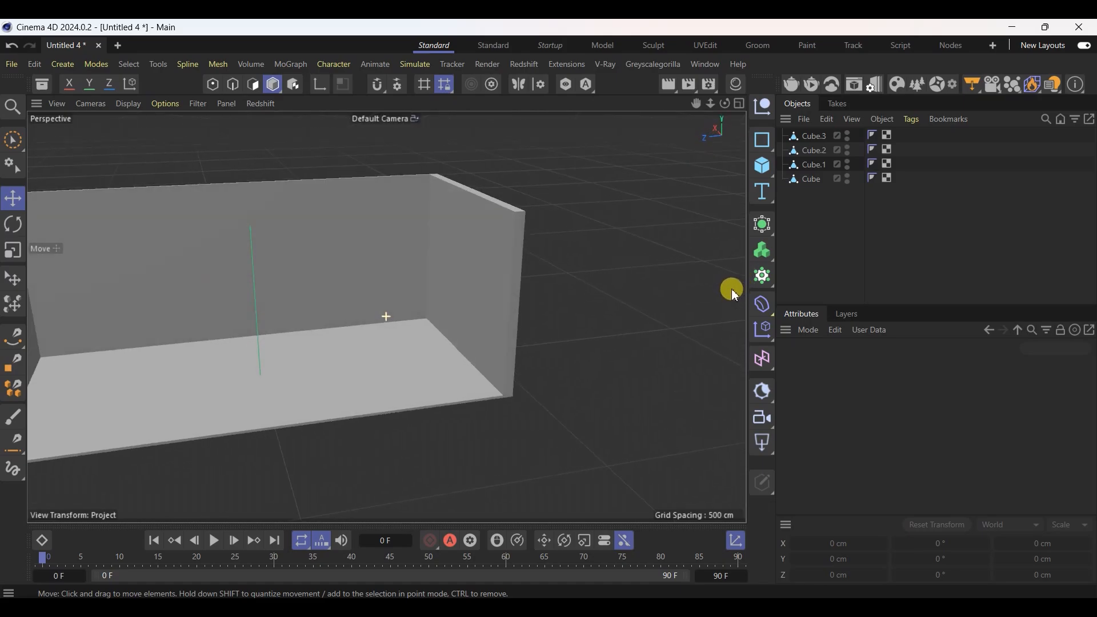
{"action": "left_click_drag", "start_coordinate": [631, 331], "coordinate": [840, 580], "text": "alt"}
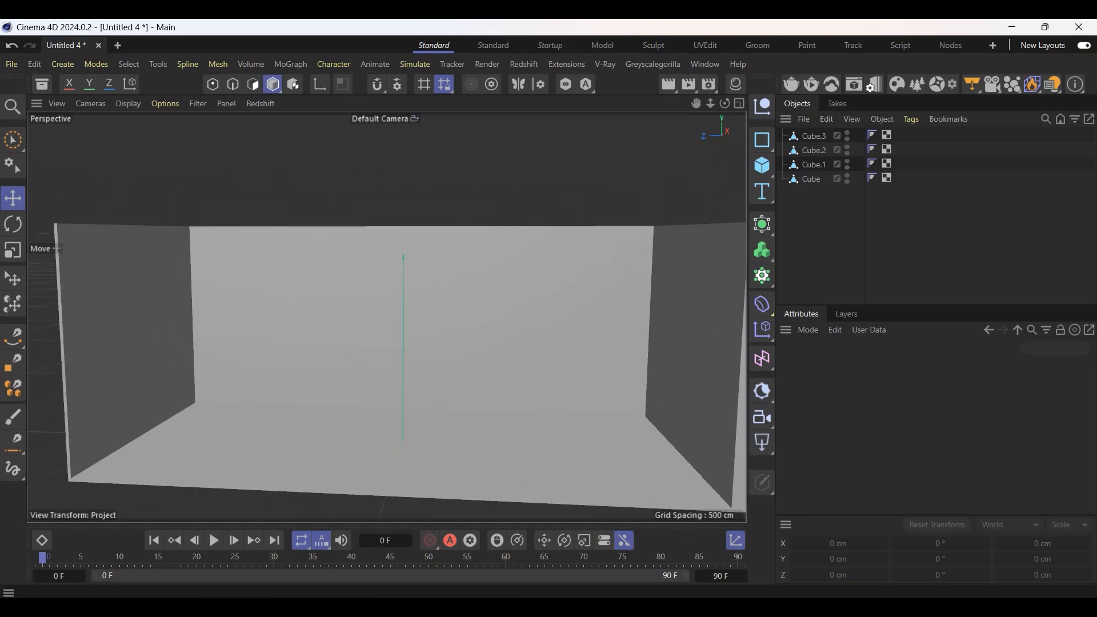
{"action": "key", "text": "alt+Tab"}
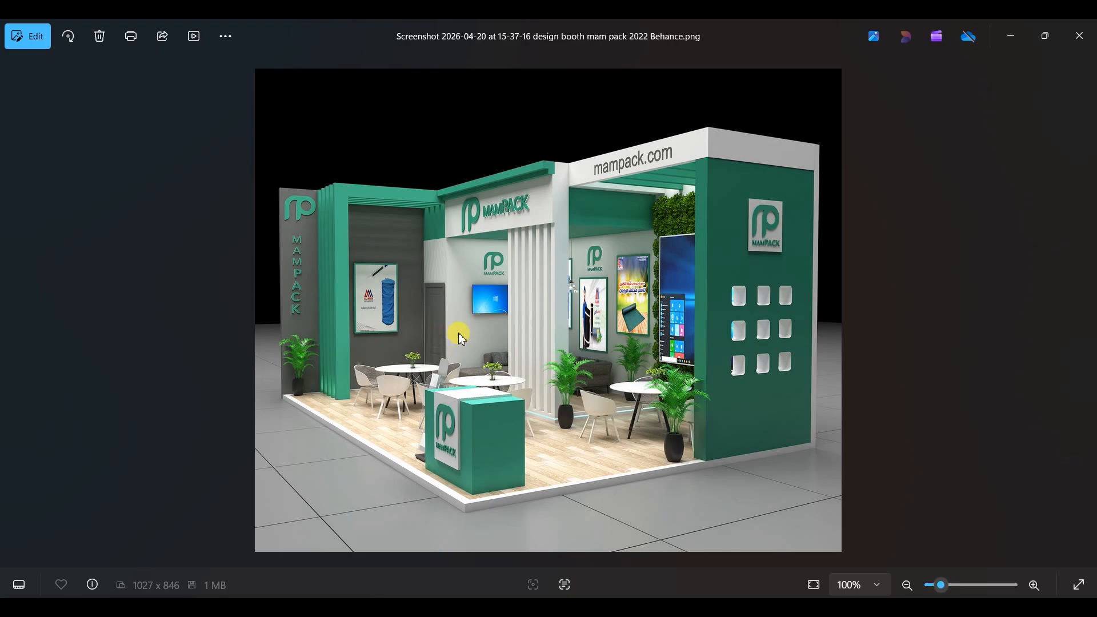
{"action": "key", "text": "Left"}
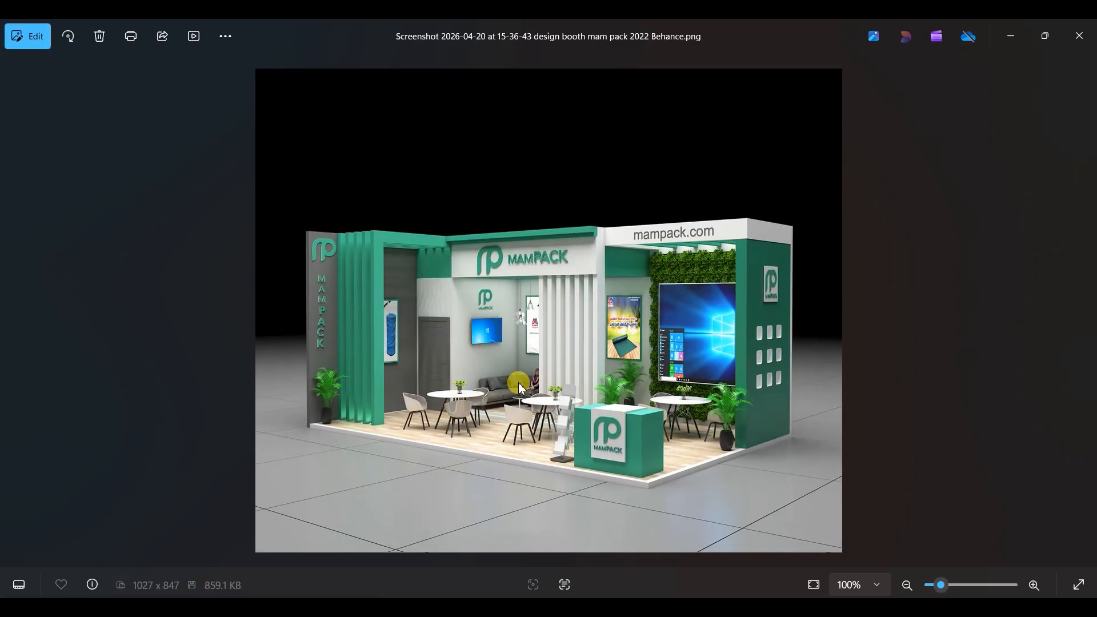
{"action": "key", "text": "Left"}
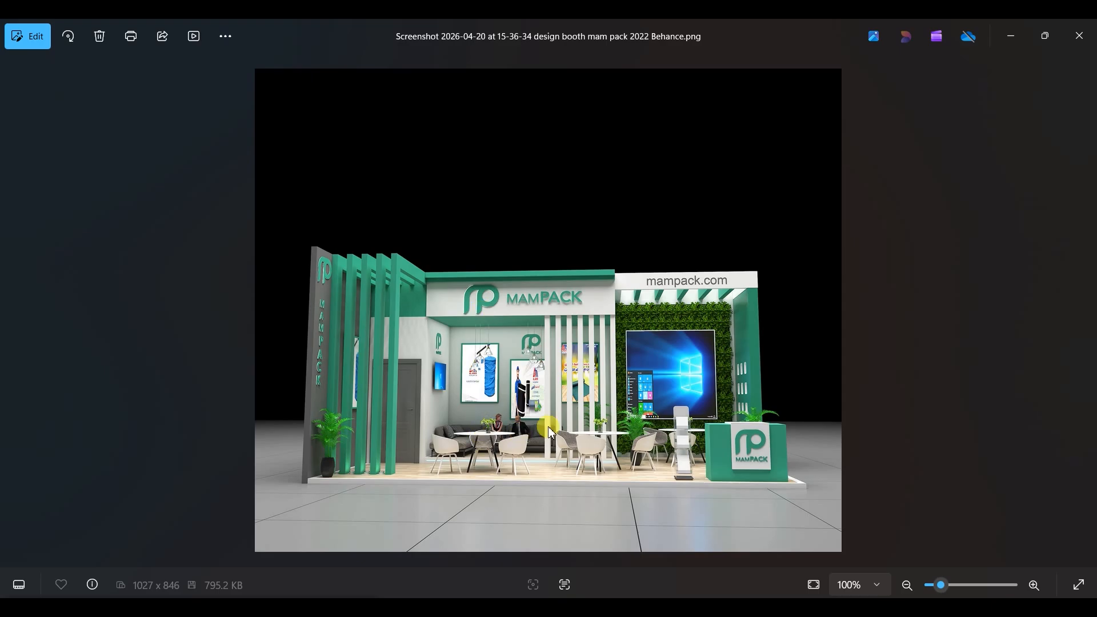
{"action": "key", "text": "Right"}
{"action": "key", "text": "Left"}
{"action": "key", "text": "Left"}
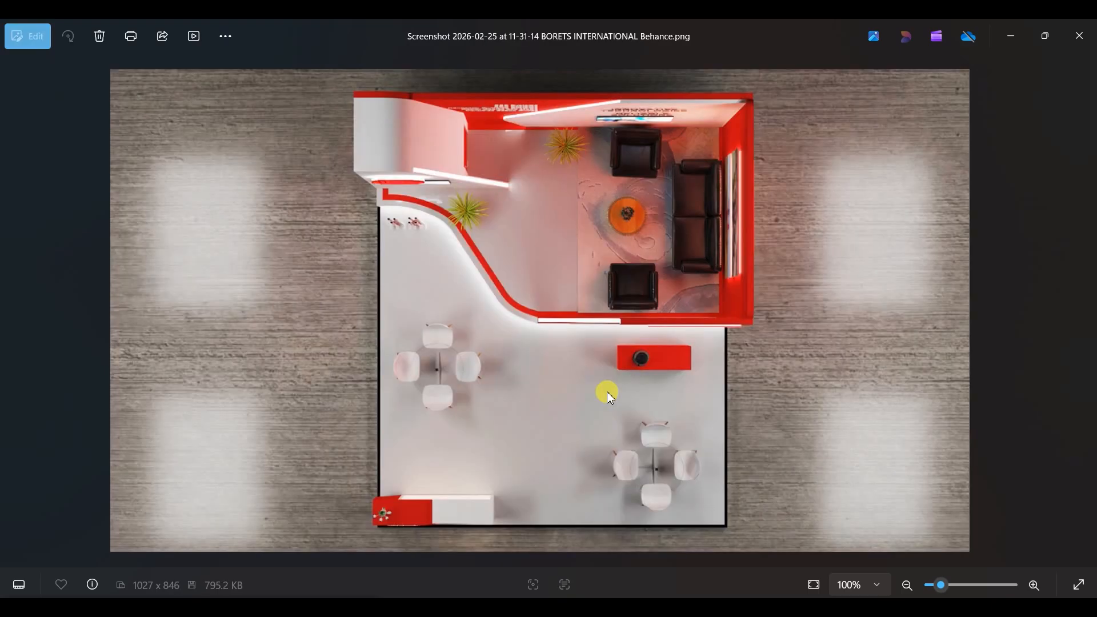
{"action": "key", "text": "Right"}
{"action": "key", "text": "Right"}
{"action": "key", "text": "Right"}
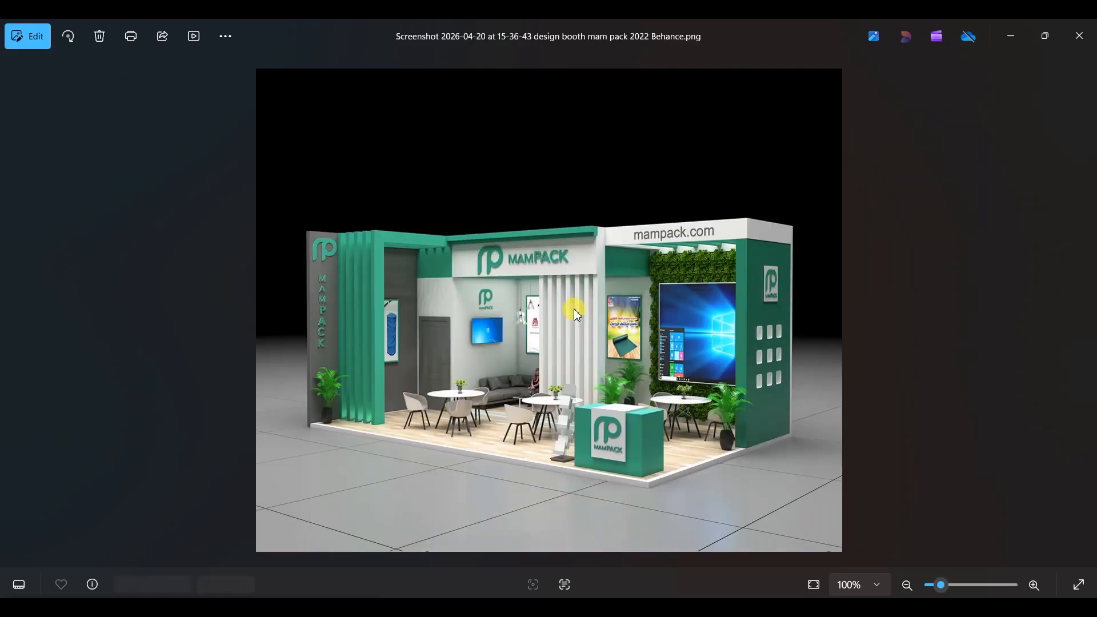
{"action": "key", "text": "Right"}
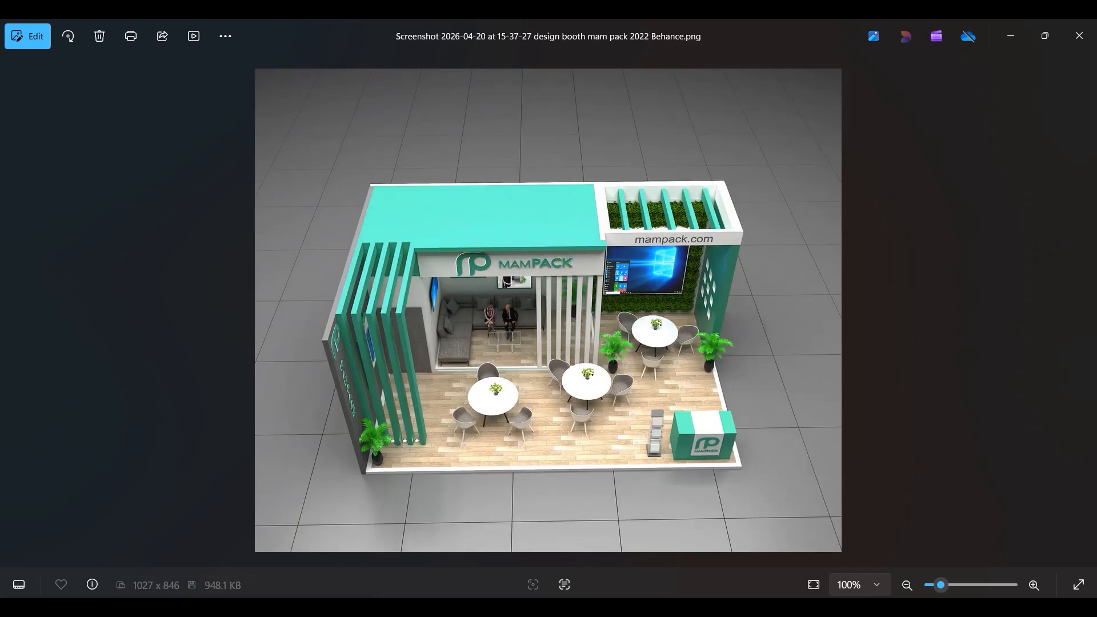
{"action": "key", "text": "alt+Tab"}
{"action": "left_click", "coordinate": [385, 333]}
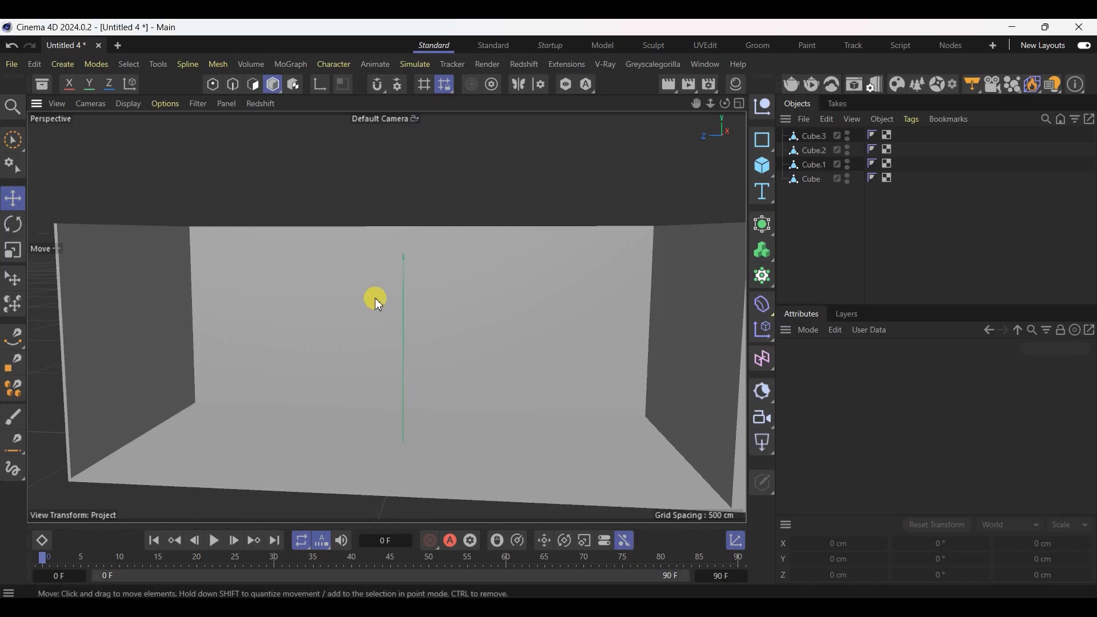
Add an editable 200 cm cube and place it at about 354.84 cm on Z, beside the end wall
{"action": "left_click", "coordinate": [773, 176]}
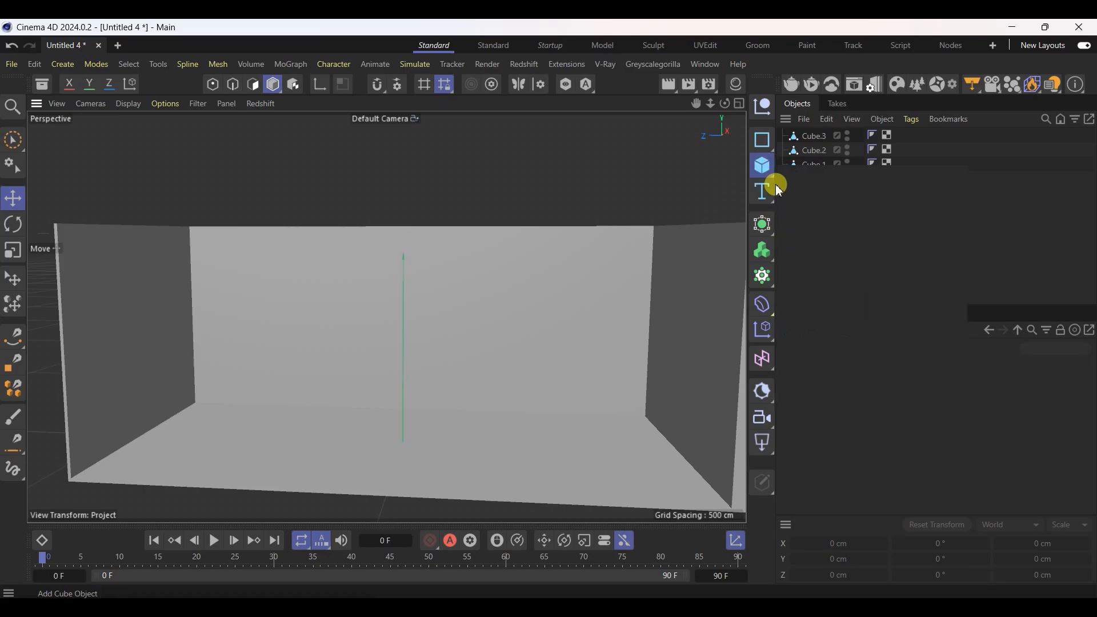
{"action": "left_click", "coordinate": [795, 194]}
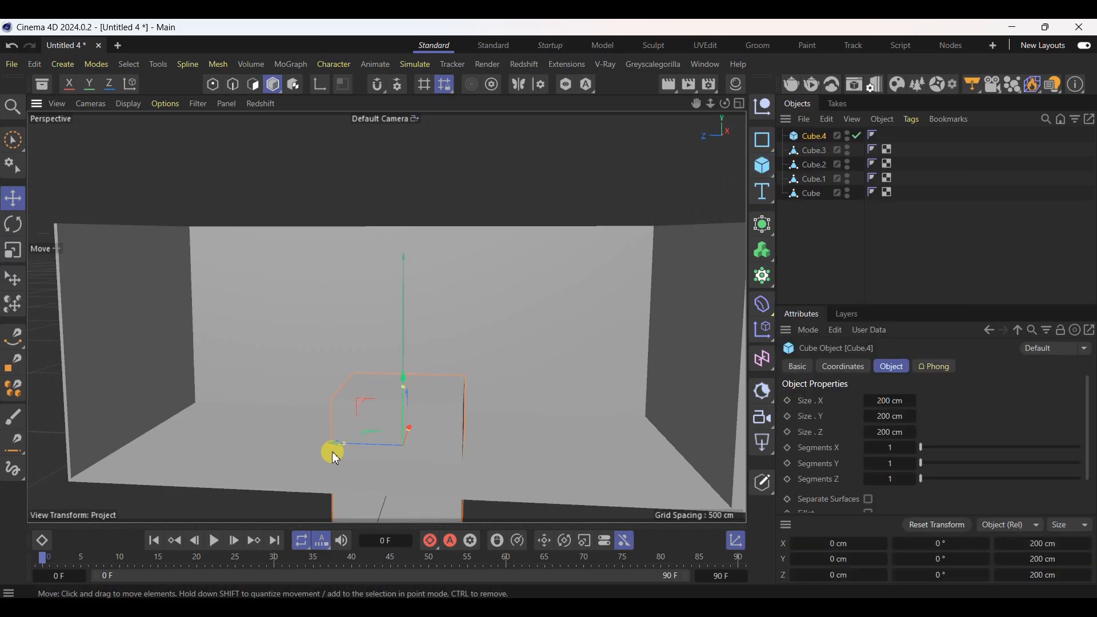
{"action": "left_click_drag", "start_coordinate": [336, 457], "coordinate": [135, 444]}
{"action": "key", "text": "c"}
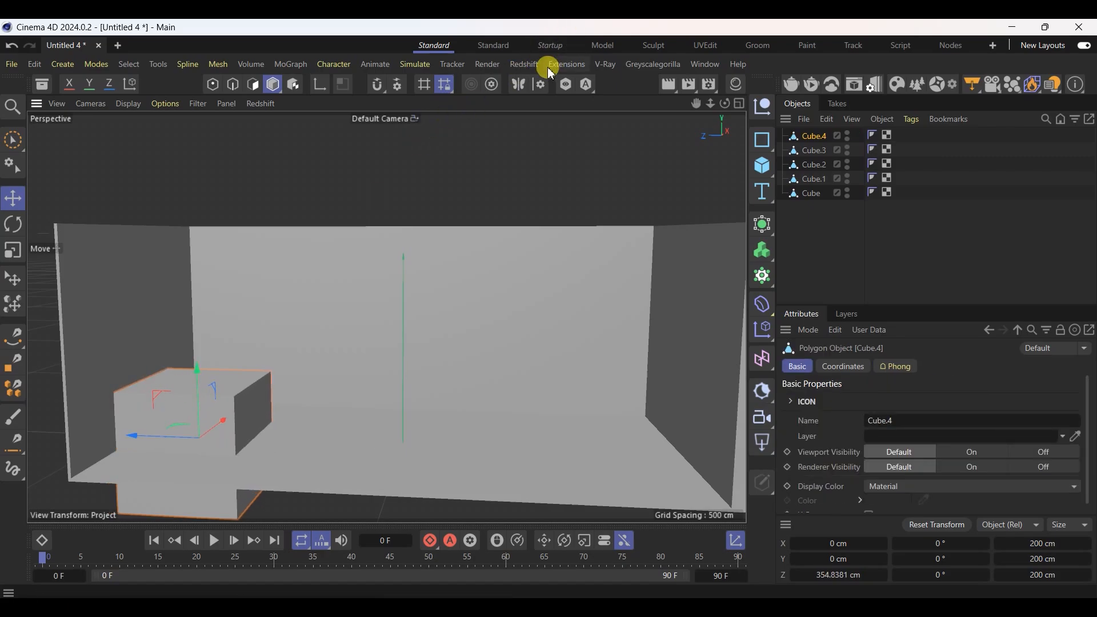
Snap the cube to the floor and move it along X to about 123.74 cm, toward the back wall
{"action": "left_click", "coordinate": [567, 64]}
{"action": "mouse_move", "coordinate": [567, 591]}
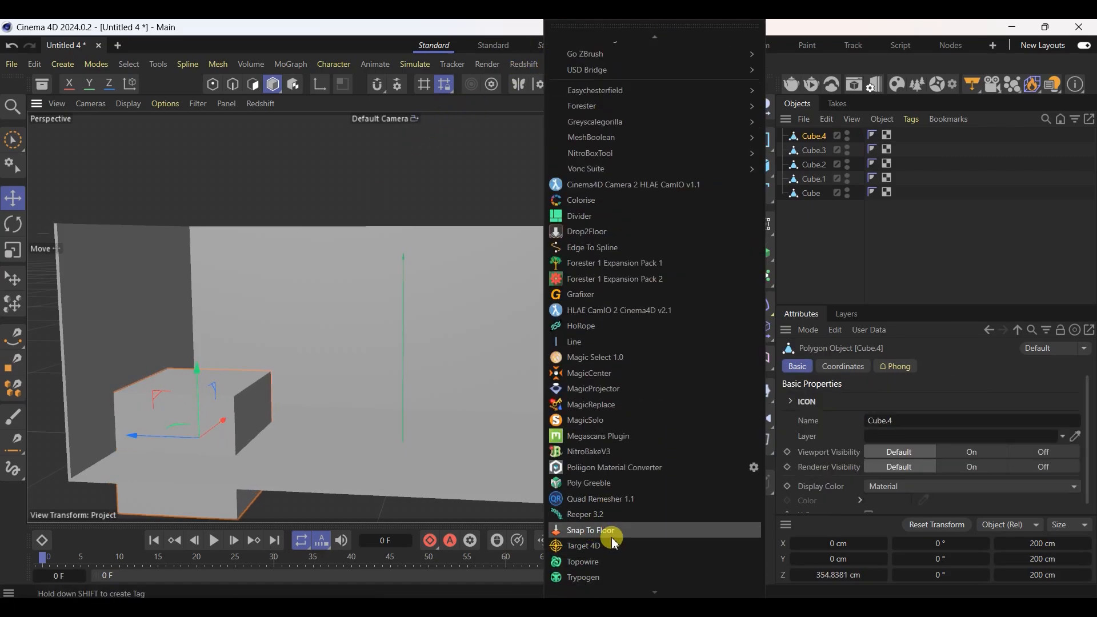
{"action": "left_click", "coordinate": [607, 547]}
{"action": "left_click_drag", "start_coordinate": [177, 363], "coordinate": [368, 343], "text": "alt"}
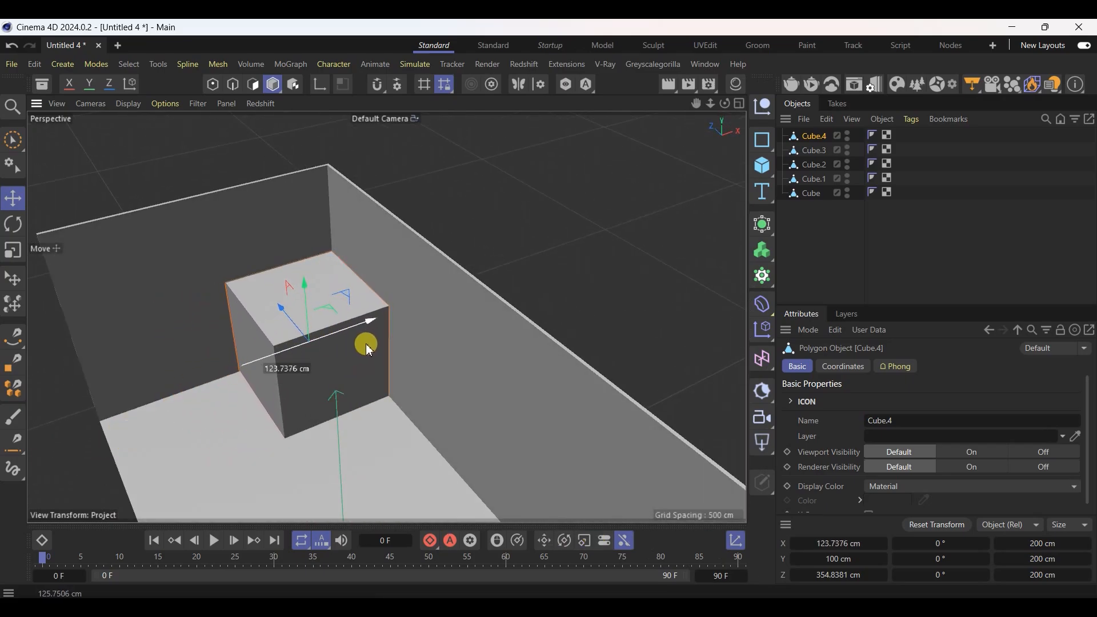
Raise the cube's top face level with the walls, making the block 365.752 cm high
{"action": "left_click", "coordinate": [253, 84]}
{"action": "left_click", "coordinate": [289, 293]}
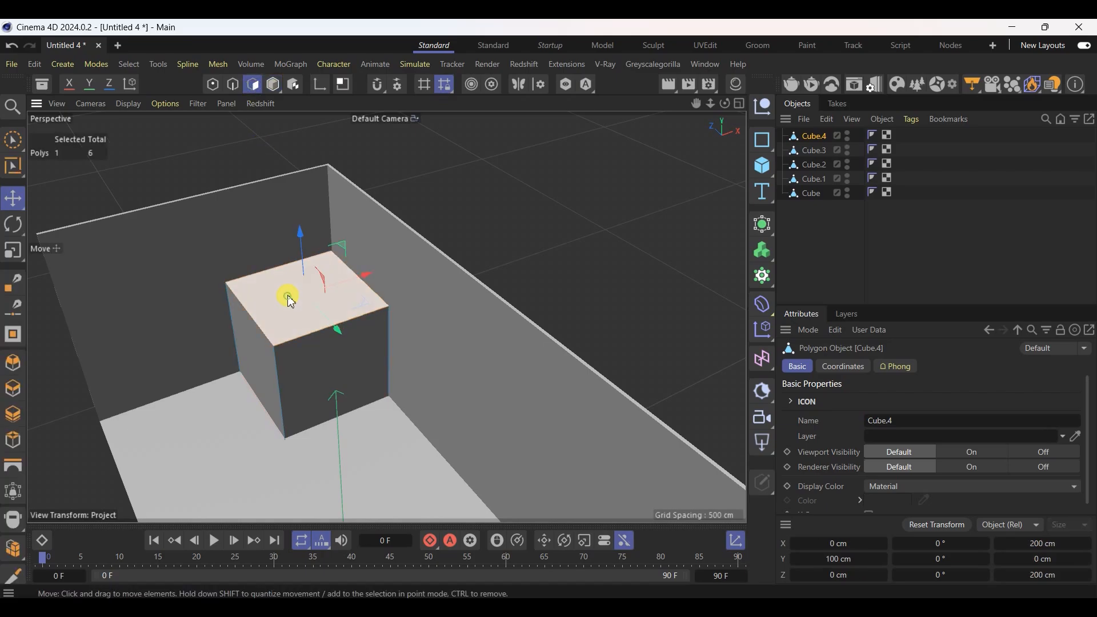
{"action": "left_click_drag", "start_coordinate": [301, 242], "coordinate": [320, 135]}
{"action": "key", "text": "ctrl+z"}
{"action": "mouse_move", "coordinate": [308, 239]}
{"action": "left_mouse_down"}
{"action": "mouse_move", "coordinate": [313, 110]}
{"action": "mouse_move", "coordinate": [320, 140]}
{"action": "mouse_move", "coordinate": [254, 296]}
{"action": "mouse_move", "coordinate": [320, 215]}
{"action": "mouse_move", "coordinate": [321, 250]}
{"action": "left_mouse_up"}
{"action": "scroll", "coordinate": [309, 163], "scroll_direction": "up", "scroll_amount": 2}
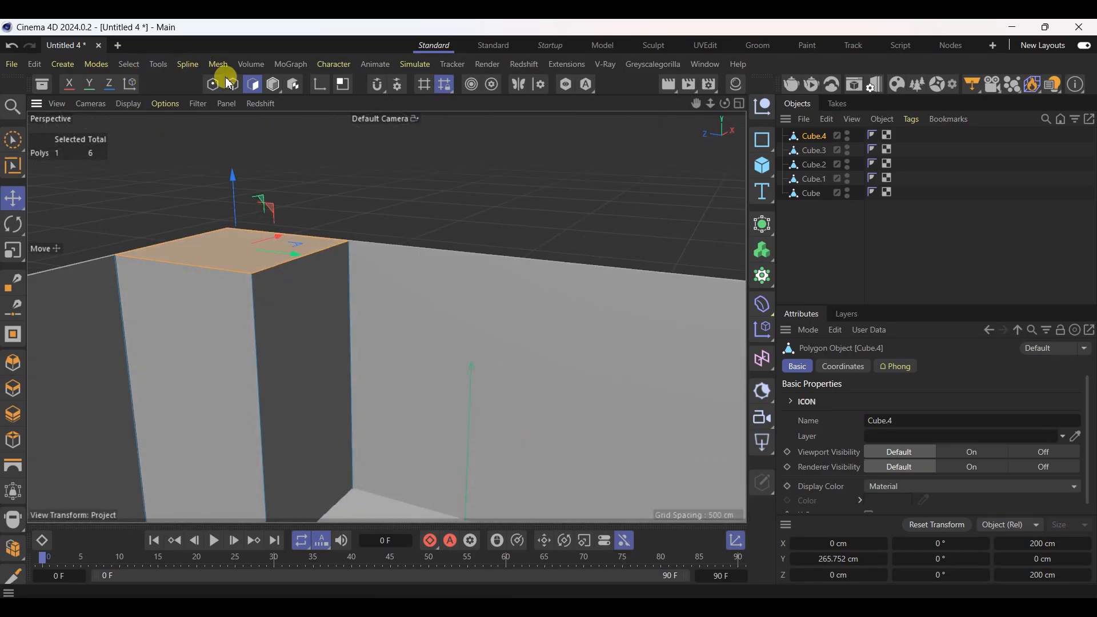
{"action": "left_click", "coordinate": [273, 84]}
{"action": "key", "text": "ctrl+s"}
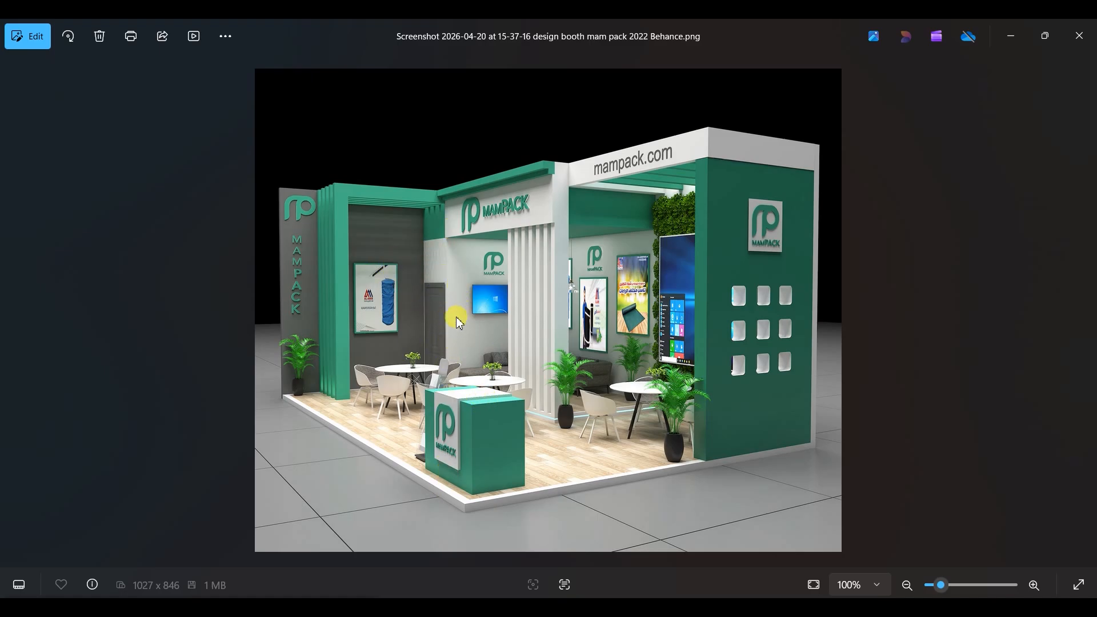
Examine the corner room and its proportions in the Mampack reference renders
{"action": "key", "text": "Right"}
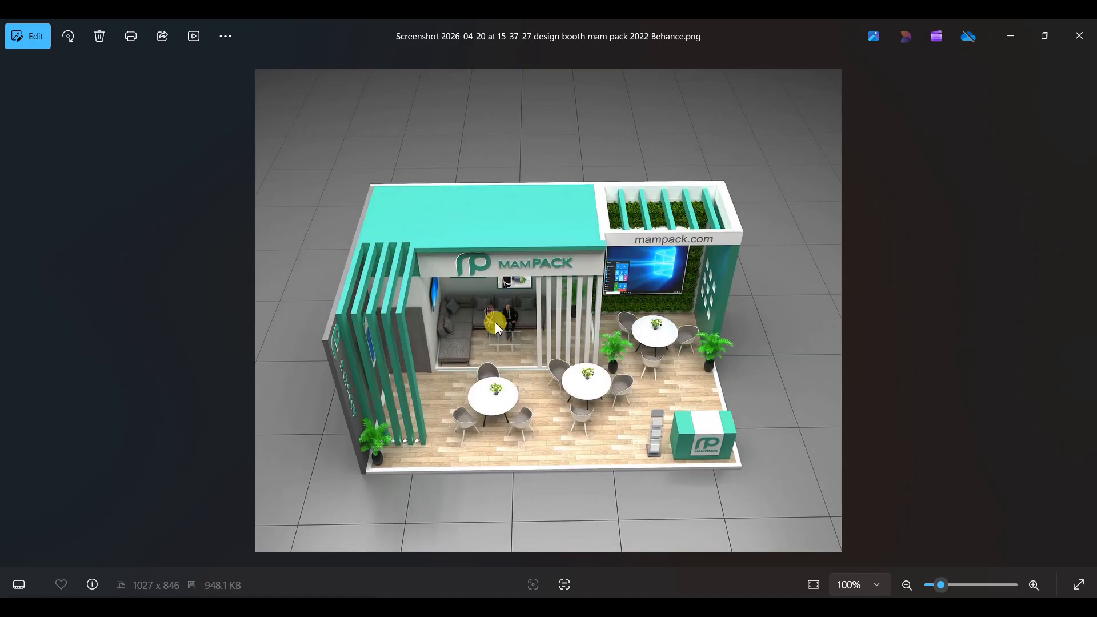
{"action": "key", "text": "Left"}
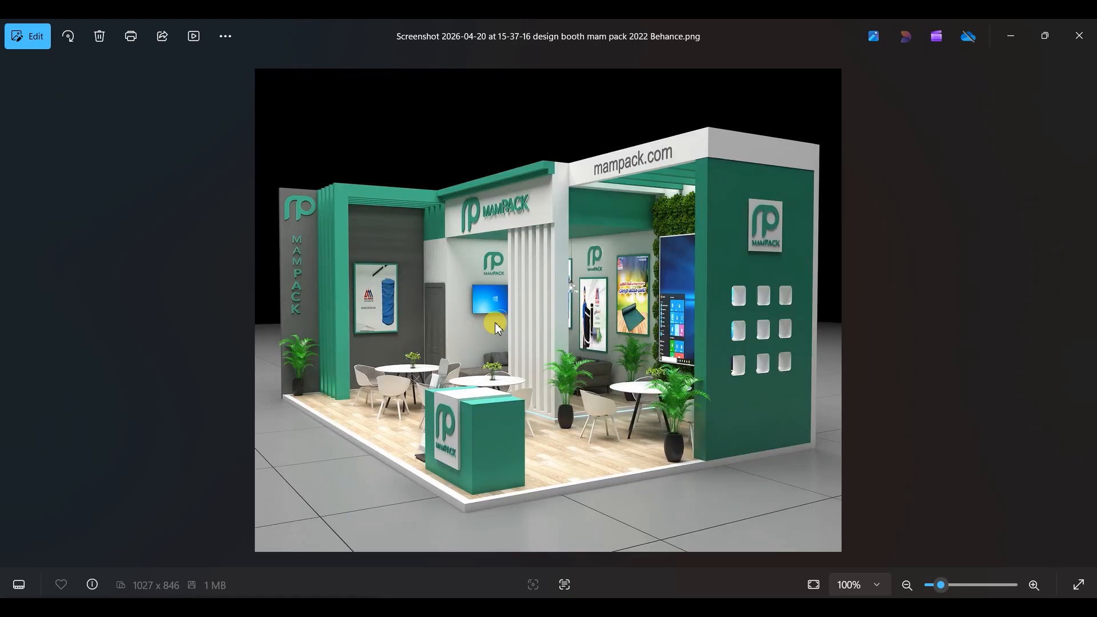
{"action": "key", "text": "Left"}
{"action": "key", "text": "Right"}
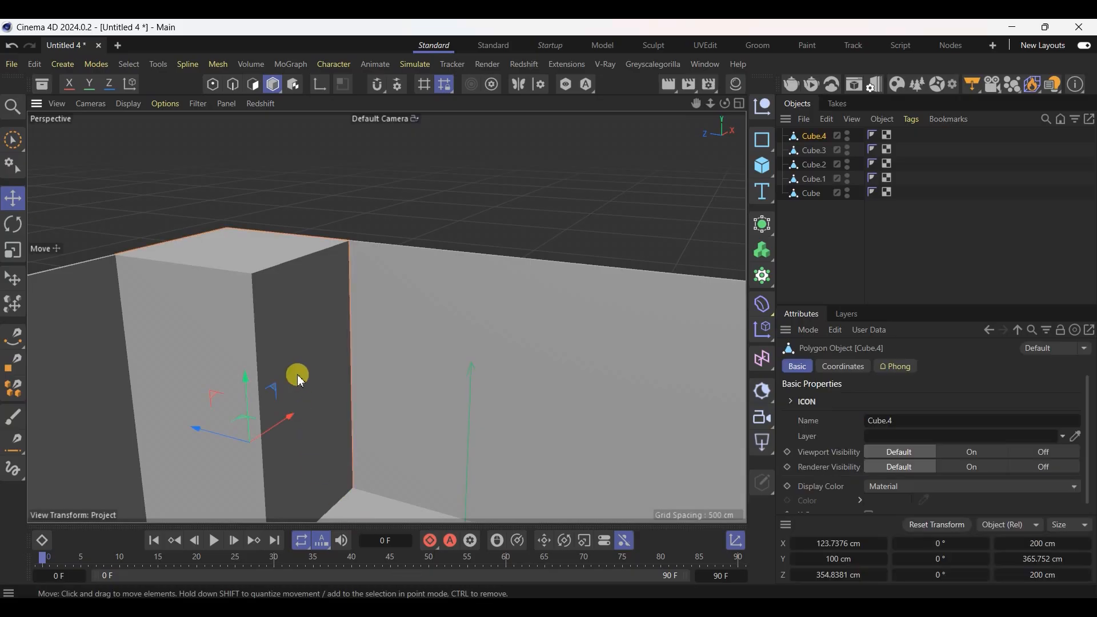
Set the corner block's X size to 243.84 cm and move it along X to about 103.44 cm, against the back wall
{"action": "left_click", "coordinate": [1046, 544]}
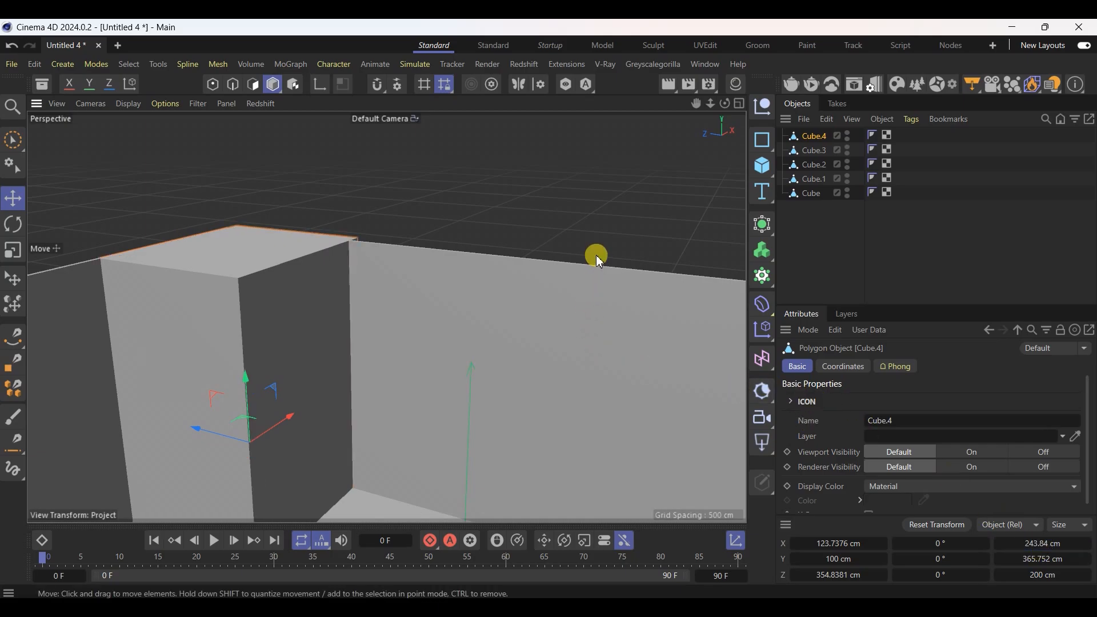
{"action": "scroll", "coordinate": [595, 255], "scroll_direction": "down", "scroll_amount": 3}
{"action": "scroll", "coordinate": [348, 441], "scroll_direction": "up", "scroll_amount": 4}
{"action": "left_click_drag", "start_coordinate": [349, 426], "coordinate": [280, 403], "text": "alt"}
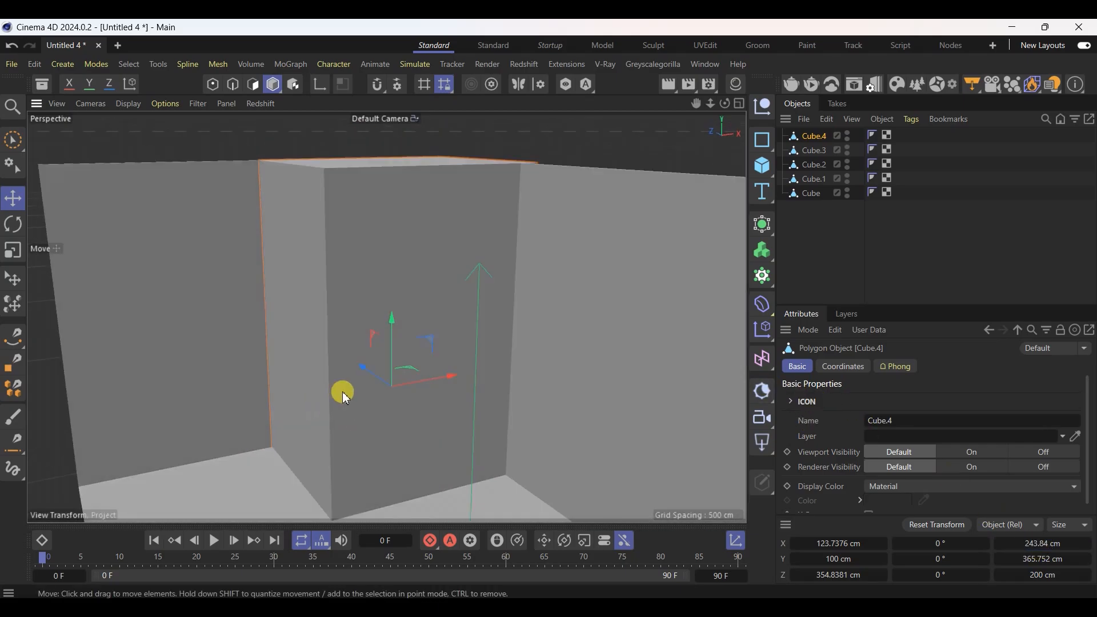
{"action": "mouse_move", "coordinate": [446, 383]}
{"action": "left_mouse_down"}
{"action": "mouse_move", "coordinate": [428, 385]}
{"action": "mouse_move", "coordinate": [438, 396]}
{"action": "left_mouse_up"}
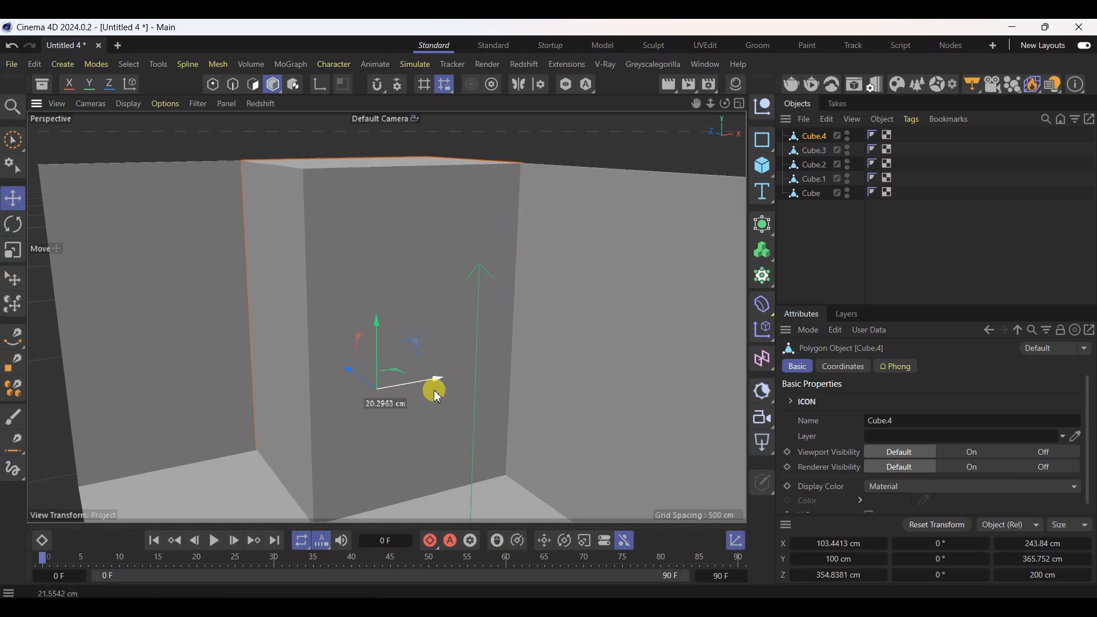
{"action": "scroll", "coordinate": [380, 250], "scroll_direction": "down", "scroll_amount": 6}
{"action": "scroll", "coordinate": [362, 369], "scroll_direction": "up", "scroll_amount": 3}
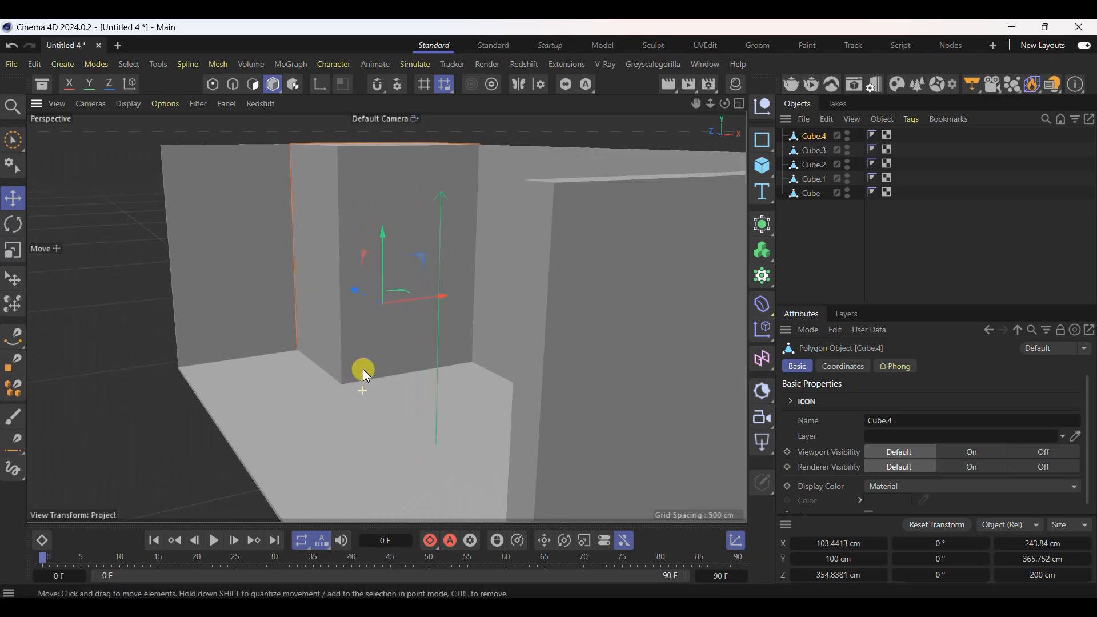
{"action": "scroll", "coordinate": [365, 304], "scroll_direction": "up", "scroll_amount": 3}
{"action": "left_click_drag", "start_coordinate": [294, 442], "coordinate": [321, 442], "text": "alt"}
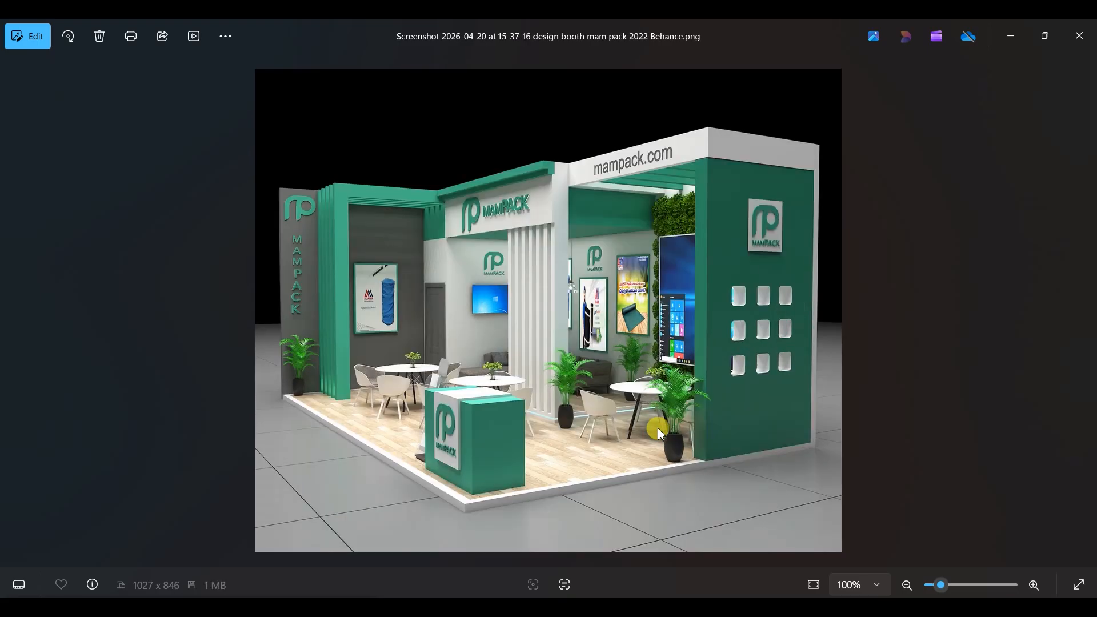
Examine the slatted frames beside the end wall in the top-angle reference render, and return to Cinema 4D
{"action": "key", "text": "Right"}
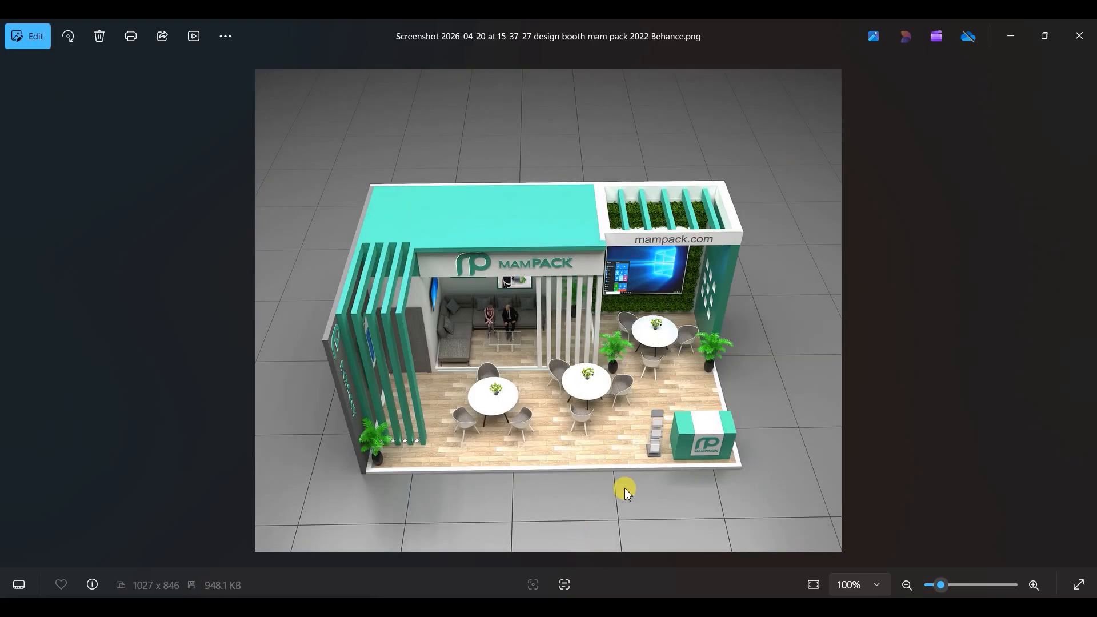
{"action": "scroll", "coordinate": [494, 284], "scroll_direction": "up", "scroll_amount": 4}
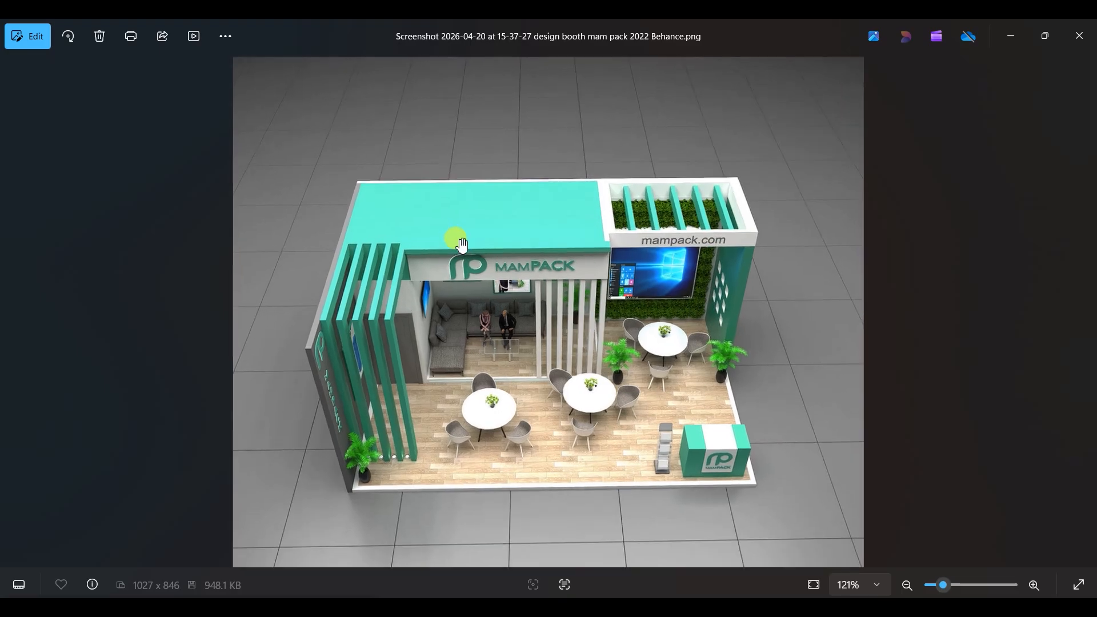
{"action": "scroll", "coordinate": [515, 238], "scroll_direction": "down", "scroll_amount": 2}
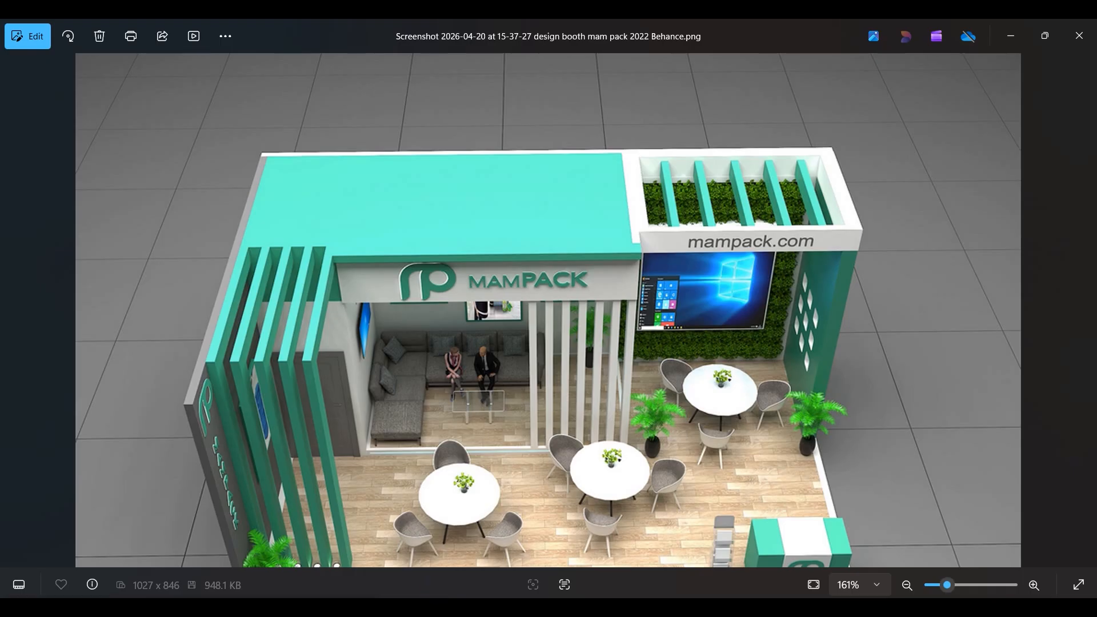
{"action": "left_click", "coordinate": [420, 607]}
{"action": "scroll", "coordinate": [407, 423], "scroll_direction": "down", "scroll_amount": 4}
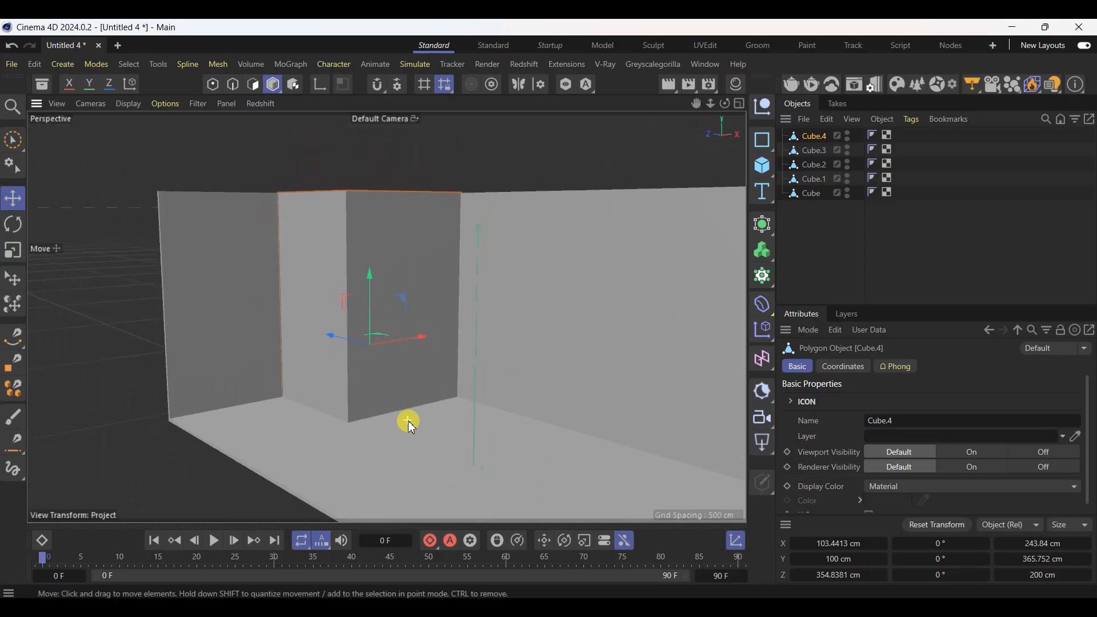
Duplicate the corner block along X to about -105.73 cm and thin the copy along Z into a panel about 6.98 cm thick
{"action": "left_click_drag", "start_coordinate": [325, 291], "coordinate": [355, 343], "text": "alt"}
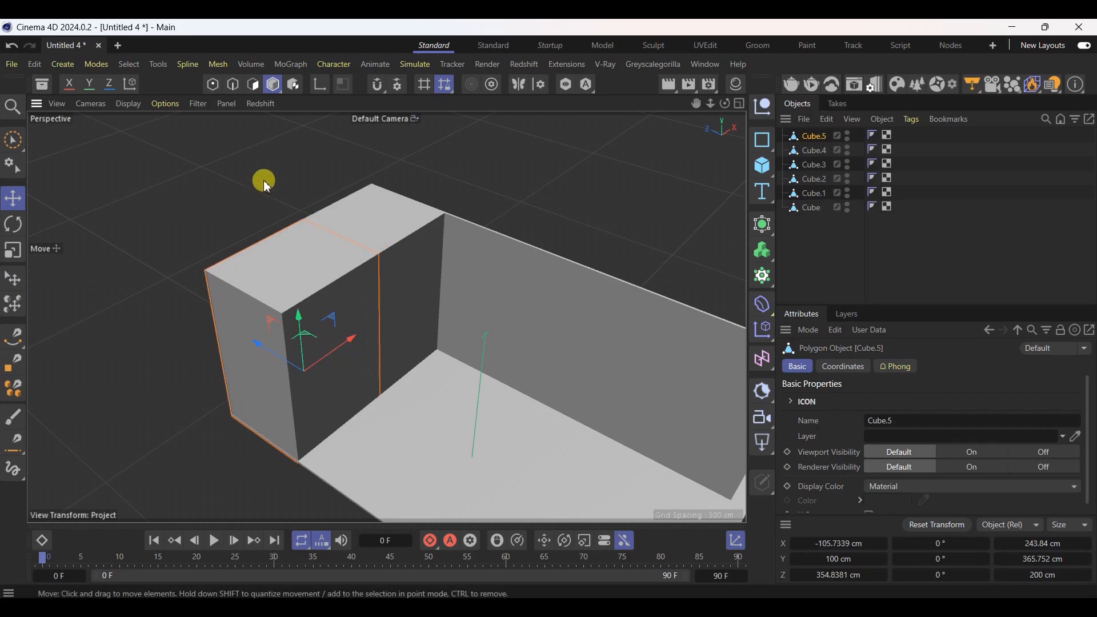
{"action": "left_click", "coordinate": [253, 84]}
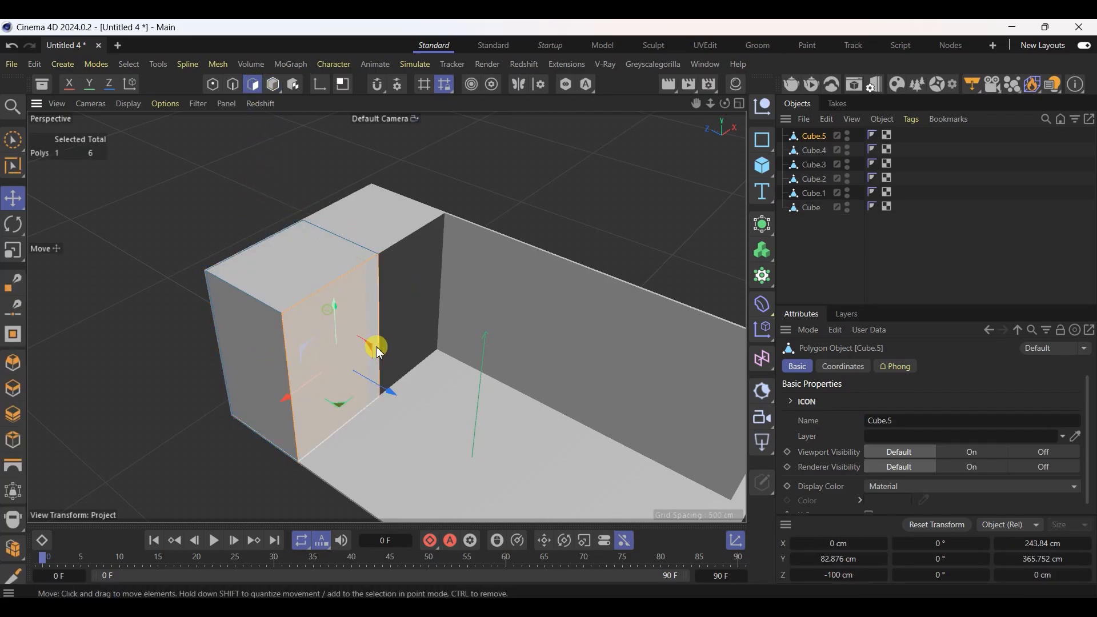
{"action": "left_click", "coordinate": [387, 387]}
{"action": "left_click_drag", "start_coordinate": [387, 387], "coordinate": [316, 357]}
{"action": "scroll", "coordinate": [310, 349], "scroll_direction": "up", "scroll_amount": 2}
{"action": "scroll", "coordinate": [225, 274], "scroll_direction": "up", "scroll_amount": 4}
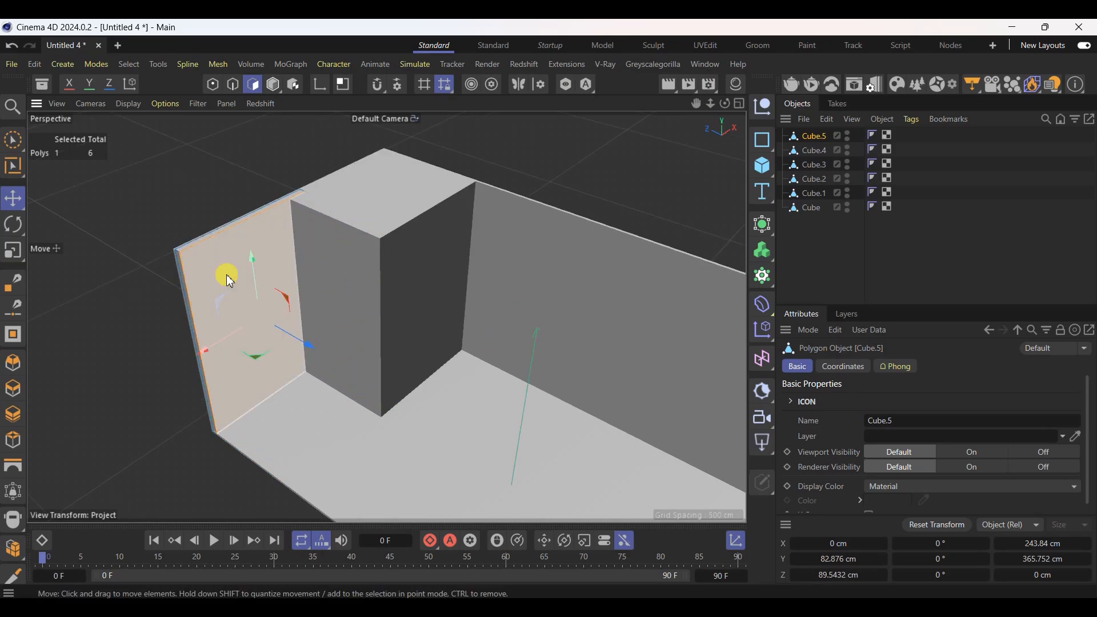
{"action": "left_click_drag", "start_coordinate": [224, 274], "coordinate": [316, 292]}
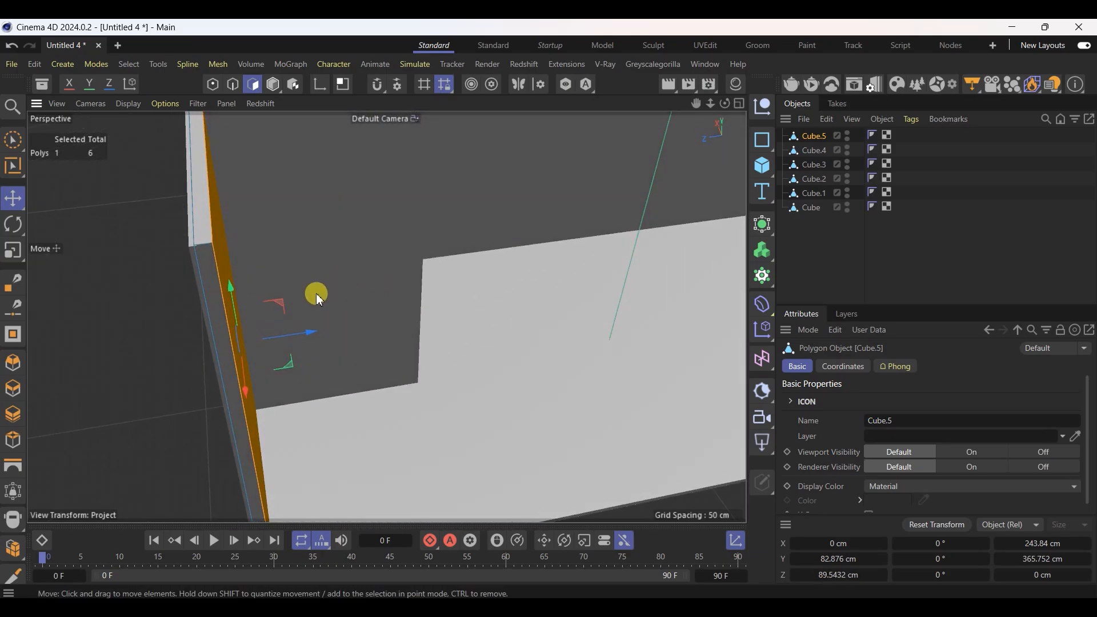
{"action": "left_click_drag", "start_coordinate": [311, 334], "coordinate": [303, 336]}
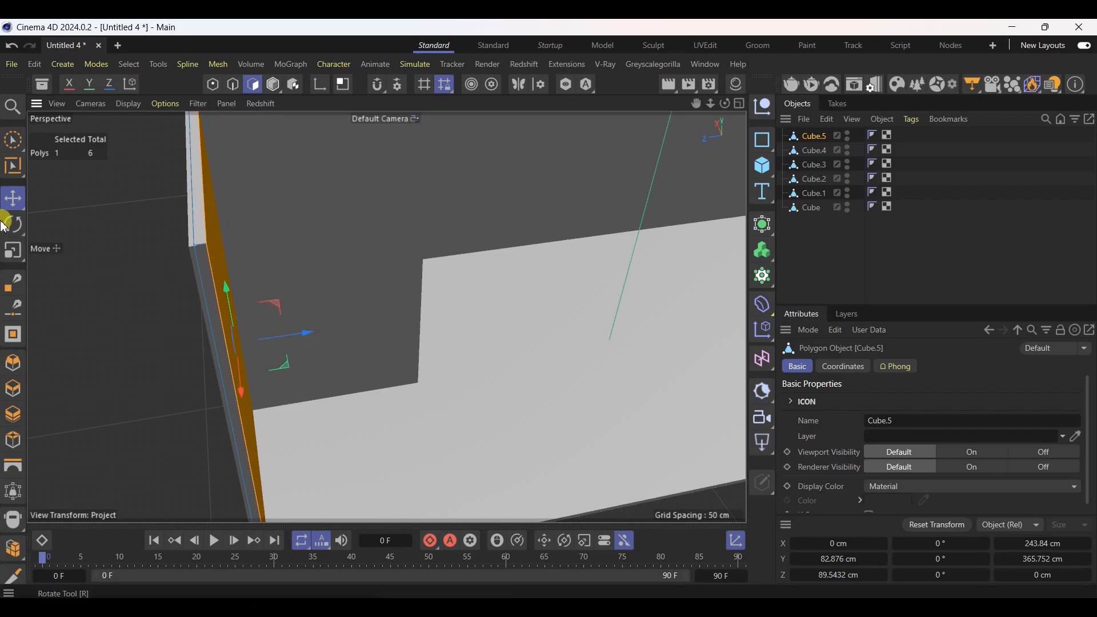
{"action": "left_click", "coordinate": [12, 198]}
{"action": "left_click", "coordinate": [272, 86]}
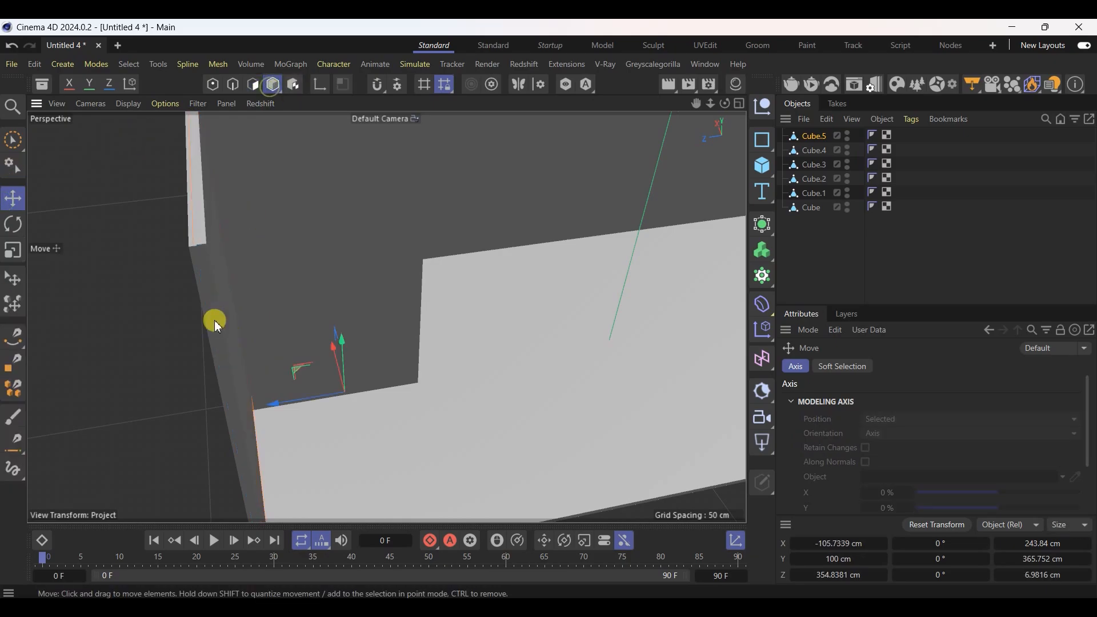
{"action": "scroll", "coordinate": [166, 411], "scroll_direction": "down", "scroll_amount": 1}
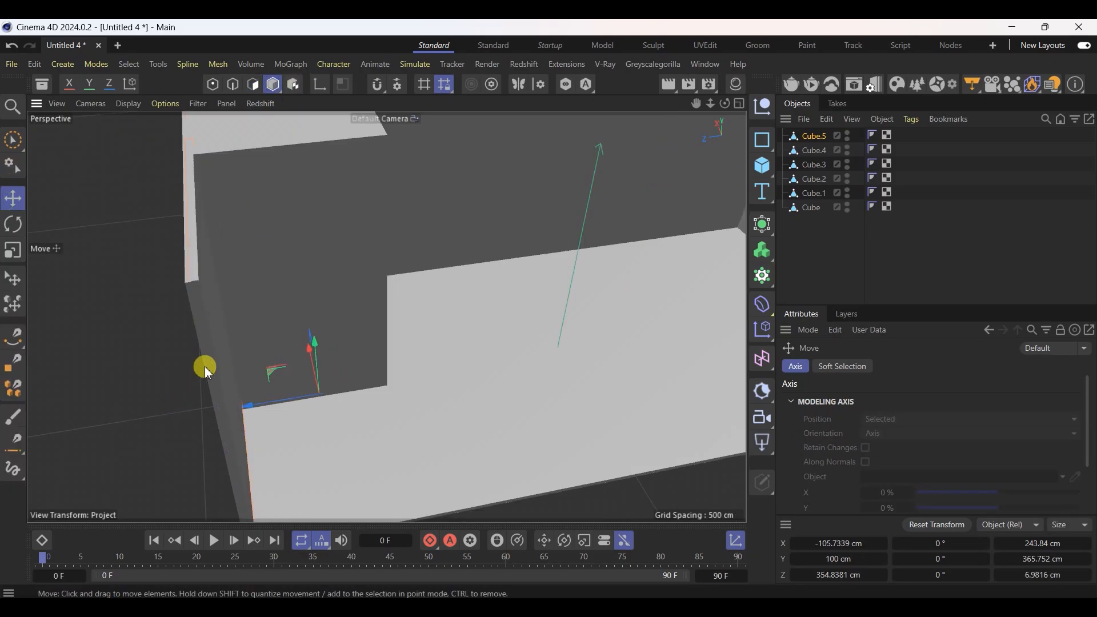
Center the thin panel's axis with MagicCenter and move the panel along Z to about 396.89 cm, away from the end wall
{"action": "left_click", "coordinate": [567, 64]}
{"action": "scroll", "coordinate": [589, 574], "scroll_direction": "down", "scroll_amount": 3}
{"action": "scroll", "coordinate": [619, 574], "scroll_direction": "down", "scroll_amount": 3}
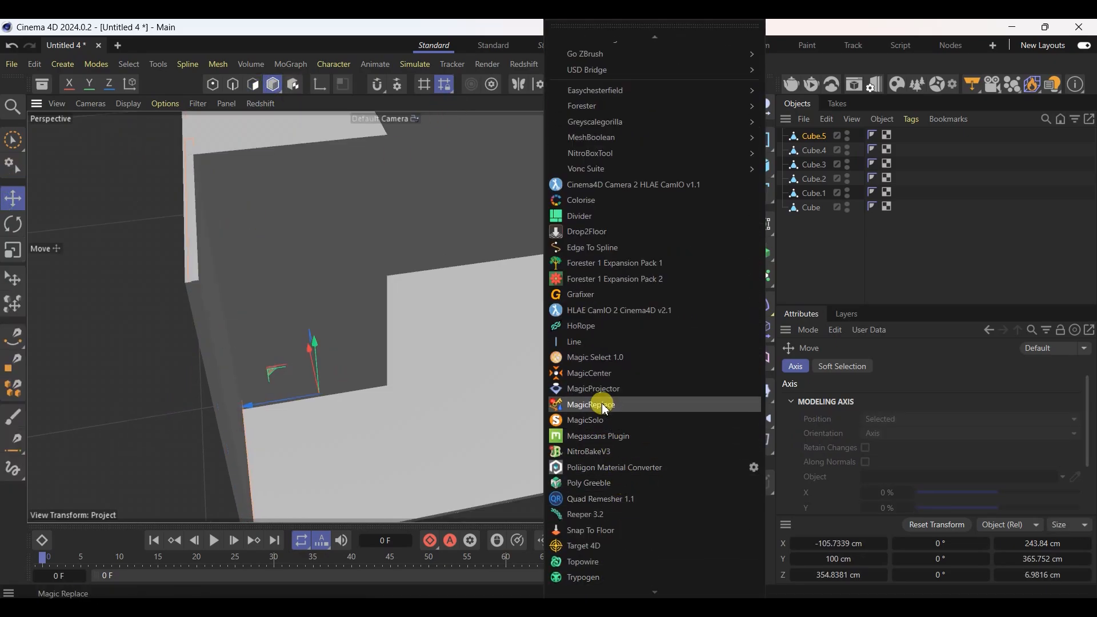
{"action": "left_click", "coordinate": [601, 377]}
{"action": "left_click_drag", "start_coordinate": [288, 297], "coordinate": [154, 355], "text": "alt"}
{"action": "left_click_drag", "start_coordinate": [86, 335], "coordinate": [284, 350]}
{"action": "scroll", "coordinate": [331, 318], "scroll_direction": "down", "scroll_amount": 5}
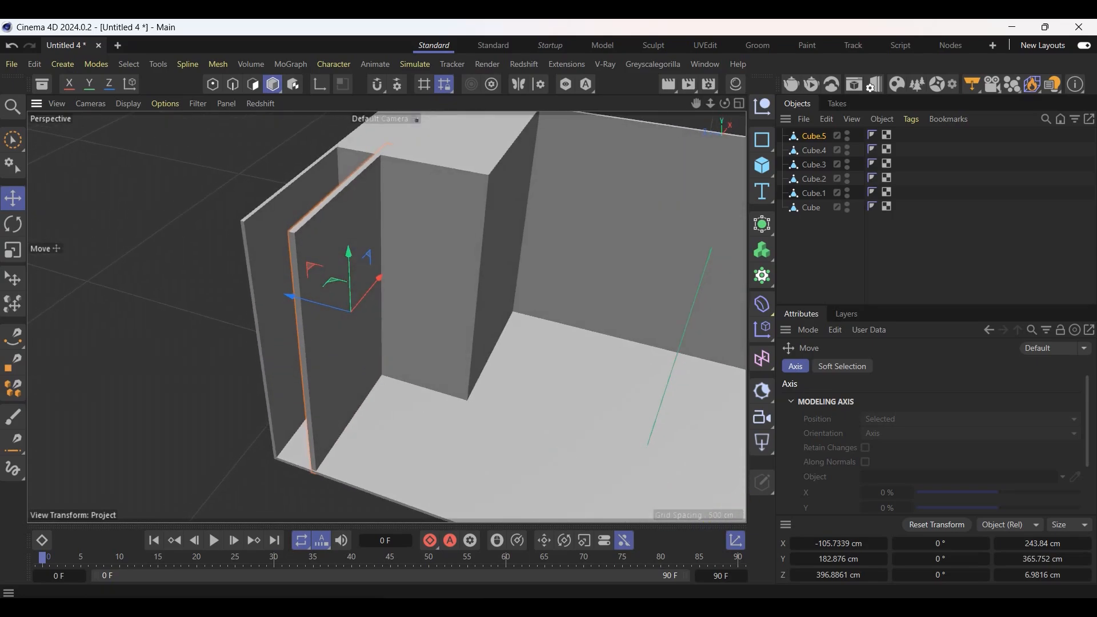
{"action": "mouse_move", "coordinate": [763, 591]}
{"action": "left_click", "coordinate": [840, 537]}
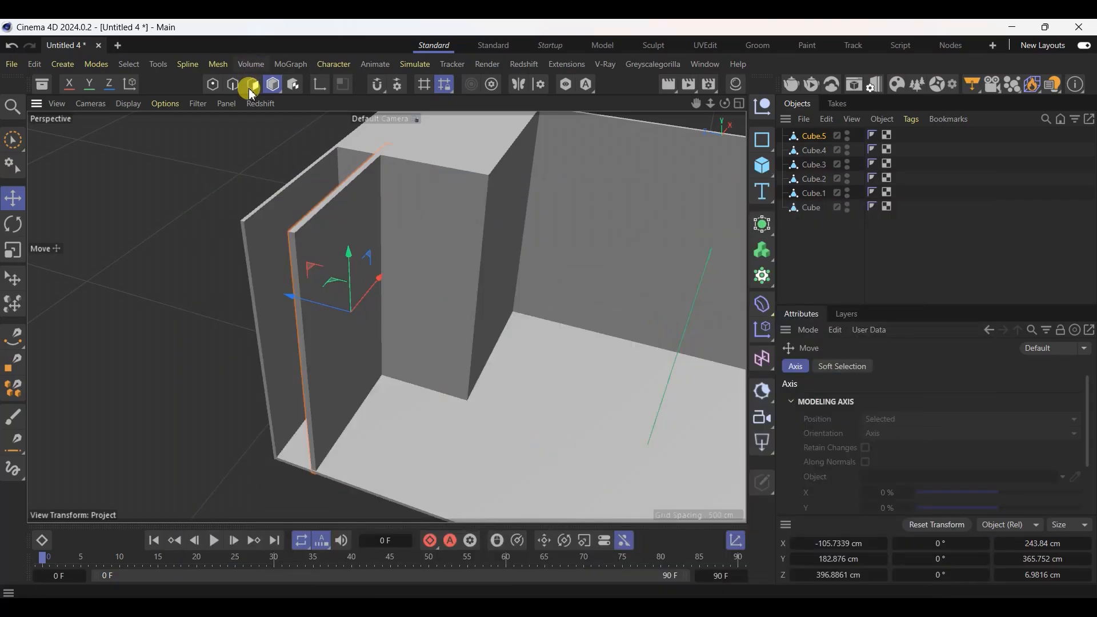
Thicken the panel to about 14.59 cm by moving its inner face toward the platform's middle
{"action": "left_click", "coordinate": [252, 86]}
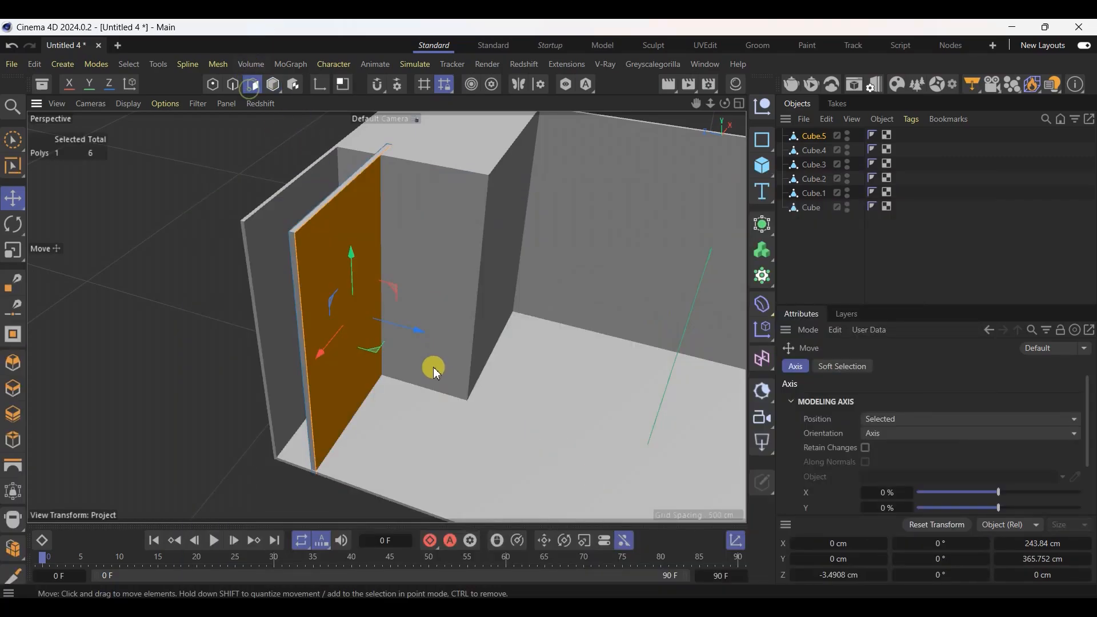
{"action": "left_click_drag", "start_coordinate": [421, 328], "coordinate": [429, 339]}
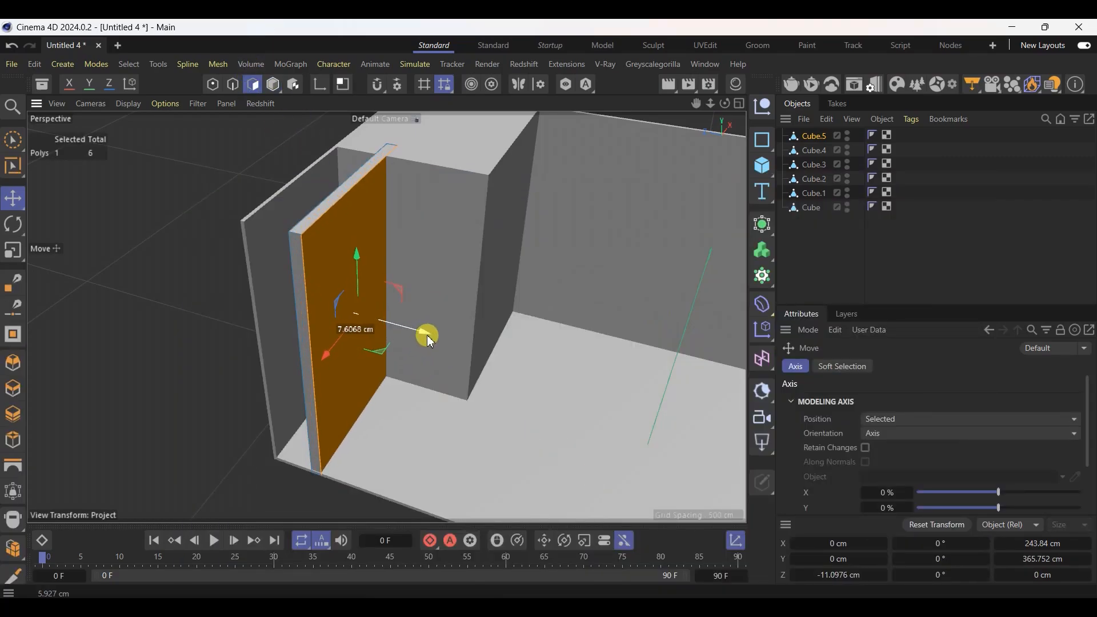
{"action": "left_click_drag", "start_coordinate": [430, 339], "coordinate": [238, 269], "text": "alt"}
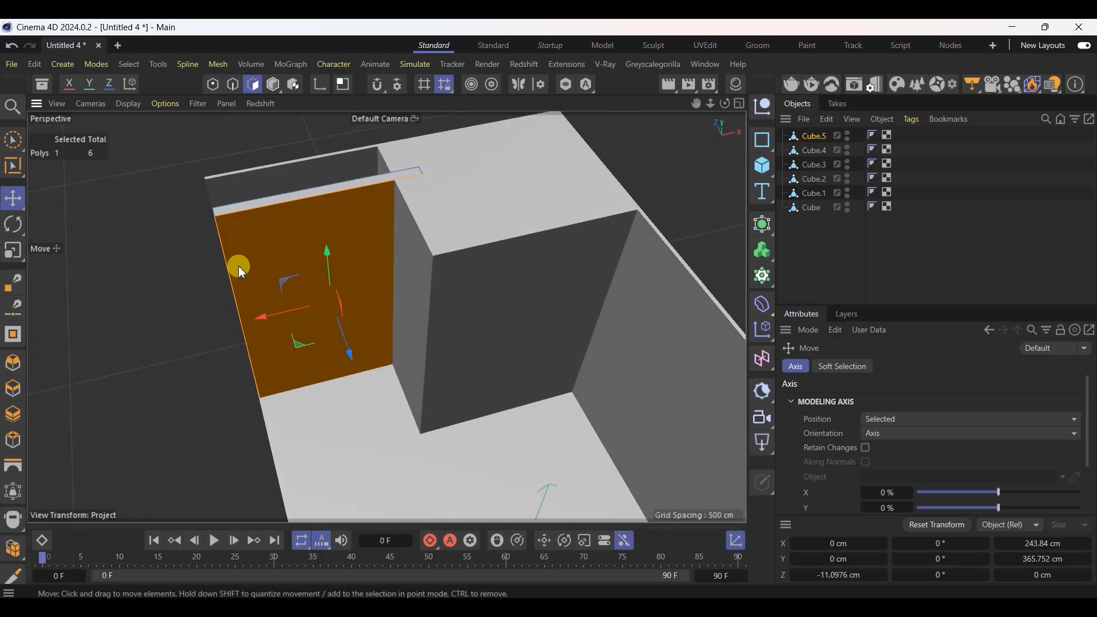
Move the four points at the panel's corner-block end along X, narrowing it into a full-height post about 16.31 cm wide
{"action": "left_click", "coordinate": [9, 143]}
{"action": "left_click_drag", "start_coordinate": [15, 145], "coordinate": [54, 184]}
{"action": "left_click", "coordinate": [213, 85]}
{"action": "left_click_drag", "start_coordinate": [356, 139], "coordinate": [534, 453]}
{"action": "left_click_drag", "start_coordinate": [483, 269], "coordinate": [374, 276]}
{"action": "left_click", "coordinate": [10, 203]}
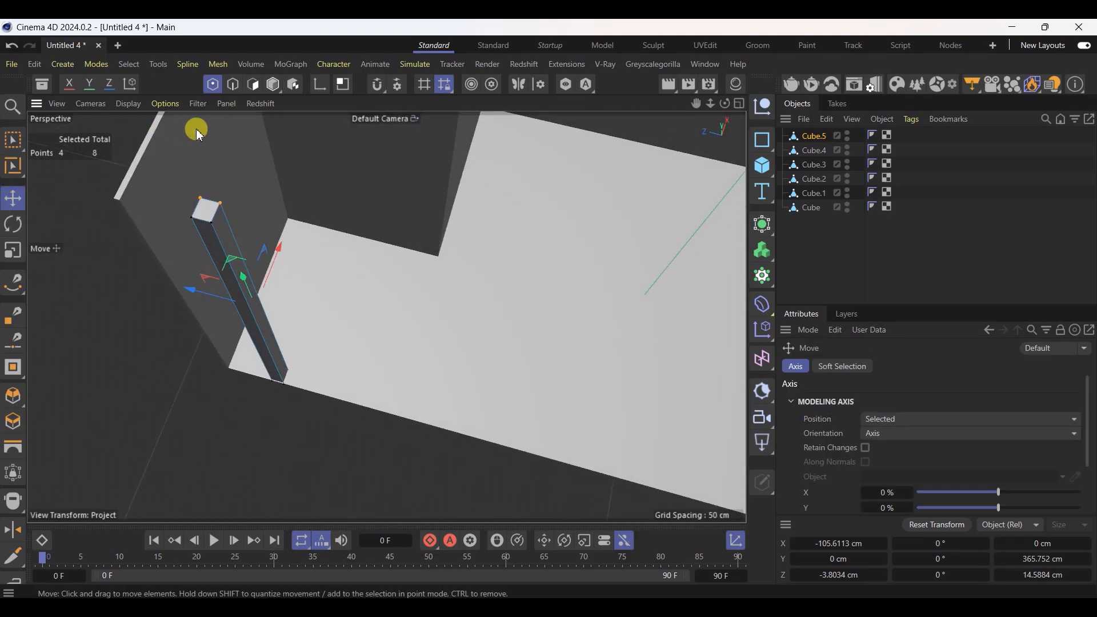
{"action": "left_click", "coordinate": [274, 86]}
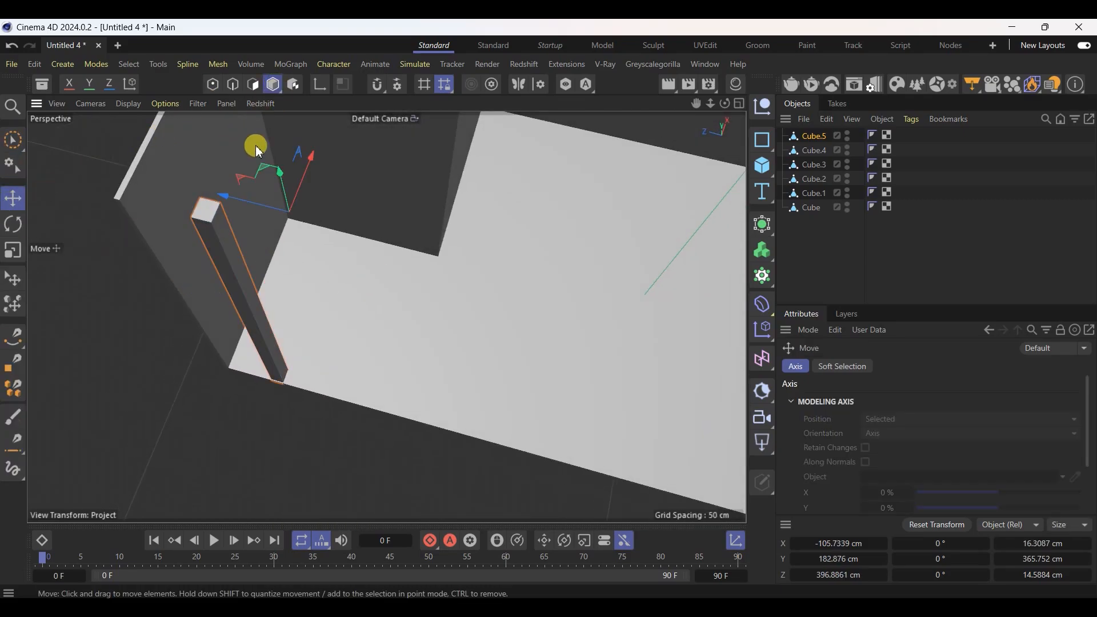
Center the post's axis with MagicCenter and scale the post along Z to about 11.64 cm thick
{"action": "left_click", "coordinate": [566, 64]}
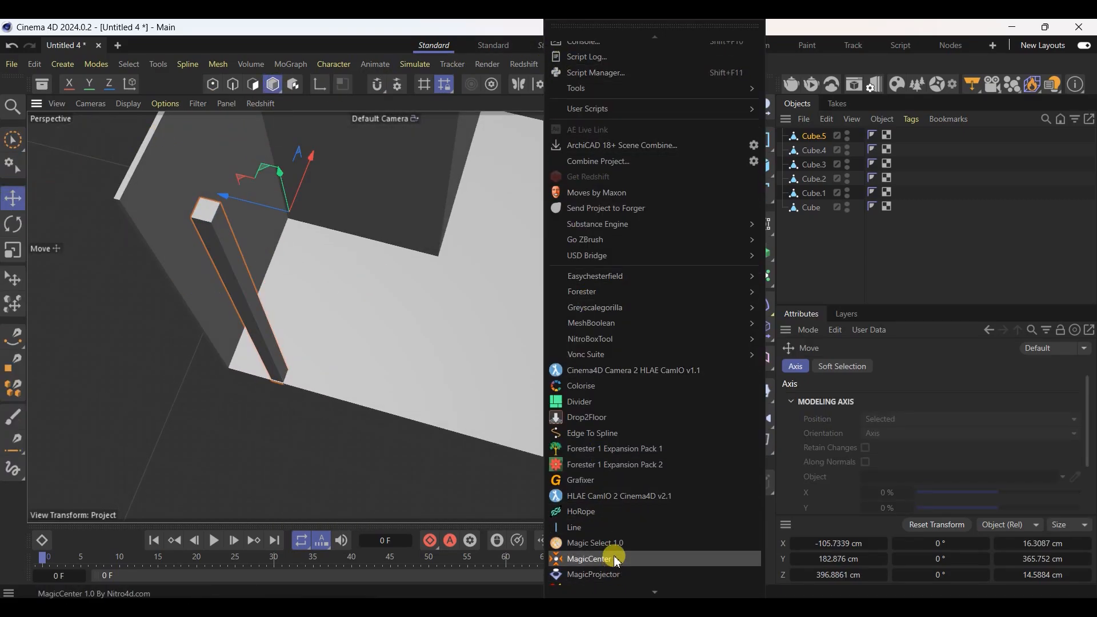
{"action": "left_click", "coordinate": [612, 558]}
{"action": "left_click_drag", "start_coordinate": [110, 237], "coordinate": [335, 311], "text": "alt"}
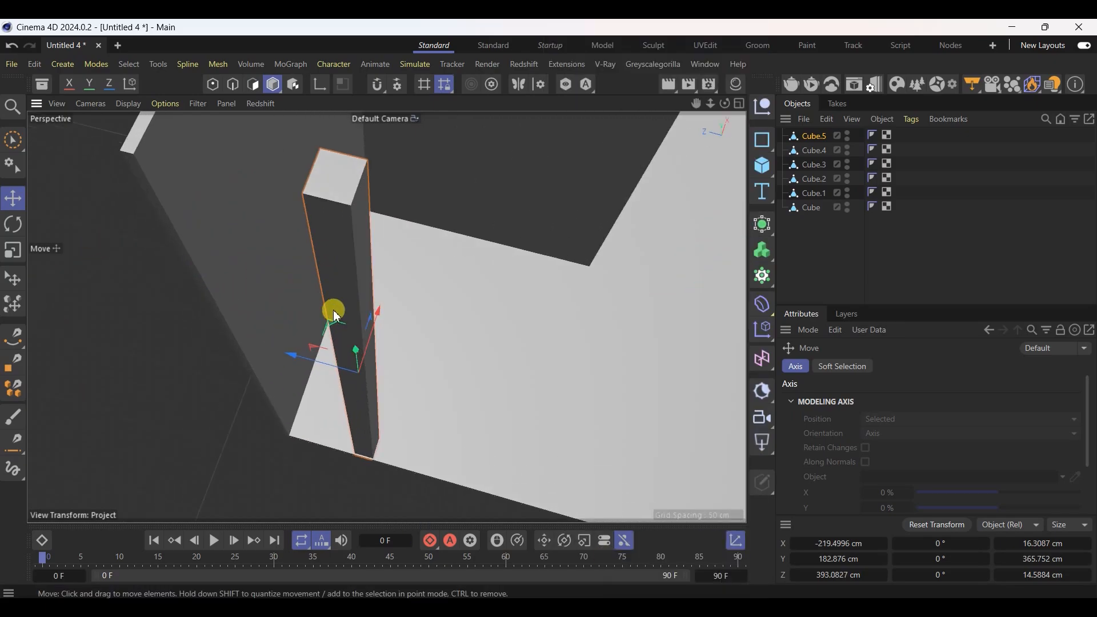
{"action": "left_click", "coordinate": [13, 250]}
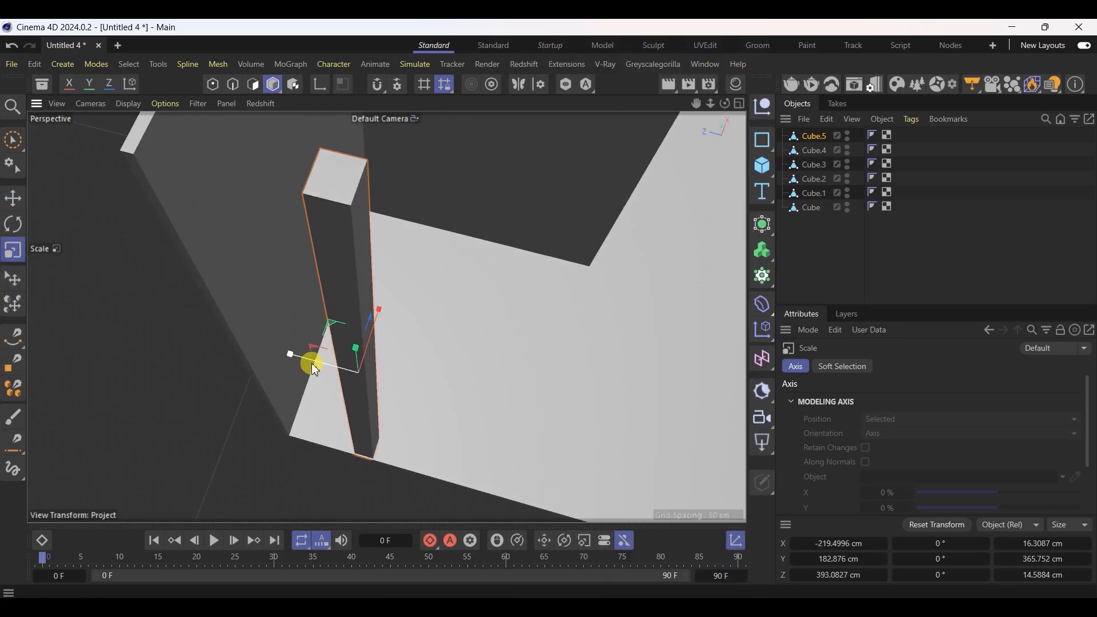
{"action": "left_click_drag", "start_coordinate": [295, 357], "coordinate": [282, 222]}
Add a loop cut around the post about 17.71 cm below its upper end
{"action": "left_click_drag", "start_coordinate": [371, 292], "coordinate": [283, 242], "text": "alt"}
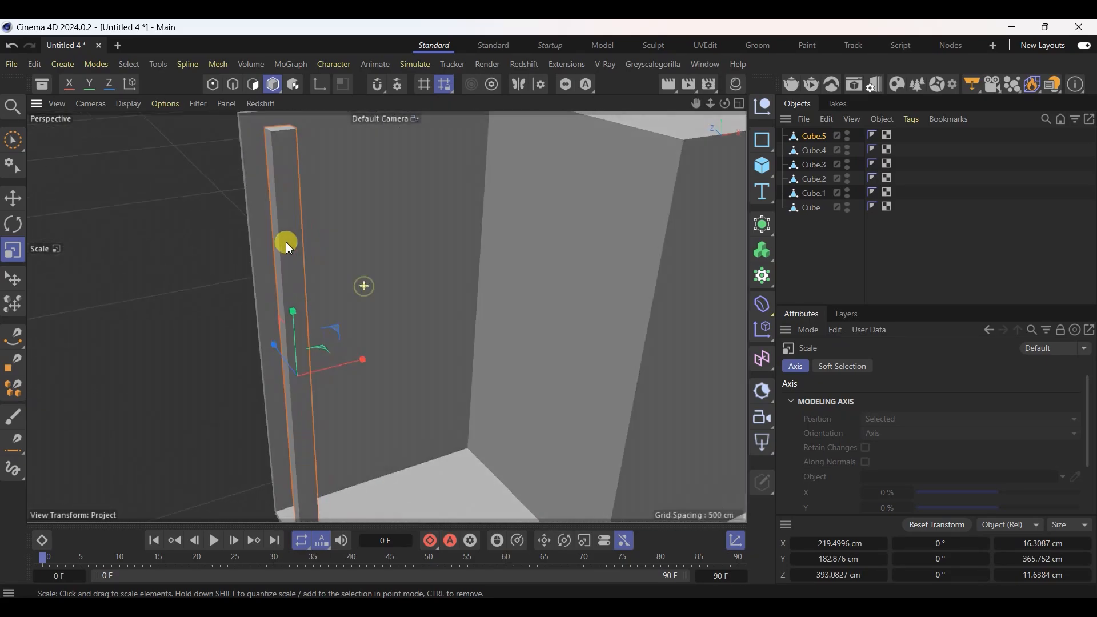
{"action": "scroll", "coordinate": [283, 242], "scroll_direction": "up", "scroll_amount": 3}
{"action": "left_click", "coordinate": [230, 89]}
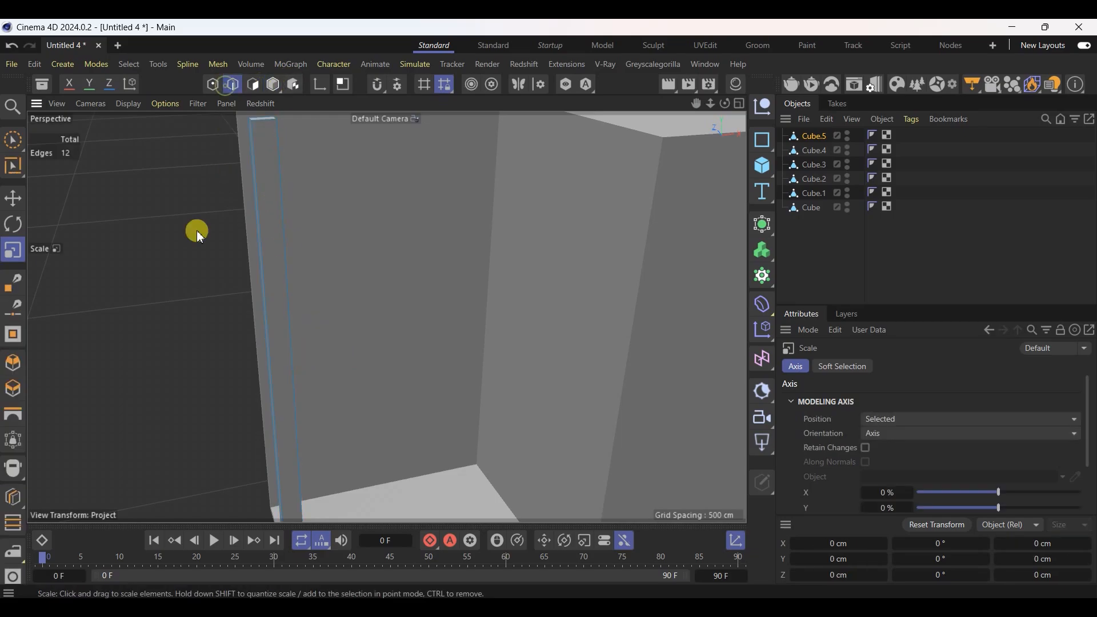
{"action": "left_click", "coordinate": [11, 497]}
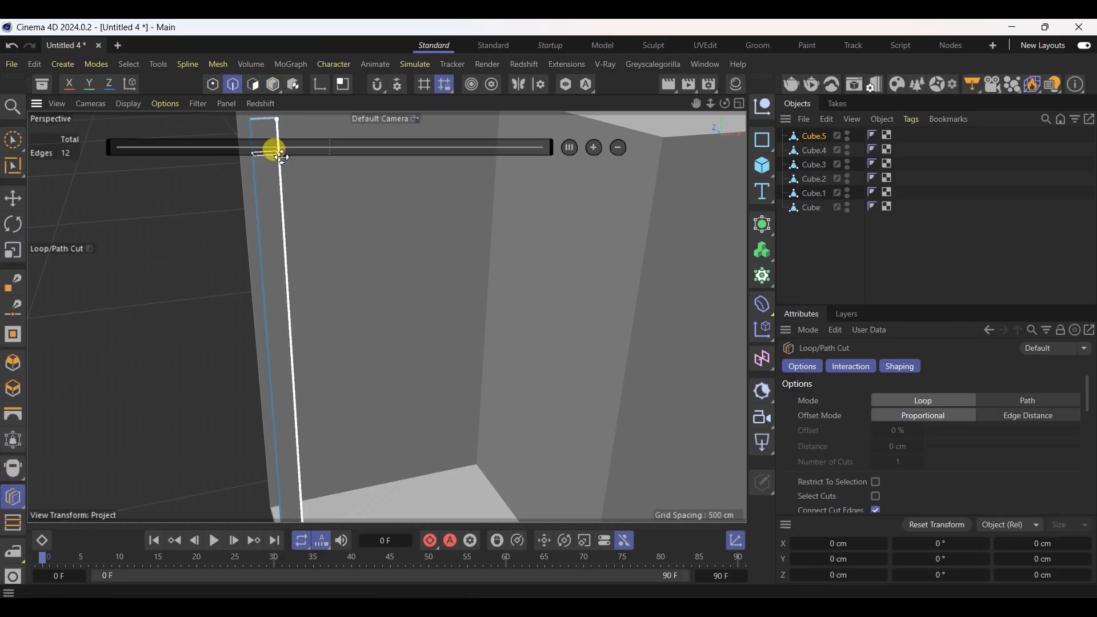
{"action": "scroll", "coordinate": [217, 366], "scroll_direction": "down", "scroll_amount": 3}
{"action": "scroll", "coordinate": [238, 229], "scroll_direction": "up", "scroll_amount": 4}
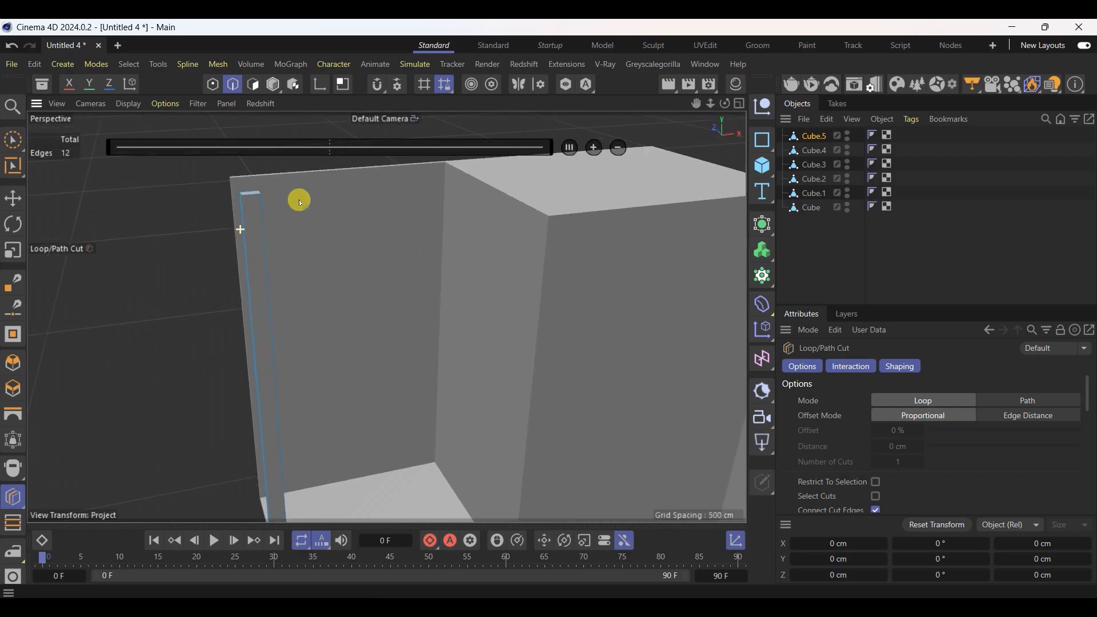
{"action": "scroll", "coordinate": [245, 222], "scroll_direction": "up", "scroll_amount": 1}
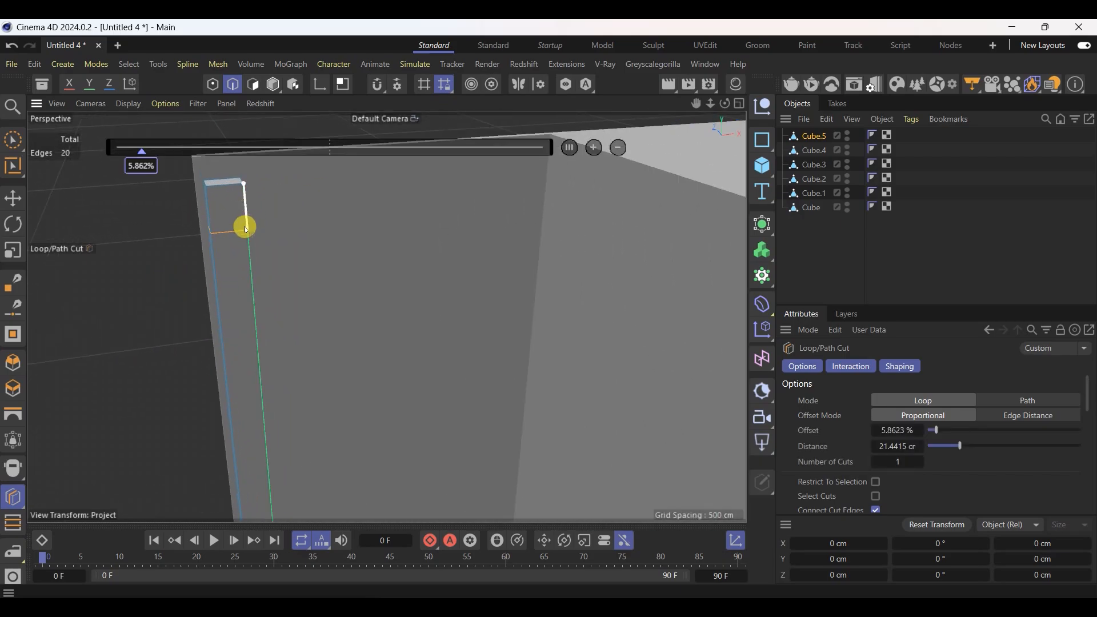
{"action": "left_click", "coordinate": [246, 224]}
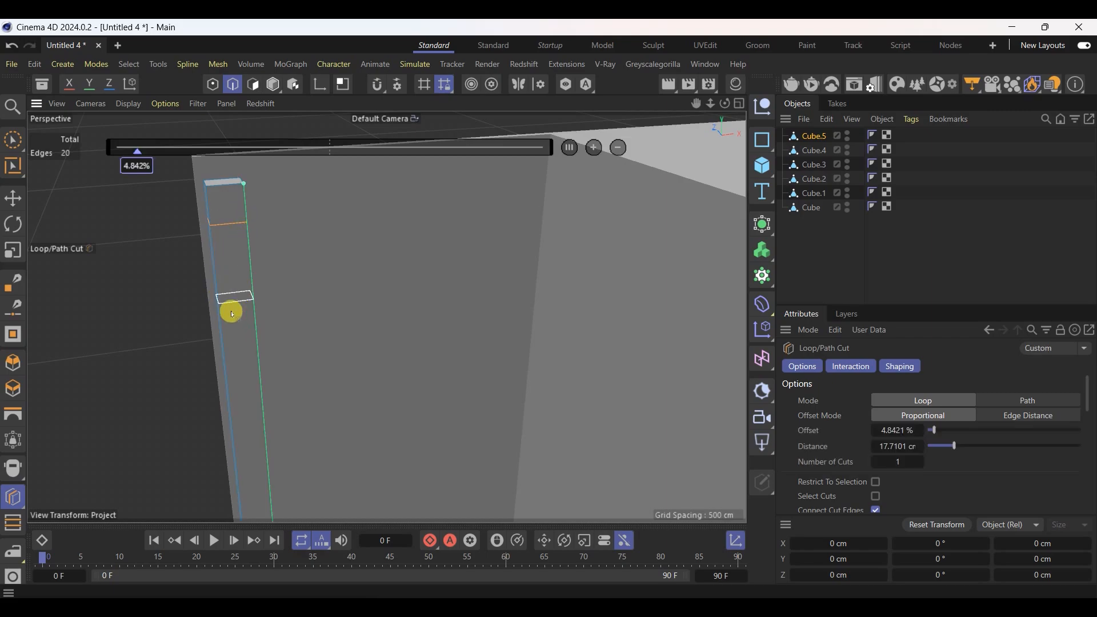
Extrude the post's upper side face along X to the corner block, forming an overhead beam and a frame about 209.99 cm wide
{"action": "left_click_drag", "start_coordinate": [230, 312], "coordinate": [157, 306], "text": "alt"}
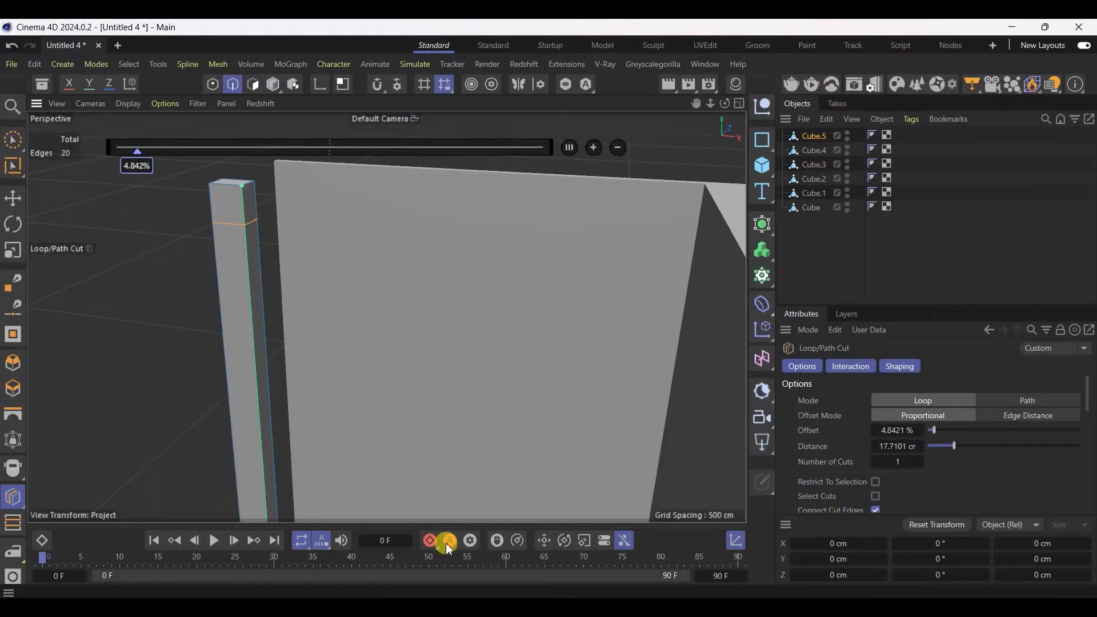
{"action": "left_click", "coordinate": [253, 85]}
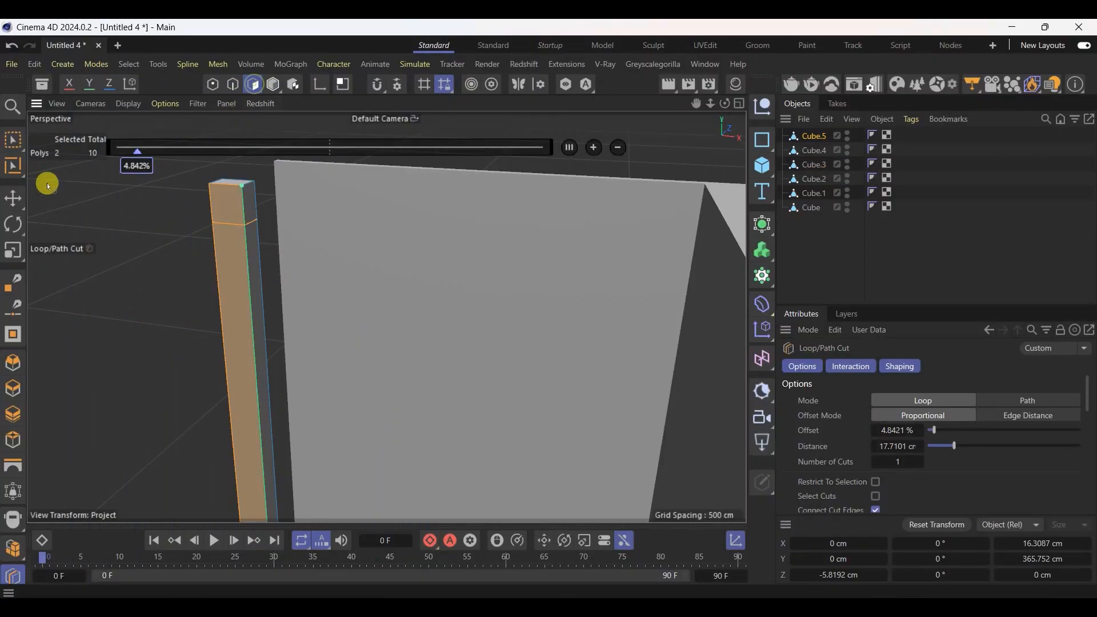
{"action": "left_click", "coordinate": [13, 198]}
{"action": "left_click_drag", "start_coordinate": [255, 211], "coordinate": [728, 242], "text": "ctrl"}
{"action": "left_click_drag", "start_coordinate": [314, 215], "coordinate": [314, 214], "text": "ctrl"}
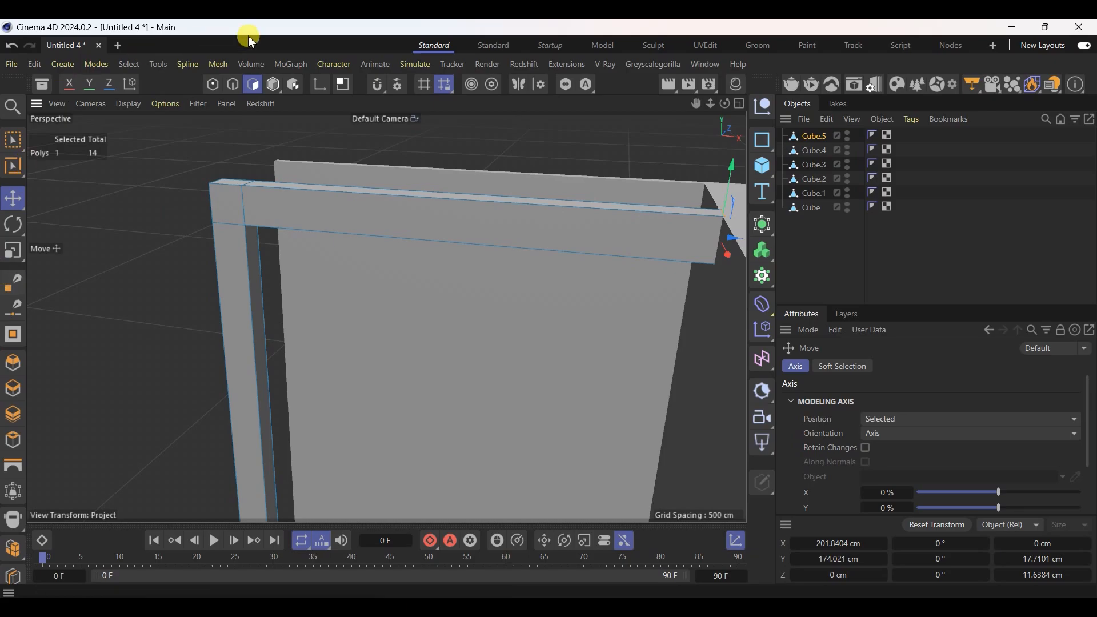
{"action": "left_click", "coordinate": [273, 86]}
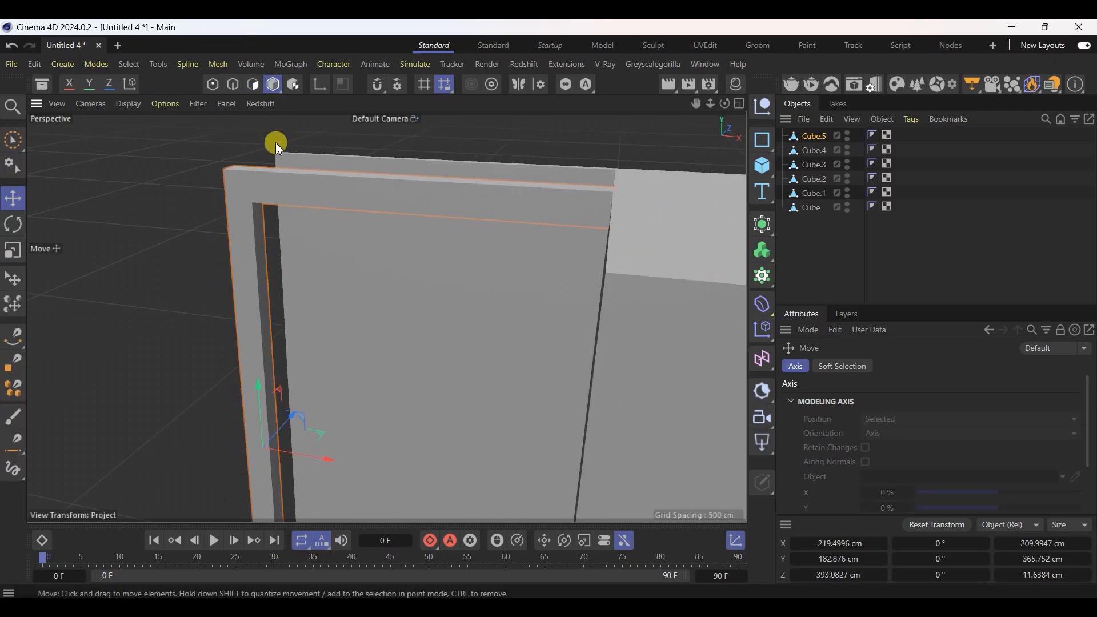
{"action": "left_click_drag", "start_coordinate": [291, 251], "coordinate": [493, 335], "text": "alt"}
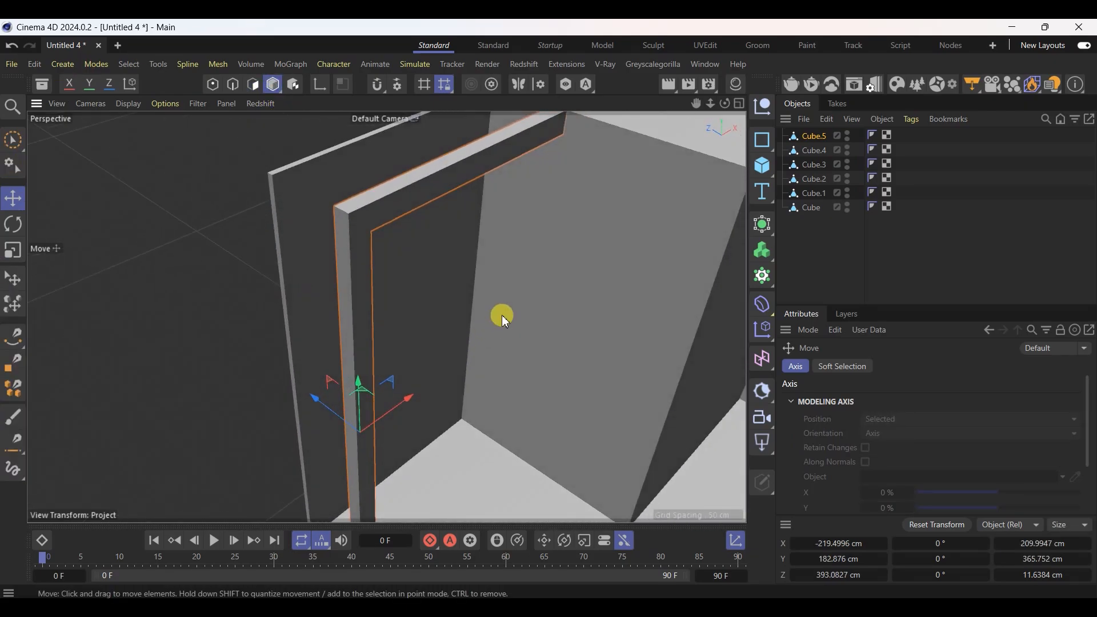
Save the project as exhibition 4 in a folder under Documents
{"action": "key", "text": "ctrl+s"}
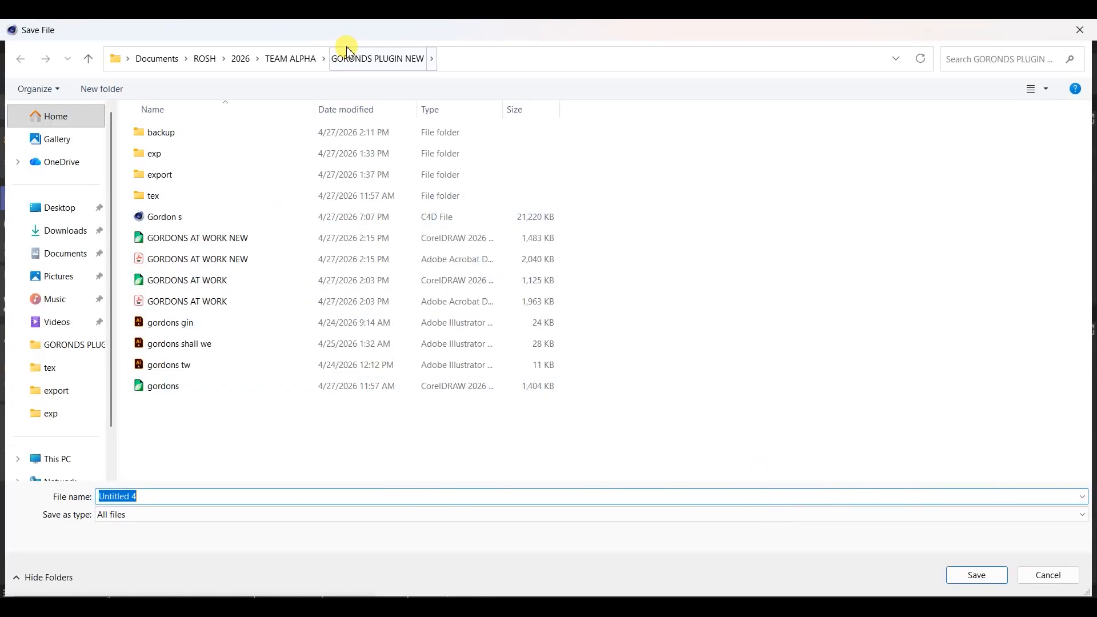
{"action": "left_click", "coordinate": [67, 258]}
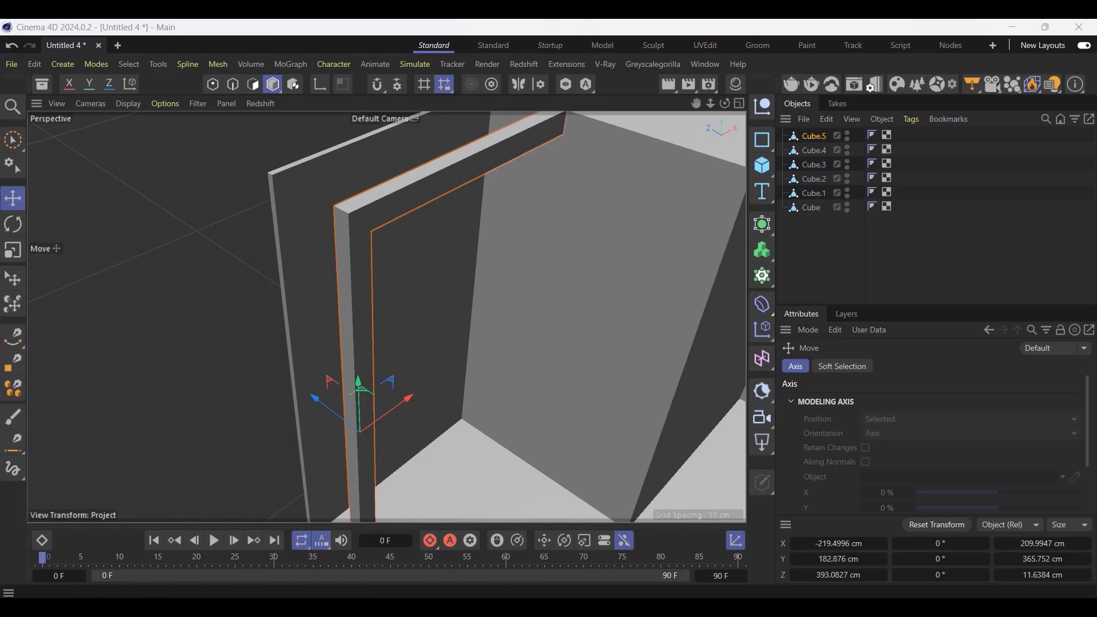
{"action": "left_click", "coordinate": [349, 216]}
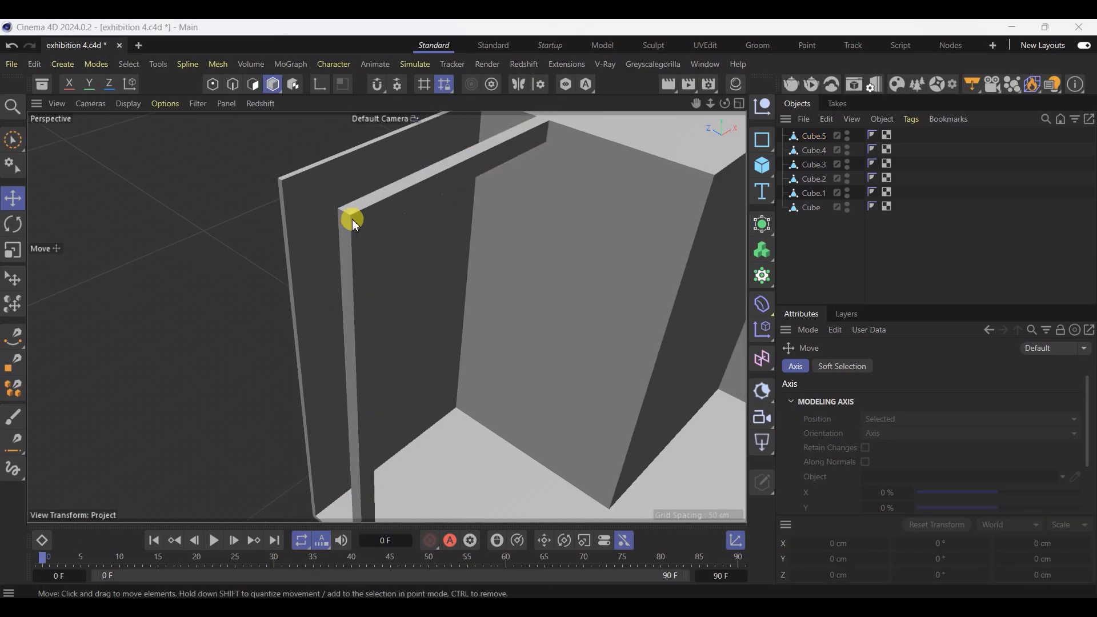
Add a MoGraph Cloner at the post-and-beam frame's position and make the frame its child
{"action": "left_click", "coordinate": [353, 231]}
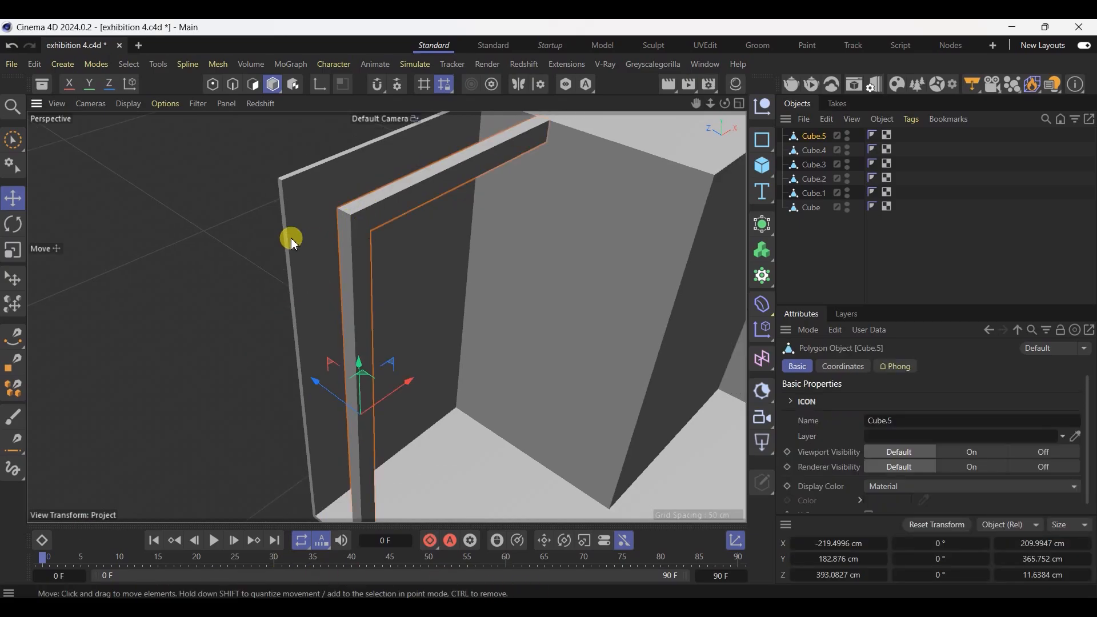
{"action": "left_click", "coordinate": [767, 283]}
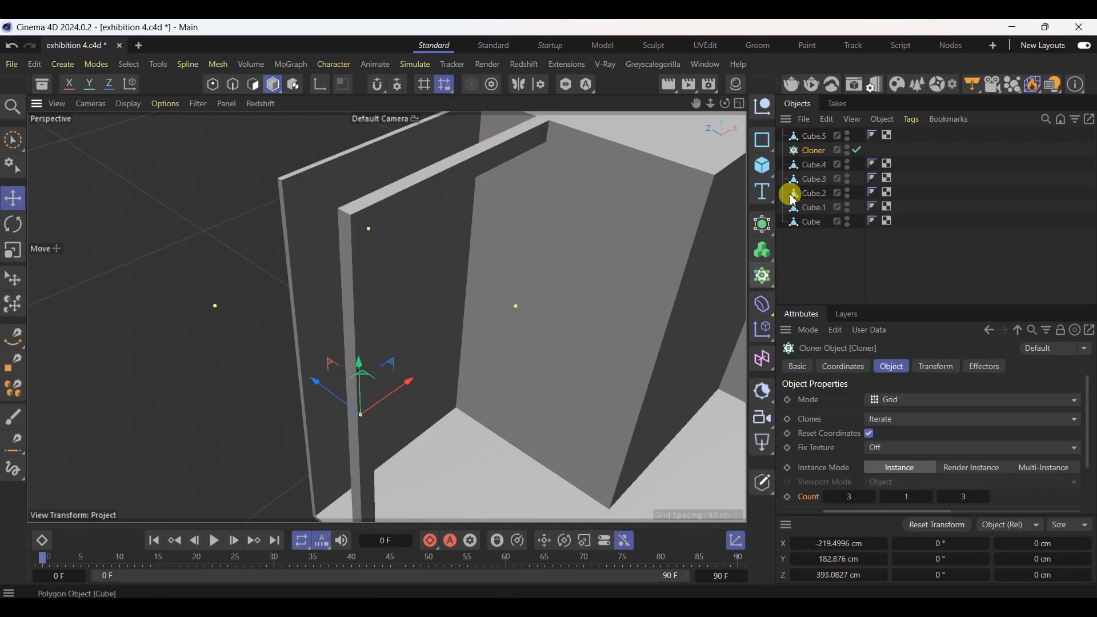
{"action": "left_click_drag", "start_coordinate": [820, 133], "coordinate": [823, 157]}
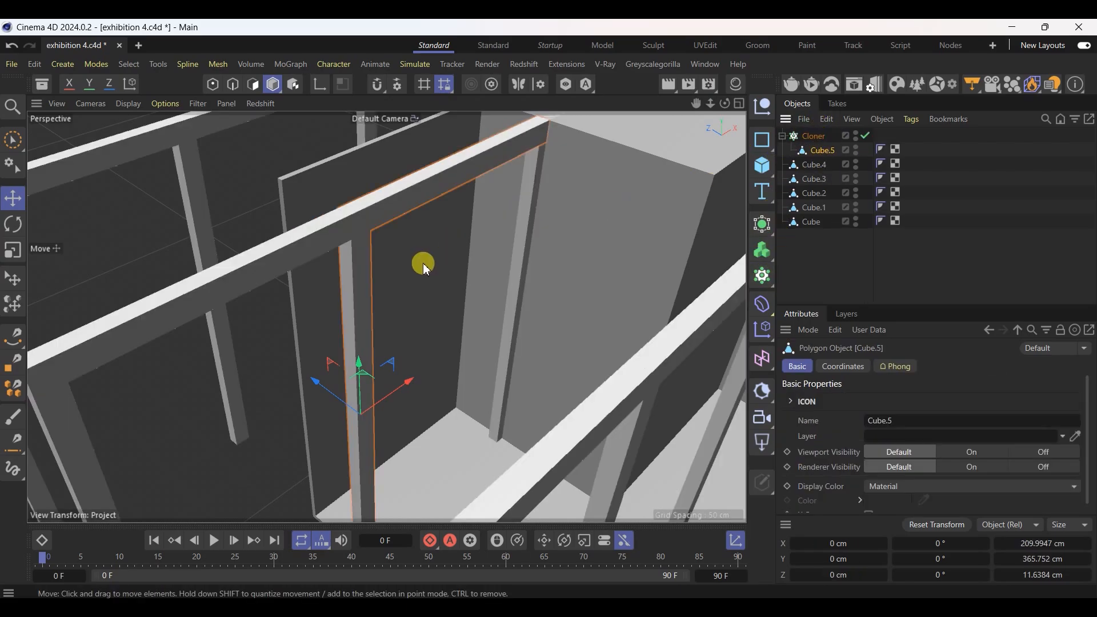
{"action": "left_click_drag", "start_coordinate": [423, 262], "coordinate": [496, 338], "text": "alt"}
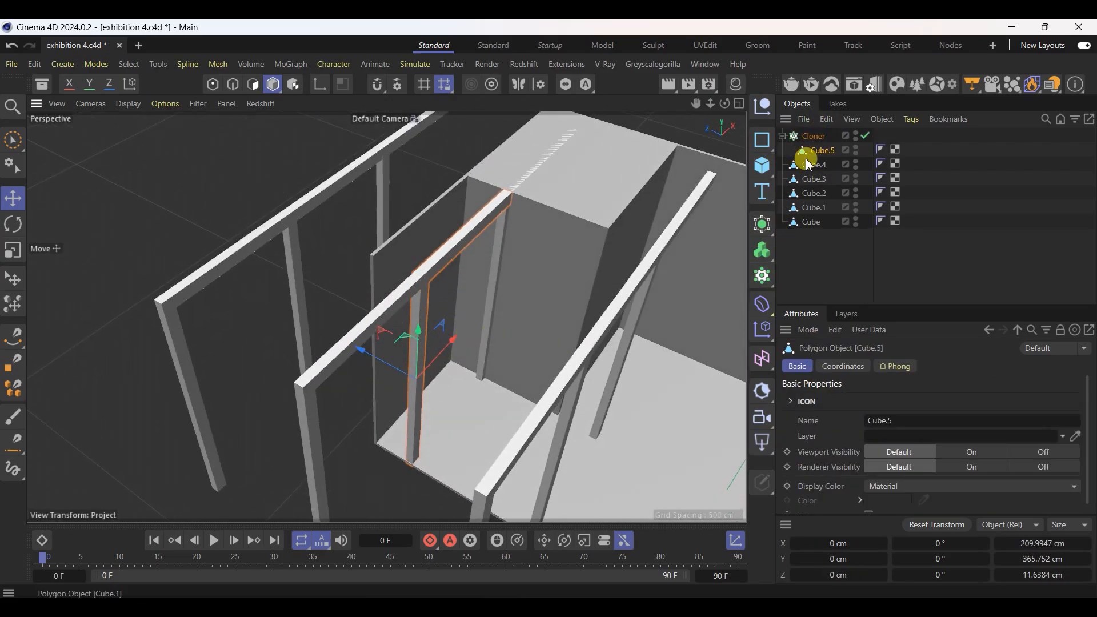
Set the Cloner's grid count to 1 × 1 × 5 and its Z step size to 42 cm
{"action": "left_click", "coordinate": [810, 137]}
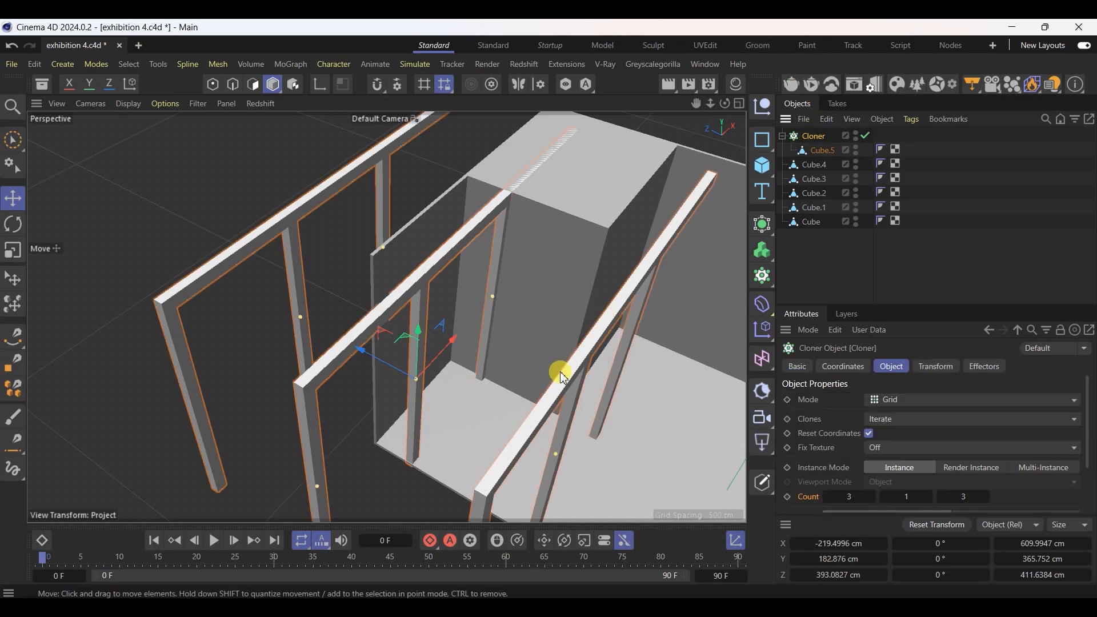
{"action": "scroll", "coordinate": [826, 456], "scroll_direction": "down", "scroll_amount": 3}
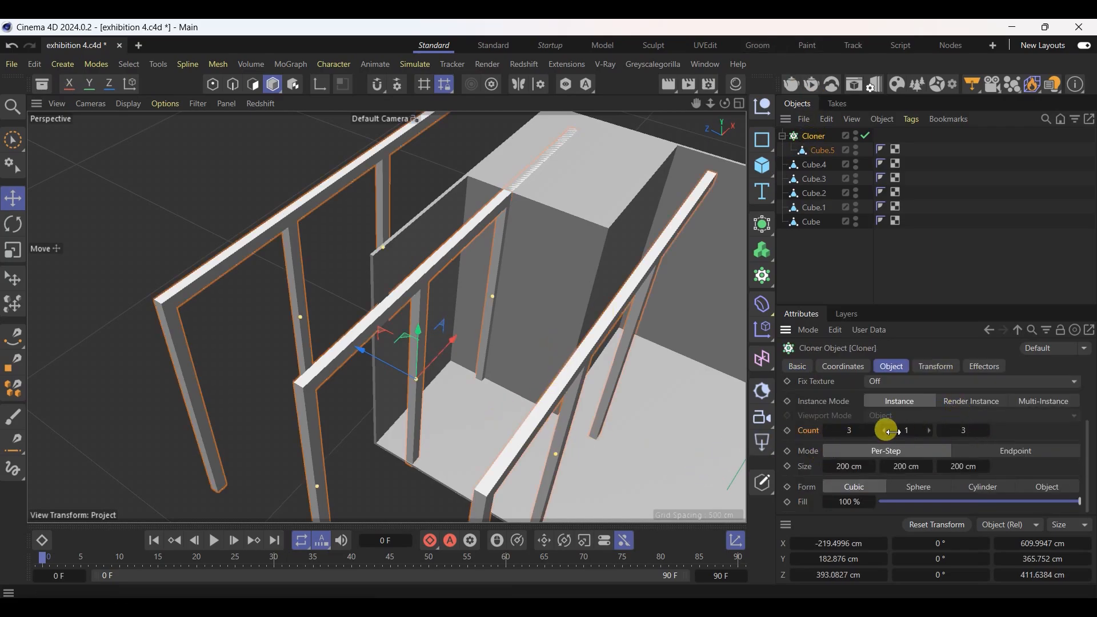
{"action": "left_click", "coordinate": [978, 431]}
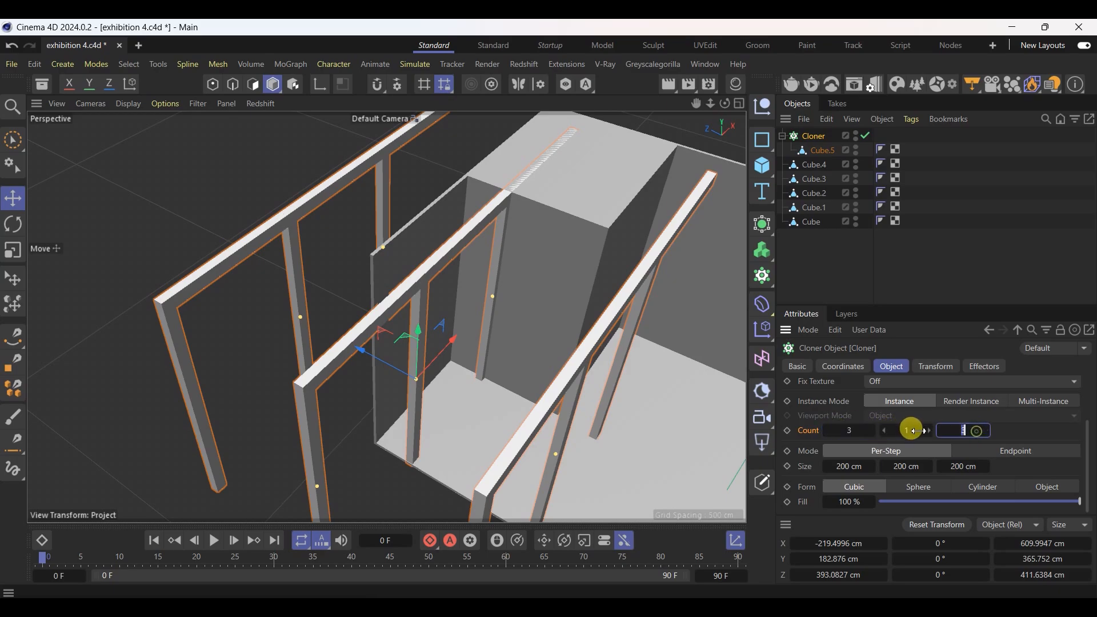
{"action": "left_click", "coordinate": [863, 434]}
{"action": "type", "text": "0"}
{"action": "key", "text": "Return"}
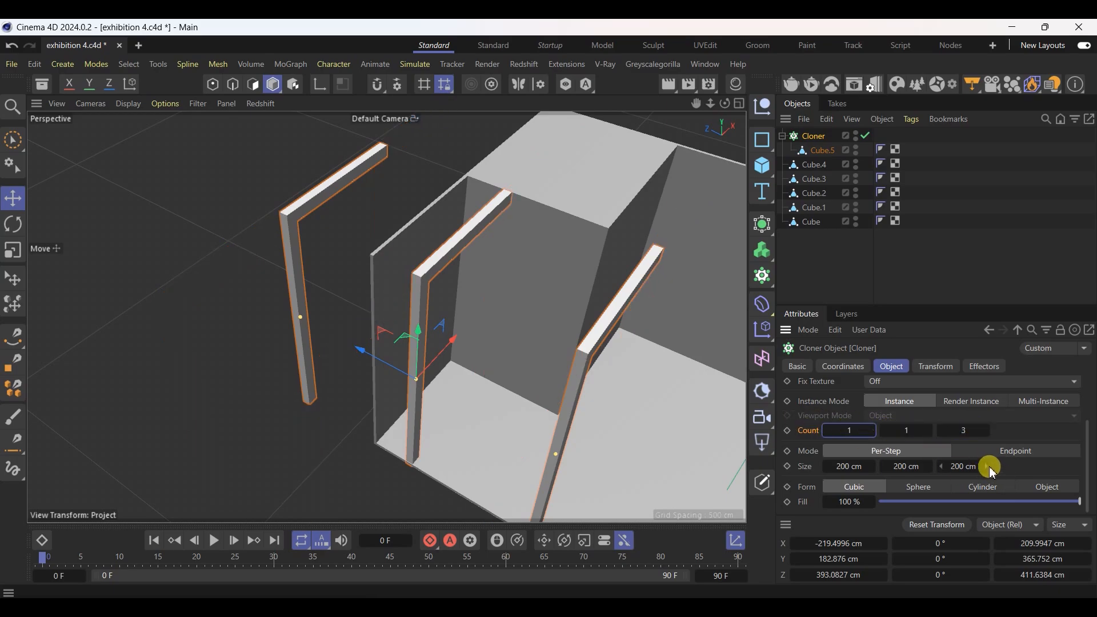
{"action": "left_click_drag", "start_coordinate": [993, 473], "coordinate": [997, 442]}
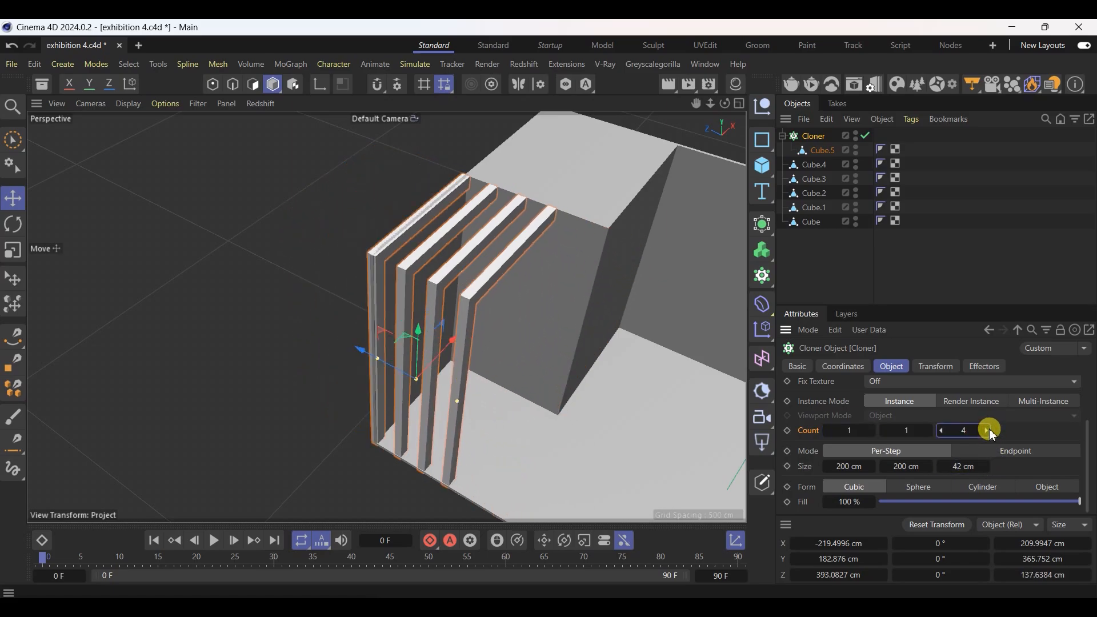
{"action": "left_click", "coordinate": [991, 431]}
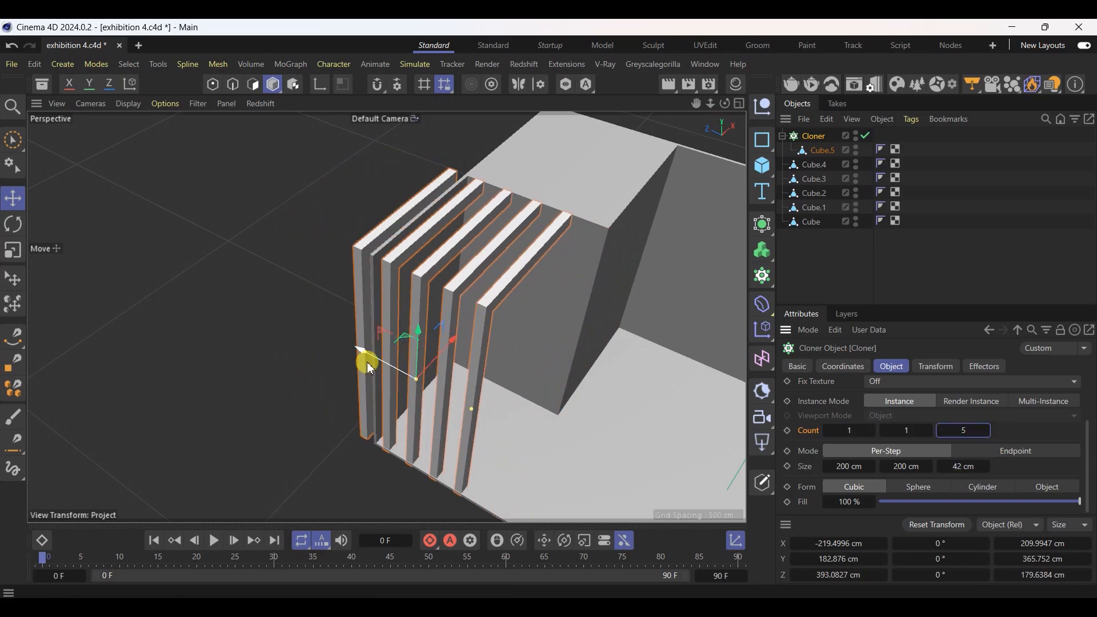
Move the cloned frames along Z to about 347.86 cm, inside the end wall, and compare them with the reference render
{"action": "left_click_drag", "start_coordinate": [360, 354], "coordinate": [385, 362]}
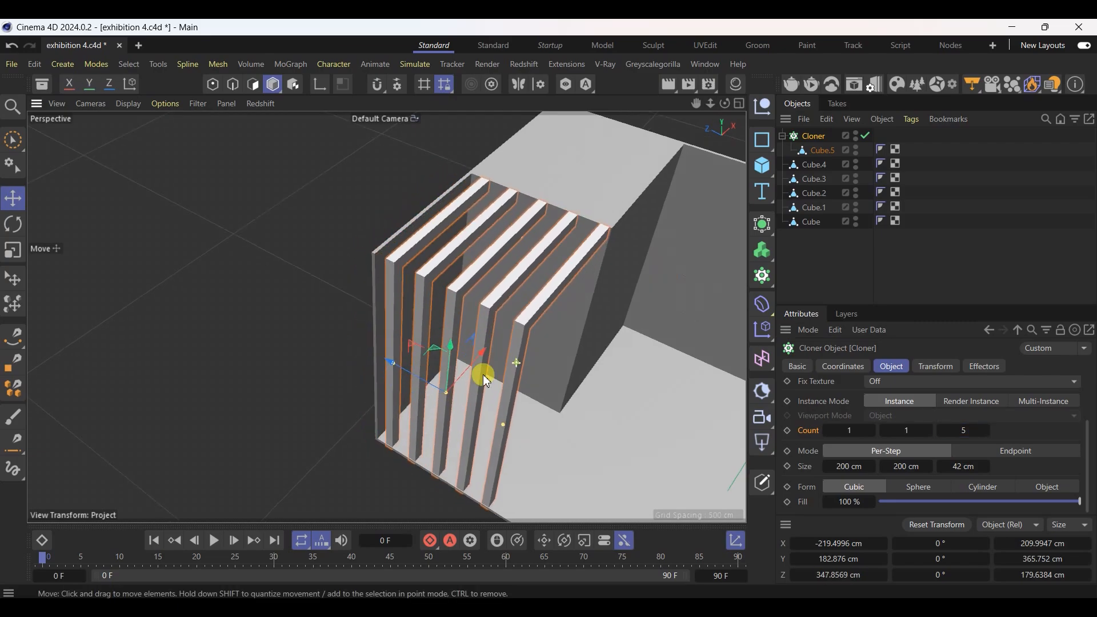
{"action": "left_click_drag", "start_coordinate": [482, 380], "coordinate": [478, 345], "text": "alt"}
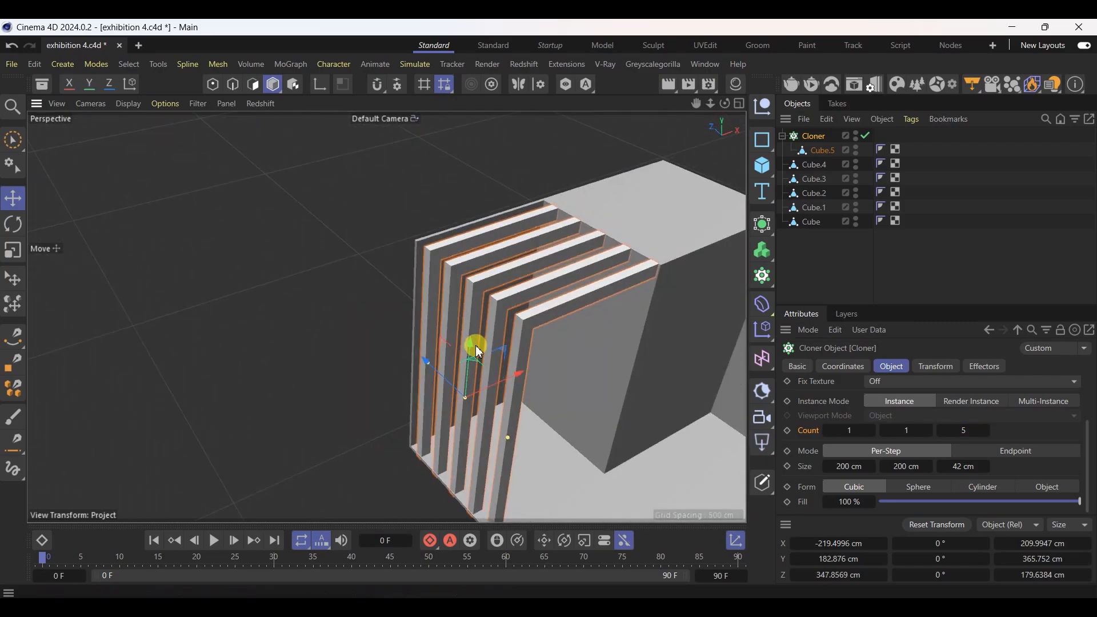
{"action": "left_click", "coordinate": [811, 592]}
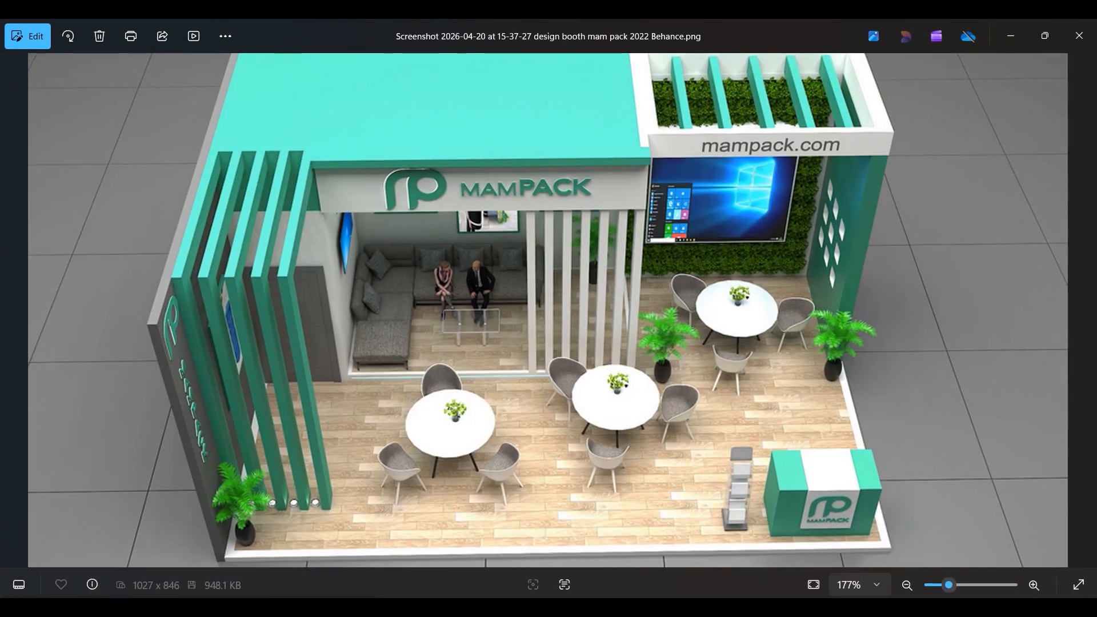
{"action": "key", "text": "alt+Tab"}
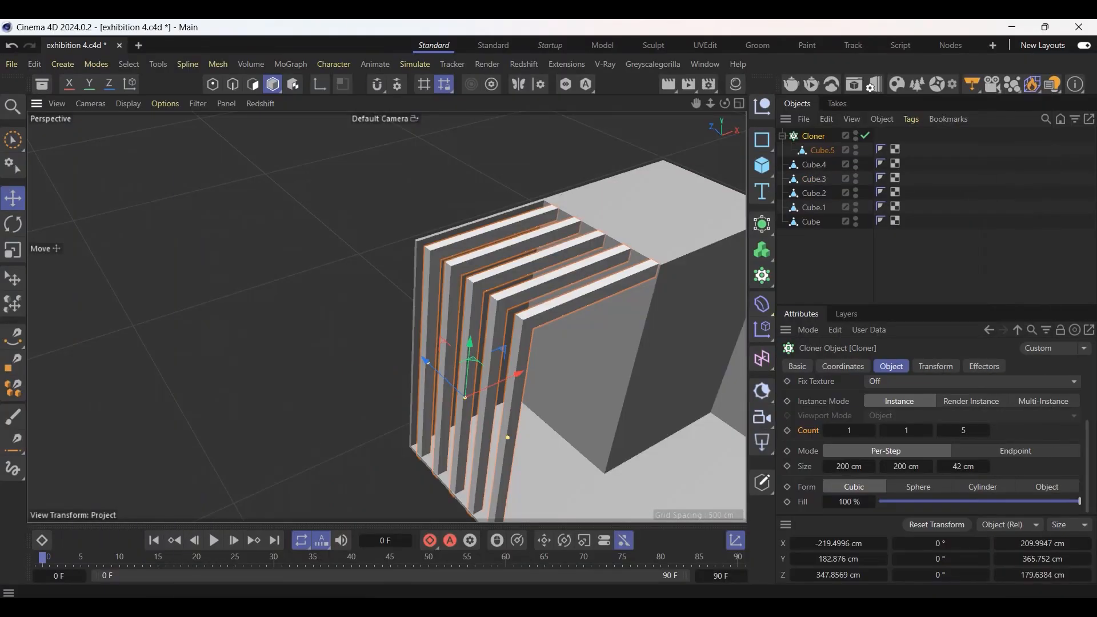
Set up the cloned post-and-beam frame for point editing with Rectangle Selection and disable the Cloner
{"action": "left_click_drag", "start_coordinate": [491, 377], "coordinate": [452, 242], "text": "alt"}
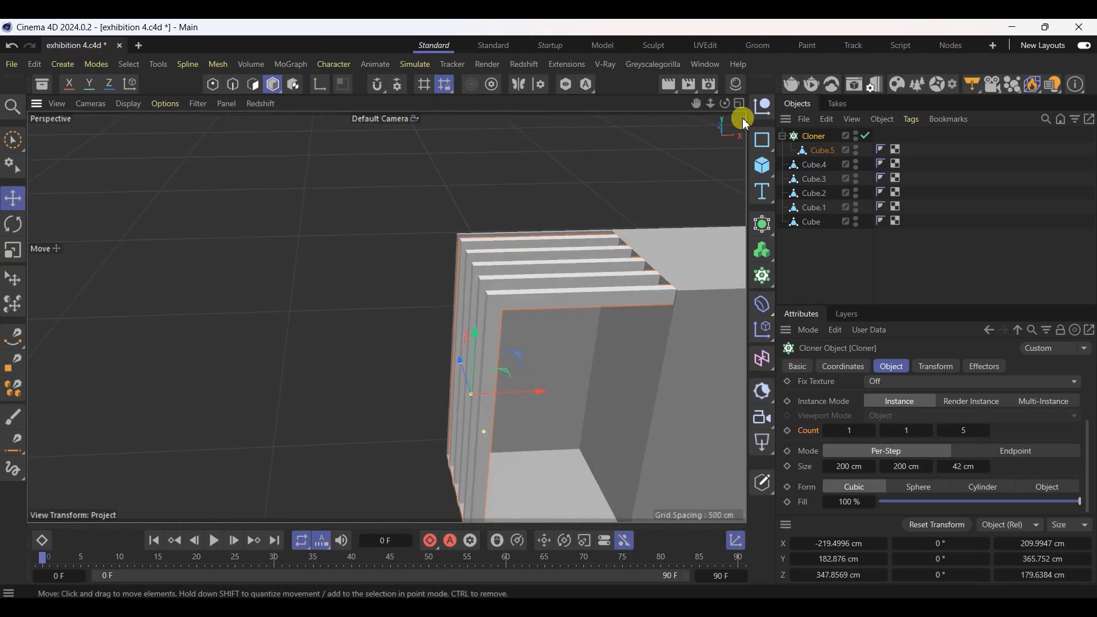
{"action": "left_click", "coordinate": [817, 150]}
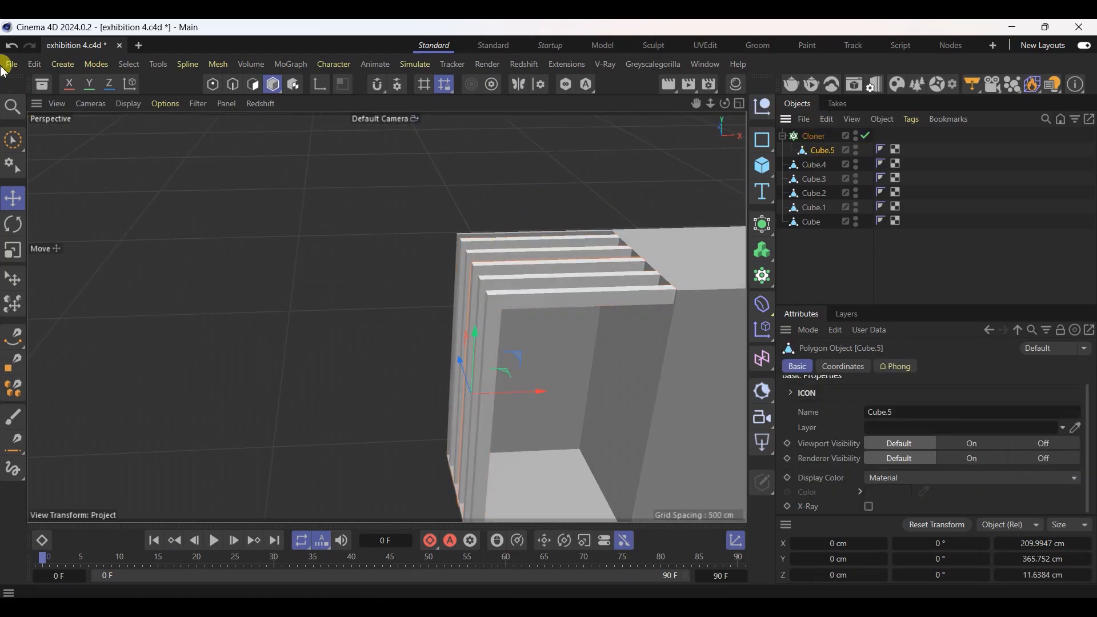
{"action": "left_click", "coordinate": [13, 141]}
{"action": "left_click", "coordinate": [217, 85]}
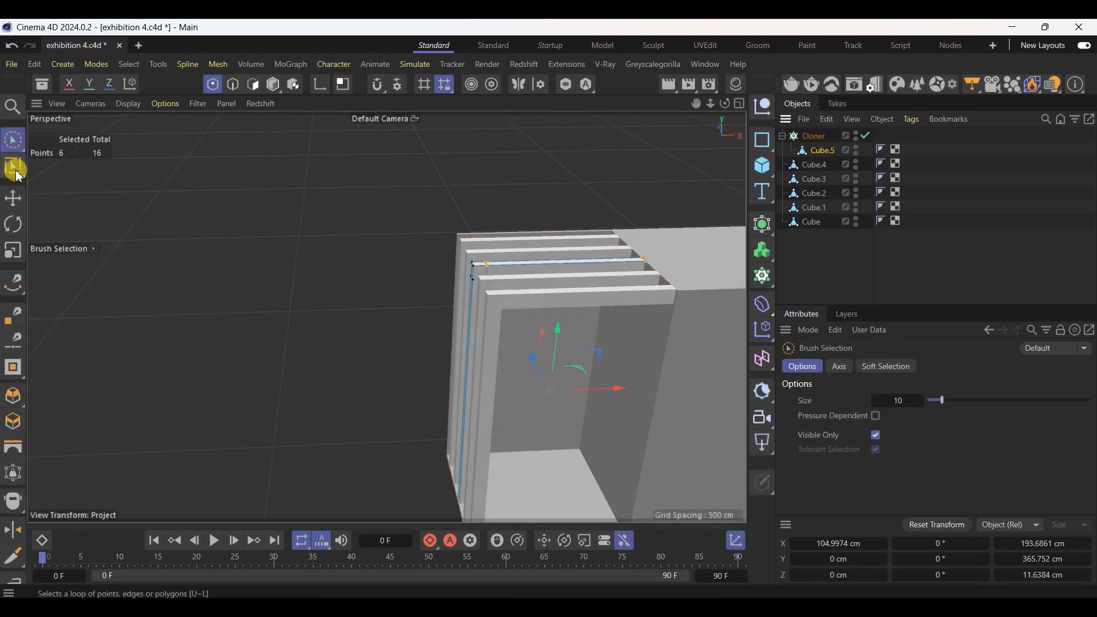
{"action": "left_click", "coordinate": [13, 140]}
{"action": "left_click", "coordinate": [49, 184]}
{"action": "left_click_drag", "start_coordinate": [142, 244], "coordinate": [269, 328], "text": "alt"}
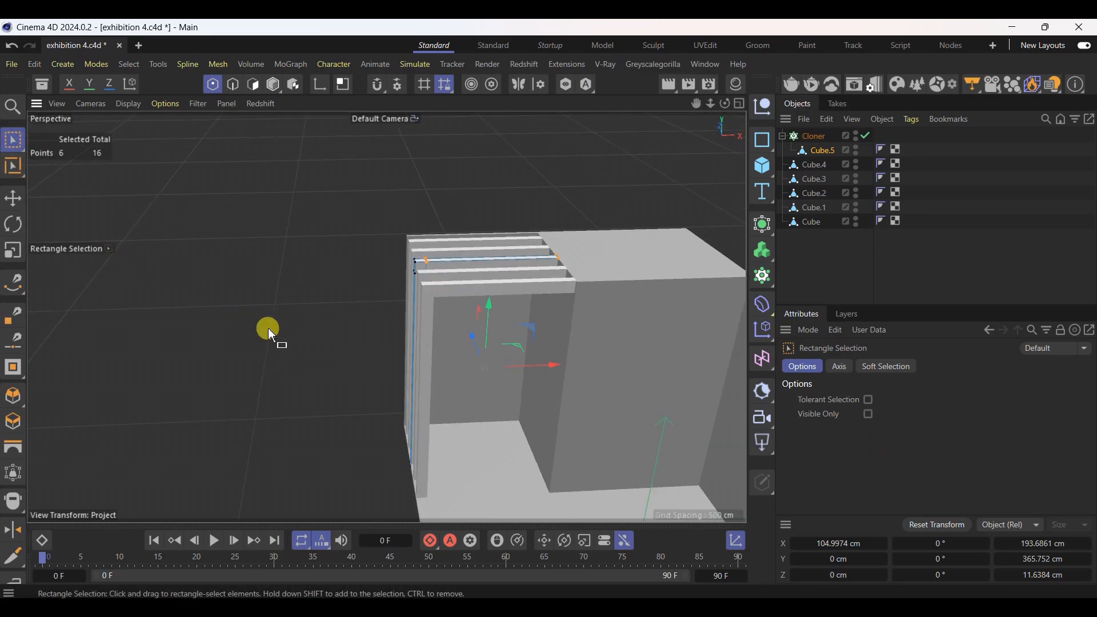
{"action": "left_click_drag", "start_coordinate": [378, 175], "coordinate": [455, 559]}
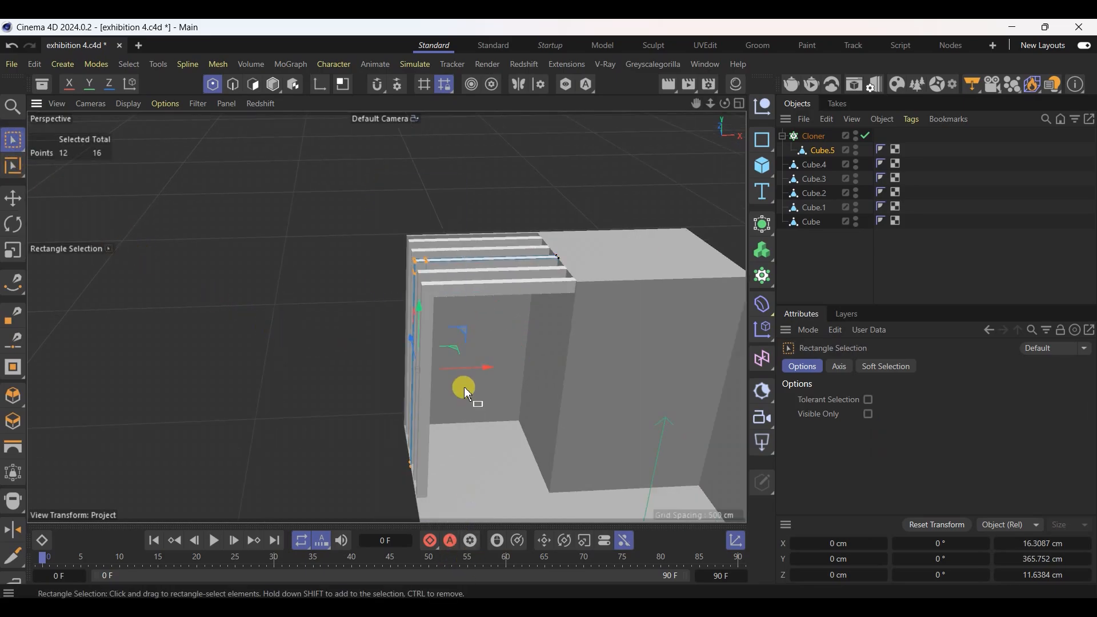
{"action": "left_click_drag", "start_coordinate": [464, 387], "coordinate": [384, 296], "text": "alt"}
{"action": "left_click", "coordinate": [867, 136]}
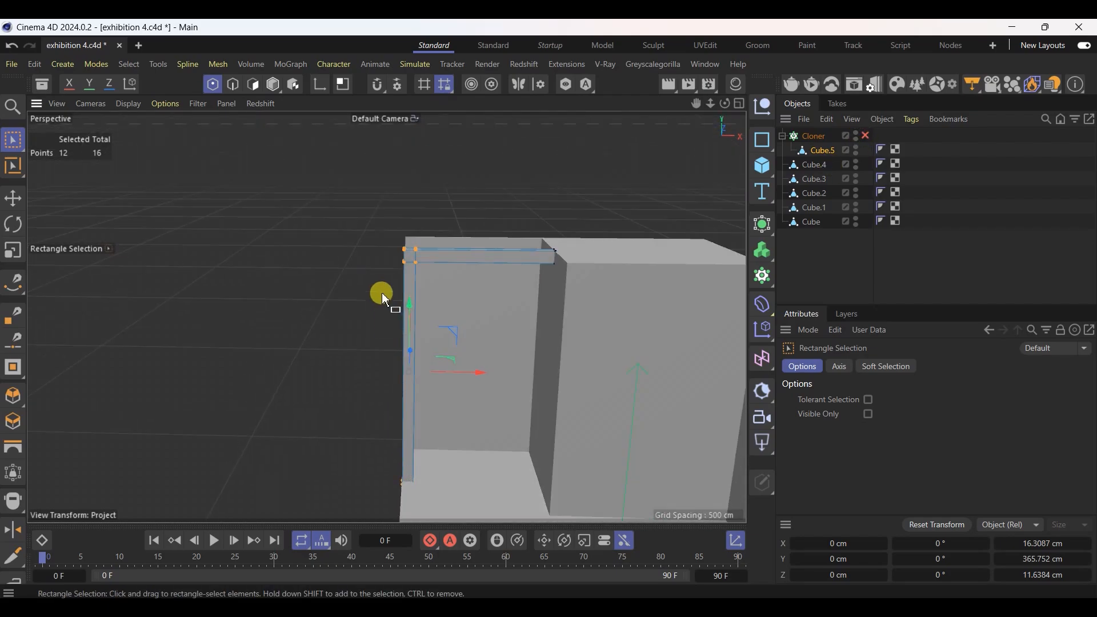
Move the frame's post points inward along X to about 74.63 cm and compare the frame with the reference render
{"action": "left_click_drag", "start_coordinate": [372, 177], "coordinate": [431, 537]}
{"action": "left_click_drag", "start_coordinate": [468, 378], "coordinate": [521, 380]}
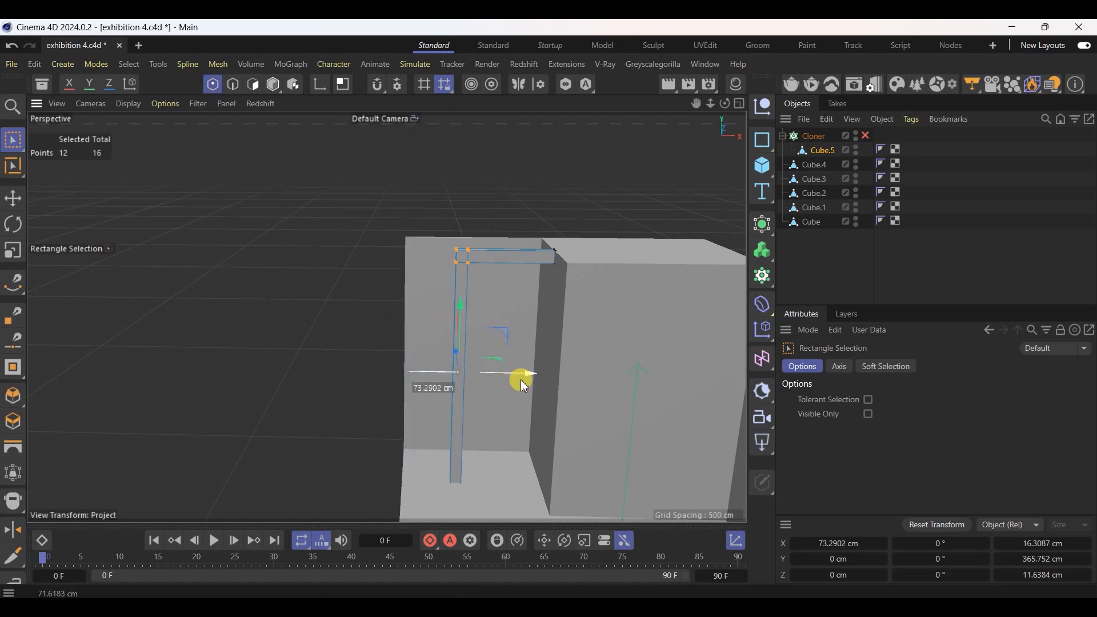
{"action": "mouse_move", "coordinate": [502, 424]}
{"action": "left_mouse_down", "text": "alt"}
{"action": "mouse_move", "coordinate": [481, 400]}
{"action": "mouse_move", "coordinate": [525, 409]}
{"action": "mouse_move", "coordinate": [502, 399]}
{"action": "mouse_move", "coordinate": [427, 424]}
{"action": "mouse_move", "coordinate": [527, 426]}
{"action": "mouse_move", "coordinate": [510, 434]}
{"action": "left_mouse_up", "text": "alt"}
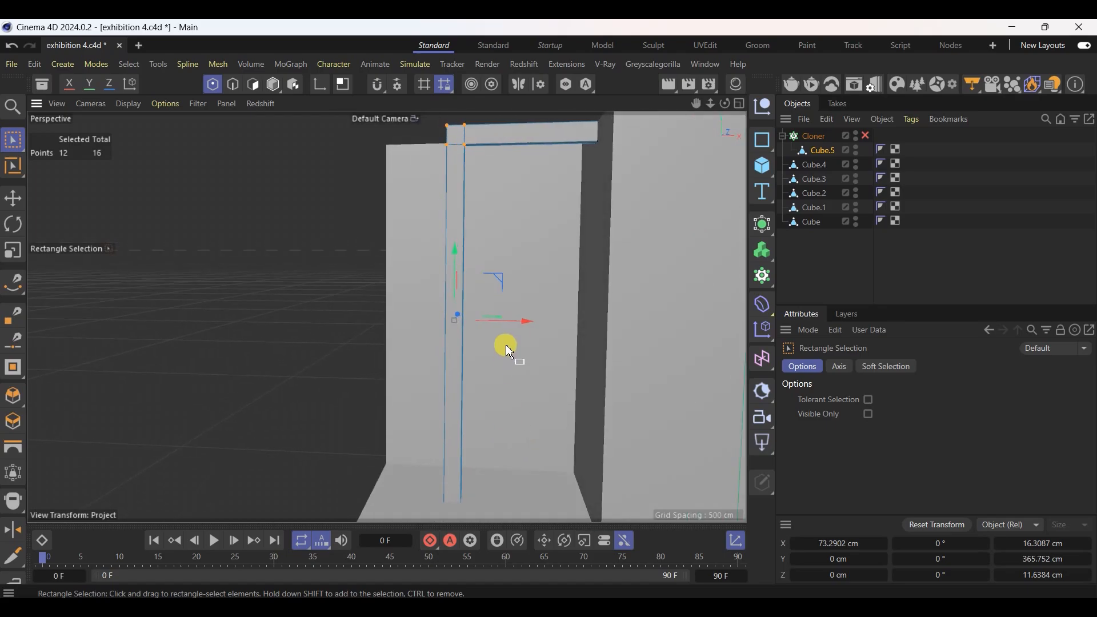
{"action": "left_click_drag", "start_coordinate": [519, 321], "coordinate": [520, 323]}
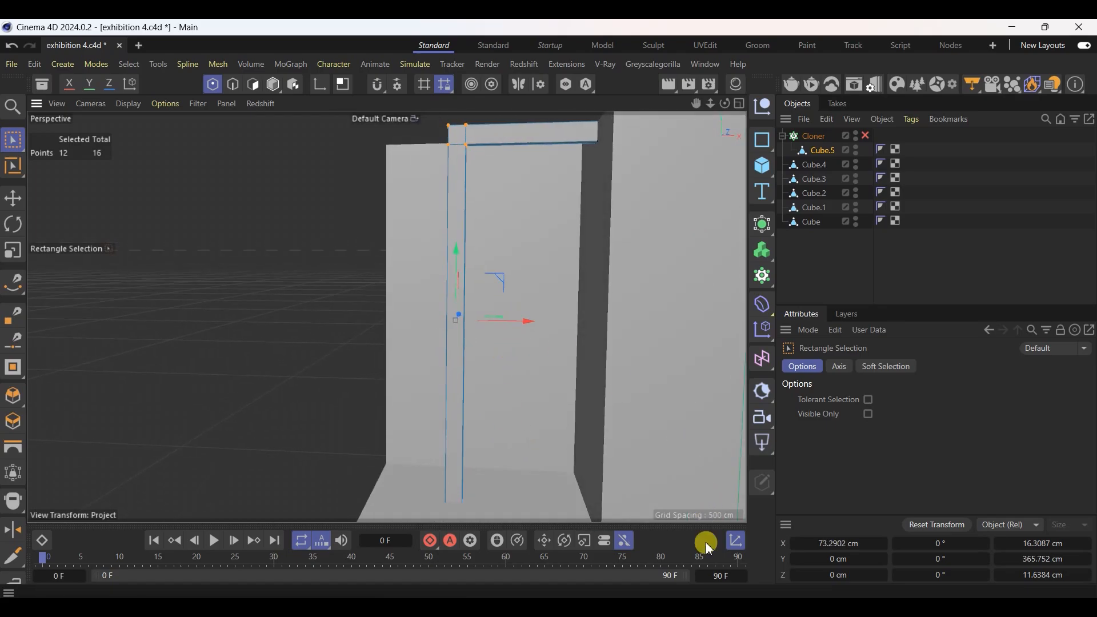
{"action": "left_click", "coordinate": [827, 608]}
{"action": "left_click", "coordinate": [827, 608]}
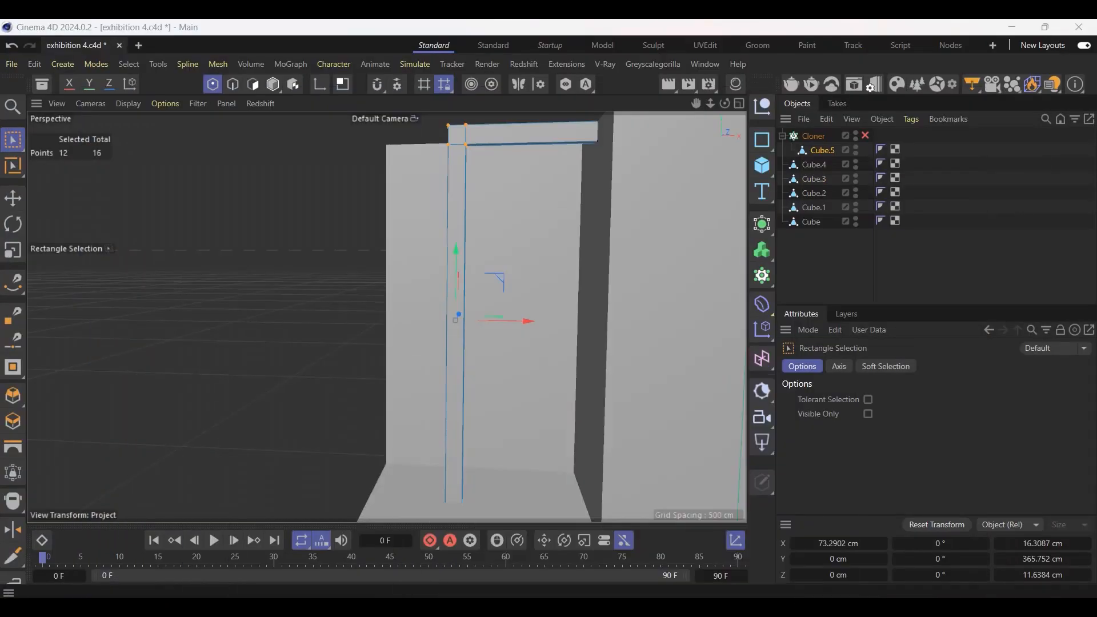
{"action": "left_click", "coordinate": [827, 608]}
{"action": "key", "text": "Left"}
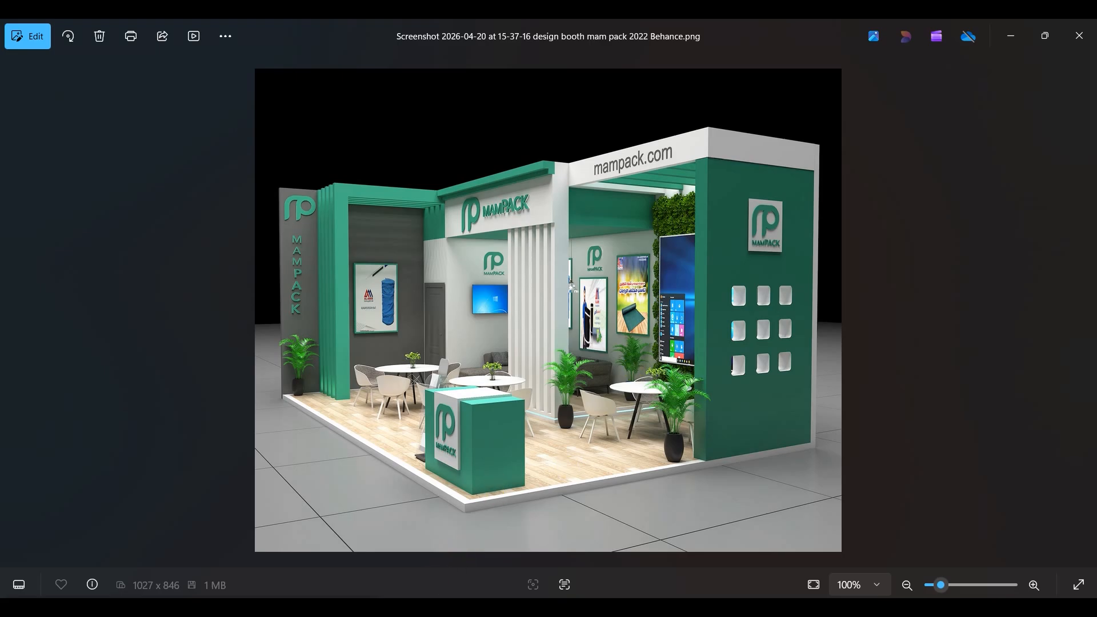
{"action": "left_click", "coordinate": [421, 608]}
{"action": "mouse_move", "coordinate": [529, 418]}
{"action": "left_mouse_down", "text": "alt"}
{"action": "mouse_move", "coordinate": [588, 480]}
{"action": "mouse_move", "coordinate": [503, 417]}
{"action": "mouse_move", "coordinate": [538, 405]}
{"action": "mouse_move", "coordinate": [521, 416]}
{"action": "mouse_move", "coordinate": [560, 411]}
{"action": "mouse_move", "coordinate": [628, 458]}
{"action": "left_mouse_up", "text": "alt"}
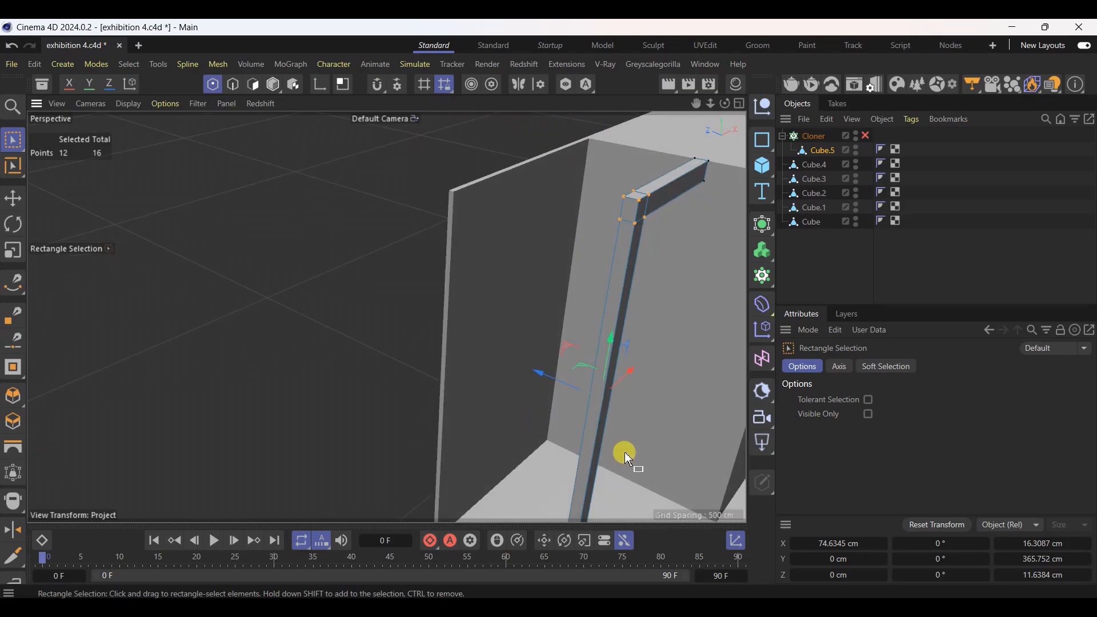
Set the corner room block's X size to 213.36 cm and move it along X to about 120.35 cm
{"action": "left_click", "coordinate": [12, 199]}
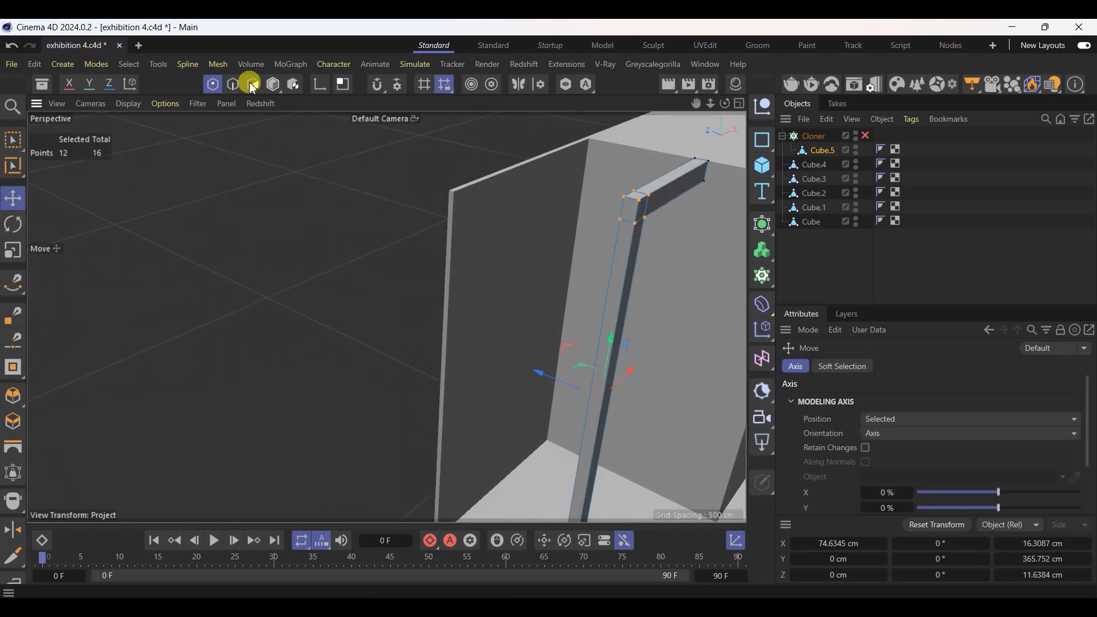
{"action": "left_click", "coordinate": [273, 84]}
{"action": "left_click", "coordinate": [258, 300]}
{"action": "scroll", "coordinate": [258, 300], "scroll_direction": "down", "scroll_amount": 5}
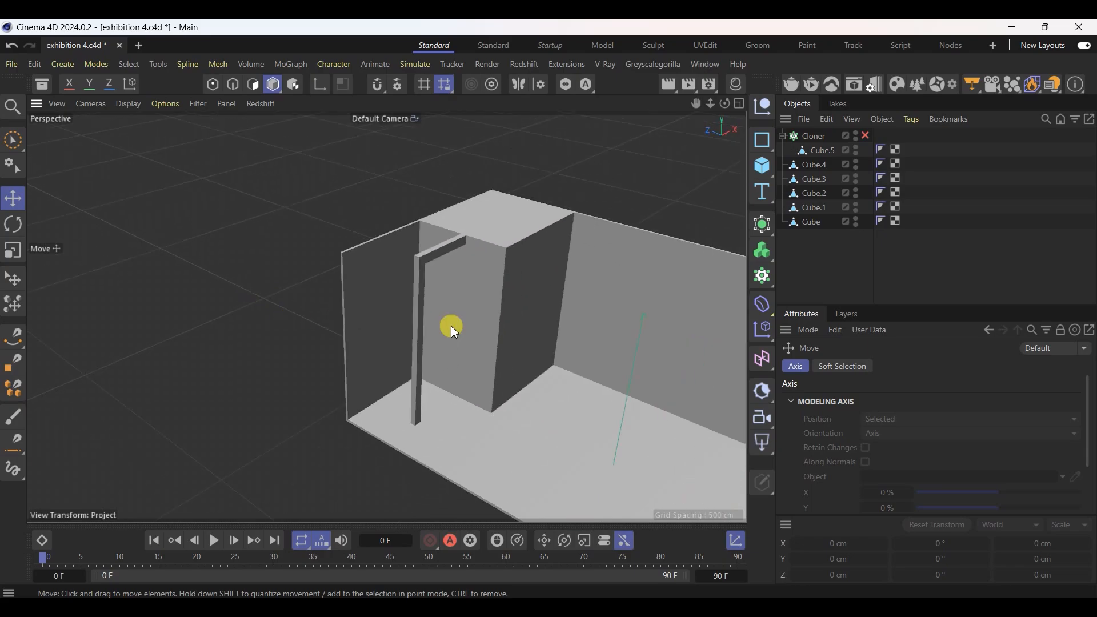
{"action": "left_click", "coordinate": [450, 325]}
{"action": "left_click_drag", "start_coordinate": [471, 311], "coordinate": [438, 269], "text": "alt"}
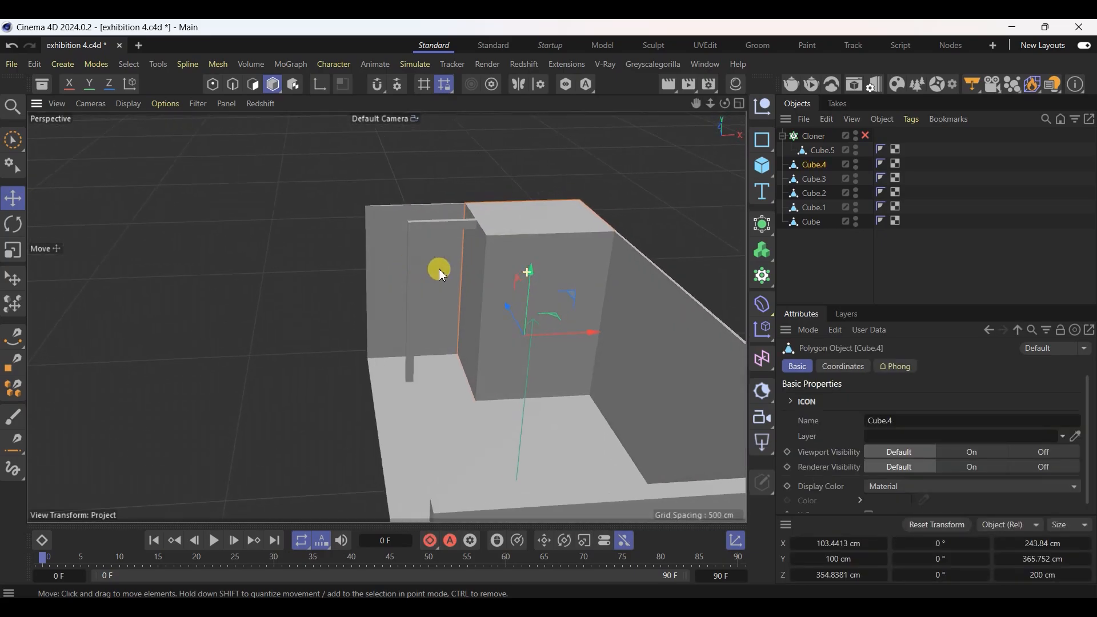
{"action": "scroll", "coordinate": [548, 204], "scroll_direction": "up", "scroll_amount": 4}
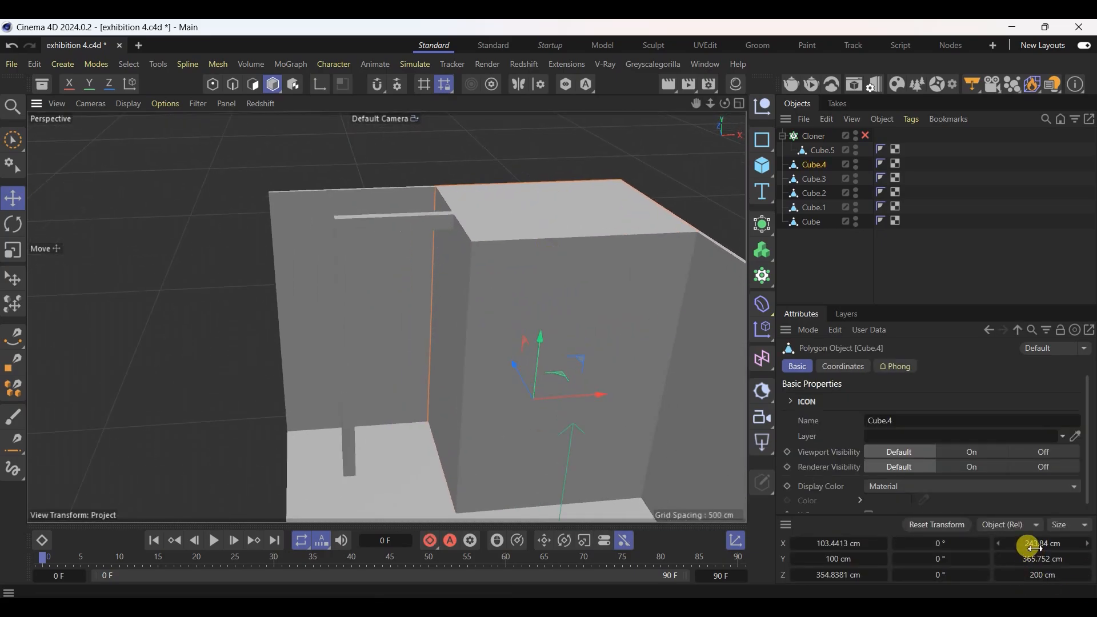
{"action": "left_click", "coordinate": [1035, 548]}
{"action": "key", "text": "Return"}
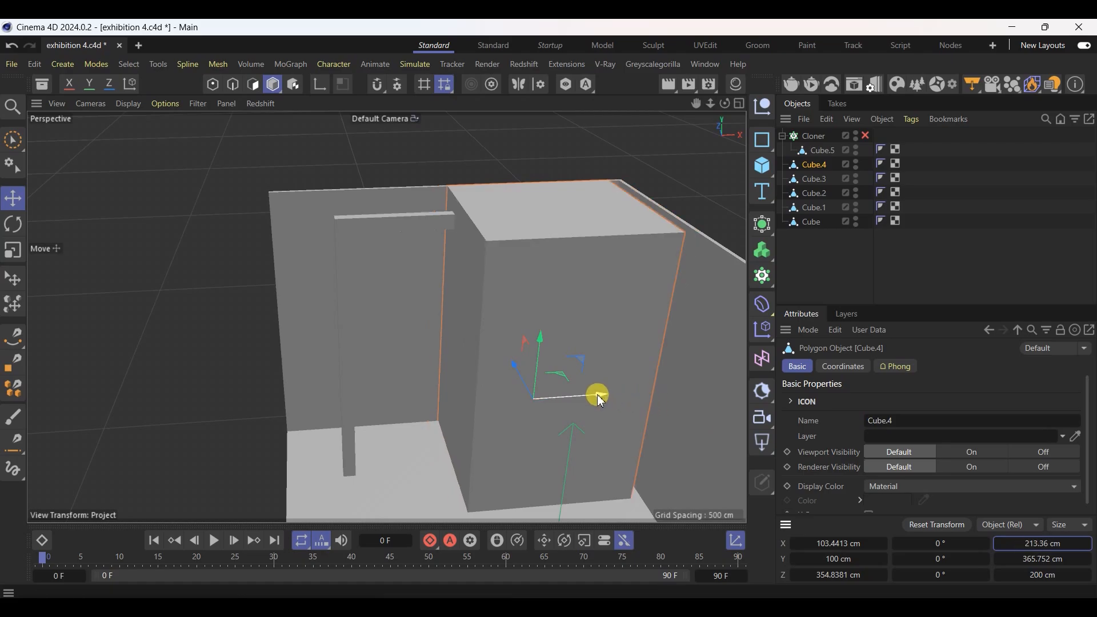
{"action": "left_click_drag", "start_coordinate": [595, 393], "coordinate": [613, 403]}
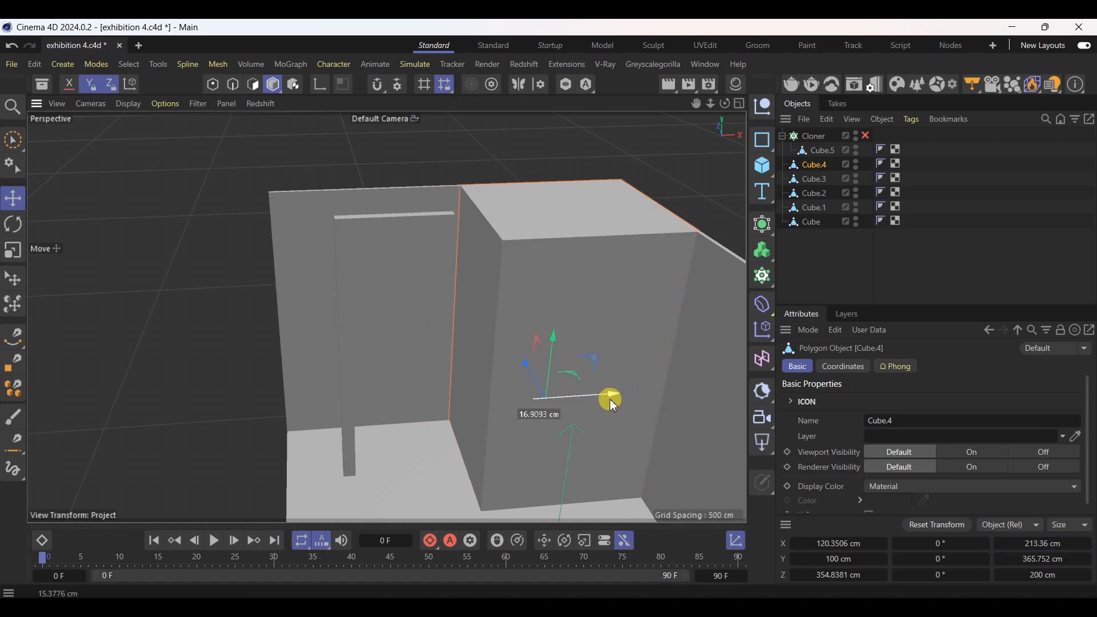
Extend the frame's beam to the corner room by moving its end points to about X 236.21 cm, and re-enable the Cloner
{"action": "left_click", "coordinate": [386, 222]}
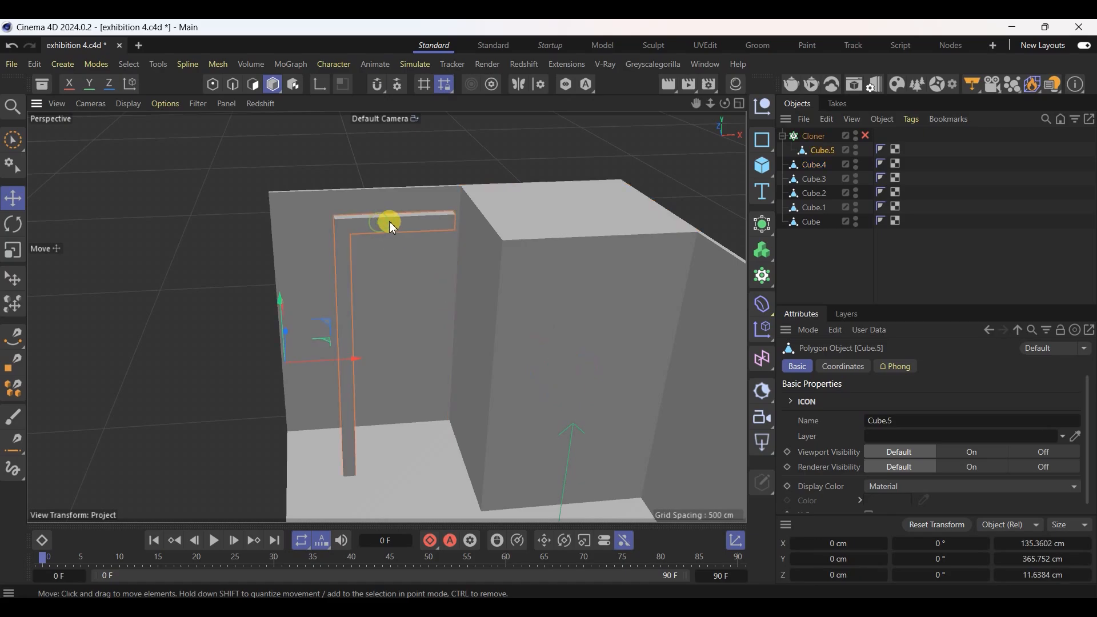
{"action": "left_click_drag", "start_coordinate": [13, 141], "coordinate": [44, 187]}
{"action": "mouse_move", "coordinate": [372, 323]}
{"action": "left_mouse_down", "text": "alt"}
{"action": "mouse_move", "coordinate": [362, 292]}
{"action": "mouse_move", "coordinate": [369, 320]}
{"action": "left_mouse_up", "text": "alt"}
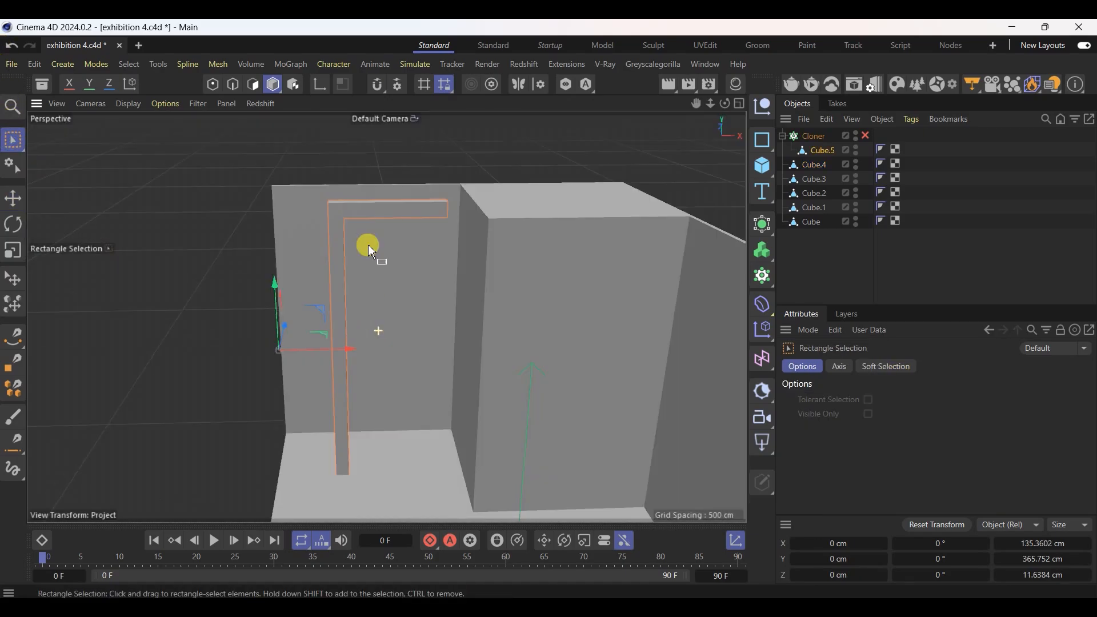
{"action": "left_click", "coordinate": [212, 84]}
{"action": "left_click_drag", "start_coordinate": [423, 167], "coordinate": [481, 234]}
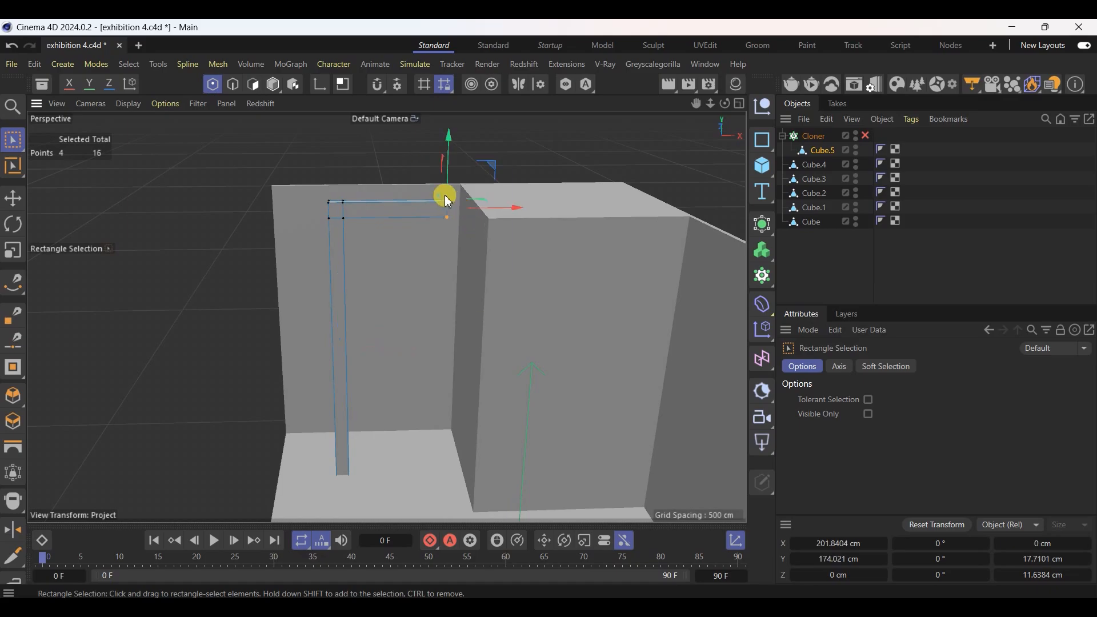
{"action": "left_click_drag", "start_coordinate": [449, 201], "coordinate": [531, 216]}
{"action": "left_click", "coordinate": [12, 199]}
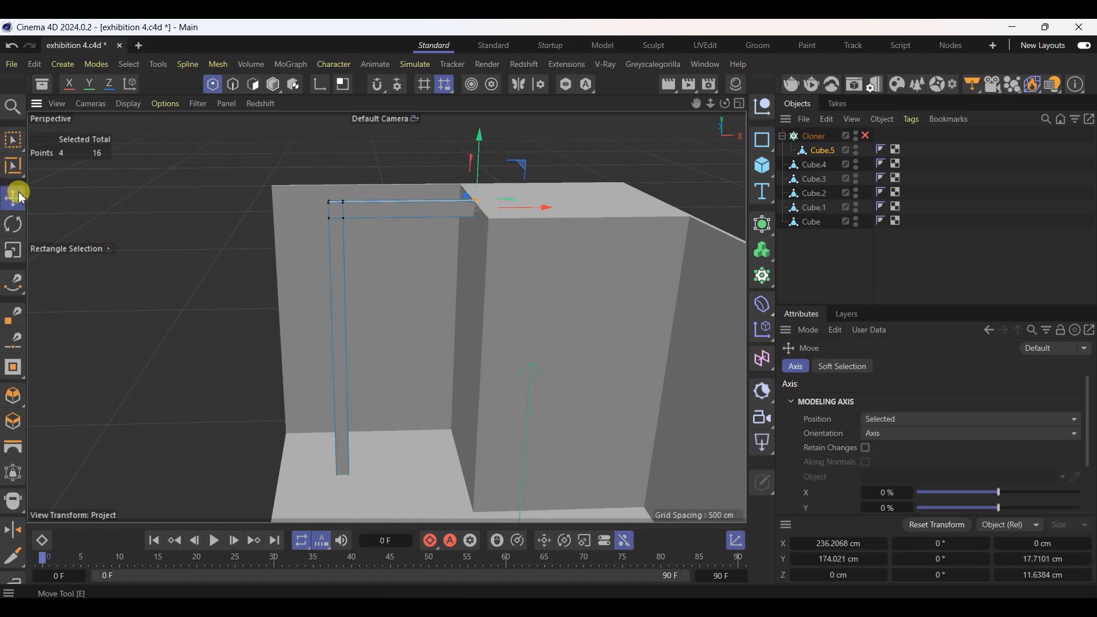
{"action": "left_click", "coordinate": [273, 84]}
{"action": "left_click", "coordinate": [865, 138]}
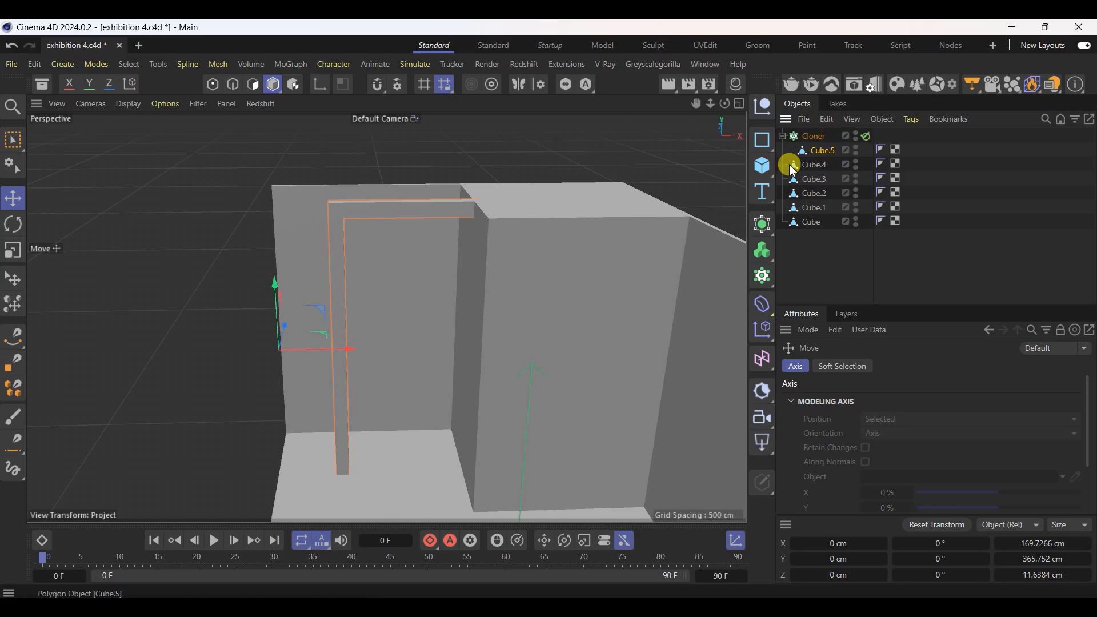
Compare the cloned frames' alignment with the corner room against the front and overhead reference renders
{"action": "mouse_move", "coordinate": [437, 206]}
{"action": "left_mouse_down", "text": "alt"}
{"action": "mouse_move", "coordinate": [586, 344]}
{"action": "mouse_move", "coordinate": [632, 235]}
{"action": "mouse_move", "coordinate": [566, 196]}
{"action": "mouse_move", "coordinate": [474, 197]}
{"action": "mouse_move", "coordinate": [447, 243]}
{"action": "mouse_move", "coordinate": [479, 387]}
{"action": "mouse_move", "coordinate": [561, 328]}
{"action": "mouse_move", "coordinate": [640, 343]}
{"action": "left_mouse_up", "text": "alt"}
{"action": "left_click", "coordinate": [801, 594]}
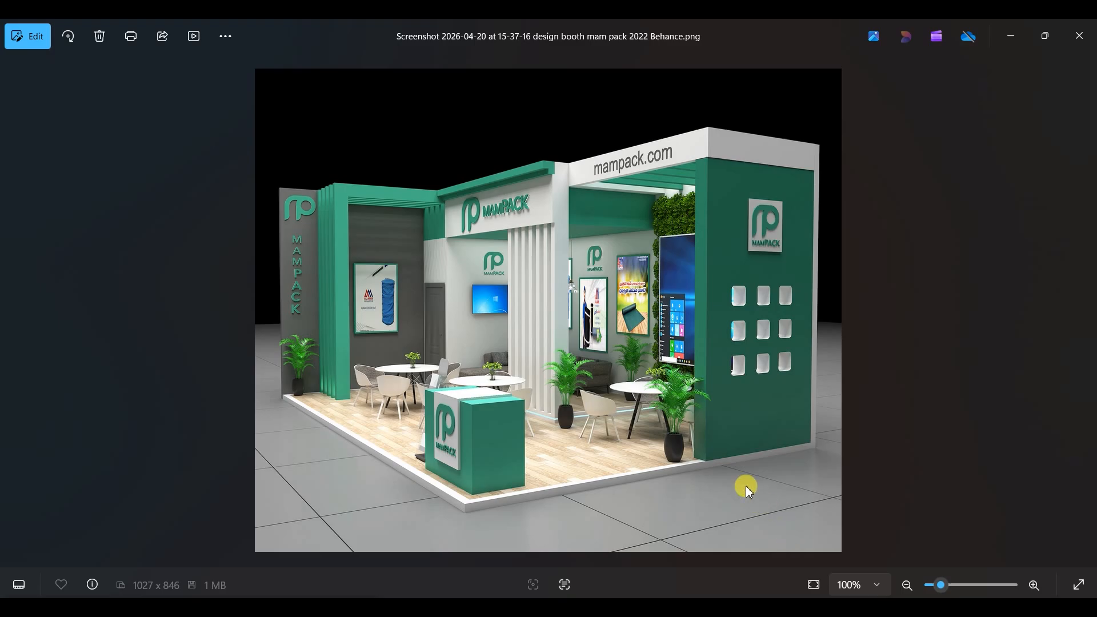
{"action": "key", "text": "Right"}
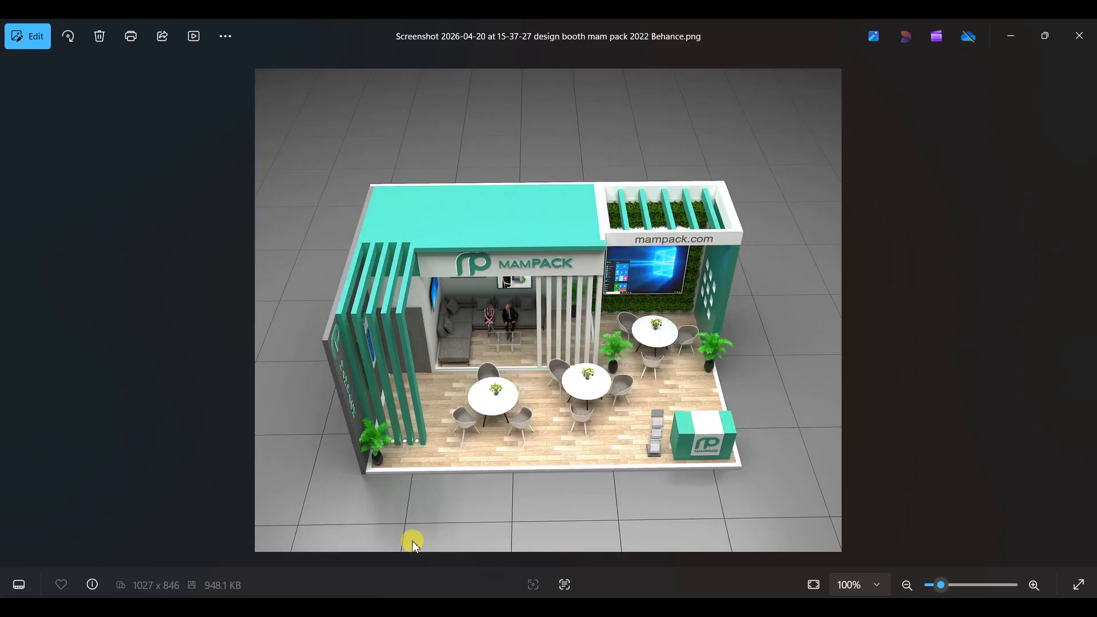
{"action": "left_click", "coordinate": [414, 580]}
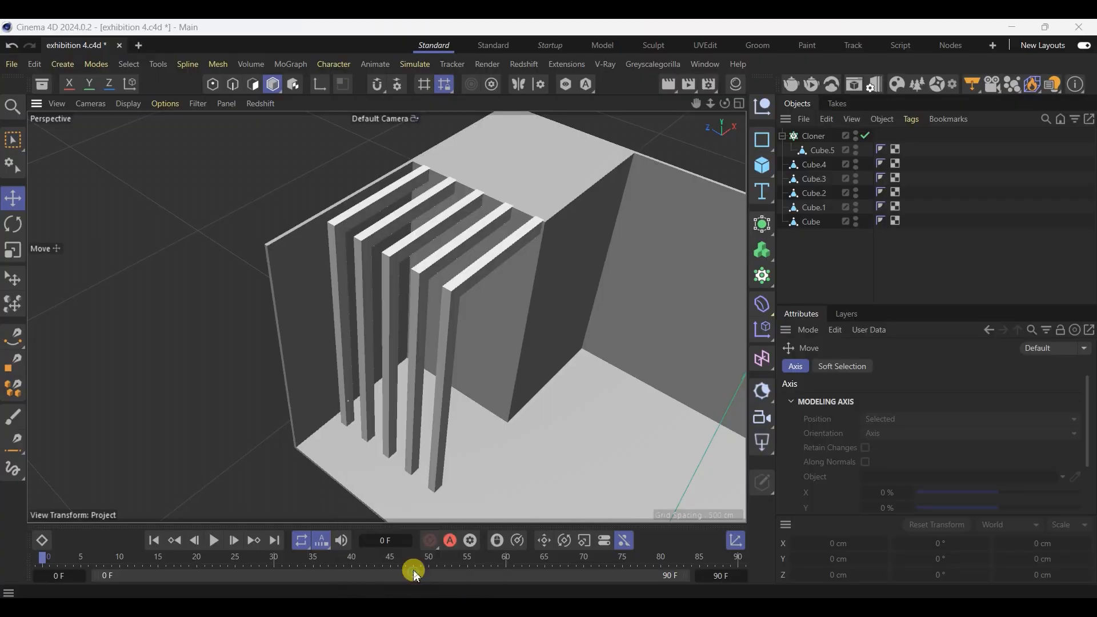
{"action": "left_click_drag", "start_coordinate": [455, 301], "coordinate": [467, 210], "text": "alt"}
{"action": "left_click", "coordinate": [468, 200]}
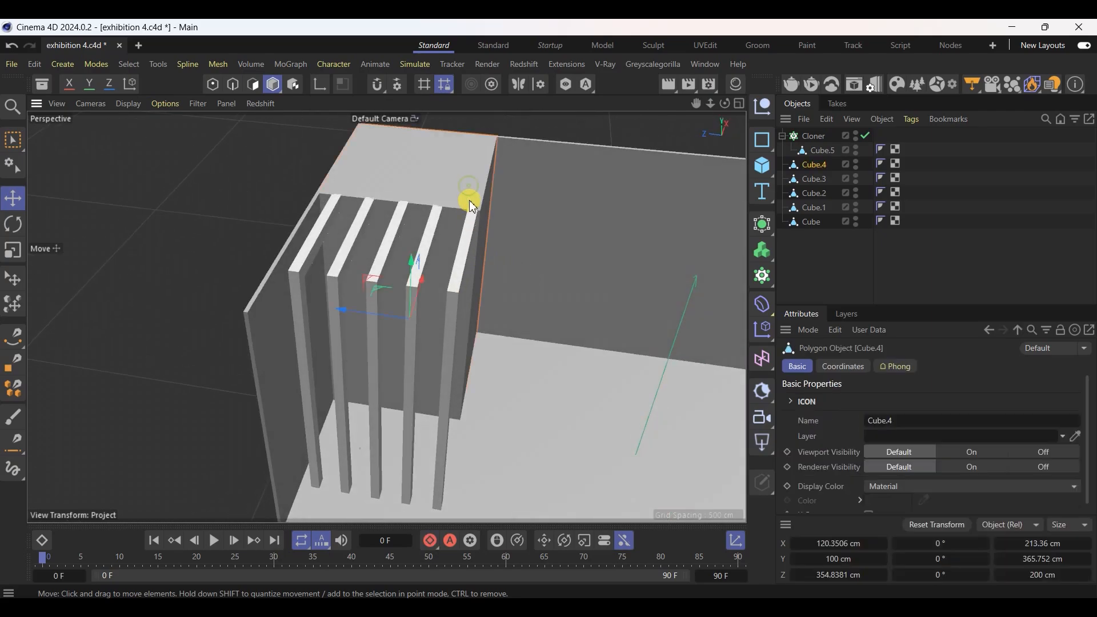
{"action": "key", "text": "alt+Tab"}
{"action": "left_click", "coordinate": [498, 547]}
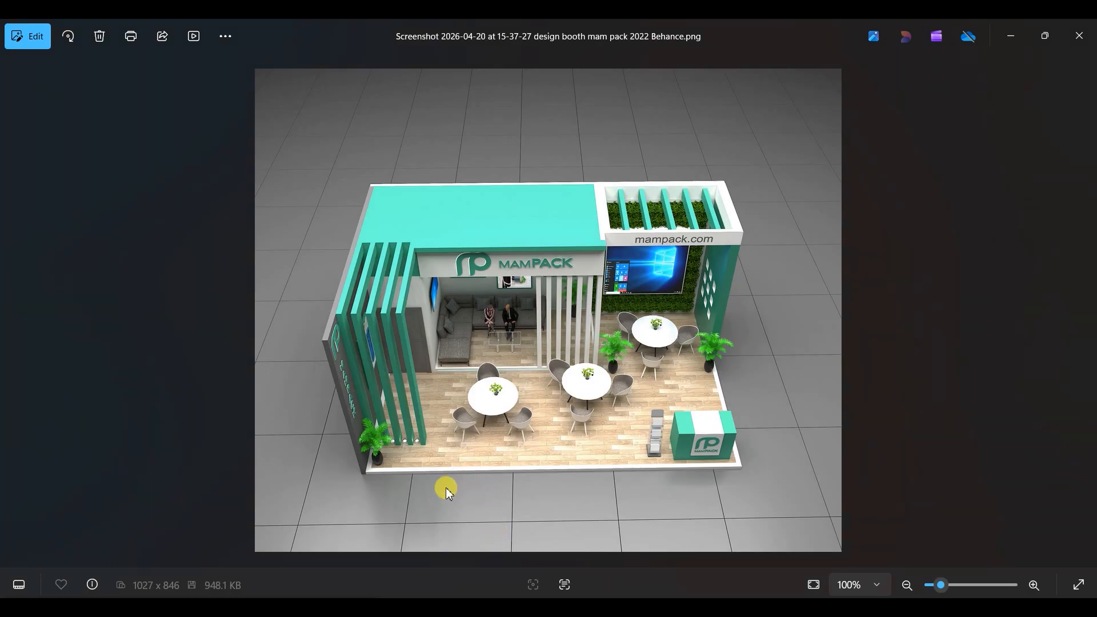
{"action": "scroll", "coordinate": [413, 340], "scroll_direction": "up", "scroll_amount": 5}
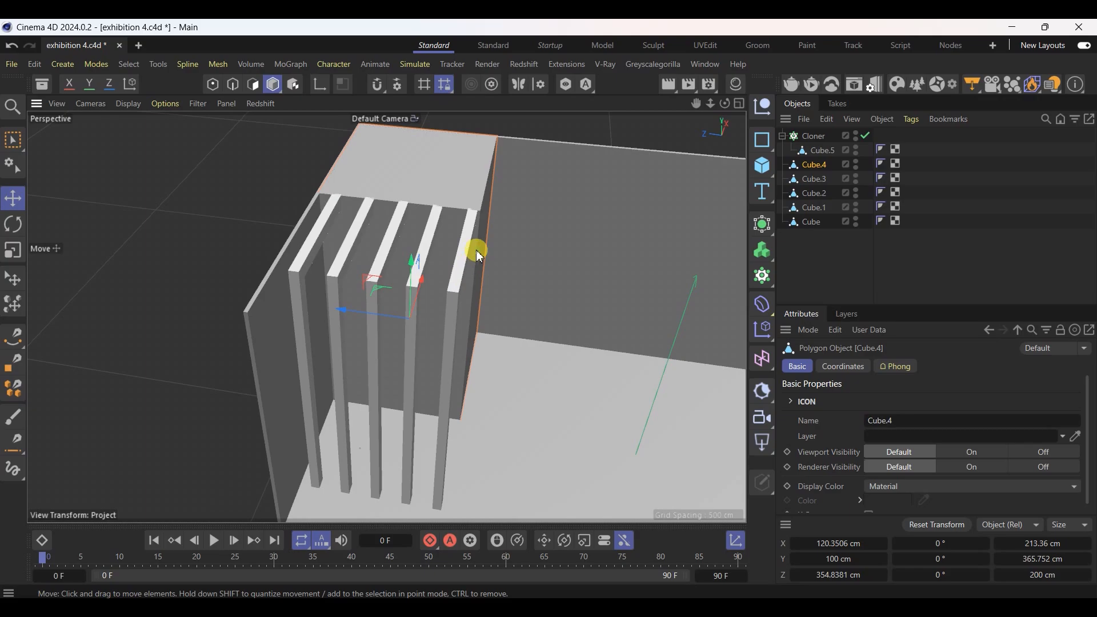
Set the corner room block's Z size to 152.4 cm and move it along Z to about 378.31 cm
{"action": "left_click", "coordinate": [1044, 574]}
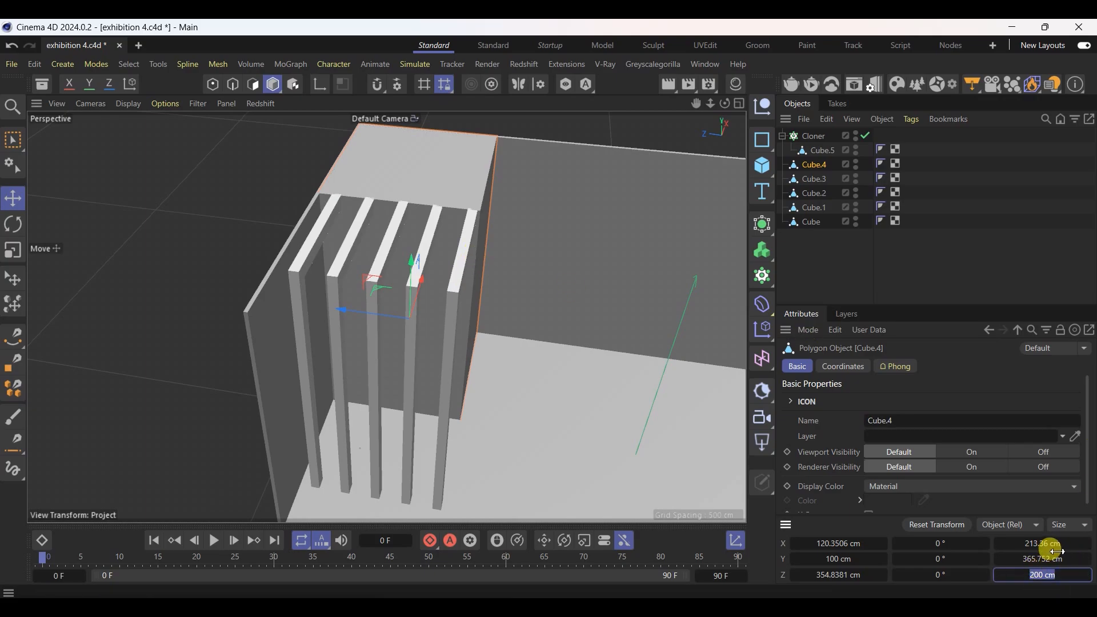
{"action": "type", "text": "152.4"}
{"action": "key", "text": "Return"}
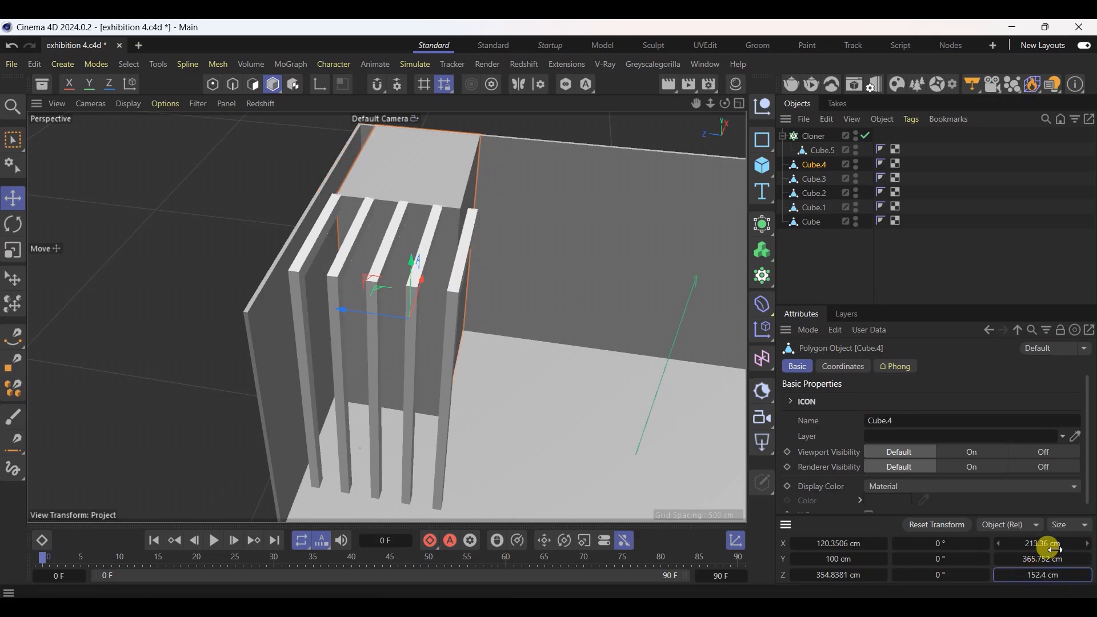
{"action": "left_click_drag", "start_coordinate": [355, 307], "coordinate": [330, 316]}
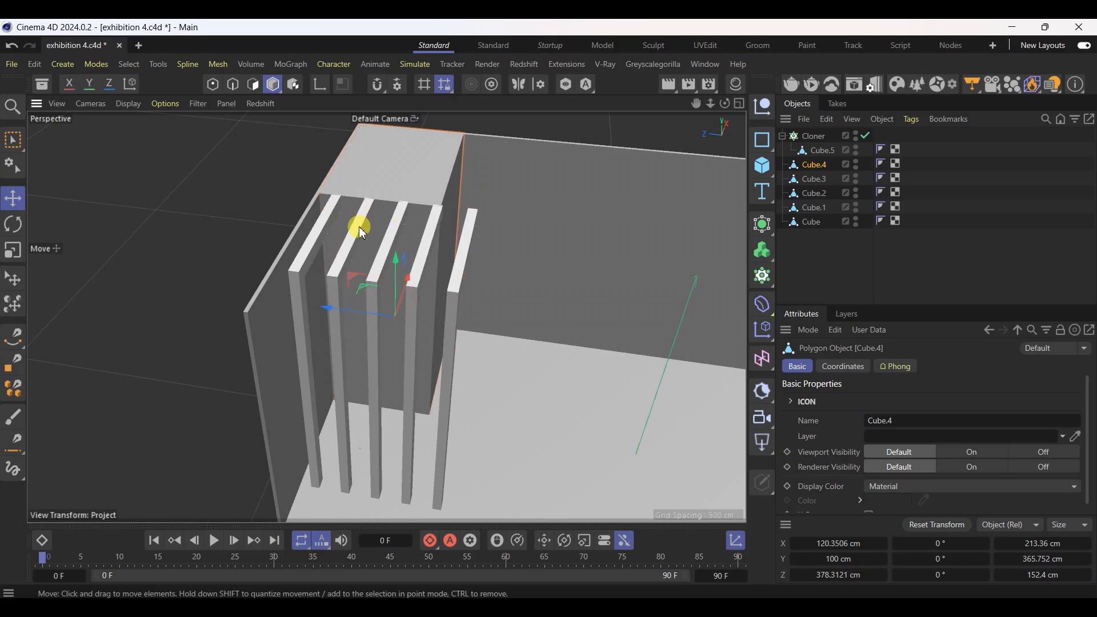
Move the Cloner along Z to about 380.37 cm and reduce its Z step size to about 27.49 cm
{"action": "left_click", "coordinate": [360, 232]}
{"action": "left_click_drag", "start_coordinate": [297, 434], "coordinate": [268, 441]}
{"action": "left_click_drag", "start_coordinate": [303, 392], "coordinate": [324, 414], "text": "alt"}
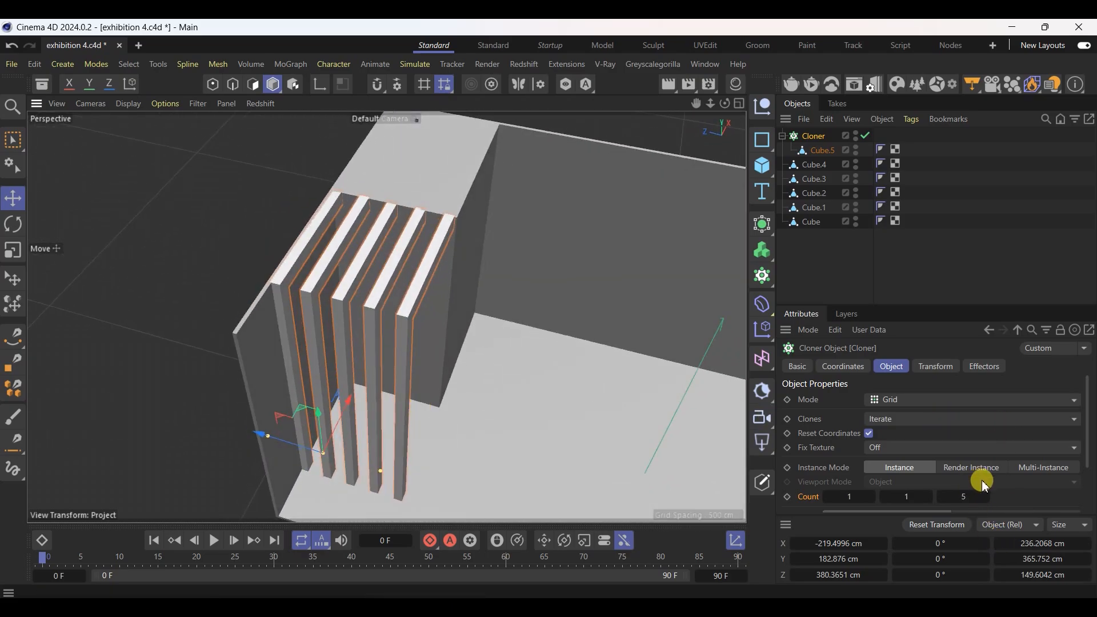
{"action": "scroll", "coordinate": [979, 480], "scroll_direction": "down", "scroll_amount": 2}
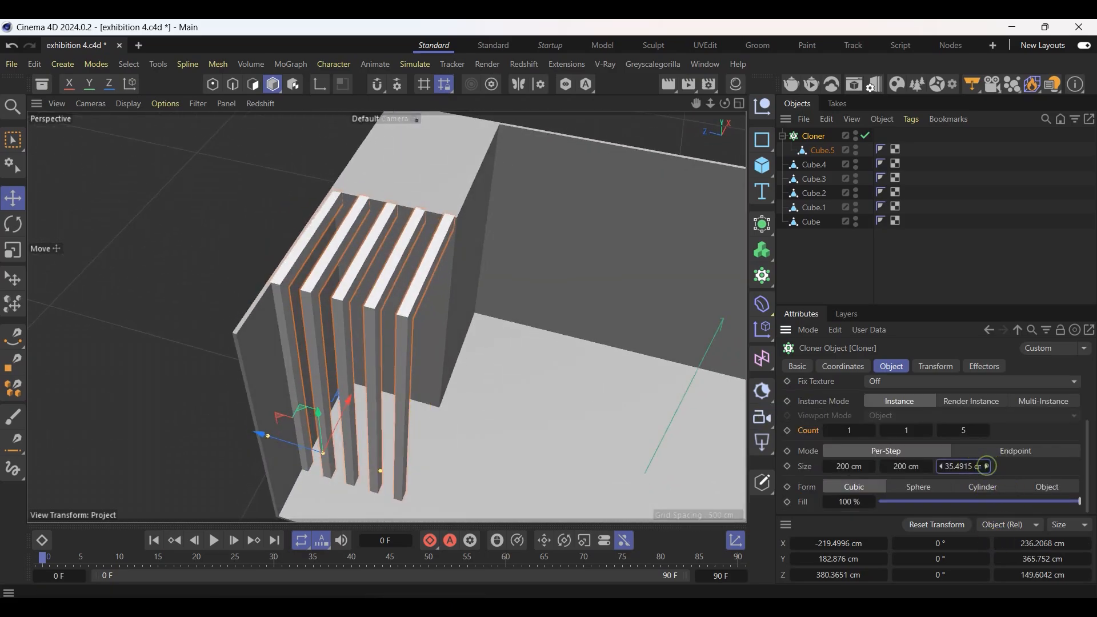
{"action": "left_click_drag", "start_coordinate": [987, 467], "coordinate": [971, 466]}
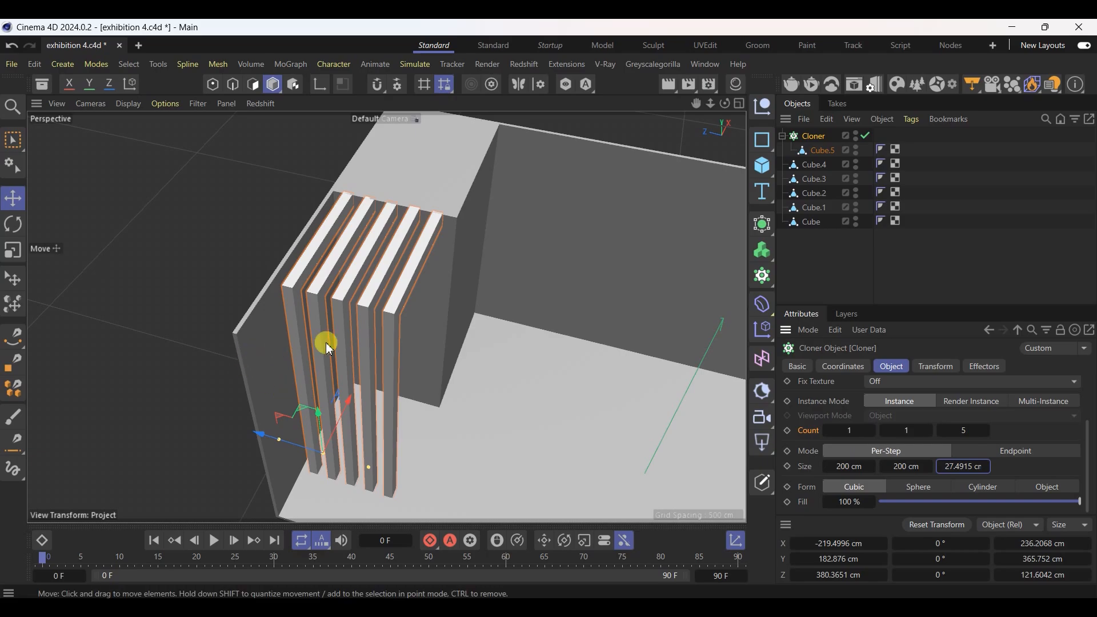
Widen the Cloner's Z step size to about 31.49 cm and move the Cloner along Z to about 372.32 cm
{"action": "left_click_drag", "start_coordinate": [326, 342], "coordinate": [411, 350], "text": "alt"}
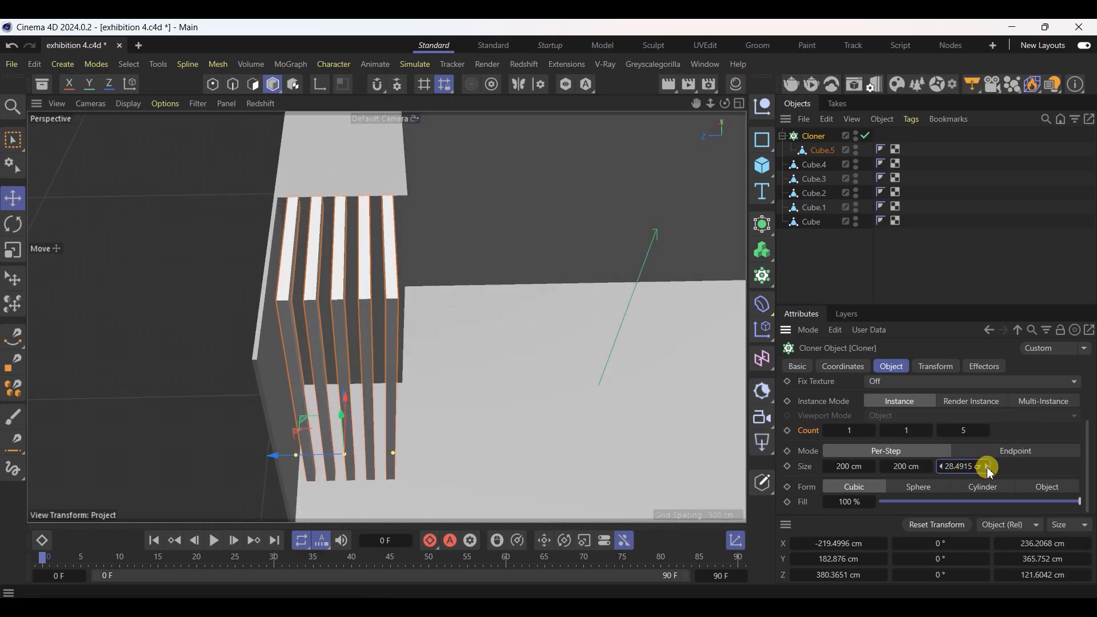
{"action": "left_click_drag", "start_coordinate": [992, 473], "coordinate": [993, 468]}
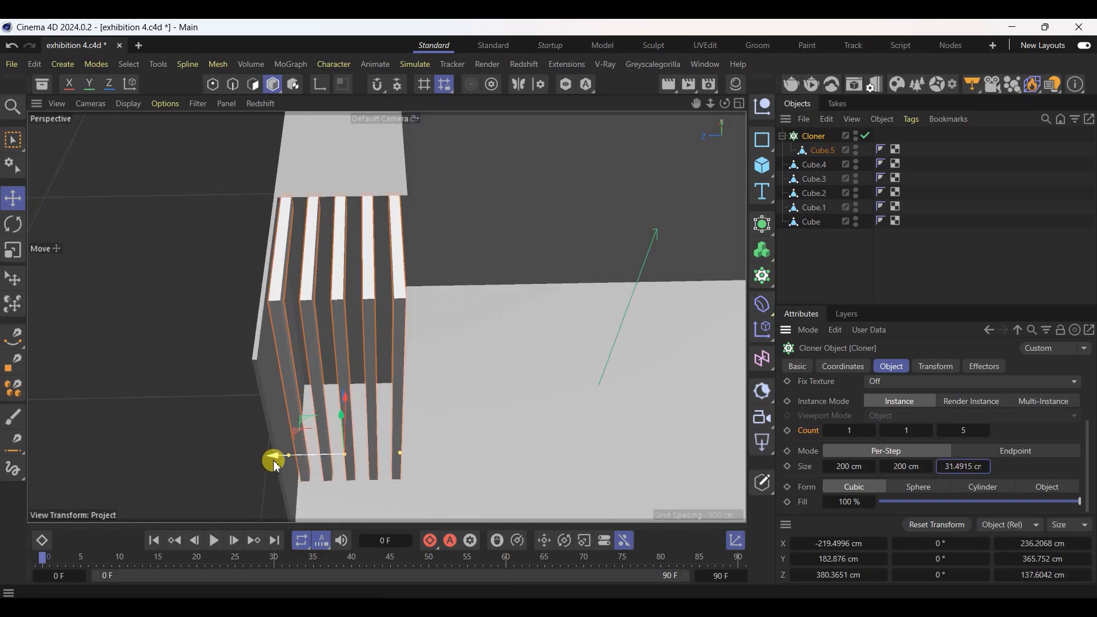
{"action": "left_click_drag", "start_coordinate": [276, 467], "coordinate": [285, 471]}
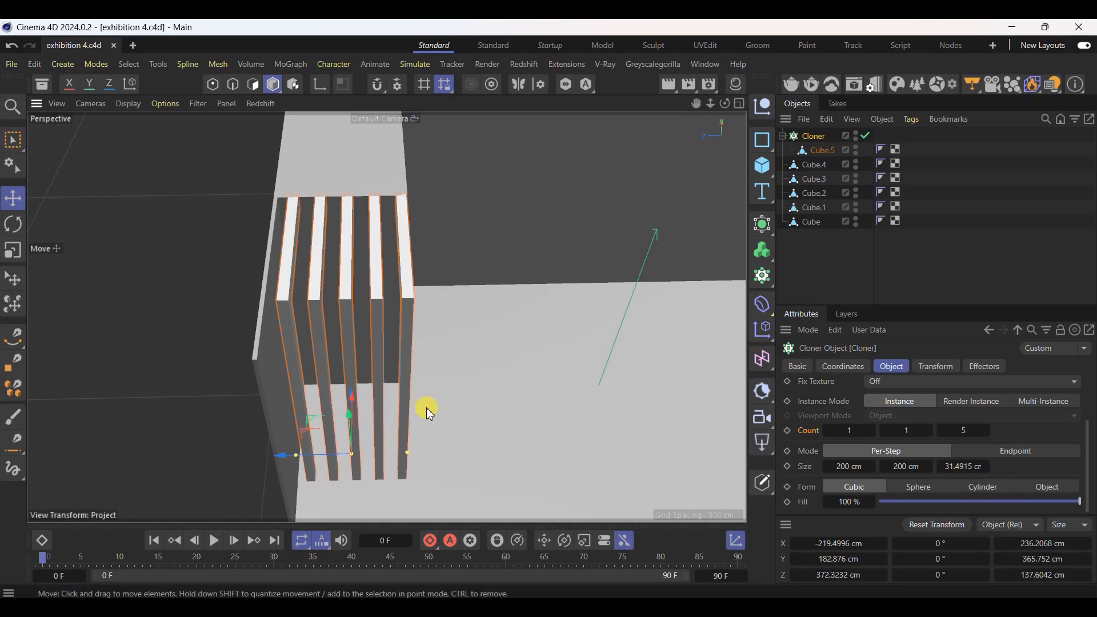
{"action": "left_click_drag", "start_coordinate": [429, 413], "coordinate": [465, 311], "text": "alt"}
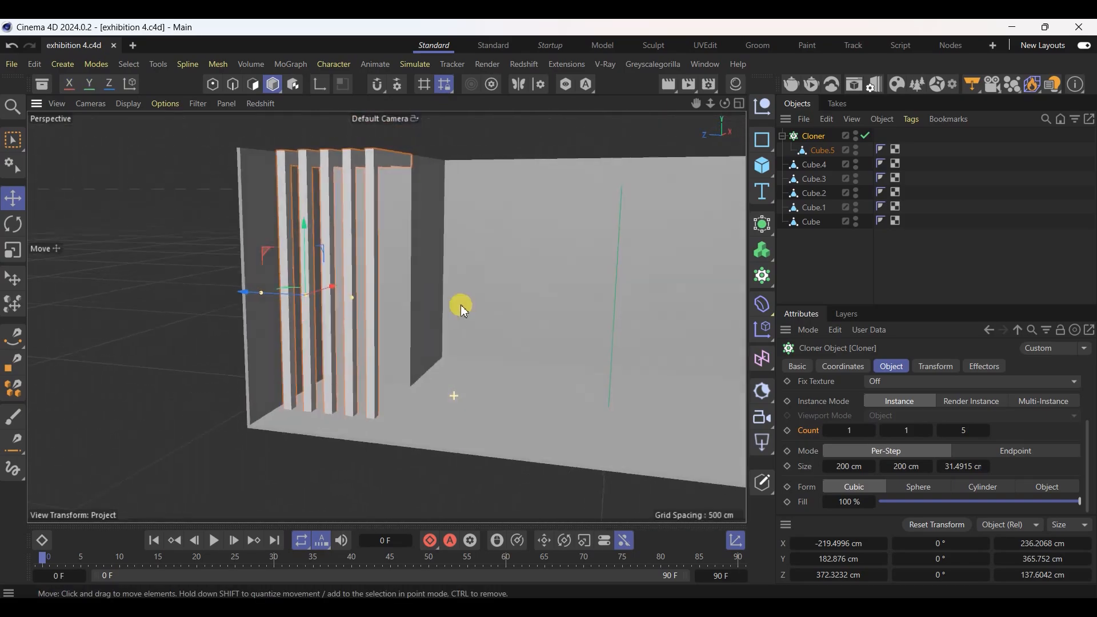
{"action": "left_click_drag", "start_coordinate": [225, 421], "coordinate": [485, 423], "text": "alt"}
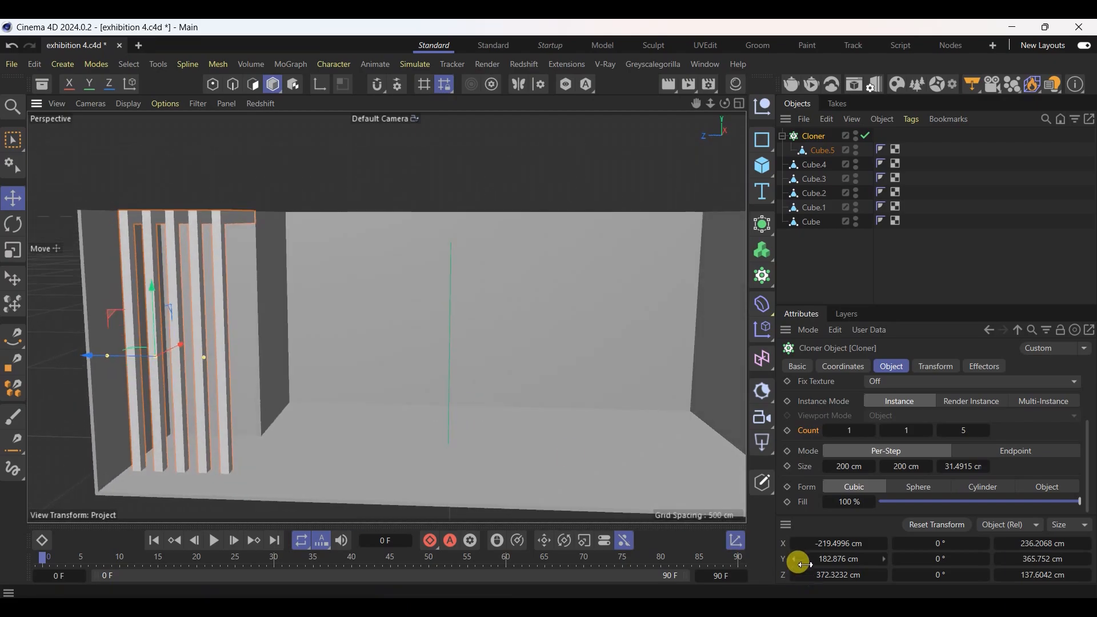
Check the overhead and side reference renders, duplicate the corner room block to about Z 192.8 cm, and set the copy's height to 2 ft
{"action": "key", "text": "alt+Tab"}
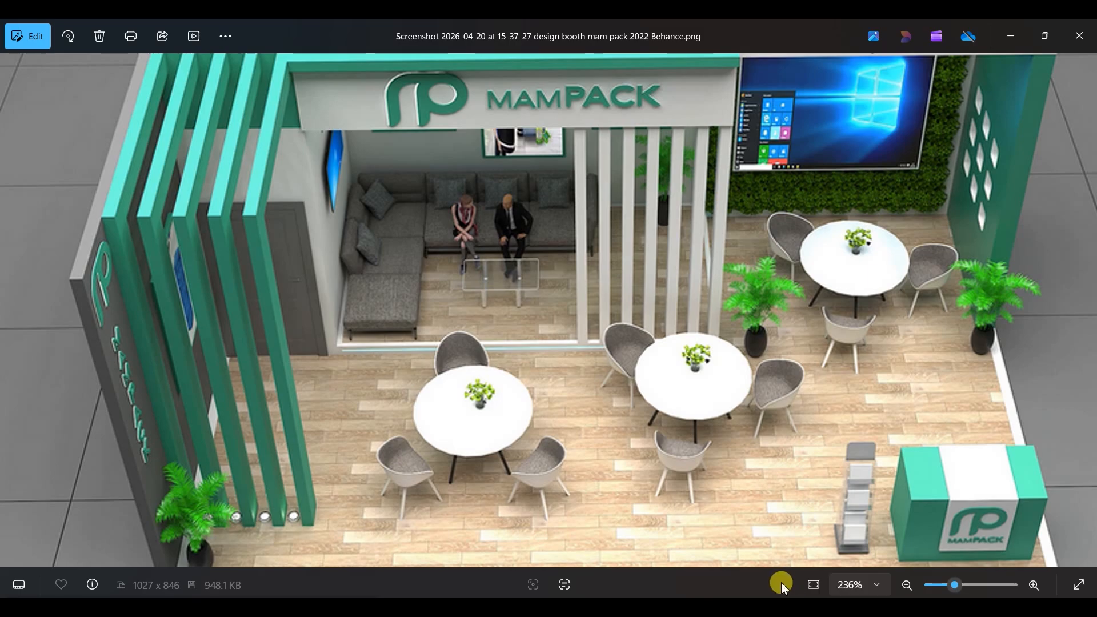
{"action": "scroll", "coordinate": [592, 481], "scroll_direction": "down", "scroll_amount": 3}
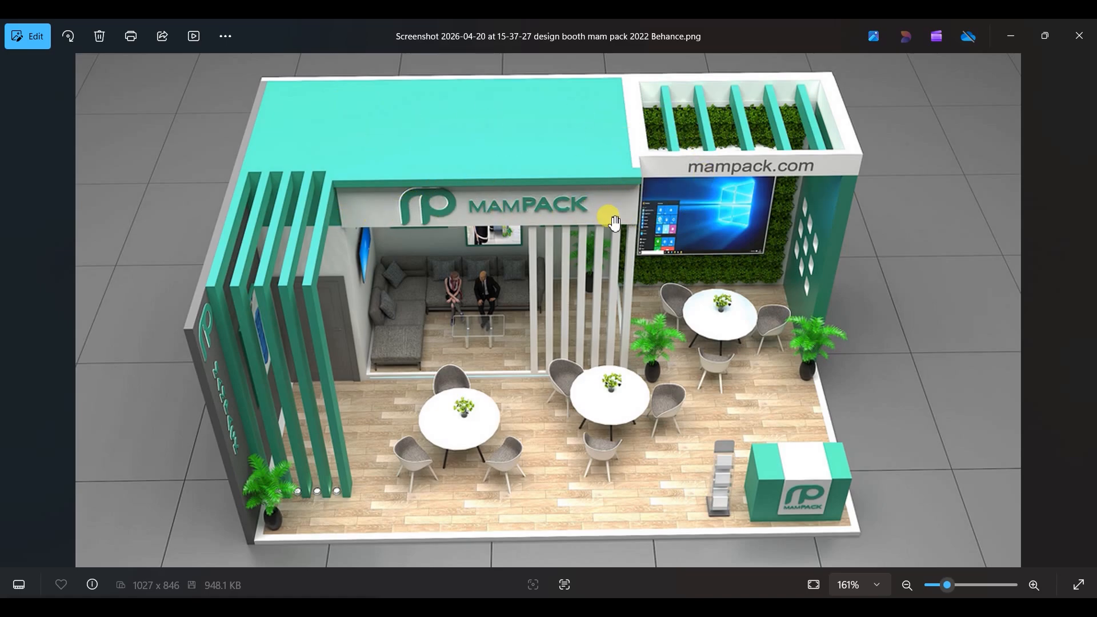
{"action": "key", "text": "Left"}
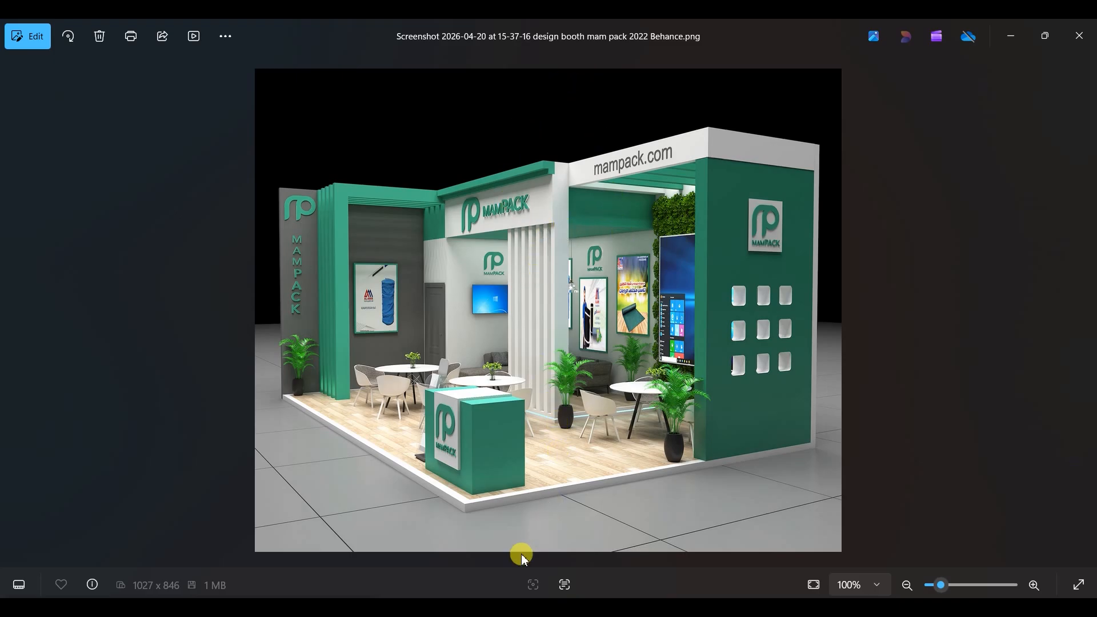
{"action": "mouse_move", "coordinate": [418, 610]}
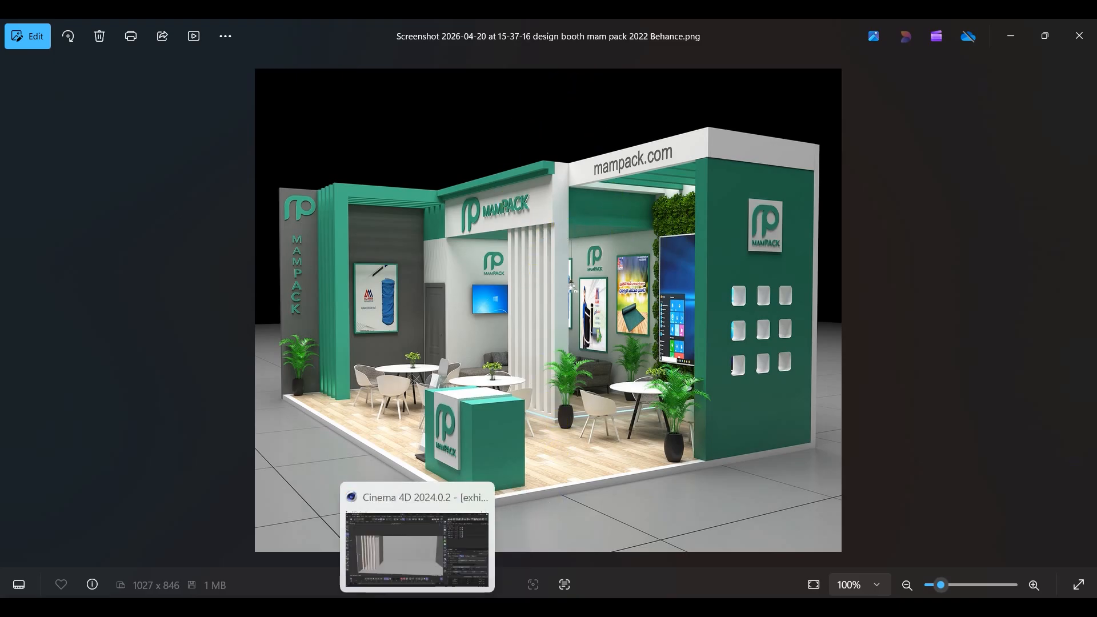
{"action": "left_click", "coordinate": [423, 567]}
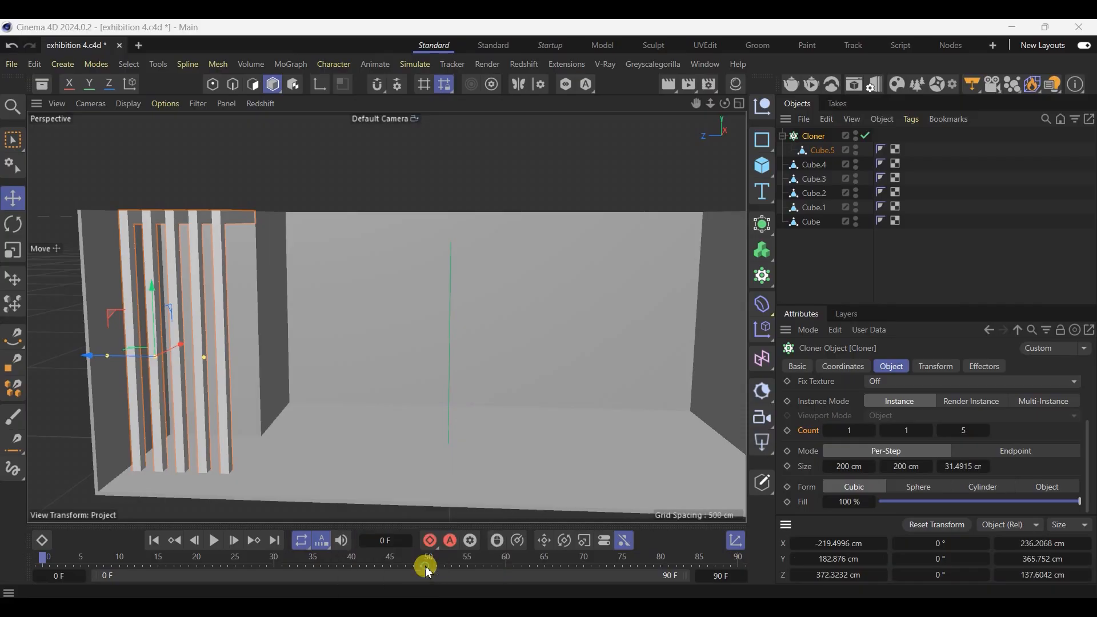
{"action": "left_click", "coordinate": [254, 309]}
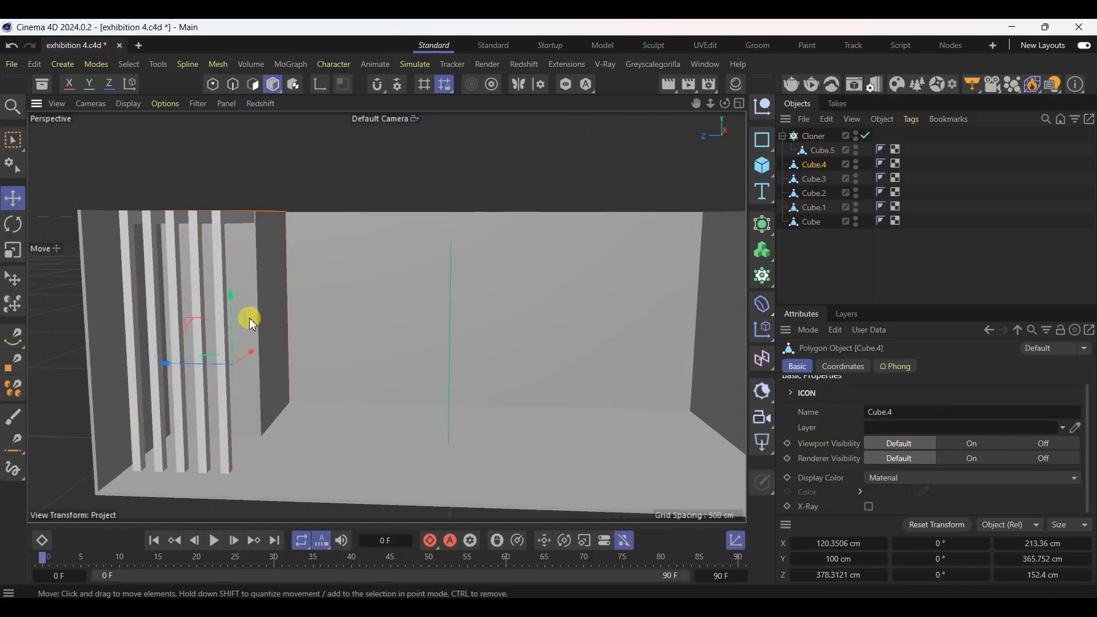
{"action": "left_click_drag", "start_coordinate": [171, 366], "coordinate": [268, 365], "text": "ctrl"}
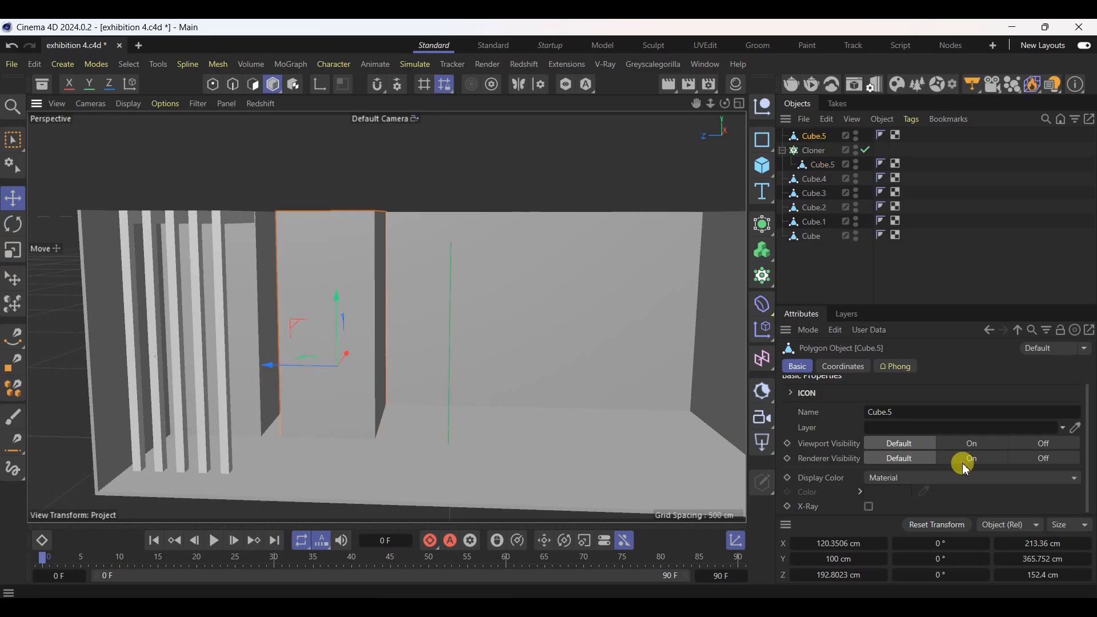
{"action": "left_click", "coordinate": [1055, 559]}
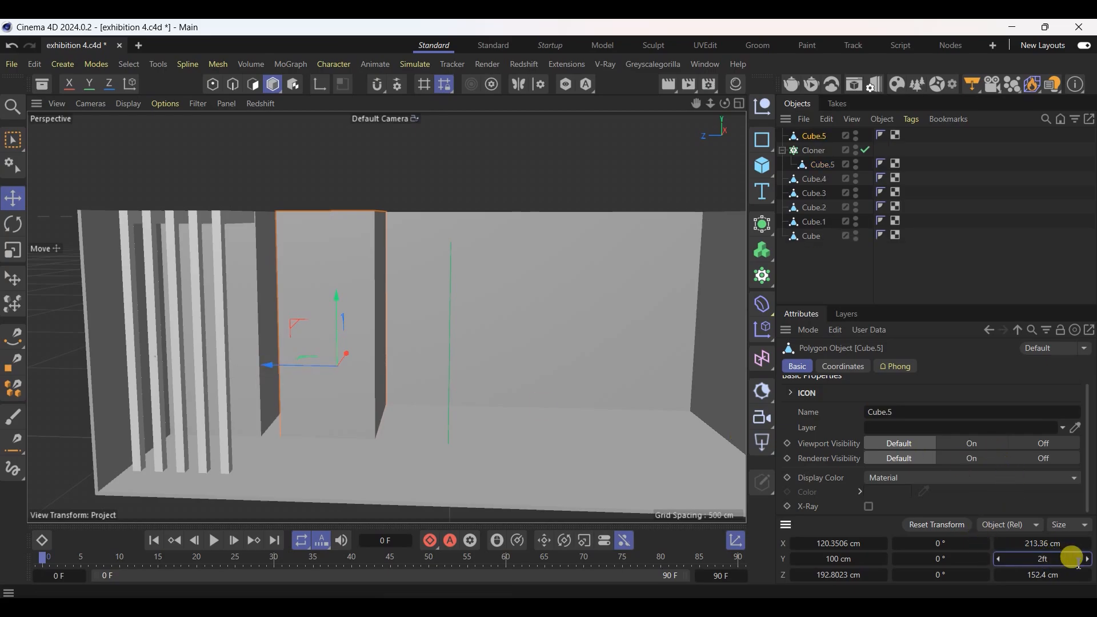
{"action": "type", "text": "2ft"}
{"action": "key", "text": "Return"}
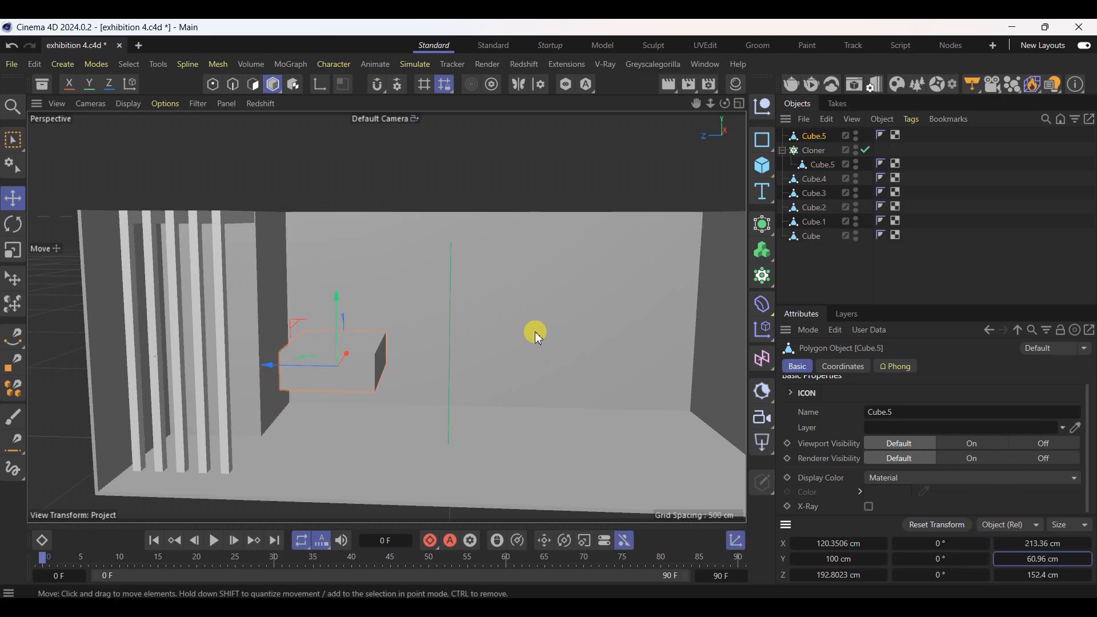
Align the 2 ft block with the corner room at about Y 321.62 cm and Z 226.29 cm, and save the scene
{"action": "left_click_drag", "start_coordinate": [336, 291], "coordinate": [350, 170]}
{"action": "scroll", "coordinate": [346, 130], "scroll_direction": "up", "scroll_amount": 5}
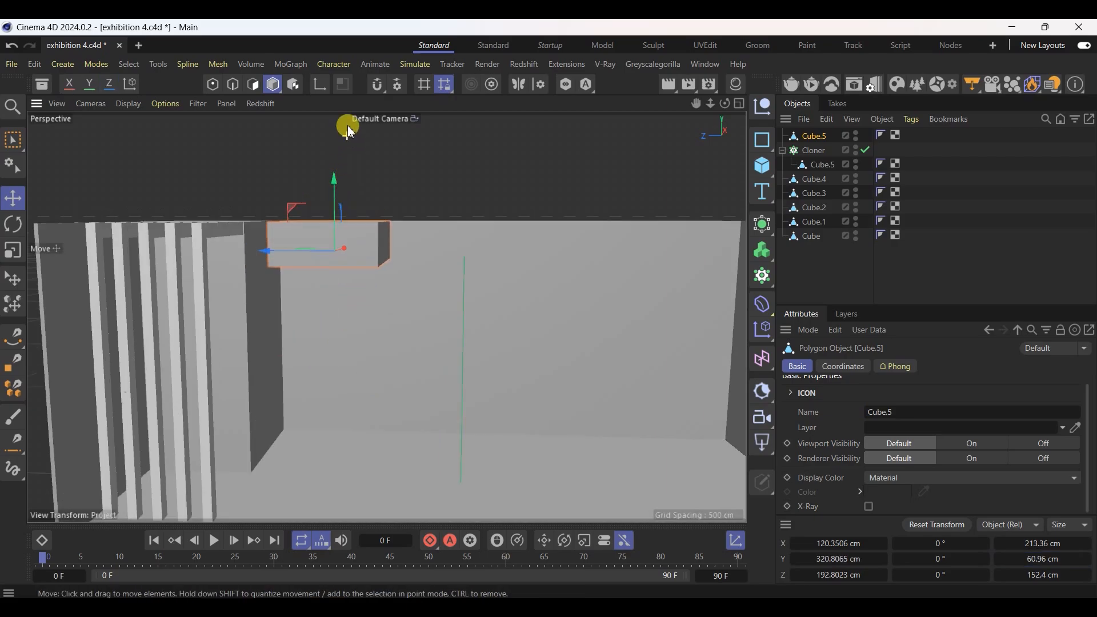
{"action": "left_click_drag", "start_coordinate": [298, 252], "coordinate": [261, 266], "text": "alt"}
{"action": "left_click_drag", "start_coordinate": [232, 280], "coordinate": [243, 275]}
{"action": "scroll", "coordinate": [246, 263], "scroll_direction": "up", "scroll_amount": 6}
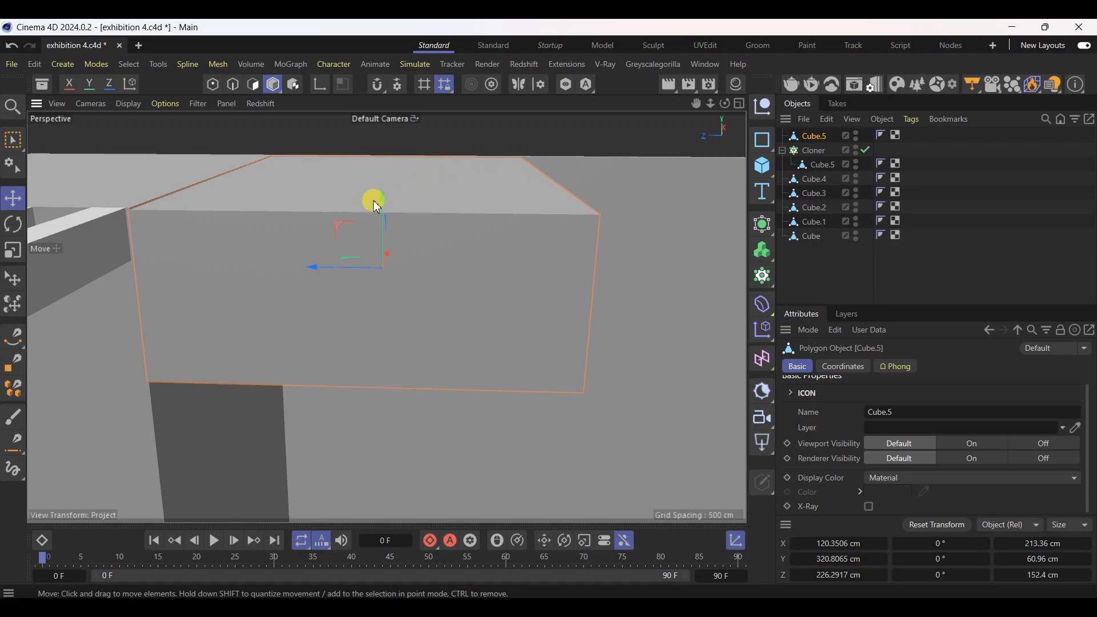
{"action": "left_click_drag", "start_coordinate": [381, 200], "coordinate": [386, 198]}
{"action": "scroll", "coordinate": [379, 235], "scroll_direction": "down", "scroll_amount": 6}
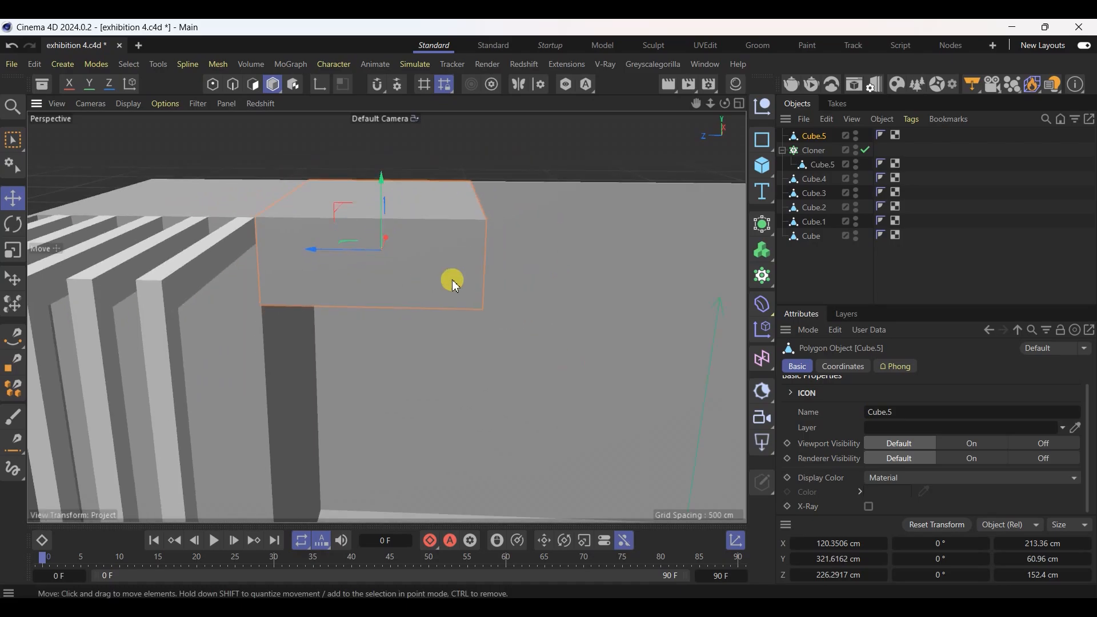
{"action": "mouse_move", "coordinate": [452, 279]}
{"action": "left_mouse_down", "text": "alt"}
{"action": "mouse_move", "coordinate": [329, 287]}
{"action": "mouse_move", "coordinate": [444, 274]}
{"action": "left_mouse_up", "text": "alt"}
{"action": "key", "text": "ctrl+s"}
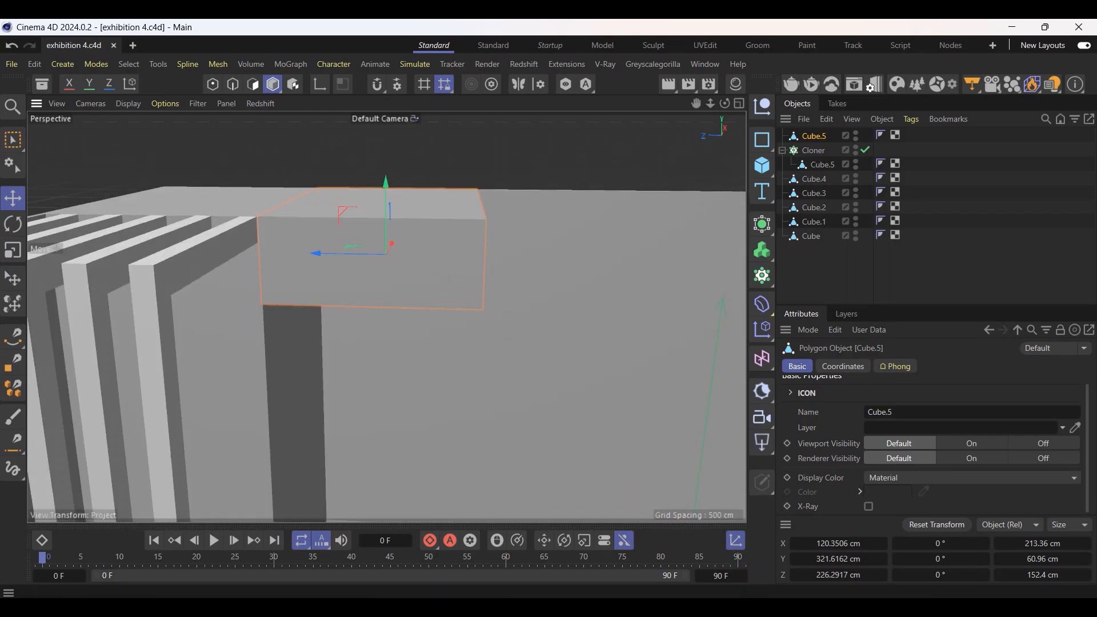
Examine the proportions of the MAMPACK header above the lounge in the front and side reference renders
{"action": "key", "text": "alt+Tab"}
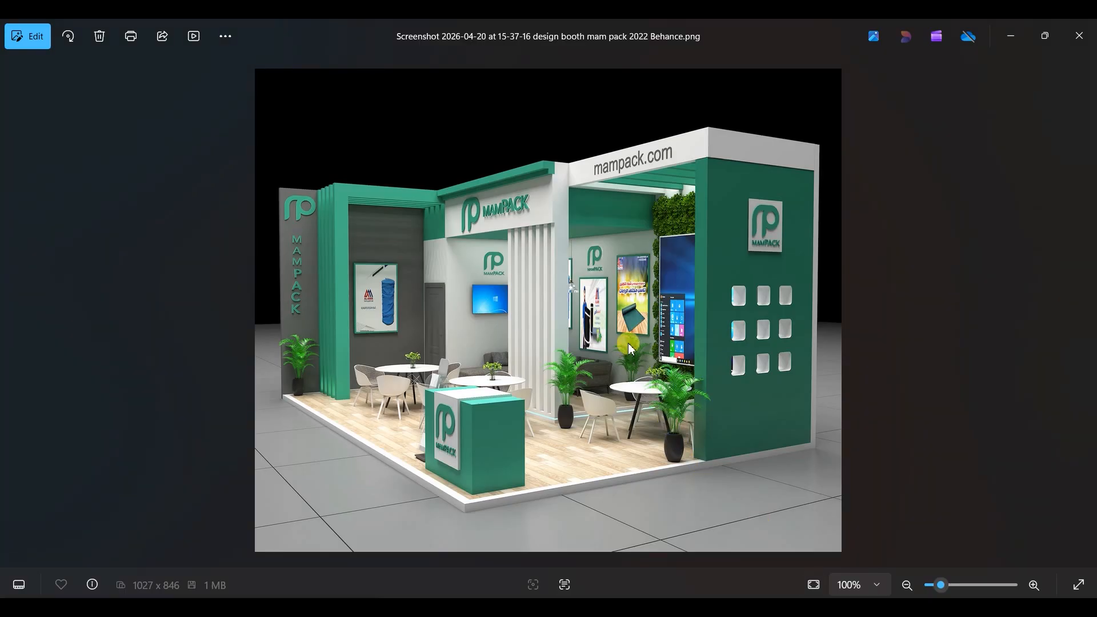
{"action": "key", "text": "Left"}
{"action": "key", "text": "Left"}
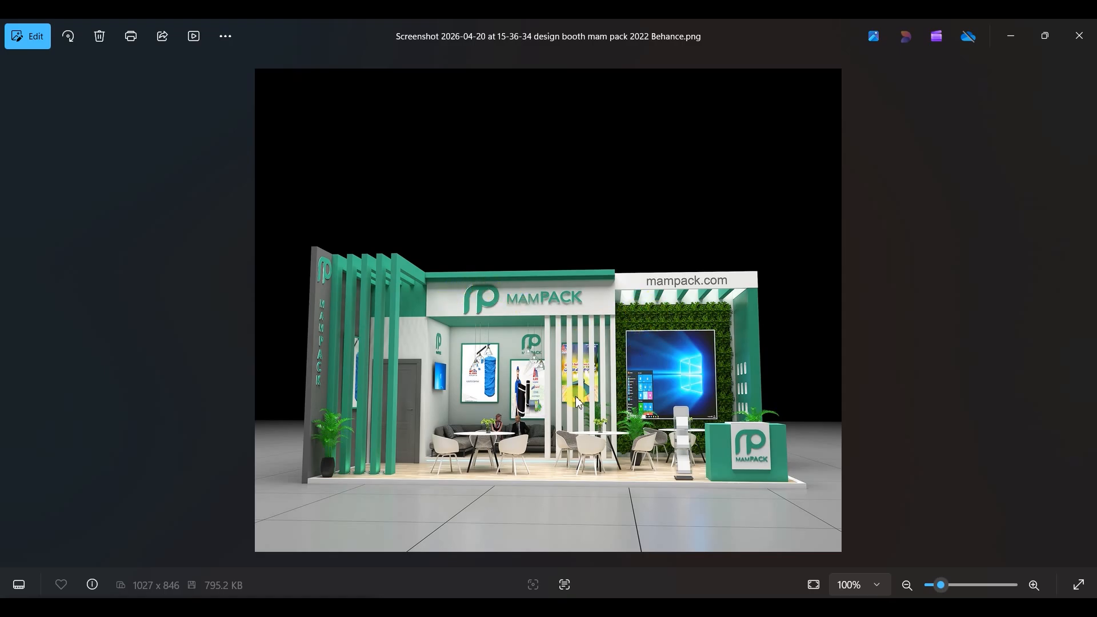
{"action": "scroll", "coordinate": [589, 344], "scroll_direction": "up", "scroll_amount": 5}
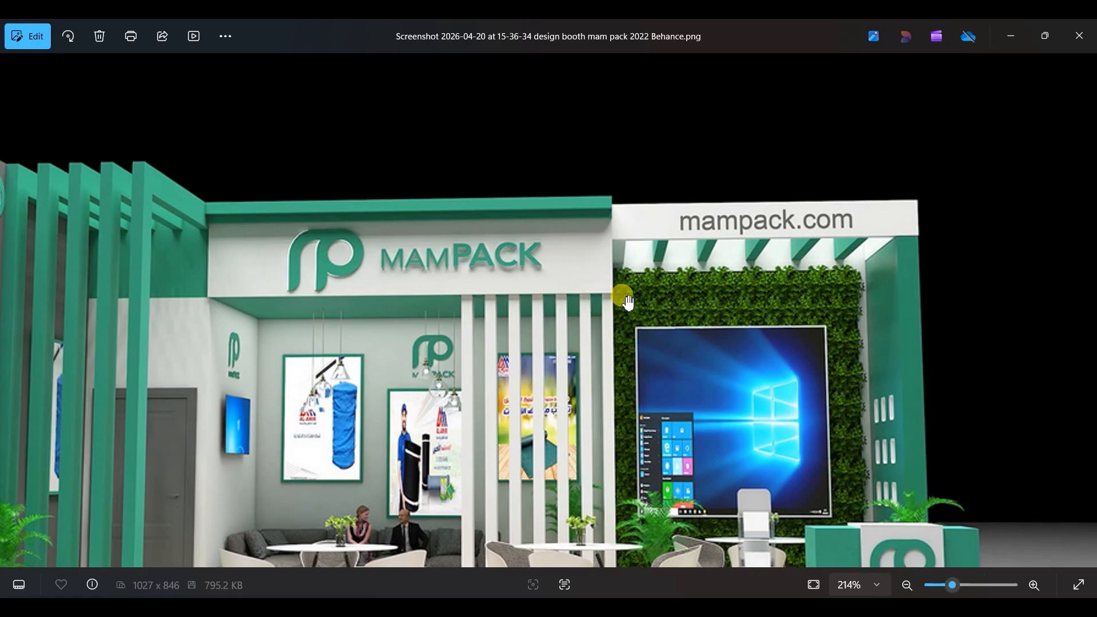
{"action": "key", "text": "Right"}
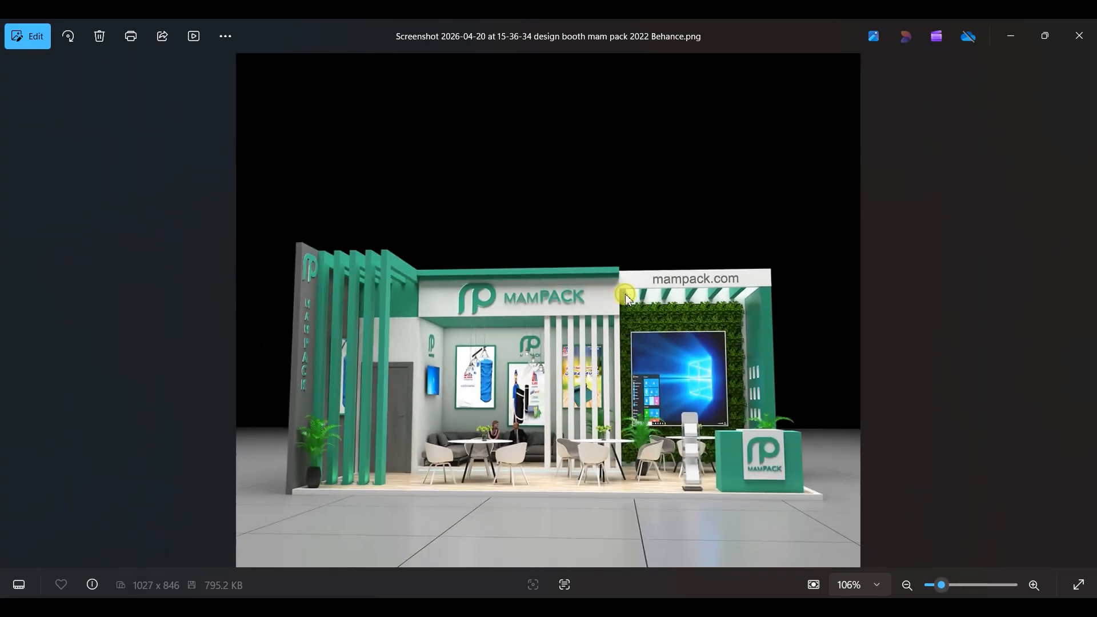
{"action": "key", "text": "Right"}
{"action": "key", "text": "Right"}
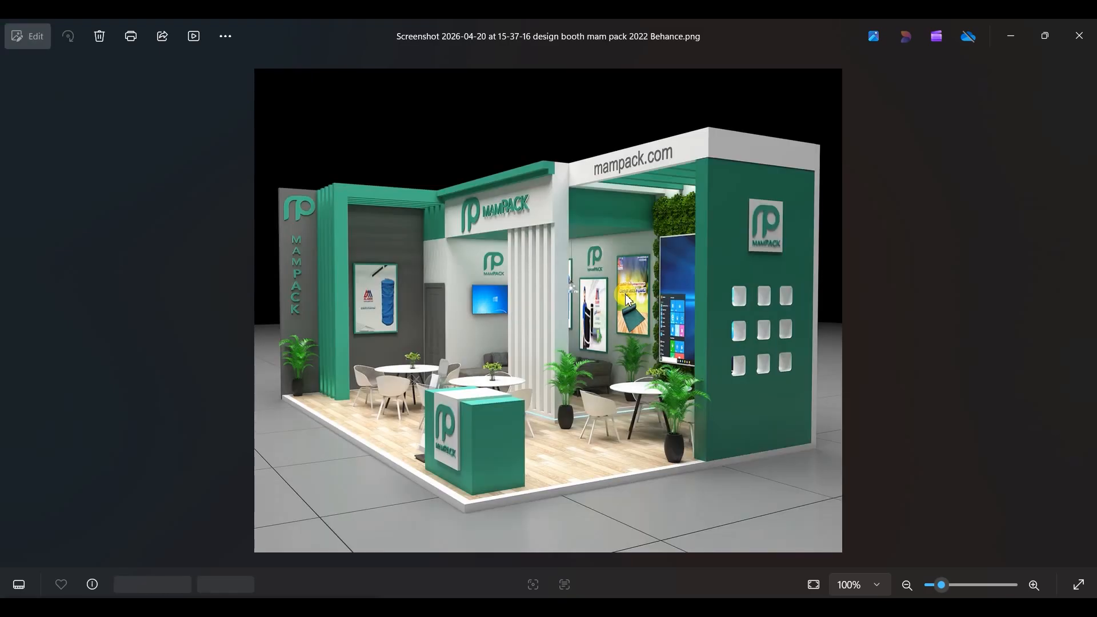
{"action": "key", "text": "Left"}
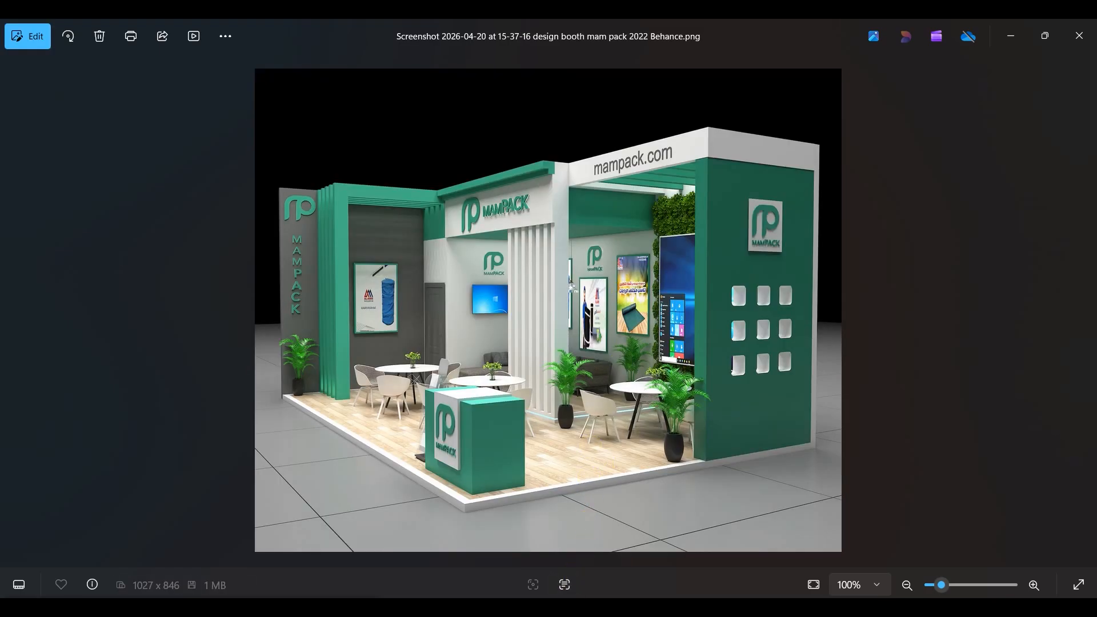
{"action": "left_click", "coordinate": [423, 546]}
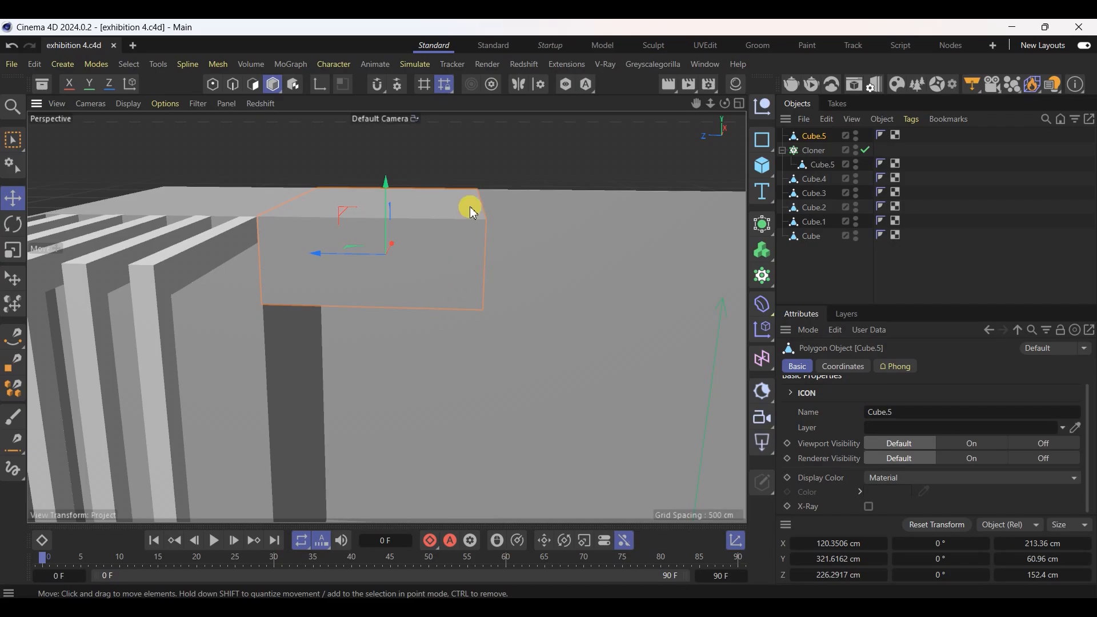
{"action": "left_click_drag", "start_coordinate": [473, 212], "coordinate": [421, 253], "text": "alt"}
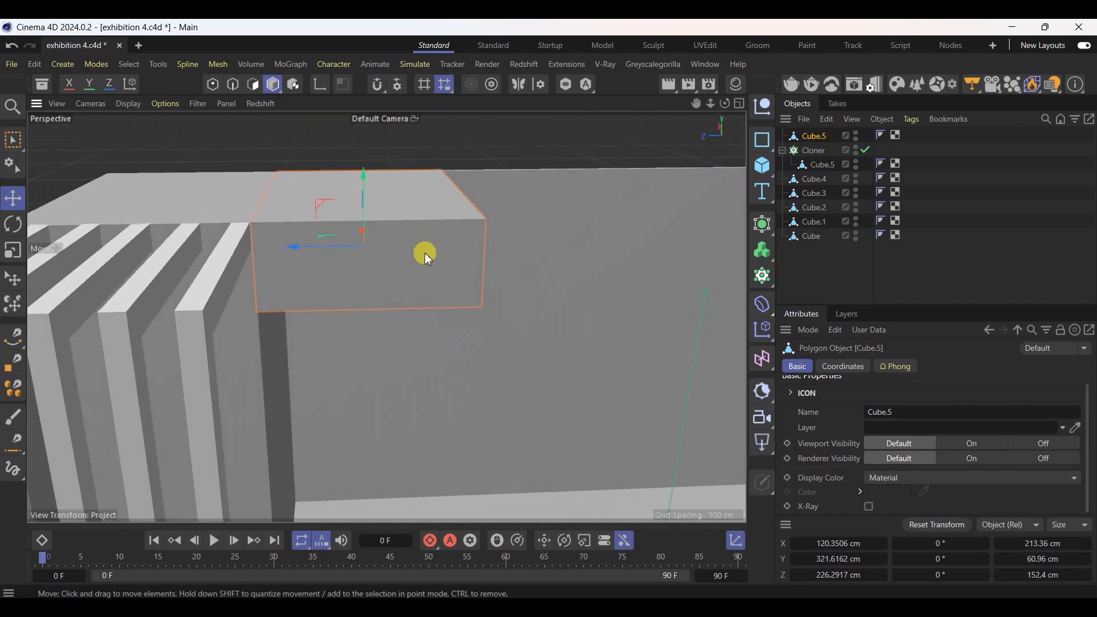
{"action": "double_click", "coordinate": [1052, 545]}
{"action": "type", "text": "12ft"}
{"action": "key", "text": "Return"}
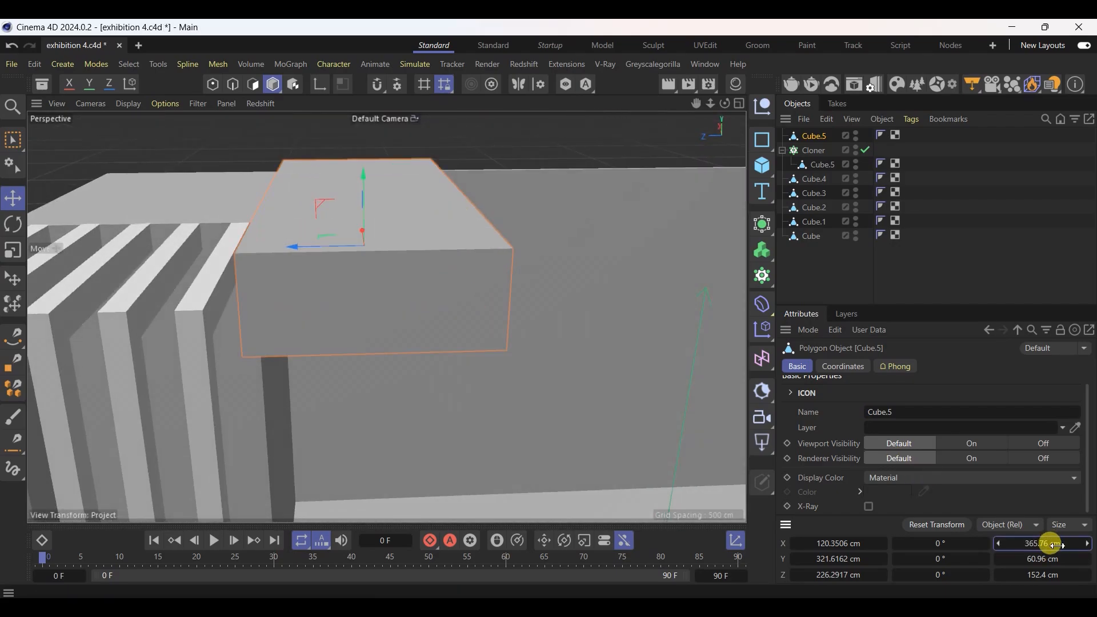
{"action": "key", "text": "ctrl+z"}
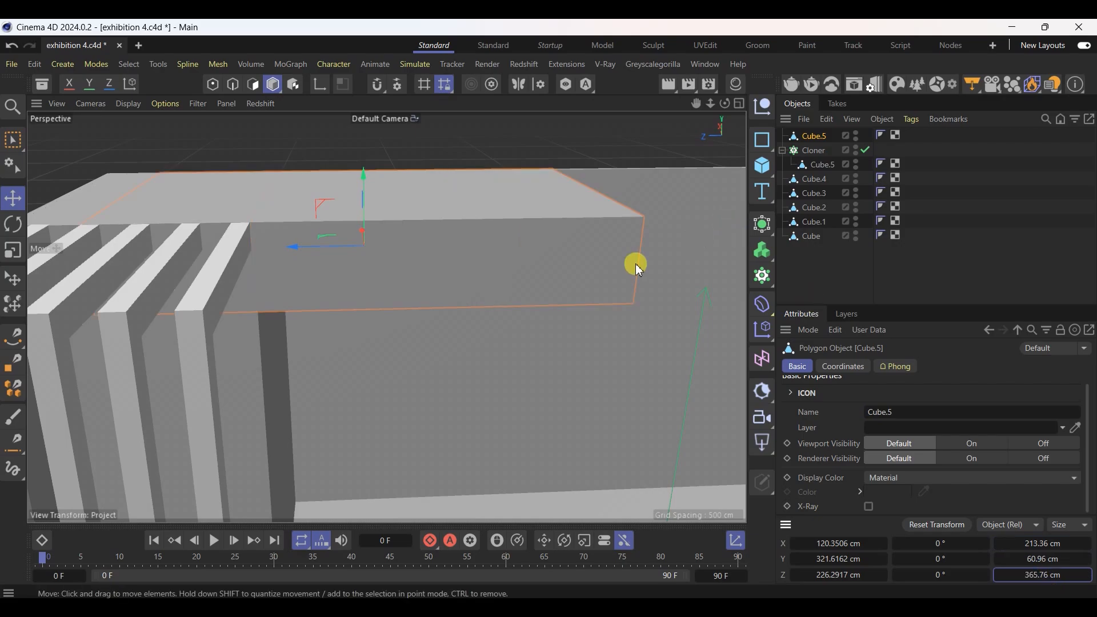
Move the header block along Z to about 119.12 cm so its end meets the corner room
{"action": "left_click_drag", "start_coordinate": [351, 260], "coordinate": [392, 228]}
{"action": "scroll", "coordinate": [97, 272], "scroll_direction": "down", "scroll_amount": 2}
{"action": "scroll", "coordinate": [407, 233], "scroll_direction": "up", "scroll_amount": 3}
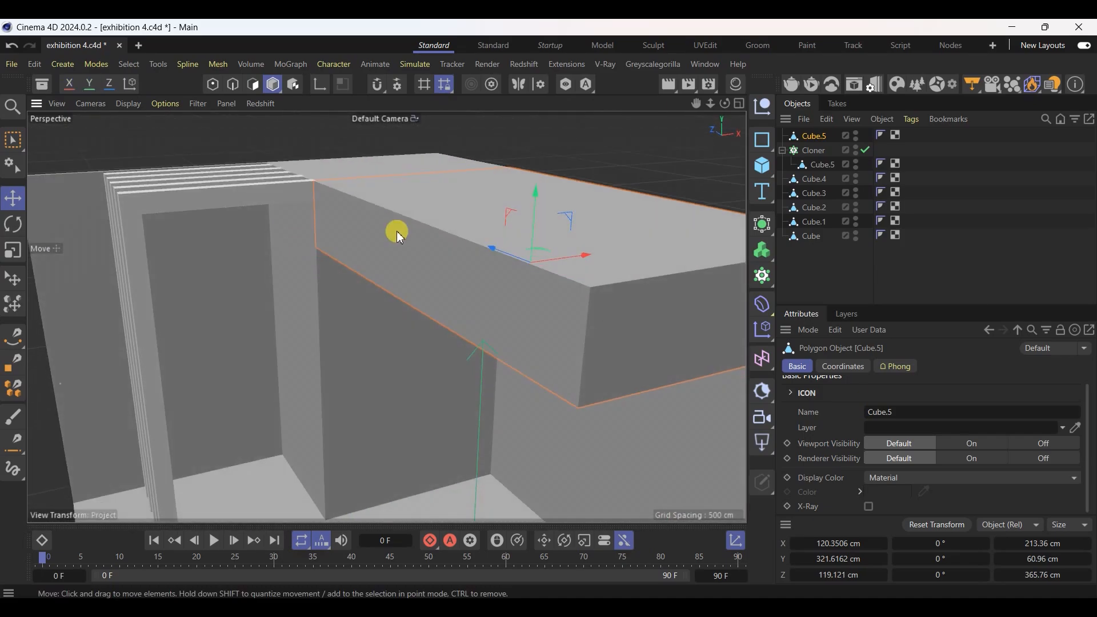
Pull the header block's front face back until the block's X size is about 195.33 cm
{"action": "left_click", "coordinate": [254, 85]}
{"action": "left_click_drag", "start_coordinate": [334, 260], "coordinate": [357, 273]}
{"action": "left_click", "coordinate": [13, 198]}
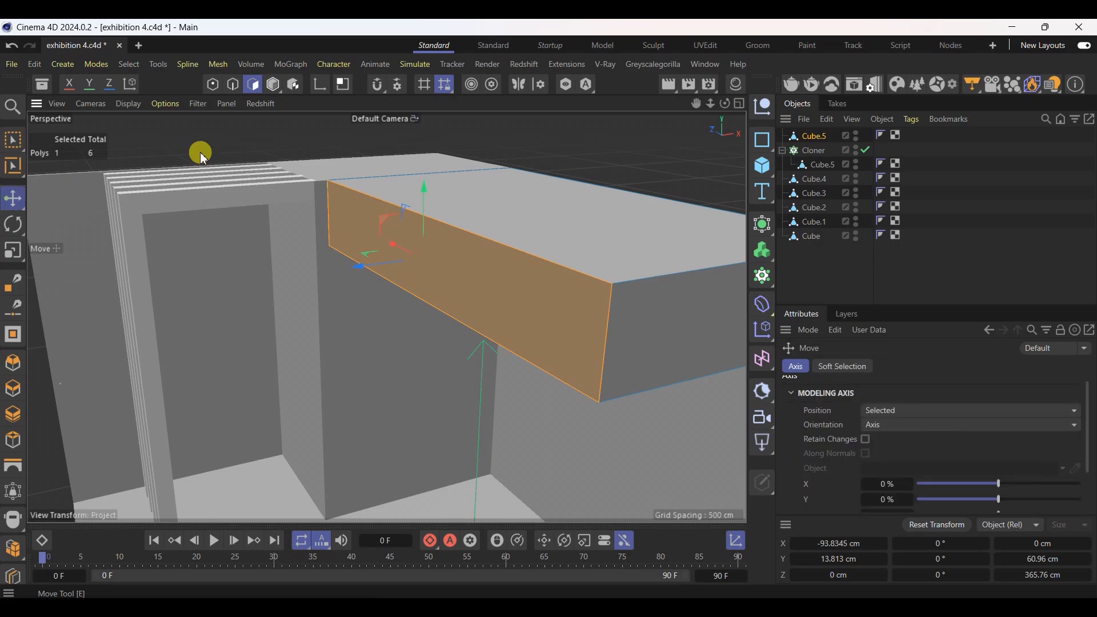
{"action": "left_click", "coordinate": [276, 88]}
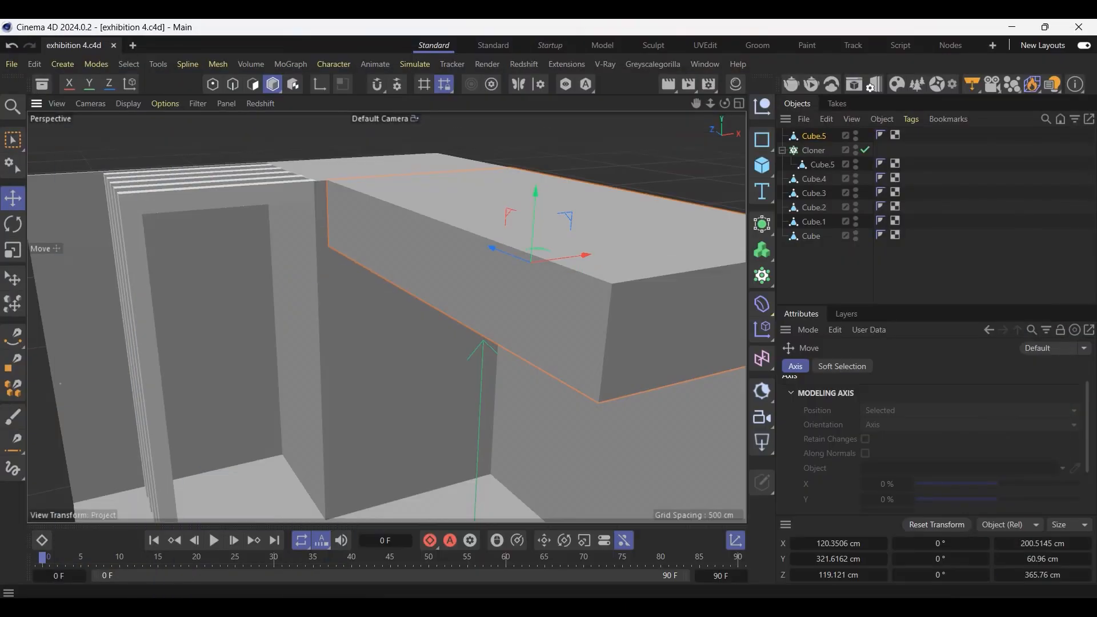
{"action": "scroll", "coordinate": [465, 345], "scroll_direction": "down", "scroll_amount": 5}
{"action": "left_click_drag", "start_coordinate": [487, 350], "coordinate": [499, 434], "text": "alt"}
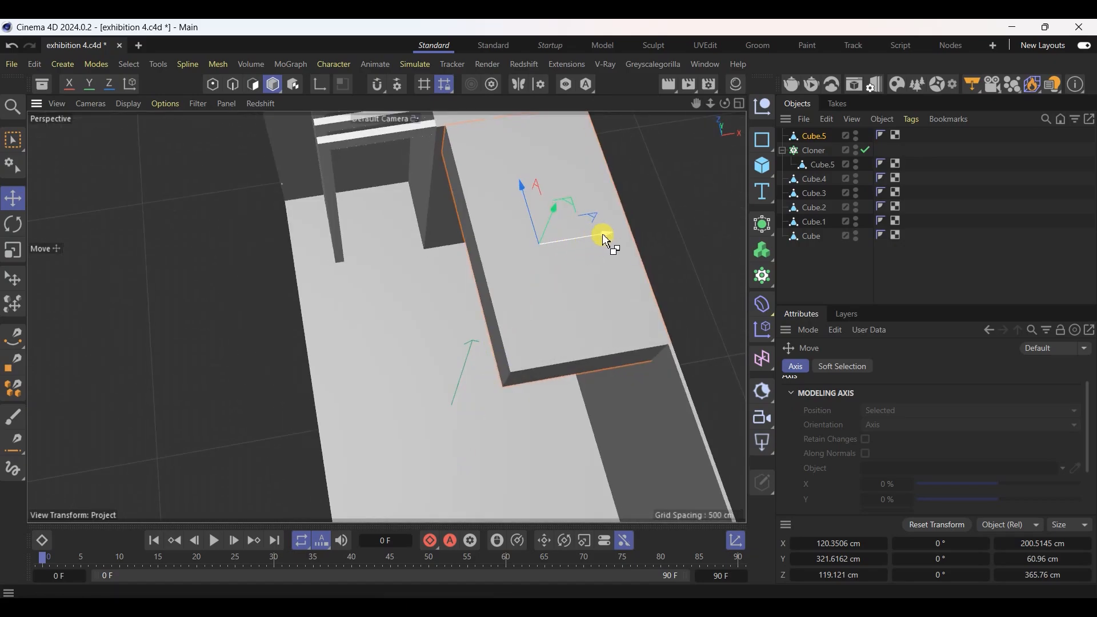
{"action": "left_click", "coordinate": [254, 86]}
{"action": "left_click_drag", "start_coordinate": [384, 177], "coordinate": [419, 237], "text": "alt"}
{"action": "left_click", "coordinate": [273, 84]}
{"action": "scroll", "coordinate": [332, 378], "scroll_direction": "down", "scroll_amount": 2}
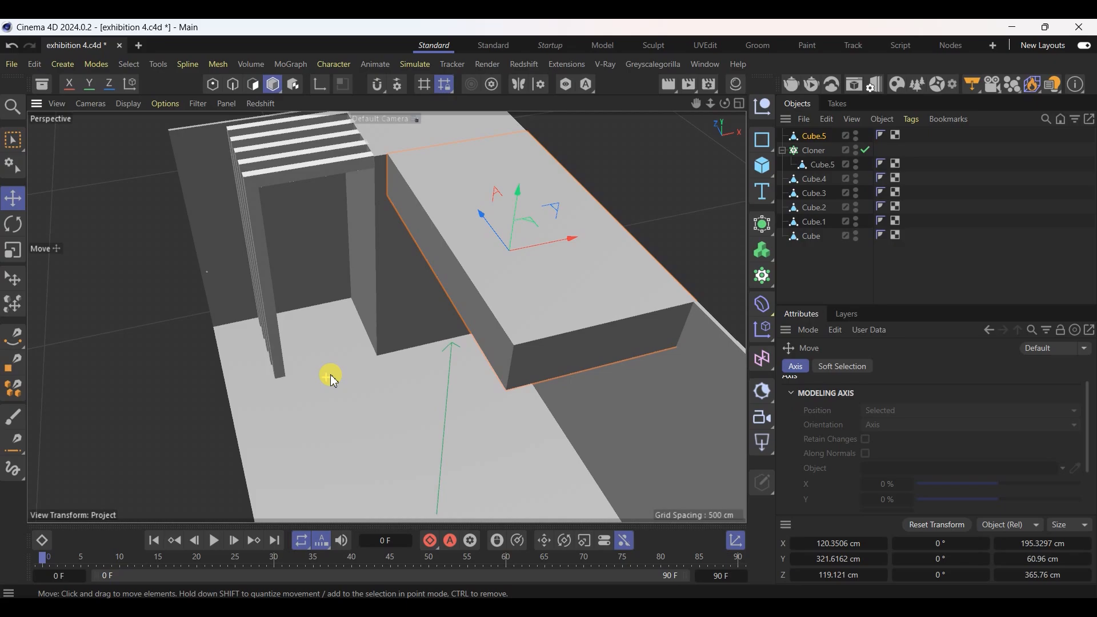
Duplicate the header block to about X -74.32 cm and pull the copy's front face back to about X 88.08 cm, forming a thin fascia
{"action": "scroll", "coordinate": [331, 378], "scroll_direction": "down", "scroll_amount": 2}
{"action": "left_click_drag", "start_coordinate": [517, 275], "coordinate": [422, 337]}
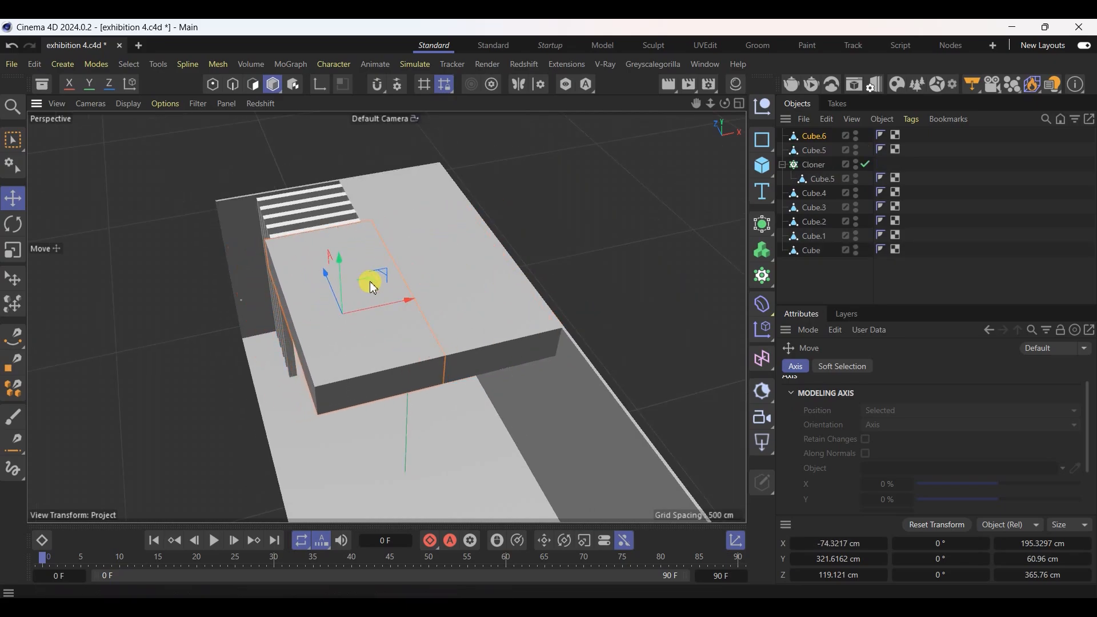
{"action": "left_click", "coordinate": [253, 84]}
{"action": "left_click", "coordinate": [286, 248]}
{"action": "left_click_drag", "start_coordinate": [286, 247], "coordinate": [326, 323]}
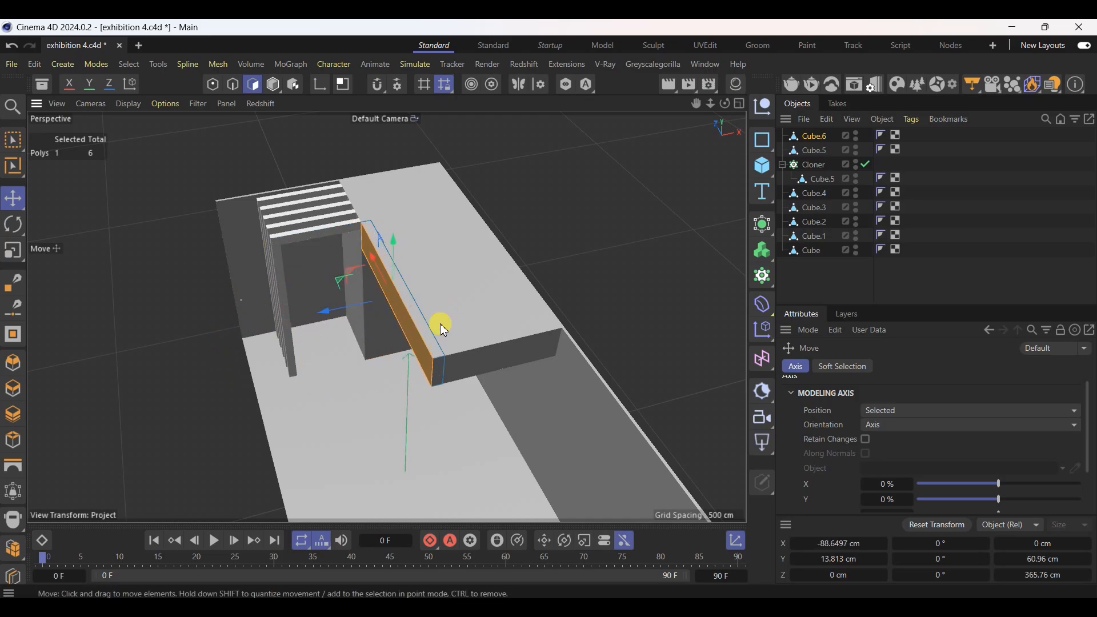
{"action": "left_click_drag", "start_coordinate": [441, 324], "coordinate": [269, 257], "text": "alt"}
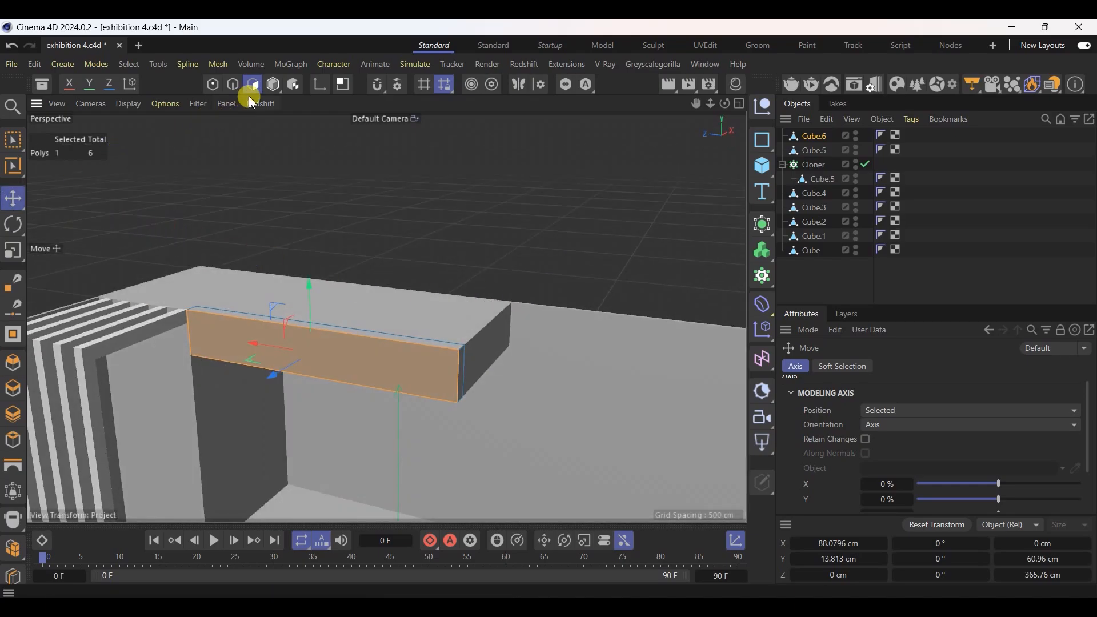
{"action": "left_click", "coordinate": [273, 85]}
Switch to the image viewer and compare the header fascia with the angled reference renders
{"action": "left_click_drag", "start_coordinate": [492, 225], "coordinate": [443, 301], "text": "alt"}
{"action": "left_click", "coordinate": [399, 294]}
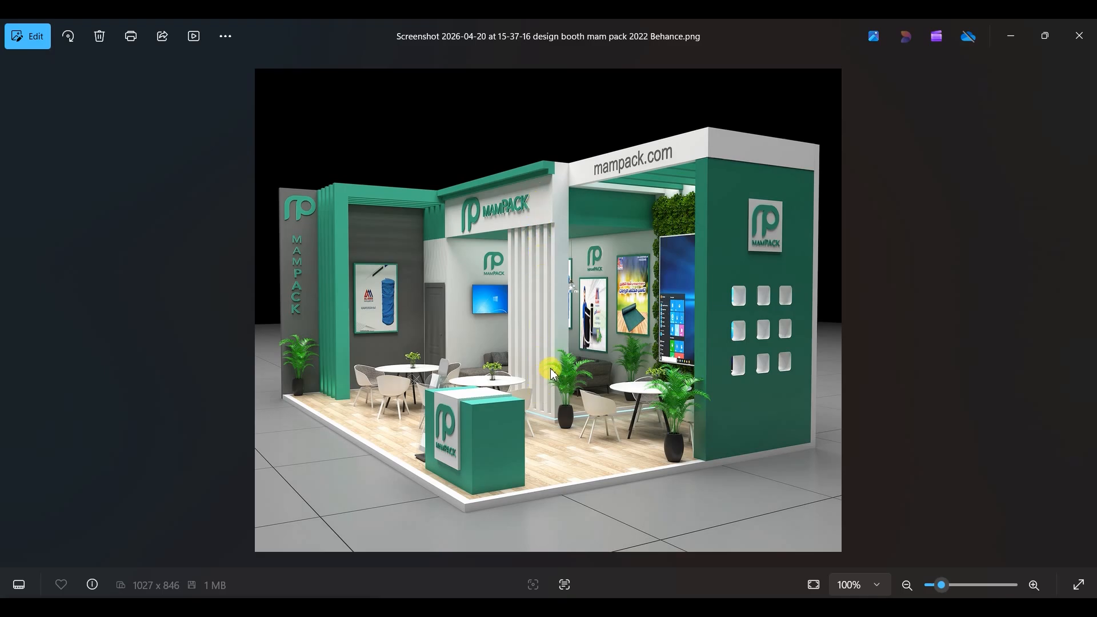
{"action": "key", "text": "Left"}
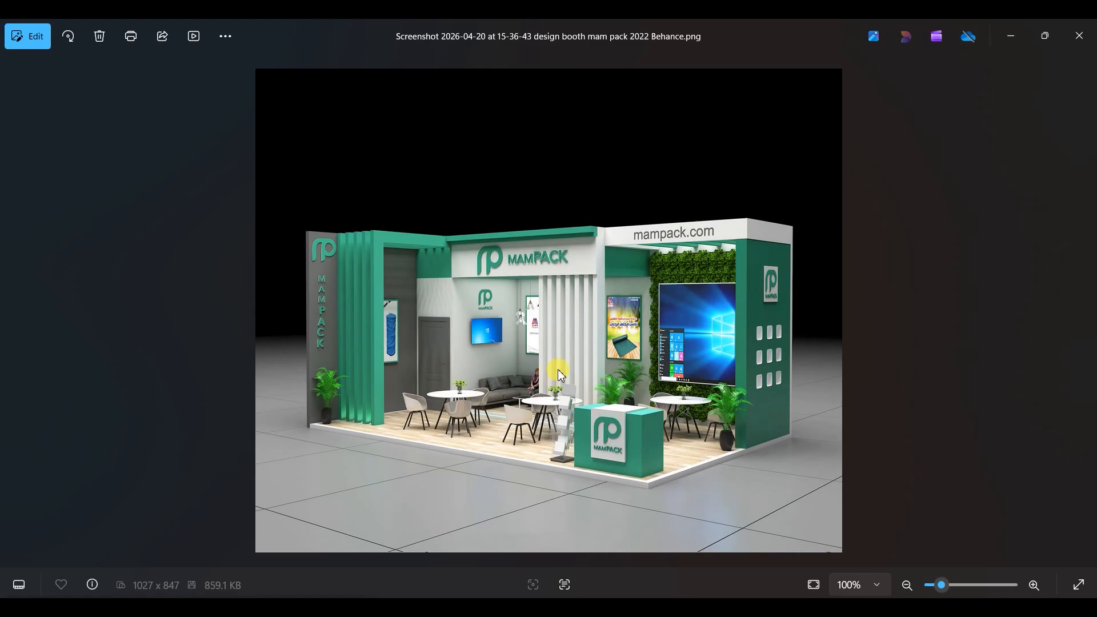
Examine the slatted column and its base in the angled view of the Mampack booth reference renders
{"action": "key", "text": "Right"}
{"action": "scroll", "coordinate": [547, 410], "scroll_direction": "up", "scroll_amount": 6}
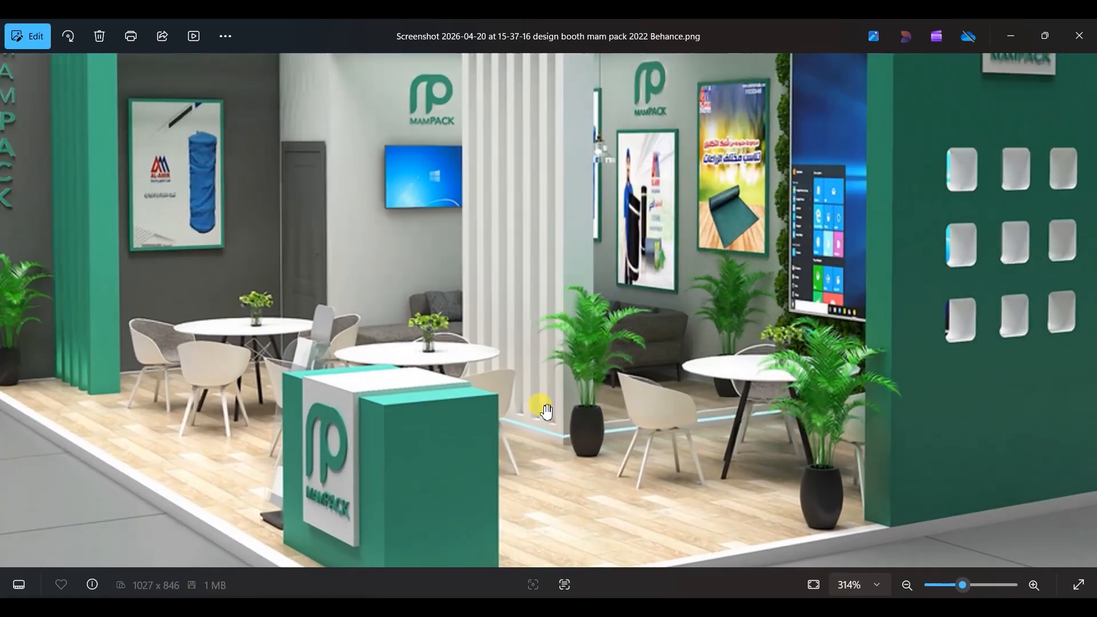
{"action": "scroll", "coordinate": [545, 435], "scroll_direction": "up", "scroll_amount": 2}
{"action": "scroll", "coordinate": [571, 514], "scroll_direction": "down", "scroll_amount": 4}
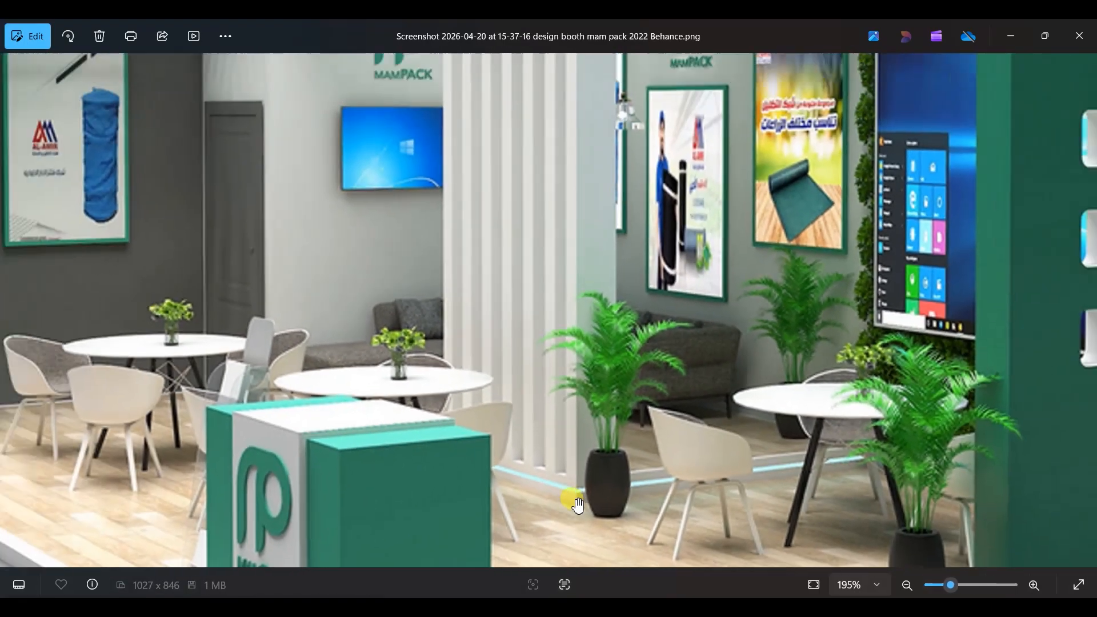
{"action": "scroll", "coordinate": [578, 506], "scroll_direction": "down", "scroll_amount": 2}
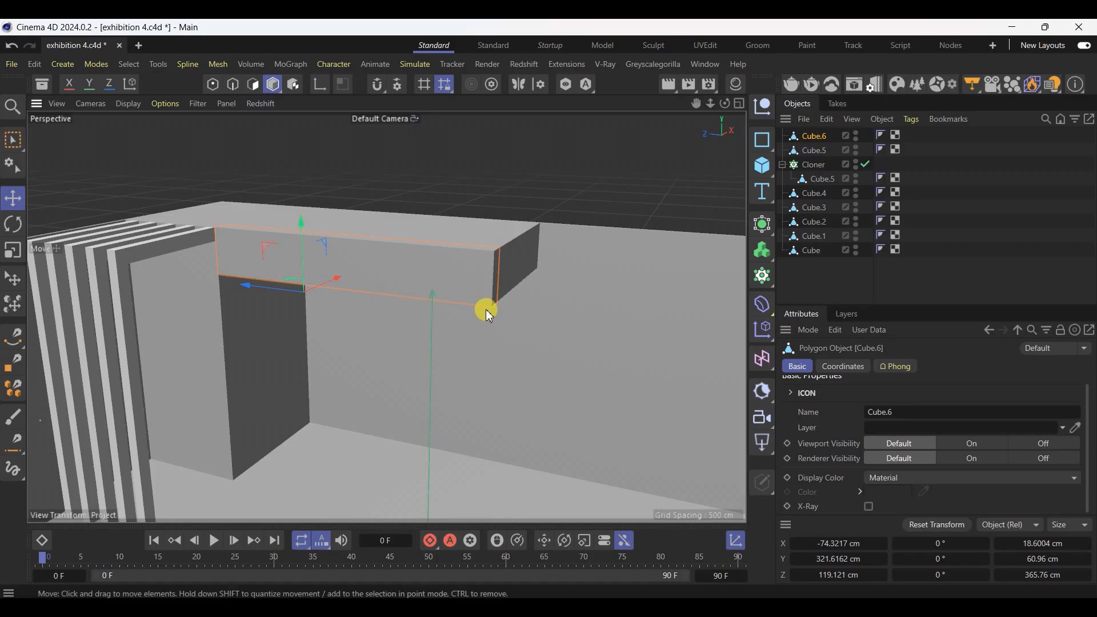
In Cinema 4D, cut two edge loops around the header beam Cube.6: near its top at about 88.6% and through its thickness at about 65.6%
{"action": "left_click_drag", "start_coordinate": [486, 310], "coordinate": [482, 257], "text": "alt"}
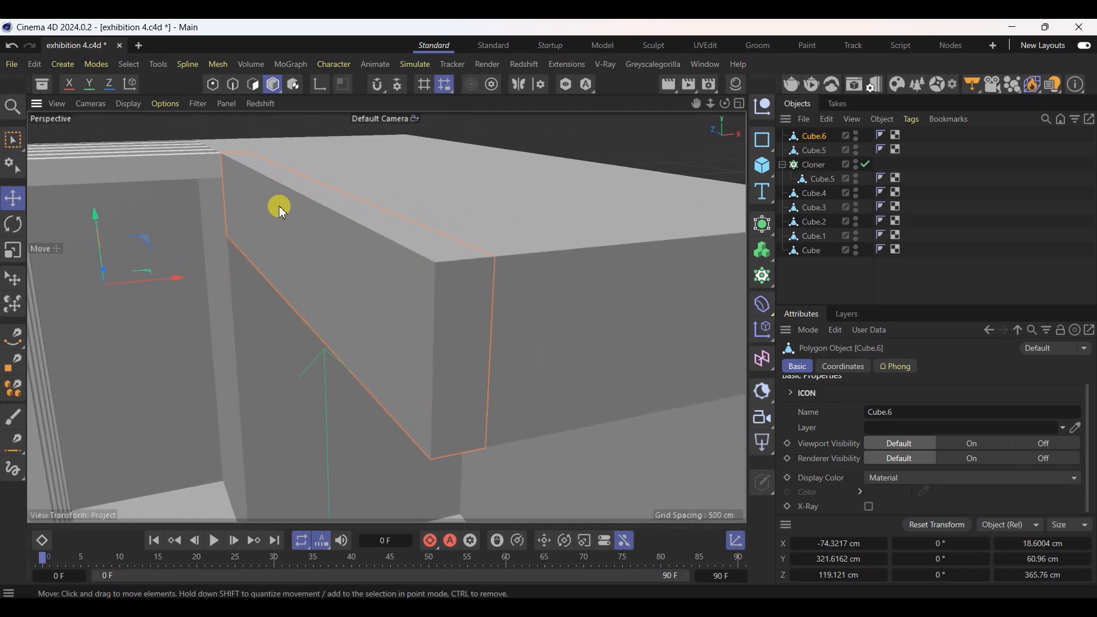
{"action": "left_click", "coordinate": [233, 84]}
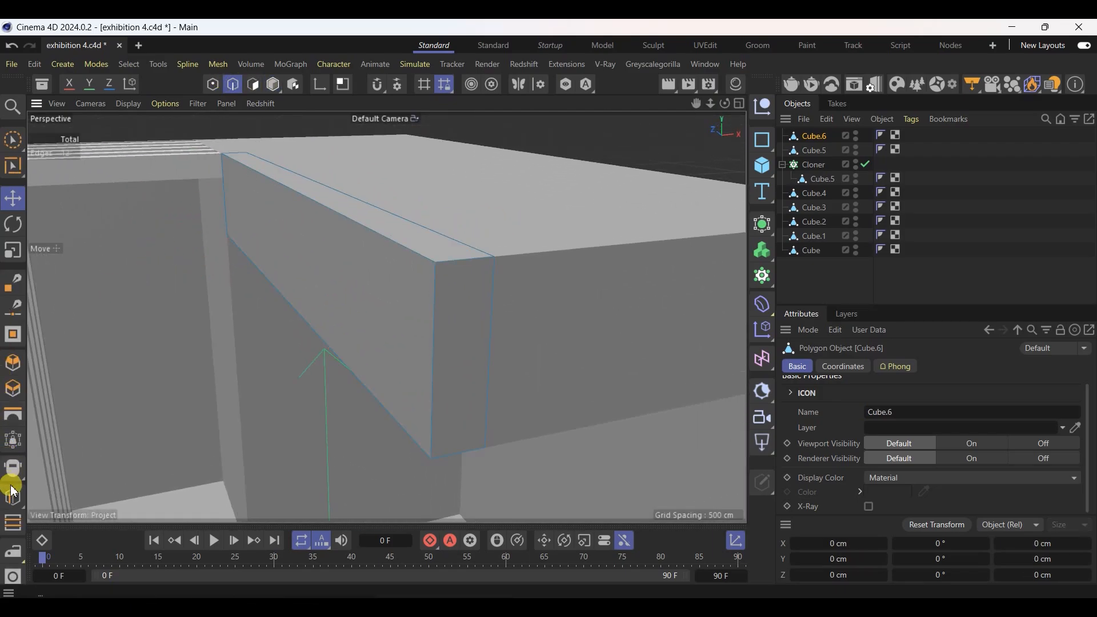
{"action": "left_click", "coordinate": [32, 497]}
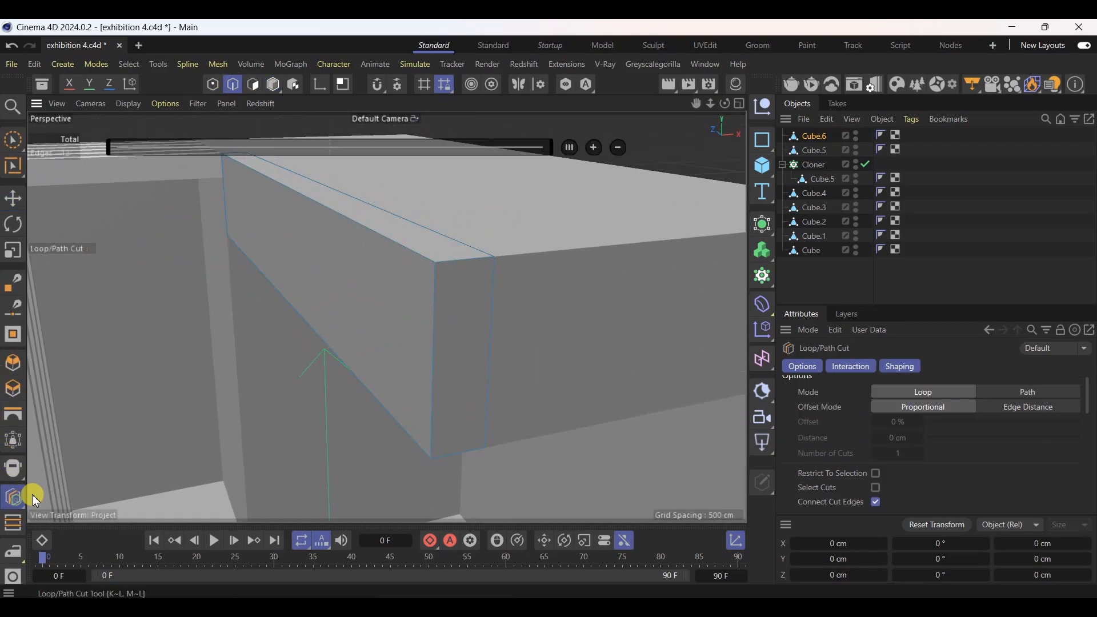
{"action": "left_click", "coordinate": [438, 286]}
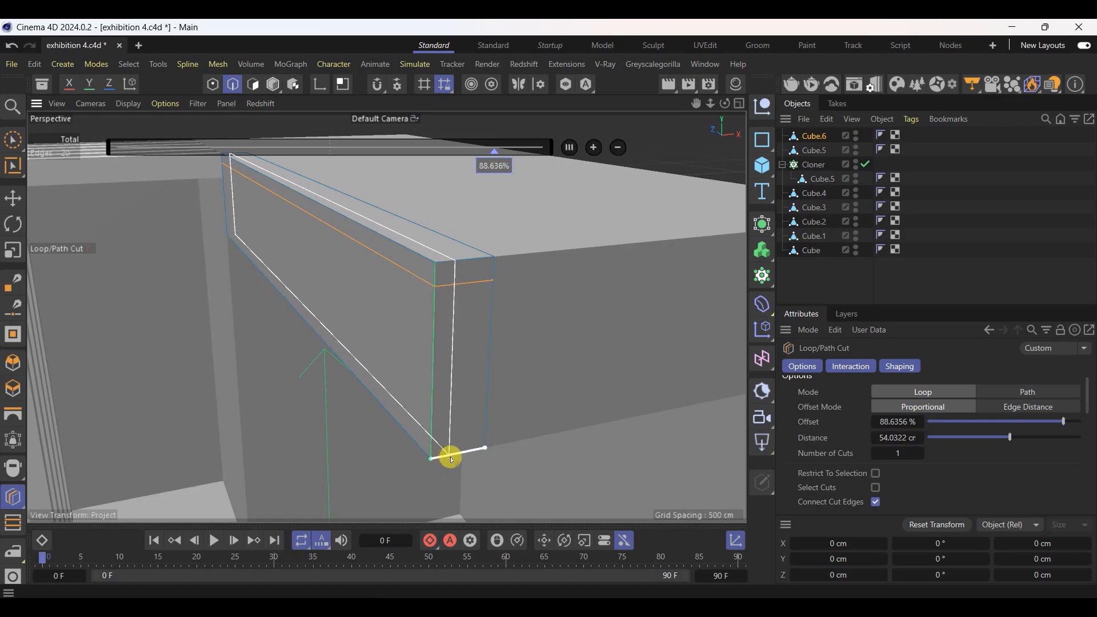
{"action": "left_click", "coordinate": [449, 459]}
{"action": "left_click_drag", "start_coordinate": [526, 303], "coordinate": [617, 230], "text": "alt"}
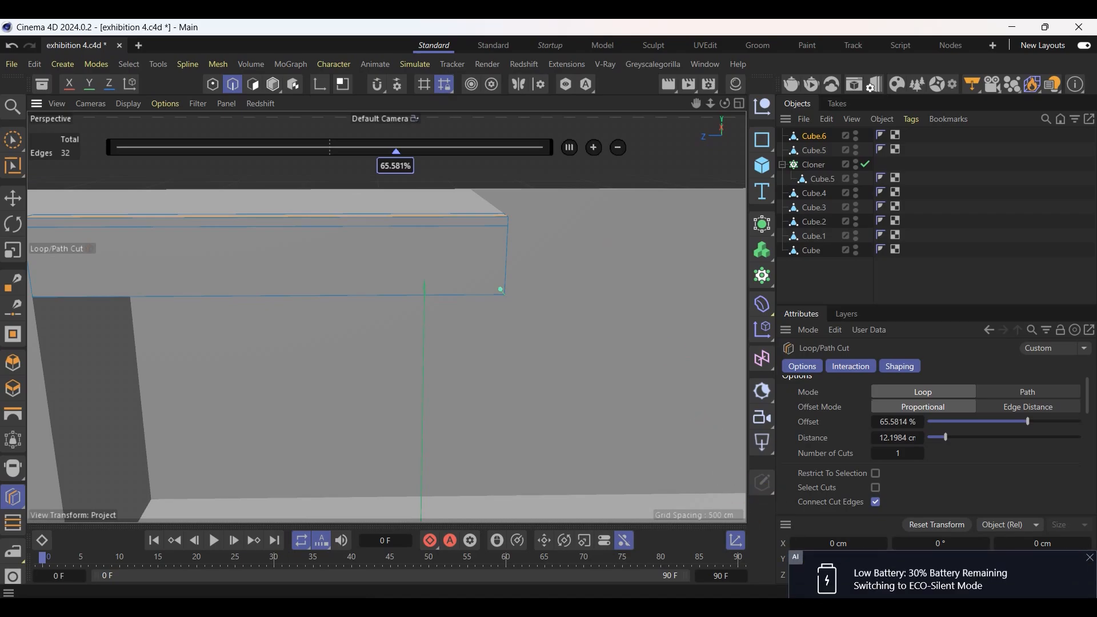
Check the booth reference renders and cut a vertical edge loop across the header beam at about 40.7% of its length
{"action": "key", "text": "alt+Tab"}
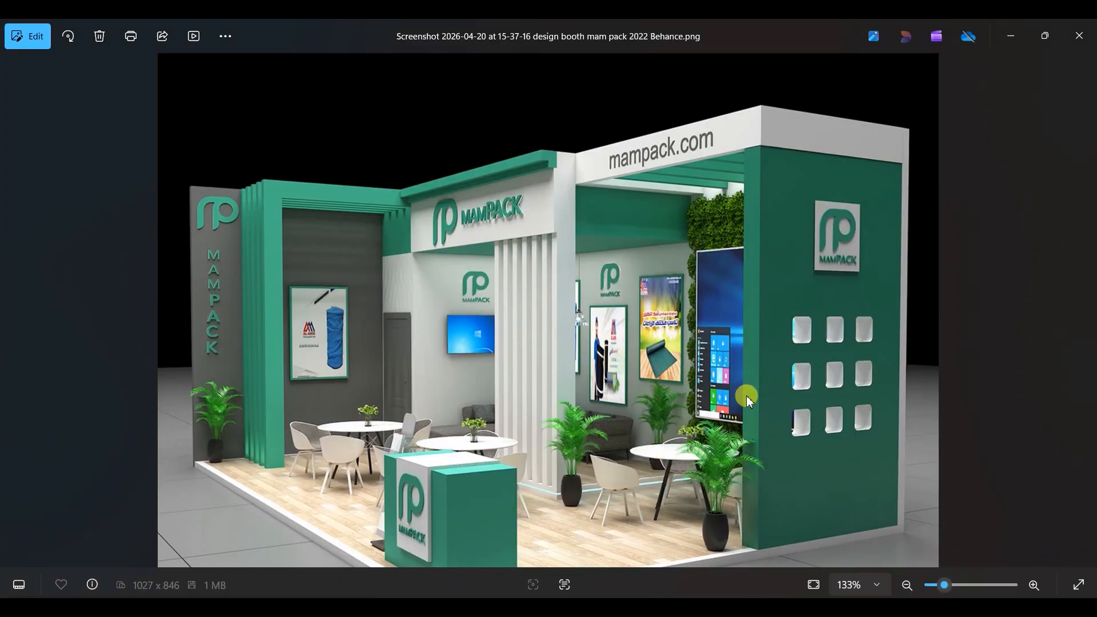
{"action": "key", "text": "Left"}
{"action": "key", "text": "Left"}
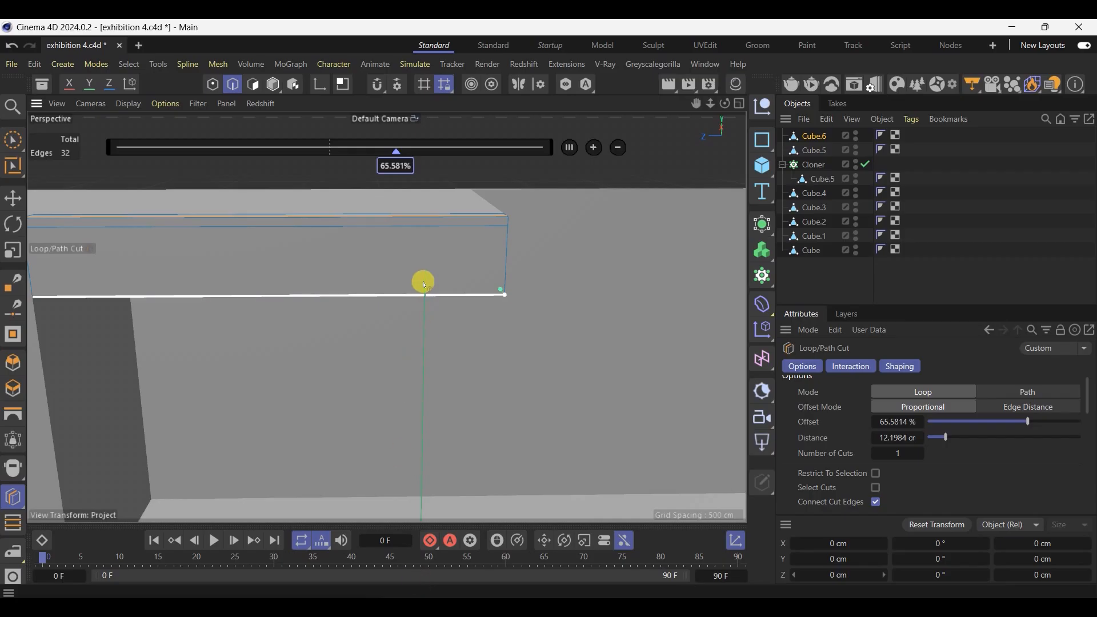
{"action": "key", "text": "0"}
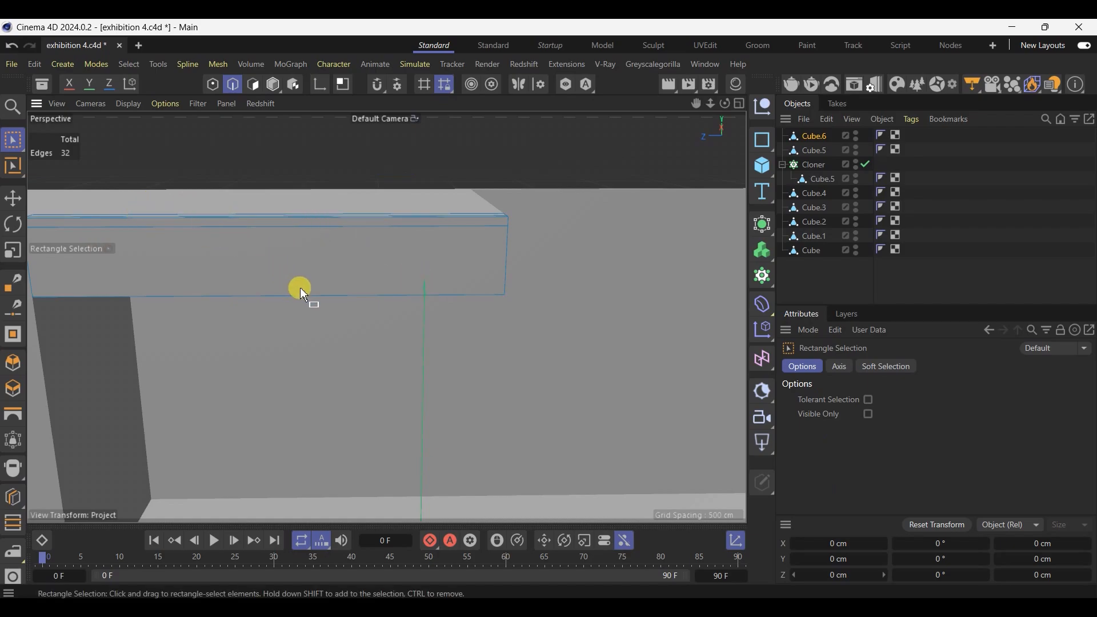
{"action": "left_click", "coordinate": [13, 497]}
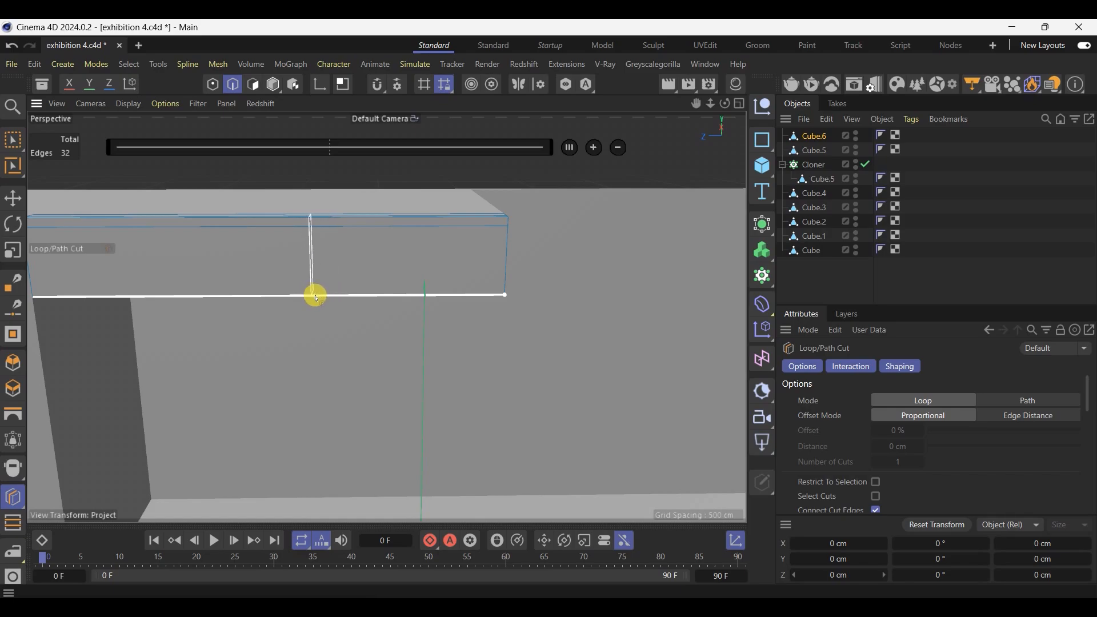
{"action": "left_click", "coordinate": [311, 294]}
{"action": "left_click_drag", "start_coordinate": [379, 221], "coordinate": [412, 216], "text": "alt"}
{"action": "left_click_drag", "start_coordinate": [349, 320], "coordinate": [124, 192], "text": "alt"}
Extrude the front underside polygon at the beam's free end down to about Y -318 cm, forming a column, and return to whole-object editing
{"action": "left_click", "coordinate": [6, 216]}
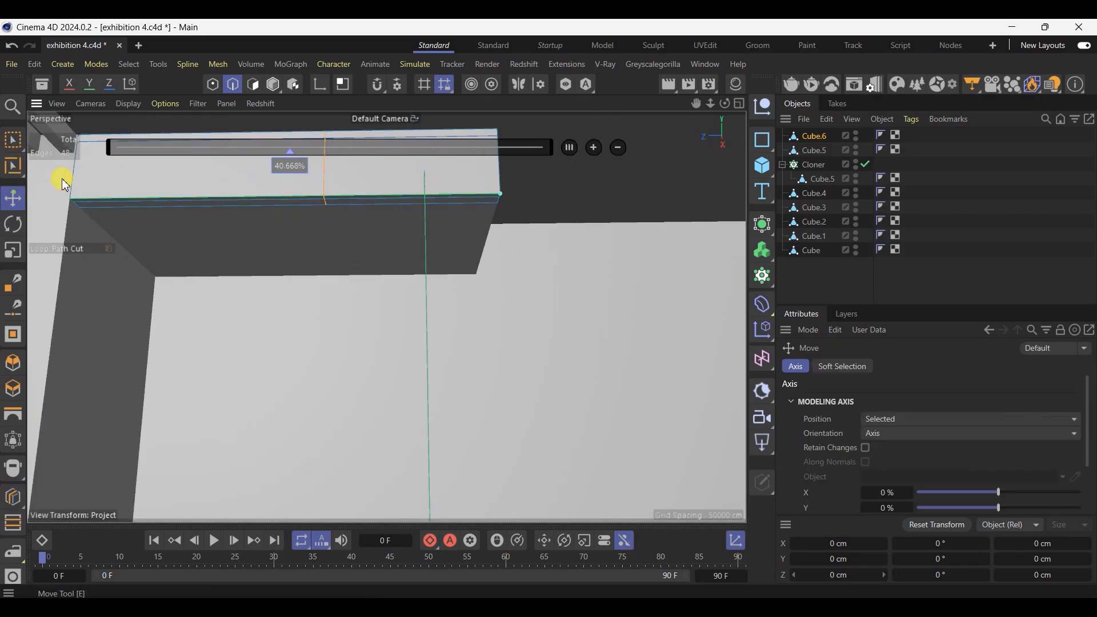
{"action": "left_click", "coordinate": [271, 87]}
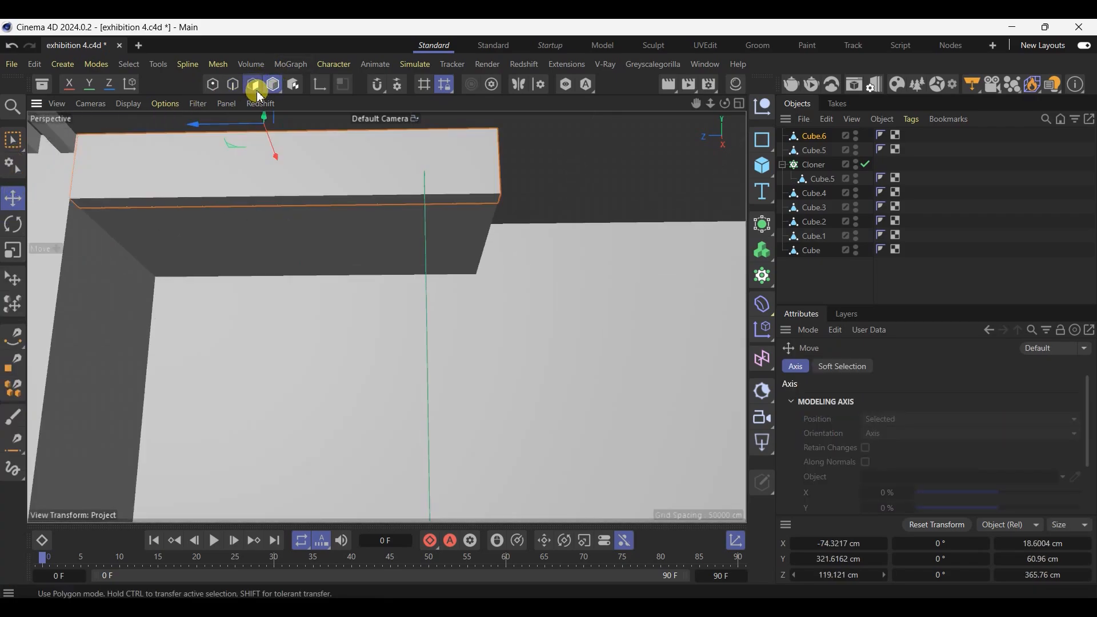
{"action": "left_click", "coordinate": [409, 204]}
{"action": "scroll", "coordinate": [413, 201], "scroll_direction": "up", "scroll_amount": 3}
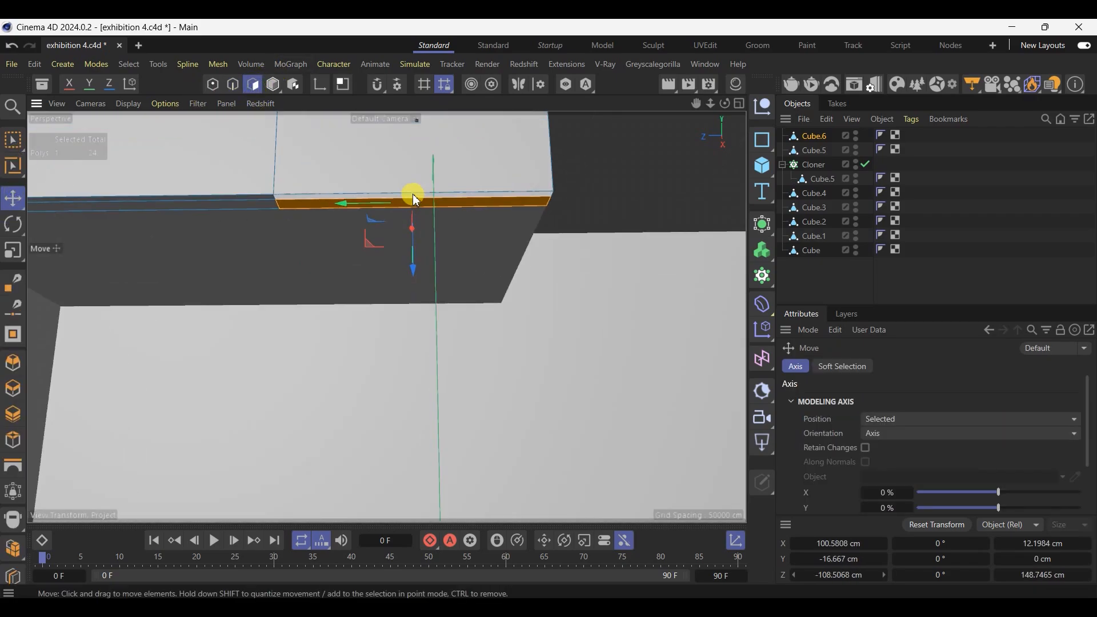
{"action": "left_click_drag", "start_coordinate": [416, 200], "coordinate": [532, 553], "text": "alt"}
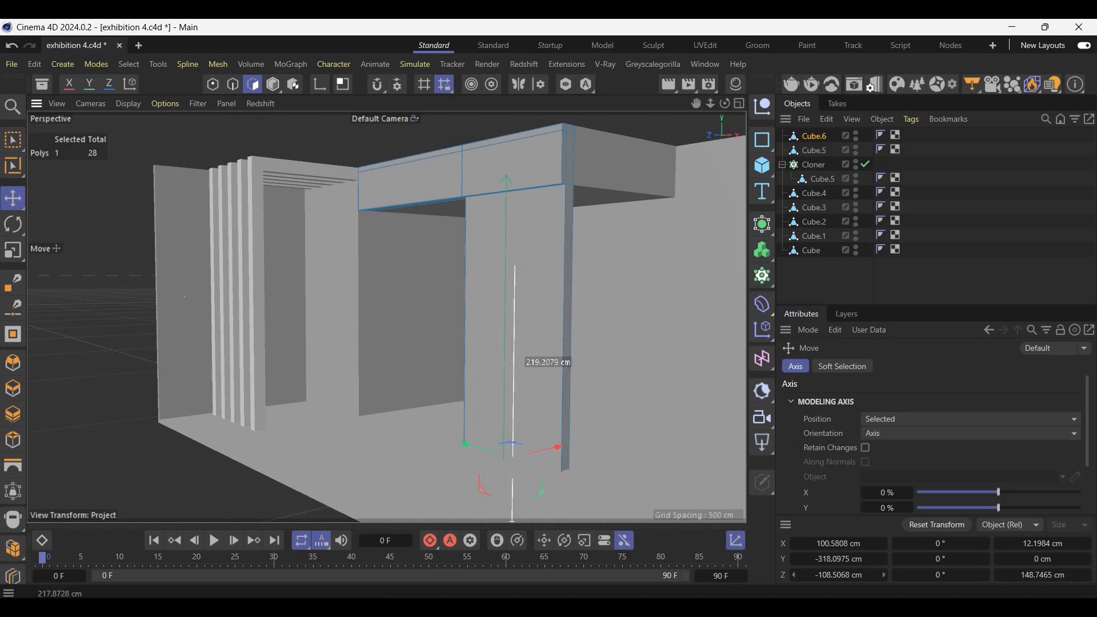
{"action": "left_click", "coordinate": [273, 84]}
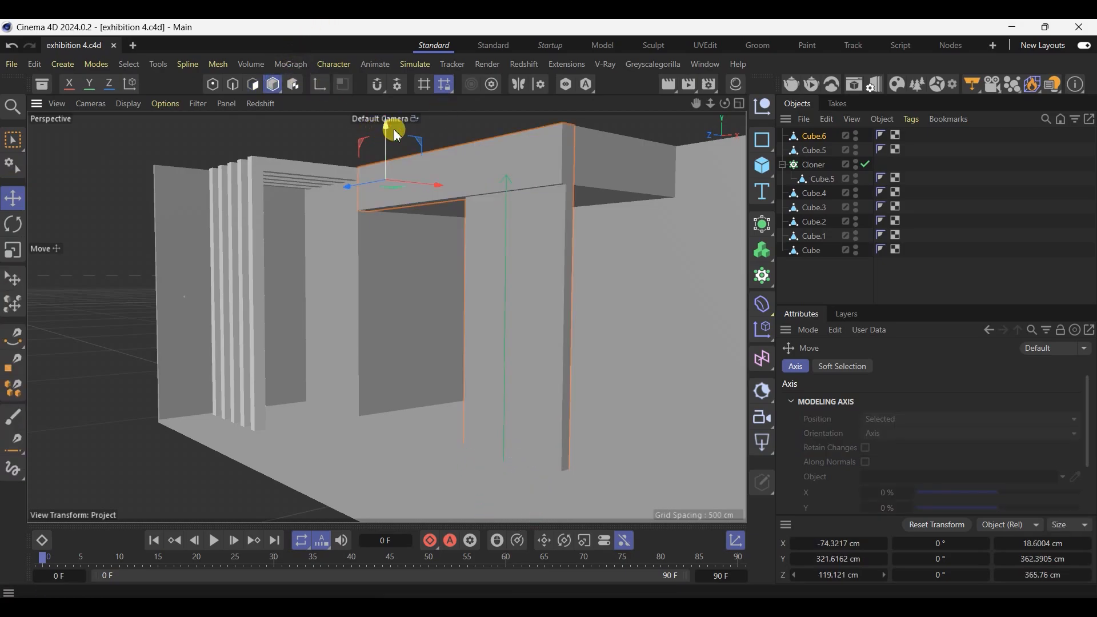
Inspect the new column from below and compare the header trim, roof and column with the front, angled and overhead booth reference renders
{"action": "right_click_drag", "start_coordinate": [490, 157], "coordinate": [516, 157], "text": "alt"}
{"action": "left_click_drag", "start_coordinate": [504, 170], "coordinate": [517, 135], "text": "alt"}
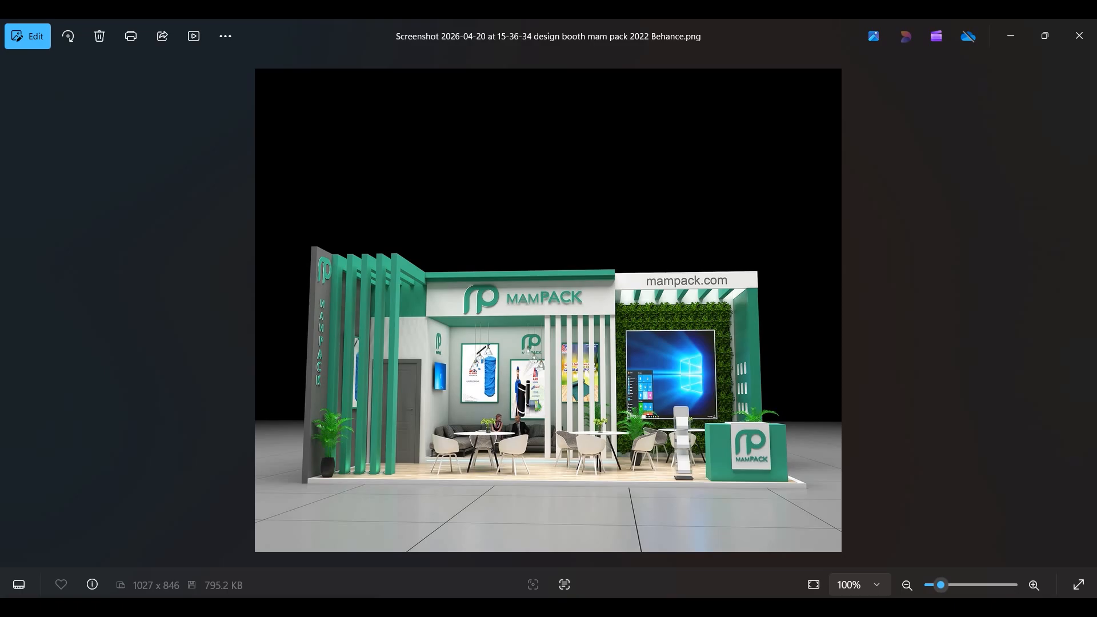
{"action": "key", "text": "Right"}
{"action": "key", "text": "Right"}
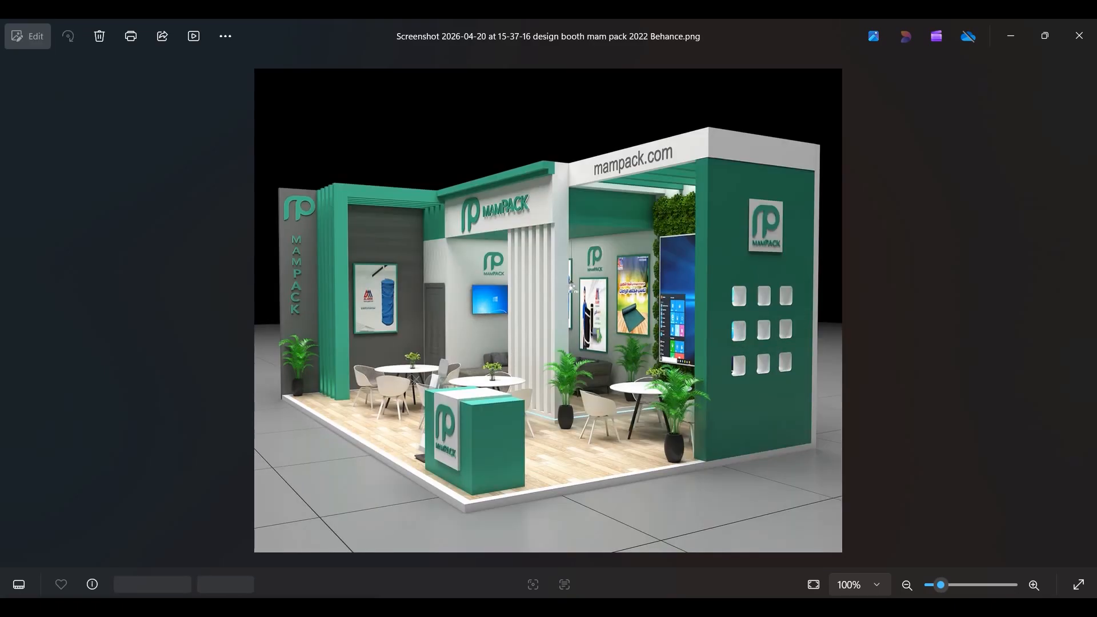
{"action": "key", "text": "Right"}
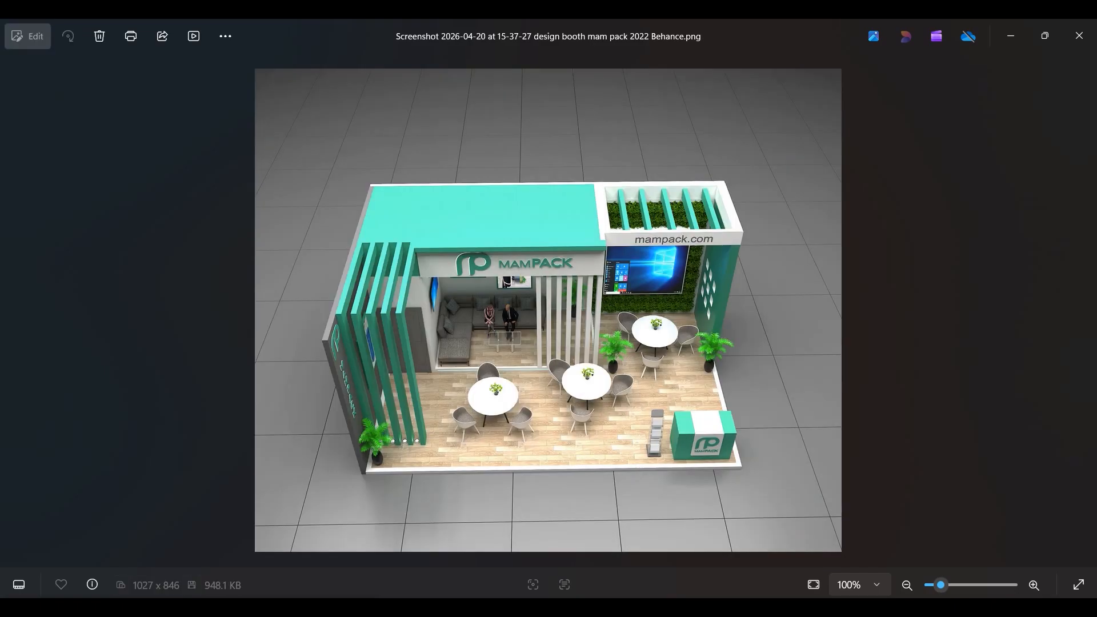
{"action": "key", "text": "Left"}
{"action": "key", "text": "Right"}
{"action": "key", "text": "Left"}
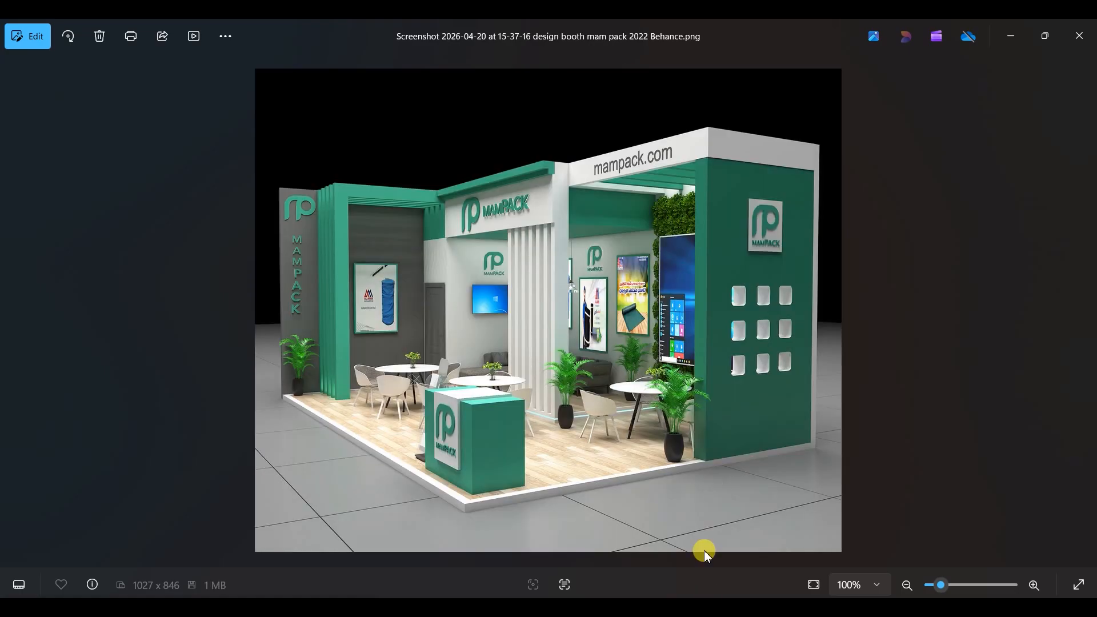
{"action": "key", "text": "alt+Tab"}
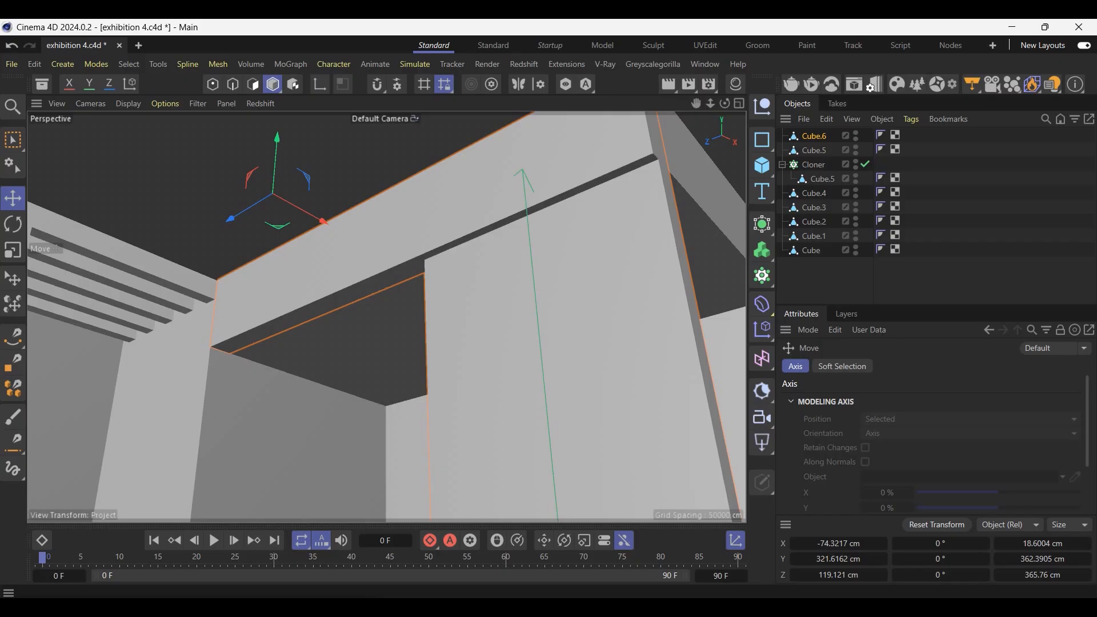
Extrude the two narrow polygons along the beam's upper front edge outward to about X 71 cm and save the project
{"action": "left_click", "coordinate": [251, 85]}
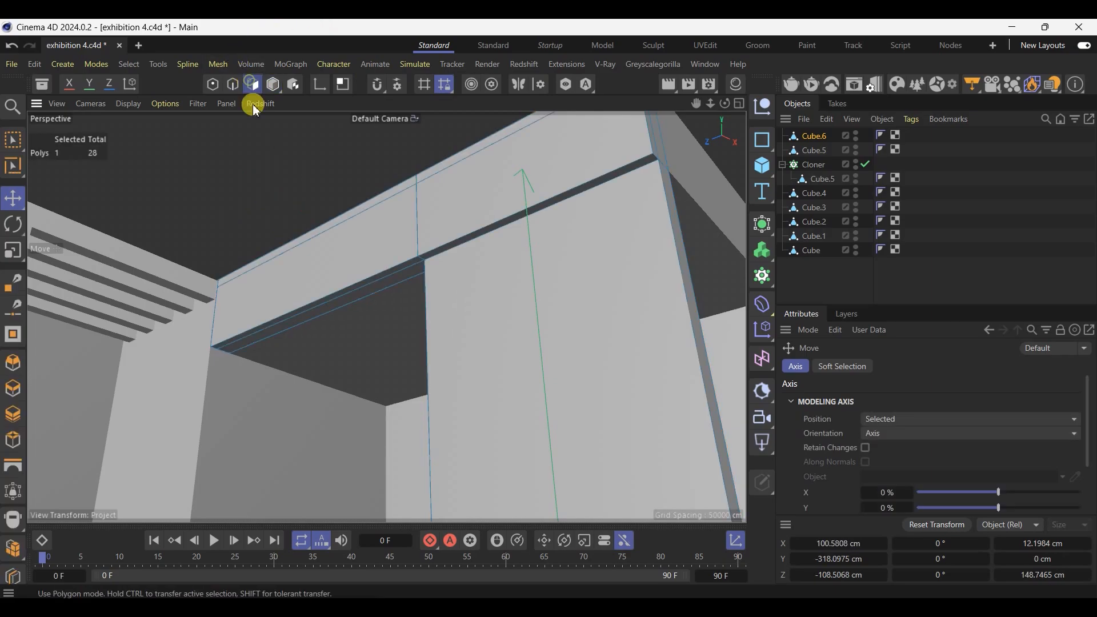
{"action": "left_click_drag", "start_coordinate": [293, 239], "coordinate": [305, 246], "text": "alt"}
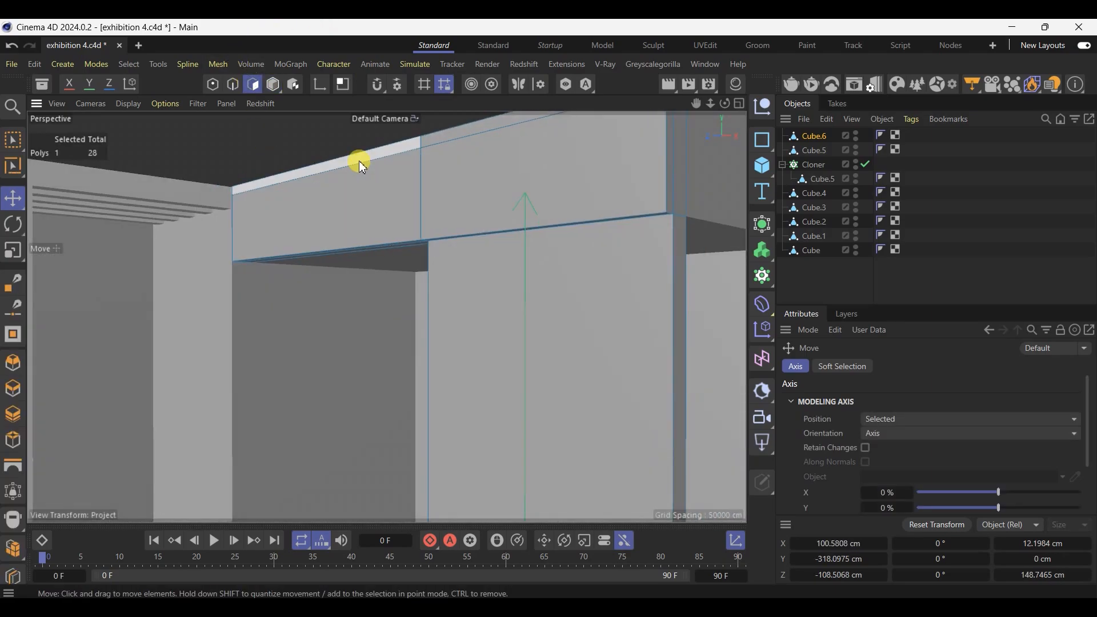
{"action": "left_click", "coordinate": [438, 141]}
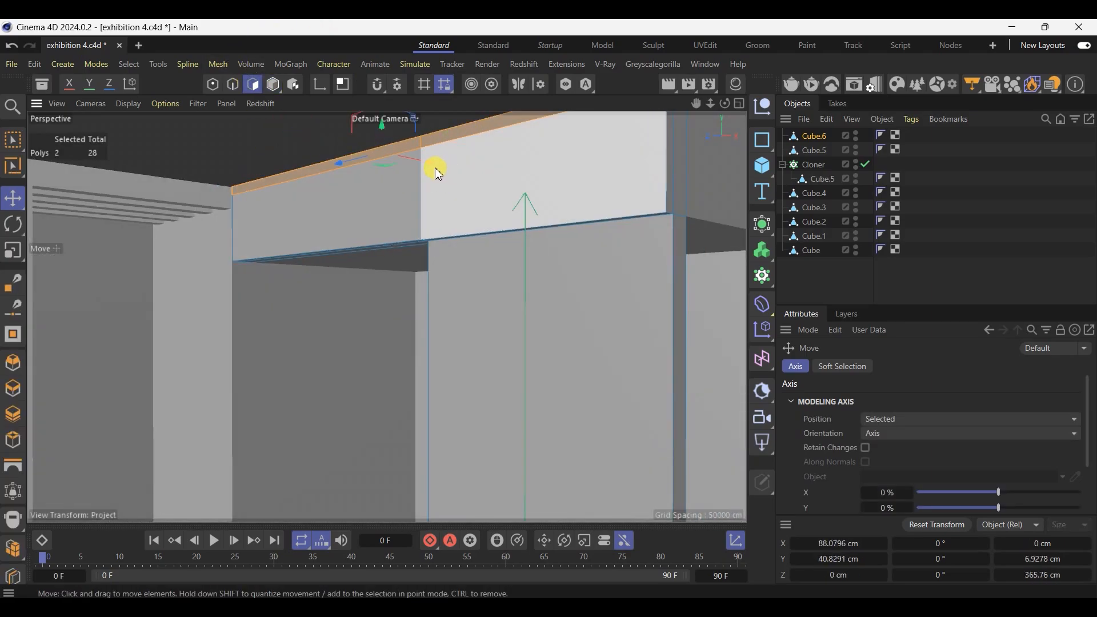
{"action": "left_click_drag", "start_coordinate": [433, 165], "coordinate": [395, 158], "text": "ctrl"}
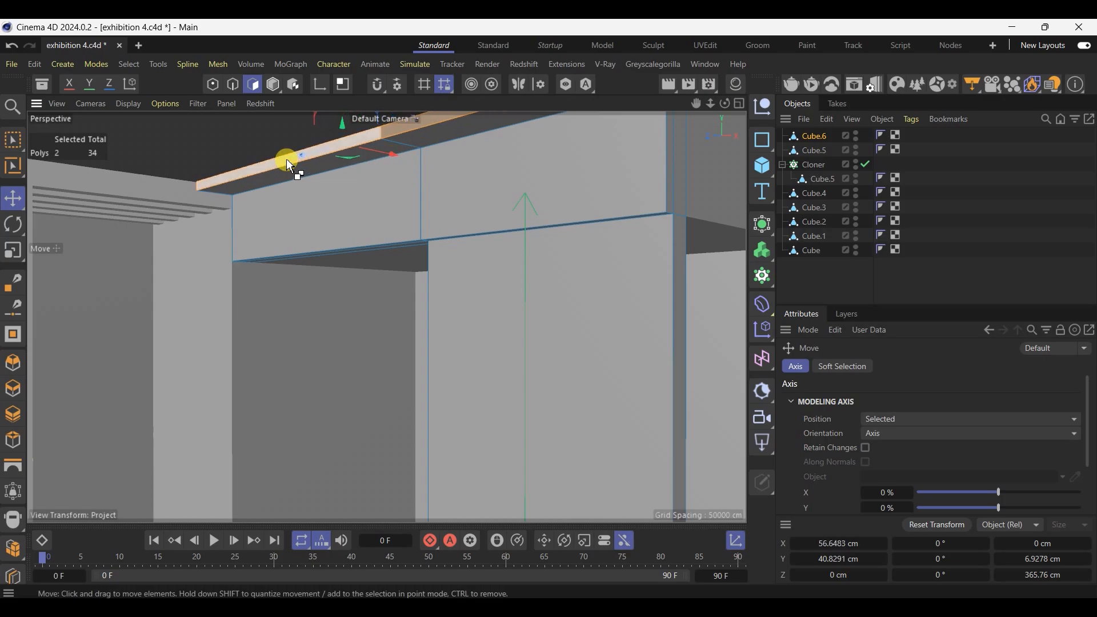
{"action": "left_click_drag", "start_coordinate": [289, 180], "coordinate": [279, 263], "text": "alt"}
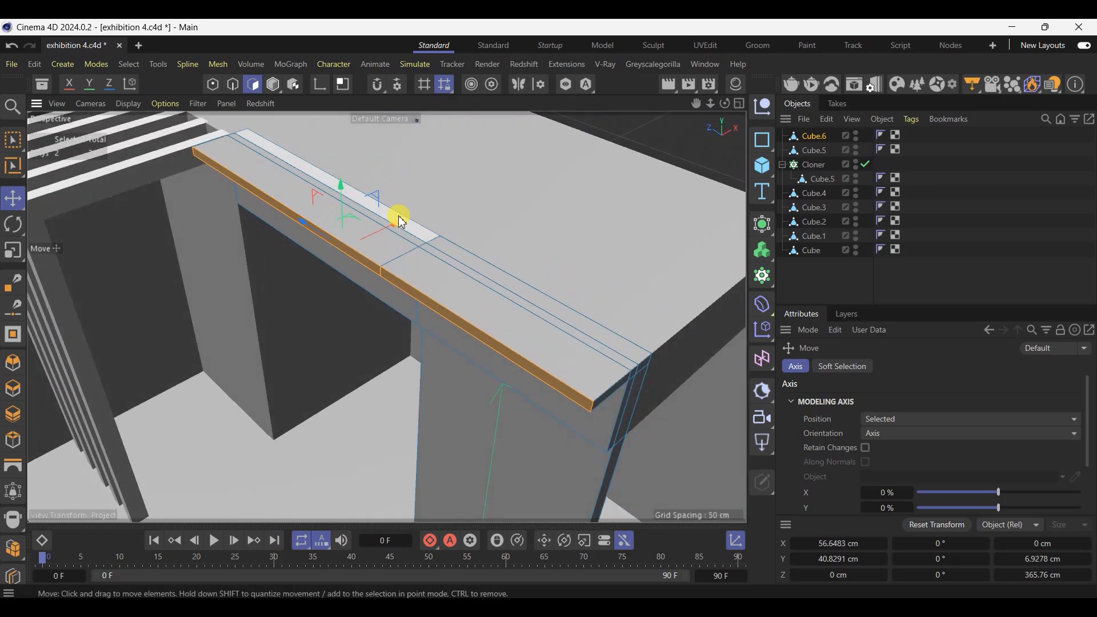
{"action": "left_click_drag", "start_coordinate": [398, 227], "coordinate": [412, 221]}
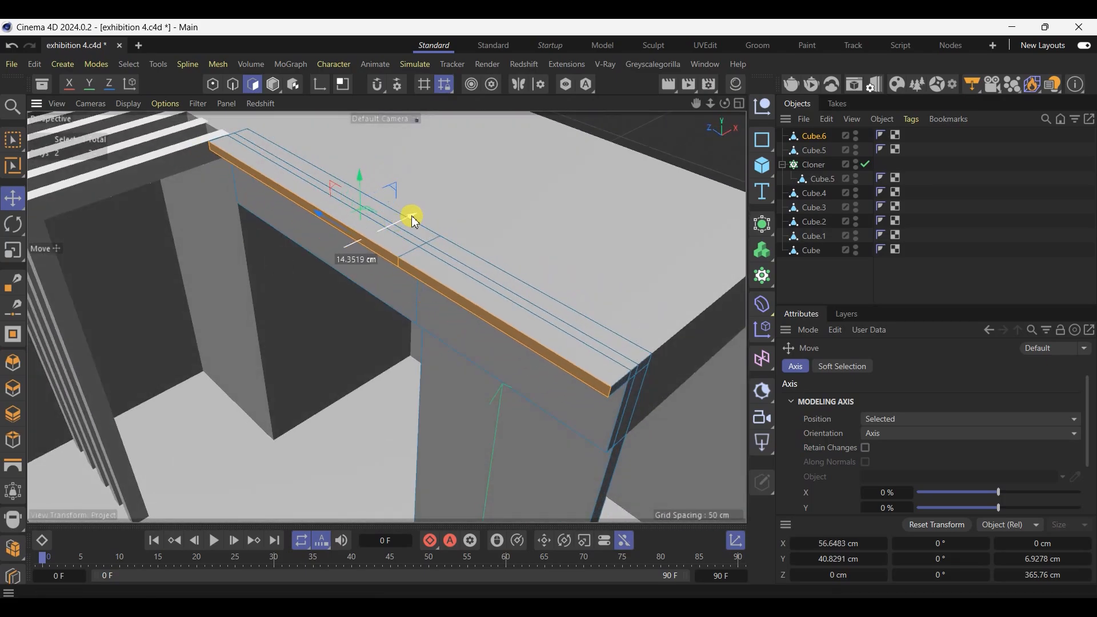
{"action": "key", "text": "ctrl+s"}
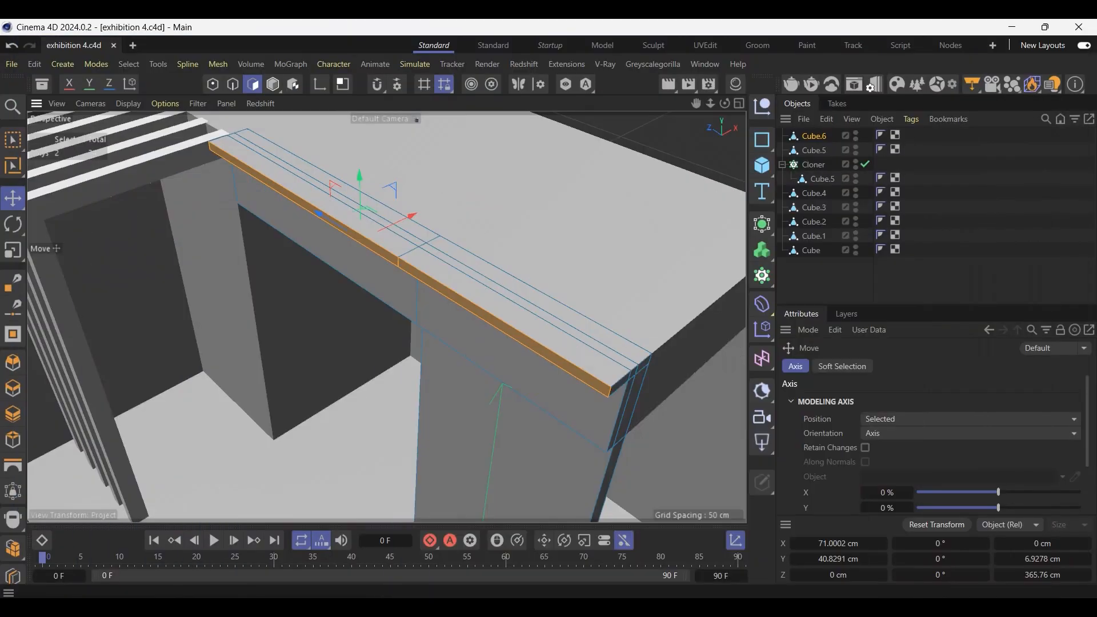
Switch to the Photos viewer and examine the roof and open slatted canopy in the overhead booth reference render
{"action": "key", "text": "alt+Tab"}
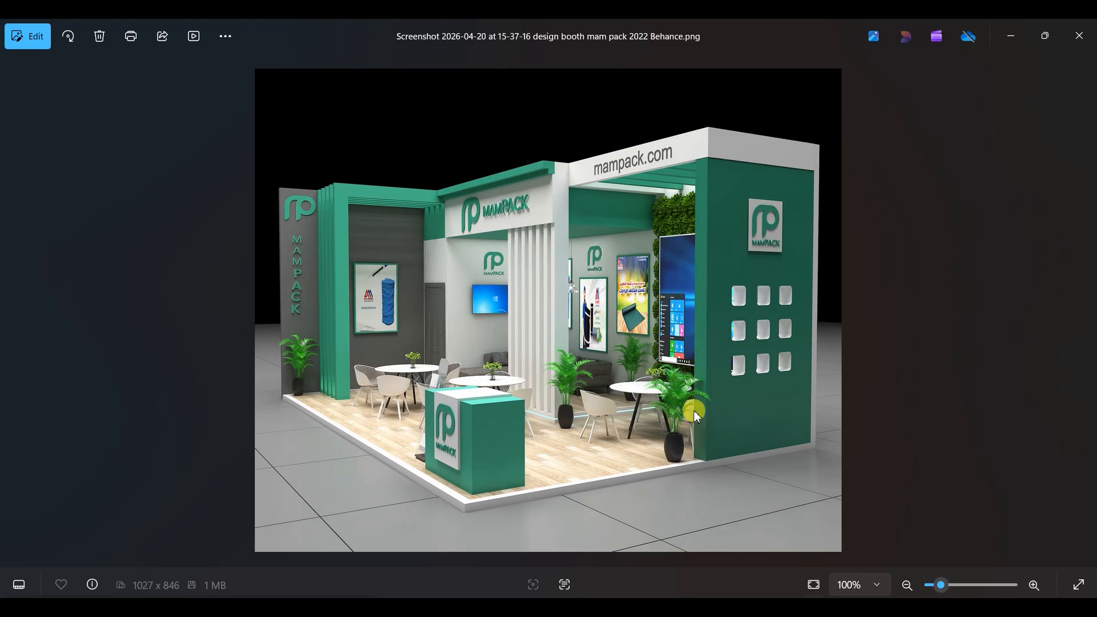
{"action": "key", "text": "Left"}
{"action": "key", "text": "Left"}
{"action": "key", "text": "Left"}
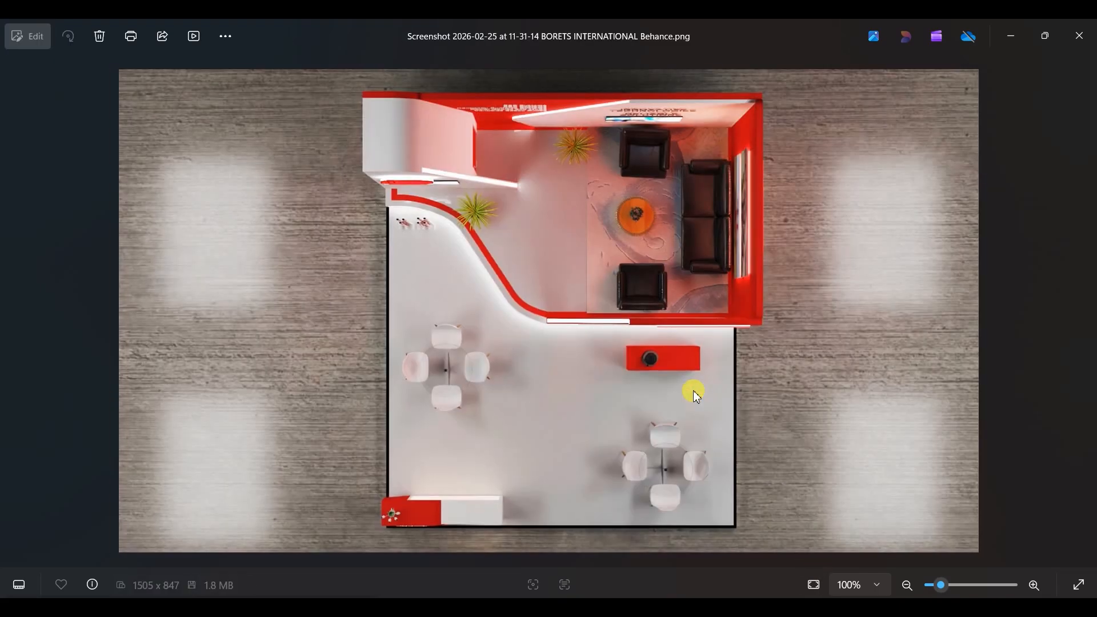
{"action": "key", "text": "Right"}
{"action": "key", "text": "Right"}
{"action": "key", "text": "Right"}
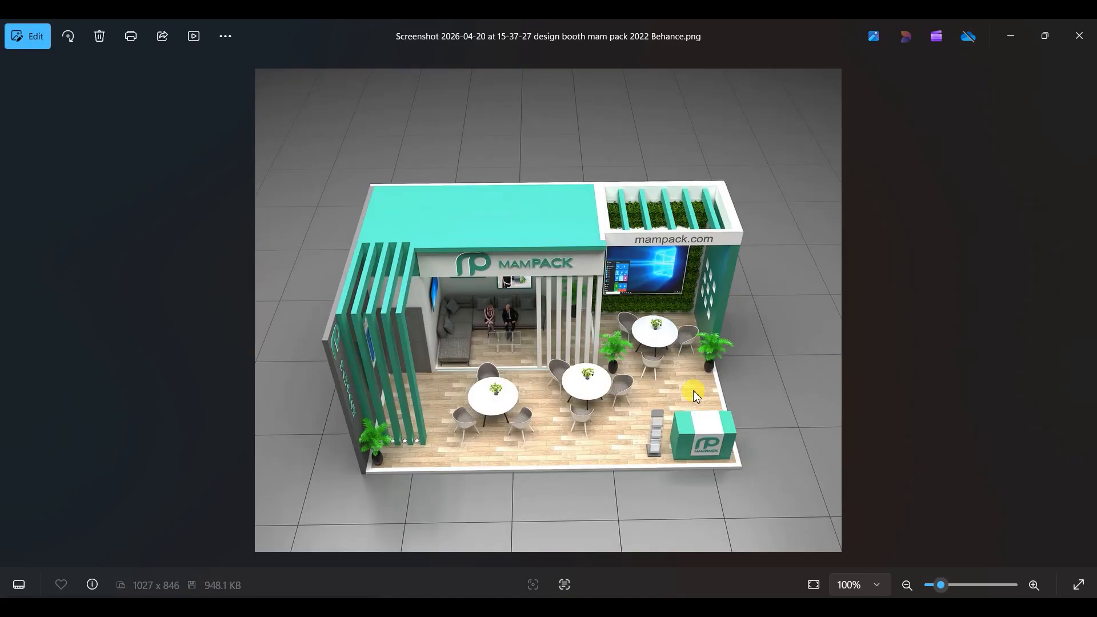
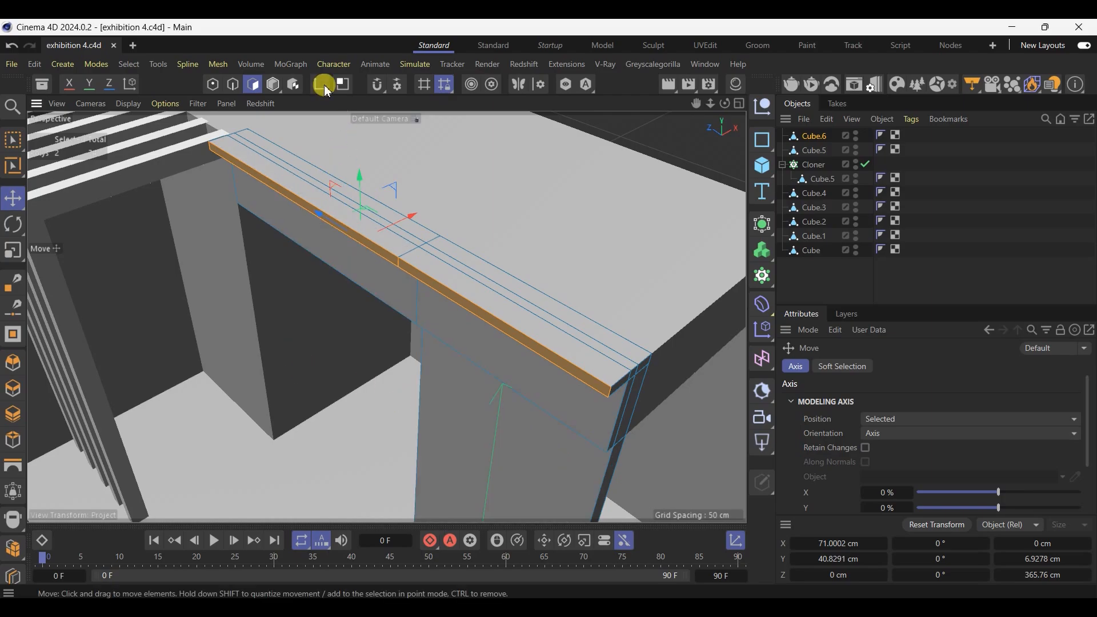
Duplicate the flat roof slab along the Z axis to about Z -245.8 cm, butting the copy against the original roof's end
{"action": "left_click", "coordinate": [274, 85]}
{"action": "scroll", "coordinate": [338, 164], "scroll_direction": "down", "scroll_amount": 5}
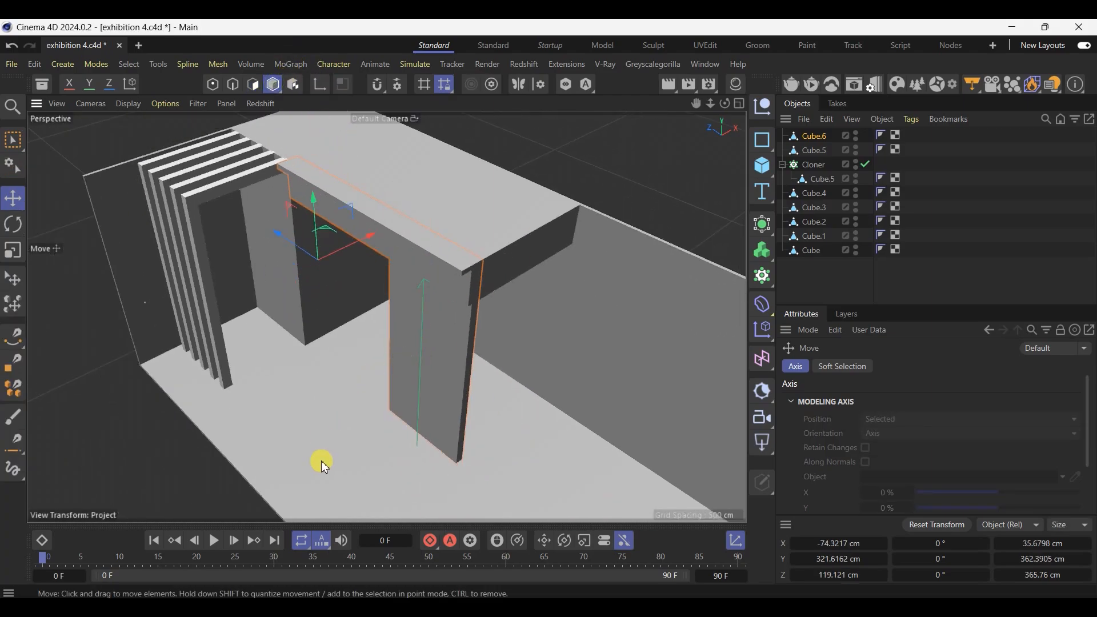
{"action": "left_click_drag", "start_coordinate": [321, 460], "coordinate": [422, 536], "text": "alt"}
{"action": "left_click", "coordinate": [380, 273]}
{"action": "scroll", "coordinate": [198, 239], "scroll_direction": "down", "scroll_amount": 5}
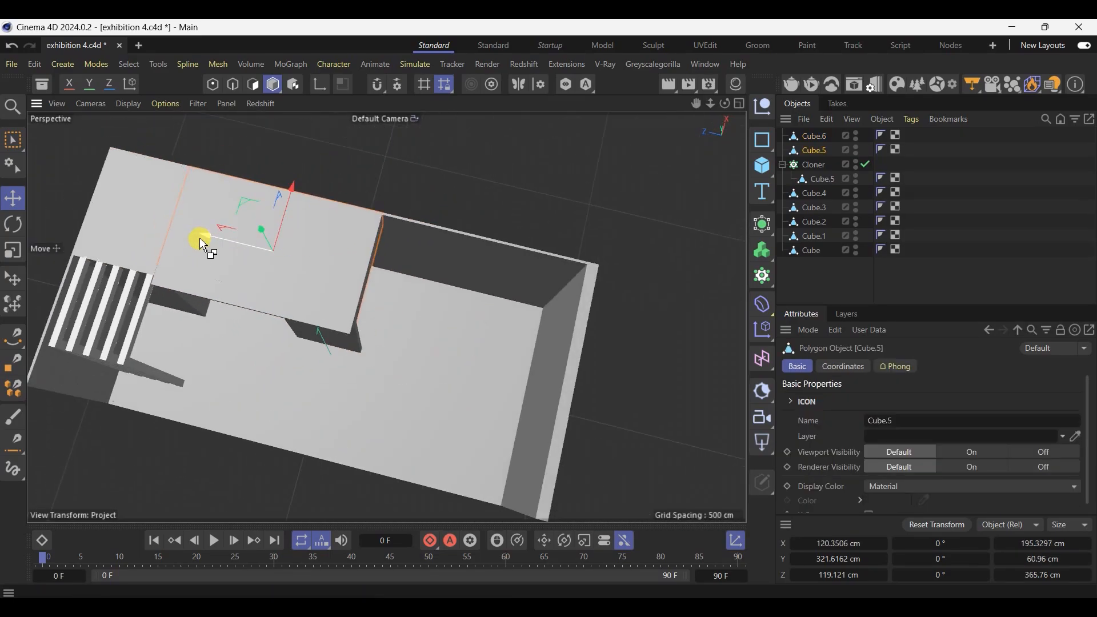
{"action": "left_click_drag", "start_coordinate": [201, 238], "coordinate": [403, 289]}
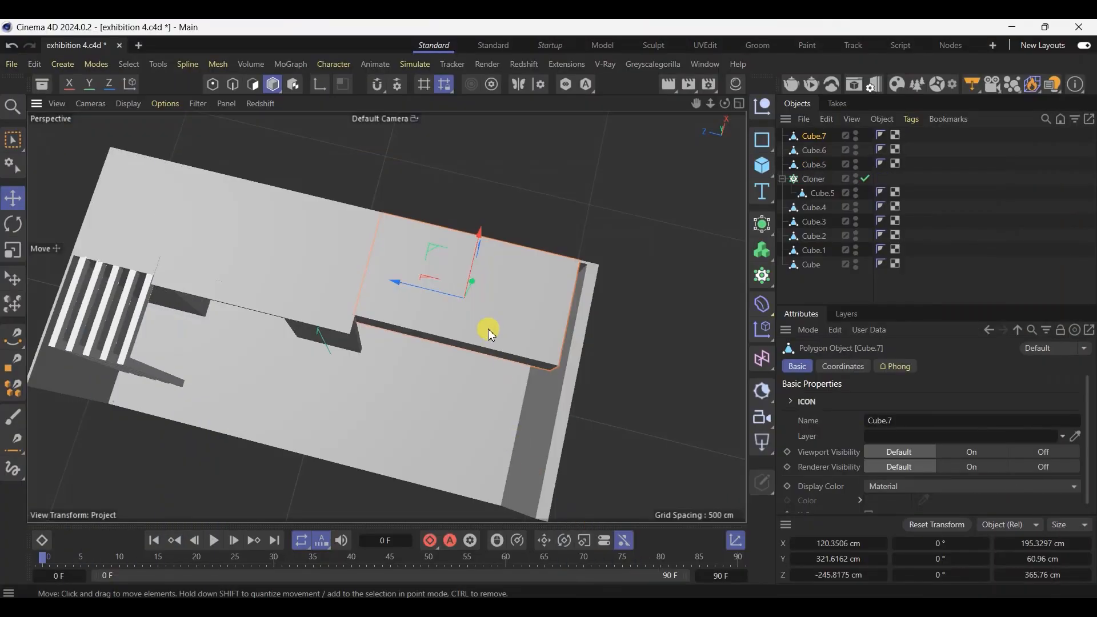
Move the copied slab's four outer end points outward to make it about 382.6 cm long, and save the project
{"action": "scroll", "coordinate": [488, 328], "scroll_direction": "up", "scroll_amount": 3}
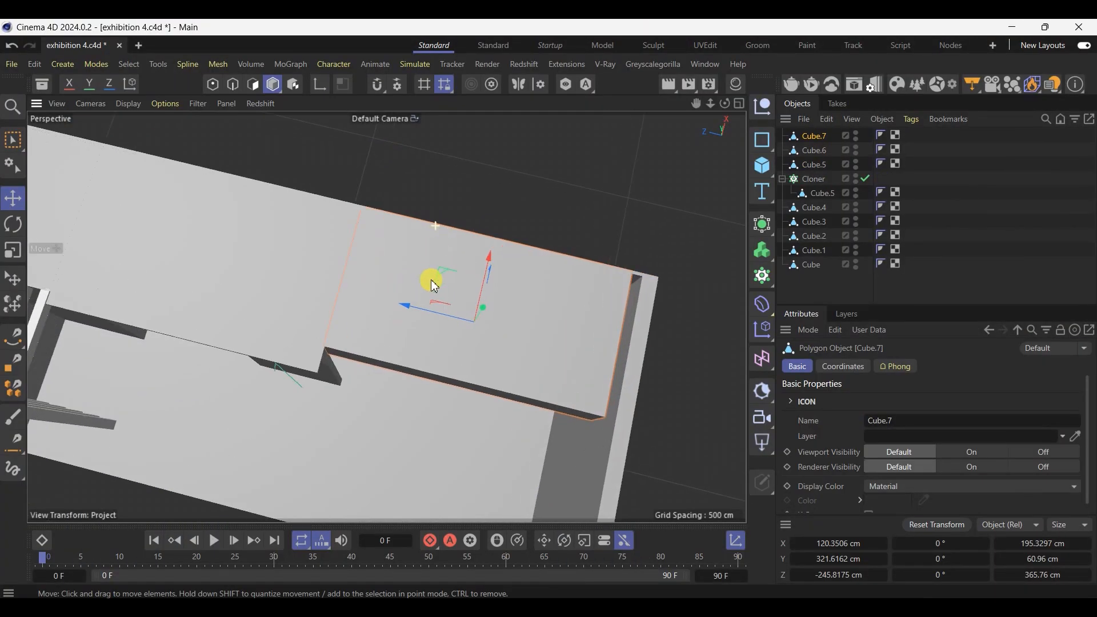
{"action": "left_click_drag", "start_coordinate": [428, 282], "coordinate": [421, 158], "text": "alt"}
{"action": "left_click", "coordinate": [12, 141]}
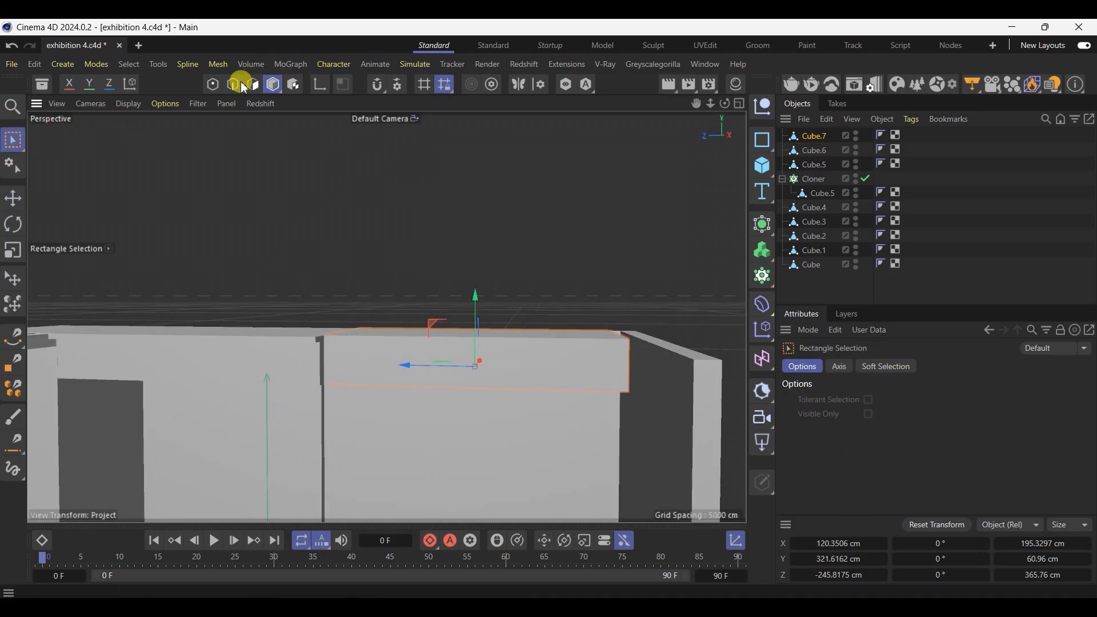
{"action": "left_click", "coordinate": [212, 84]}
{"action": "left_click_drag", "start_coordinate": [575, 294], "coordinate": [700, 487]}
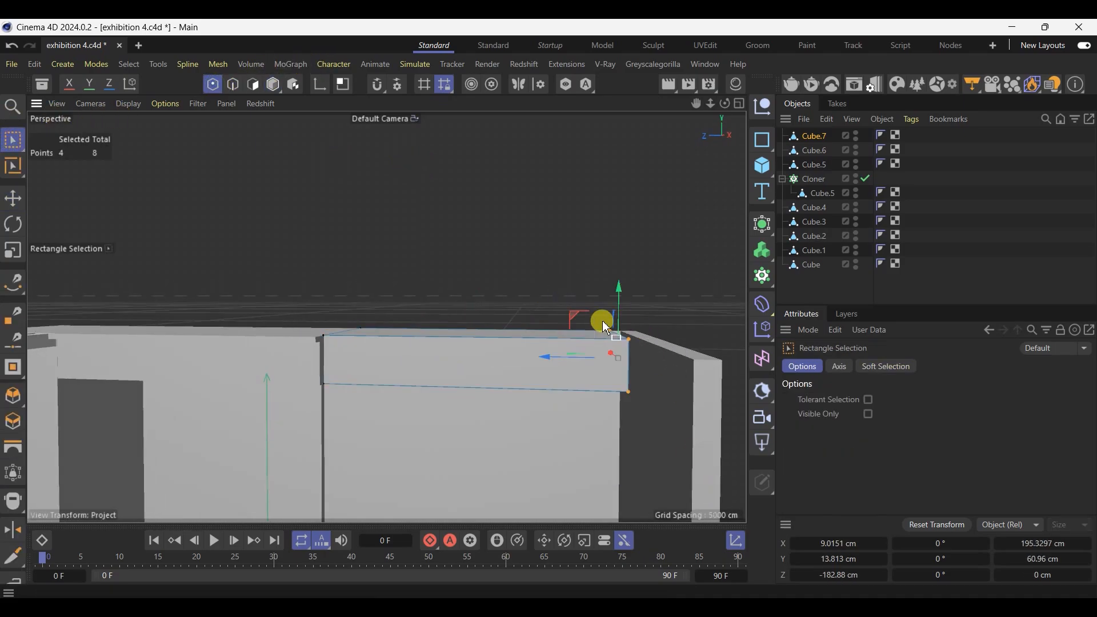
{"action": "mouse_move", "coordinate": [537, 358]}
{"action": "left_mouse_down"}
{"action": "mouse_move", "coordinate": [565, 363]}
{"action": "mouse_move", "coordinate": [558, 359]}
{"action": "left_mouse_up"}
{"action": "key", "text": "ctrl+s"}
{"action": "left_click", "coordinate": [12, 199]}
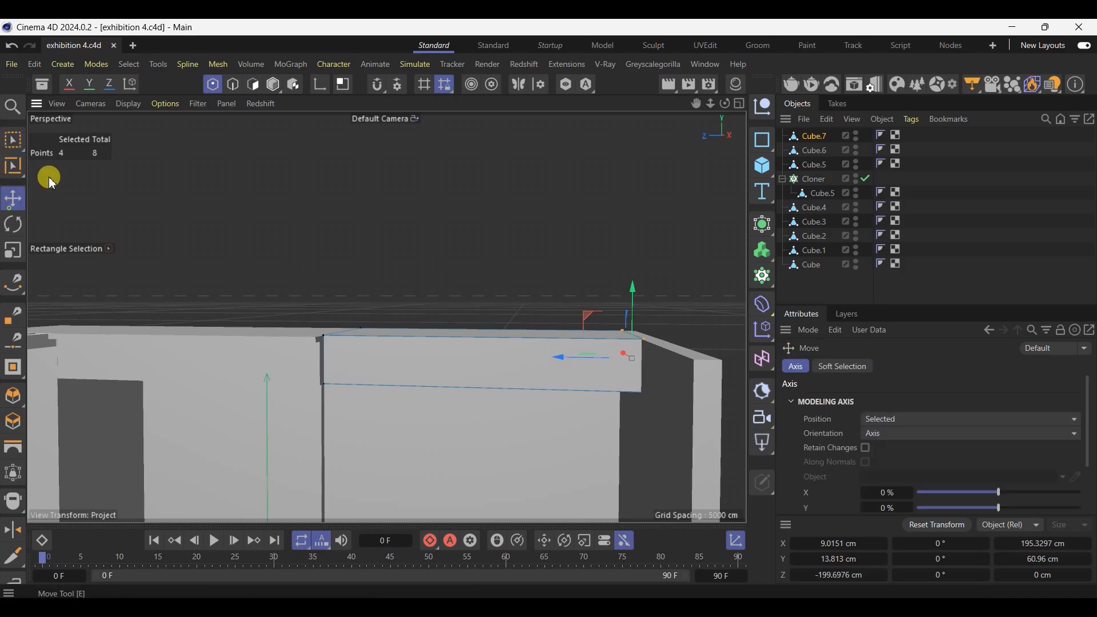
{"action": "left_click", "coordinate": [272, 84]}
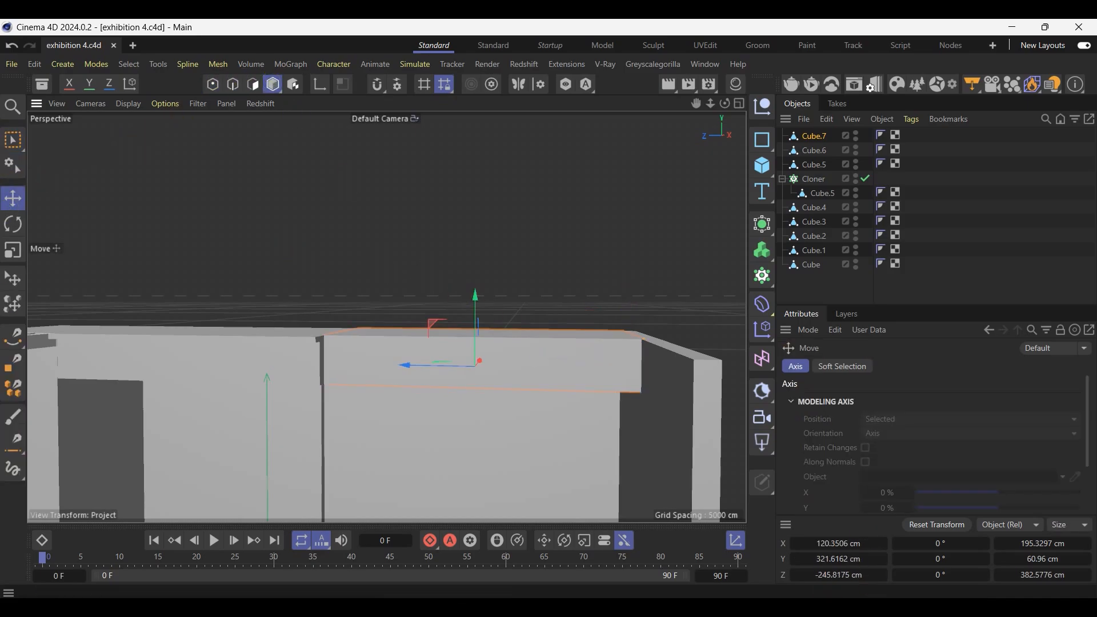
Check the overhead reference render and raise the copied slab's underside polygon so the slab is about 33.4 cm thick
{"action": "key", "text": "alt+Tab"}
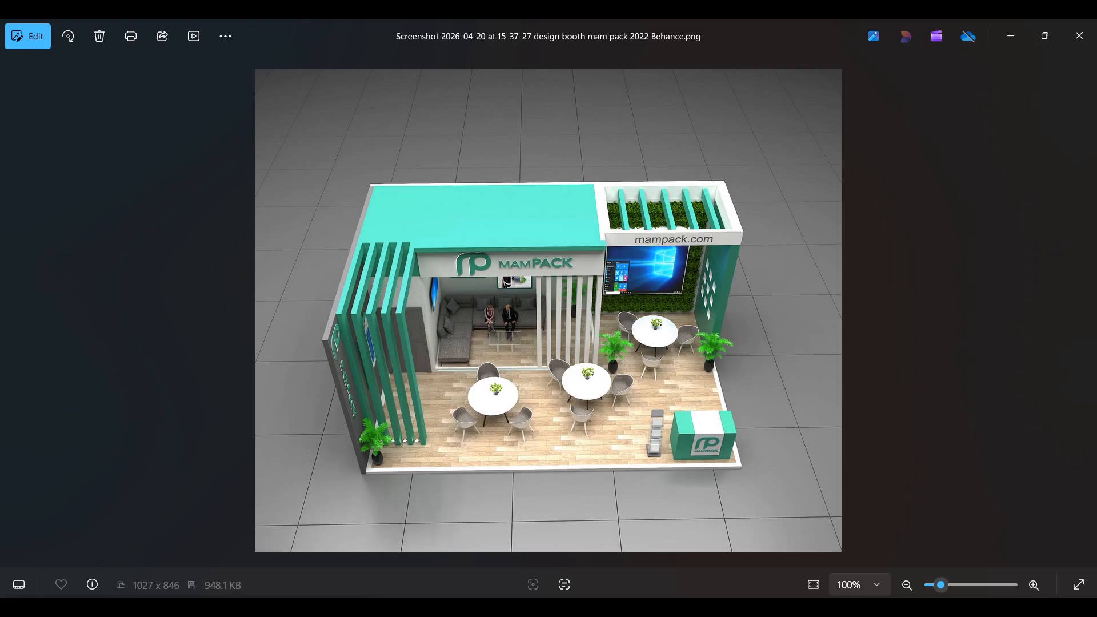
{"action": "key", "text": "alt+Tab"}
{"action": "scroll", "coordinate": [568, 348], "scroll_direction": "up", "scroll_amount": 3}
{"action": "left_click_drag", "start_coordinate": [568, 347], "coordinate": [503, 338], "text": "alt"}
{"action": "left_click", "coordinate": [253, 84]}
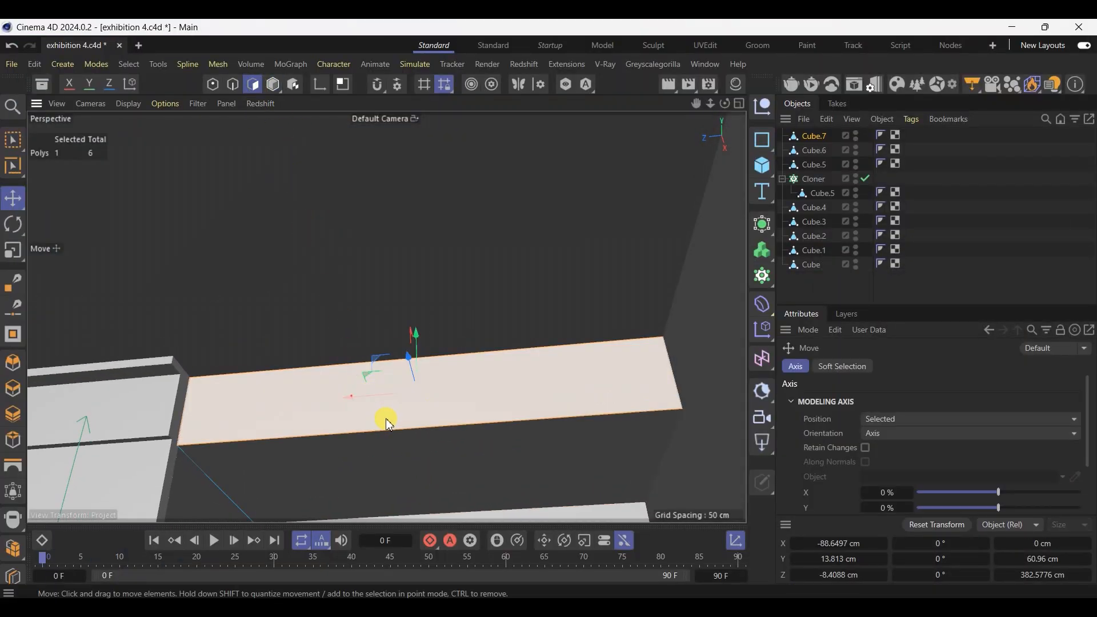
{"action": "left_click", "coordinate": [421, 436]}
{"action": "left_click_drag", "start_coordinate": [421, 436], "coordinate": [489, 384], "text": "alt"}
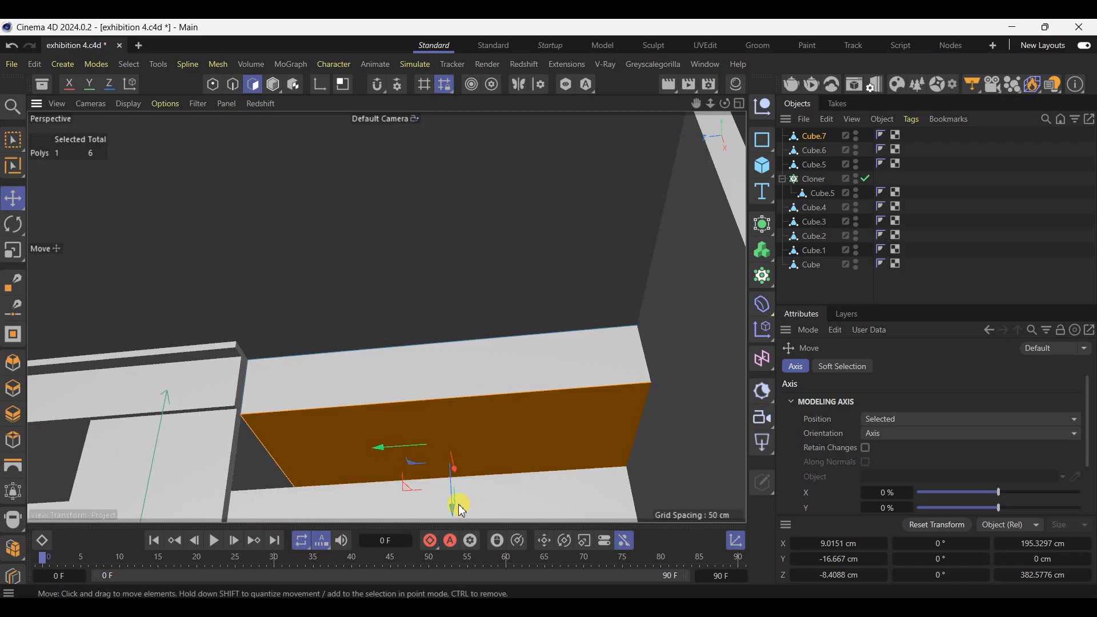
{"action": "left_click_drag", "start_coordinate": [461, 508], "coordinate": [468, 484]}
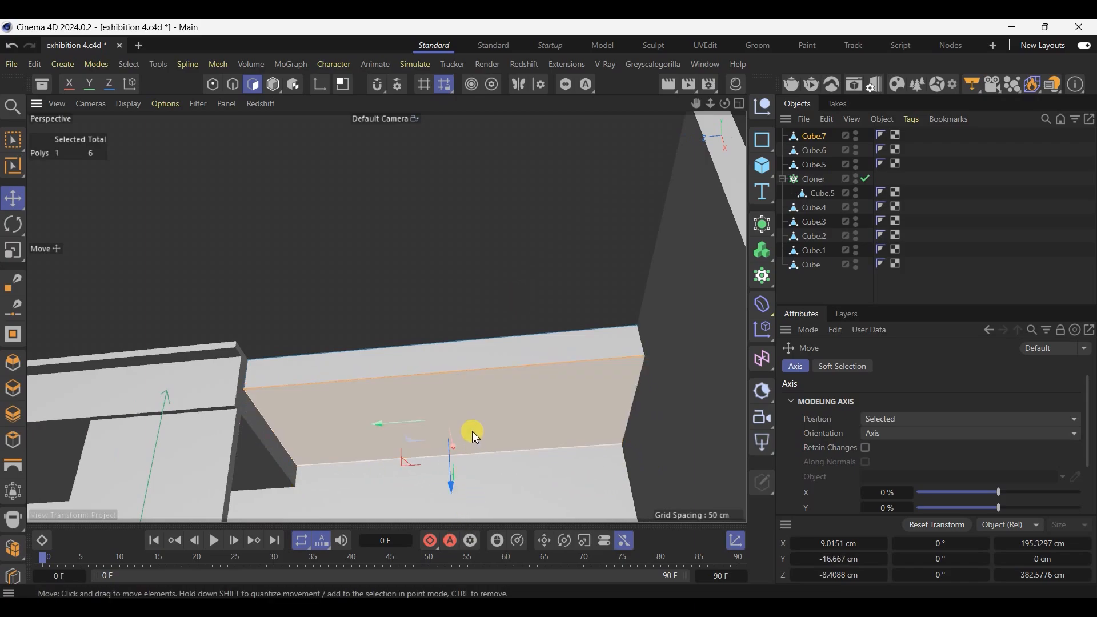
{"action": "left_click_drag", "start_coordinate": [474, 438], "coordinate": [473, 500], "text": "alt"}
{"action": "left_click", "coordinate": [273, 85]}
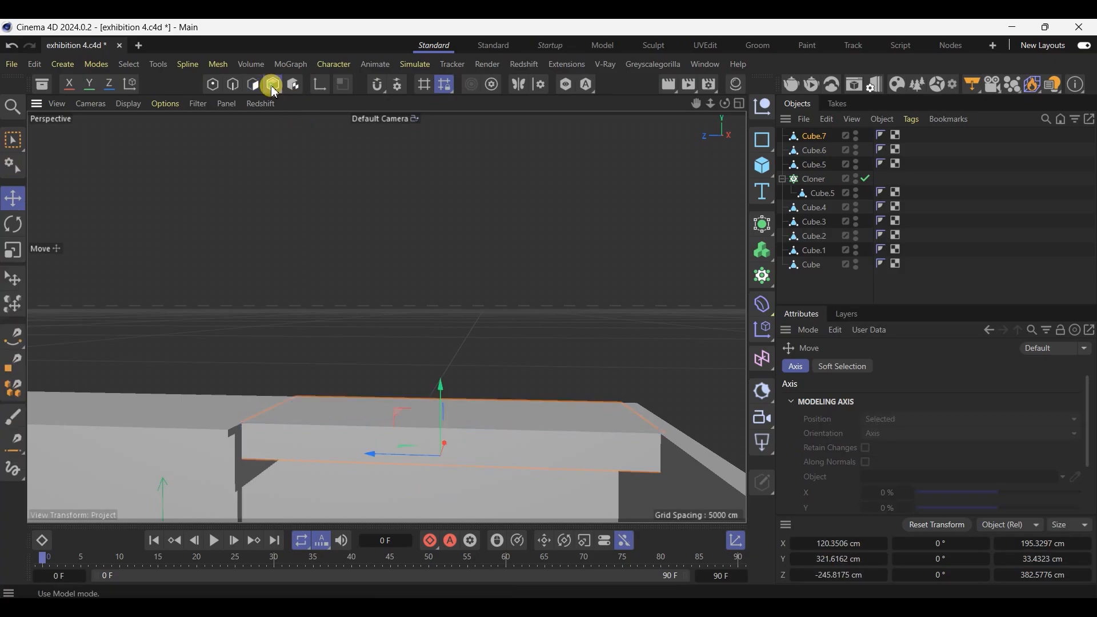
Compare the canopy with the reference renders and move the slab's outer end points outward, making it about 400.2 cm long
{"action": "left_click_drag", "start_coordinate": [475, 347], "coordinate": [484, 368], "text": "alt"}
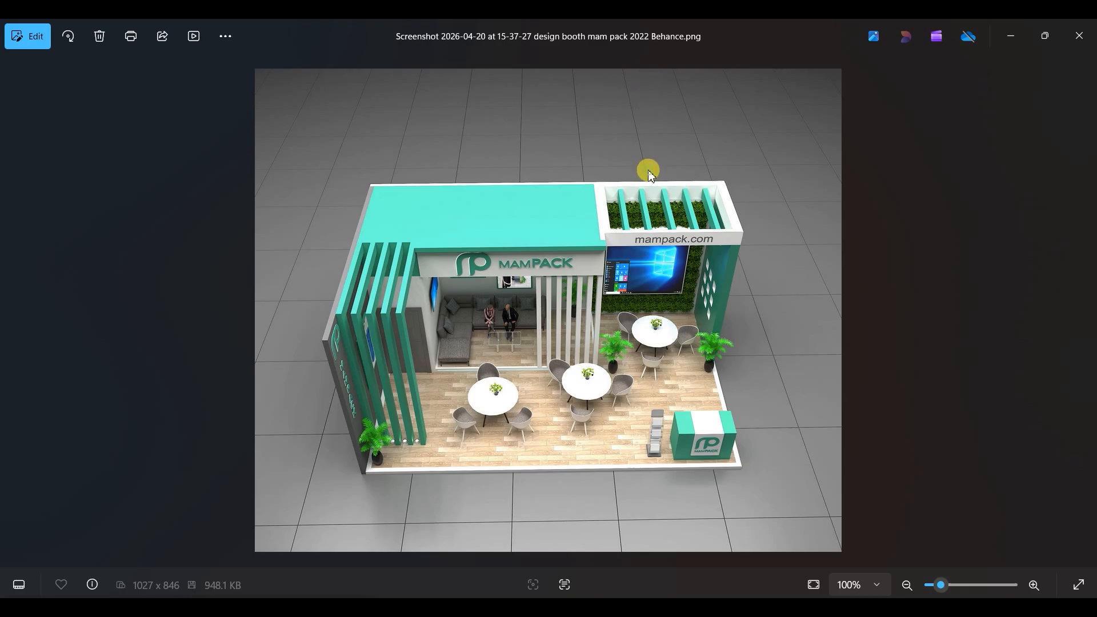
{"action": "key", "text": "Left"}
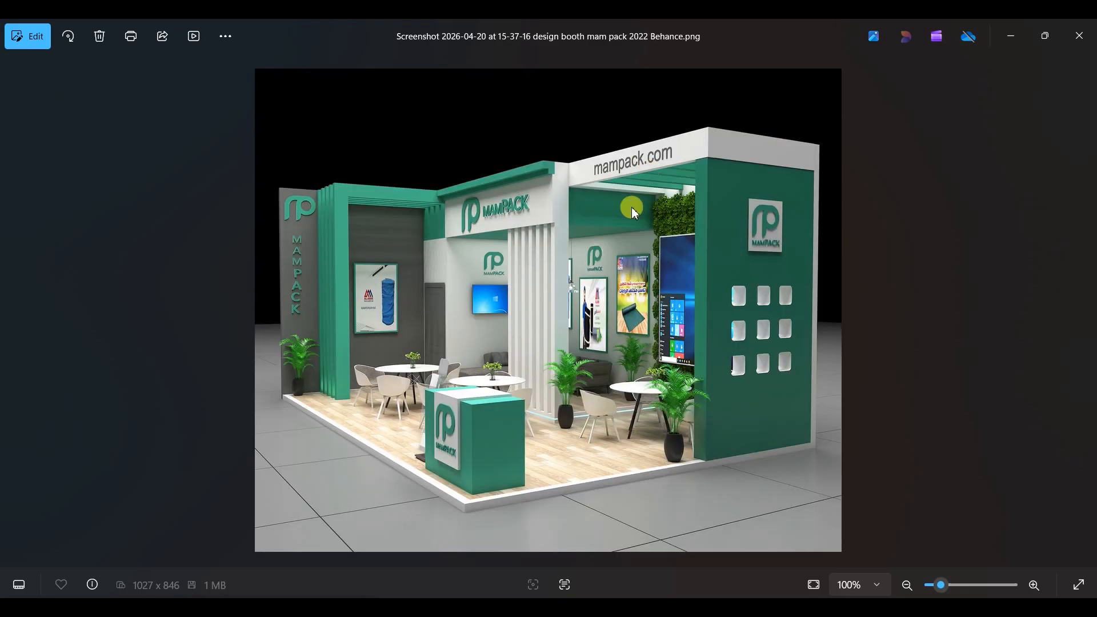
{"action": "left_click", "coordinate": [448, 607]}
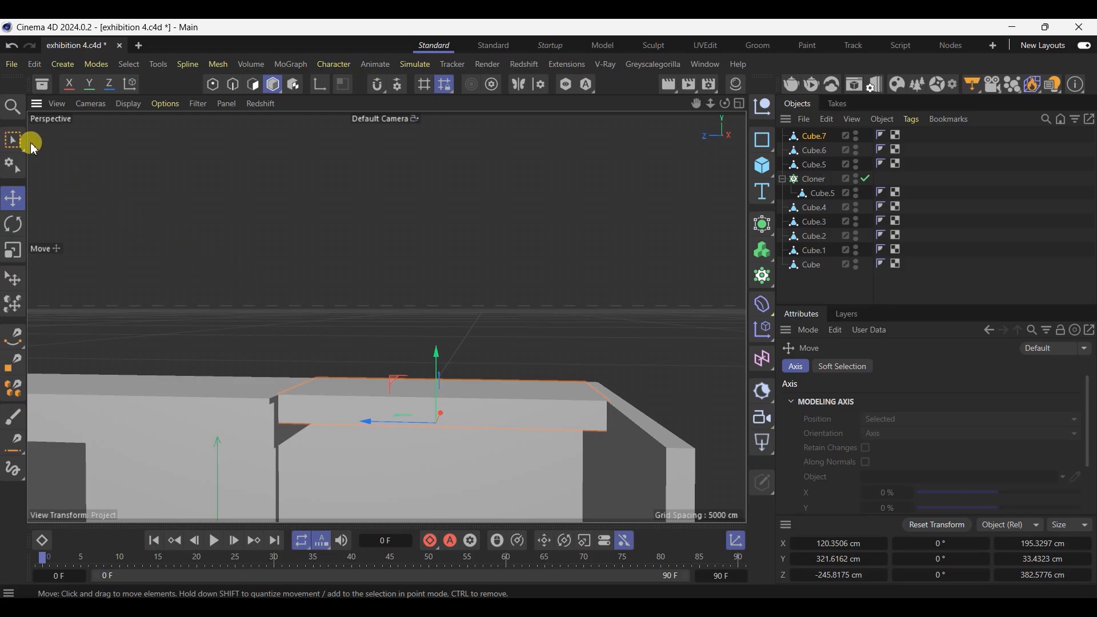
{"action": "left_click", "coordinate": [13, 140]}
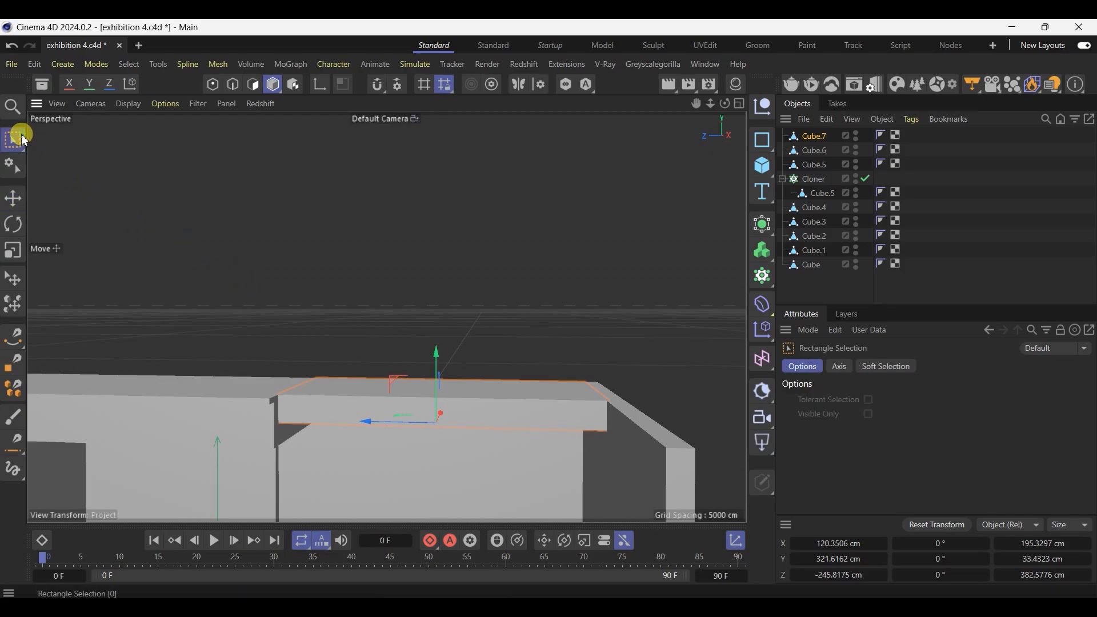
{"action": "left_click", "coordinate": [212, 84]}
{"action": "left_click_drag", "start_coordinate": [518, 290], "coordinate": [663, 503]}
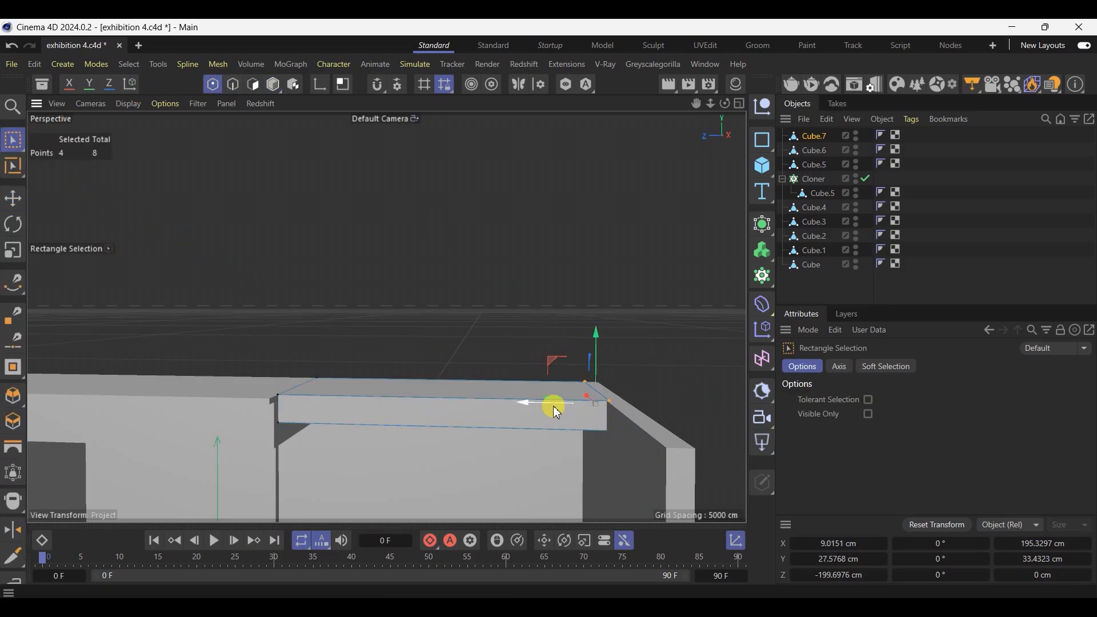
{"action": "left_click_drag", "start_coordinate": [532, 409], "coordinate": [543, 408]}
{"action": "key", "text": "ctrl+z"}
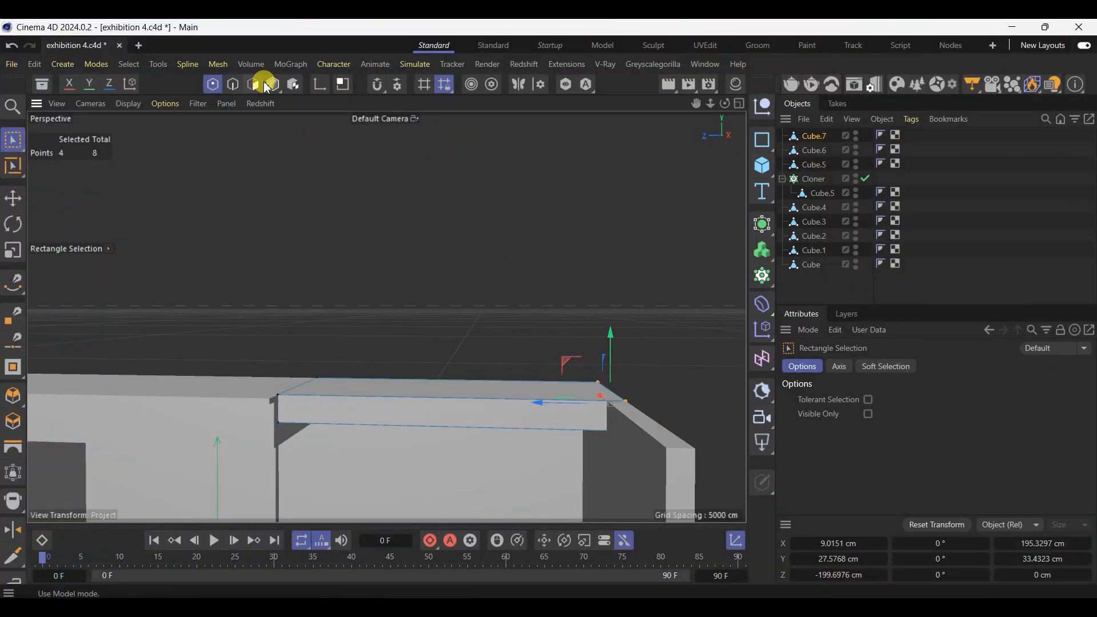
{"action": "left_click", "coordinate": [269, 84]}
Move the end wall's four front points inward to narrow the wall to about 195.5 cm, in line with the canopy slab
{"action": "scroll", "coordinate": [345, 284], "scroll_direction": "down", "scroll_amount": 7}
{"action": "left_click_drag", "start_coordinate": [500, 474], "coordinate": [374, 485], "text": "alt"}
{"action": "left_click", "coordinate": [266, 390]}
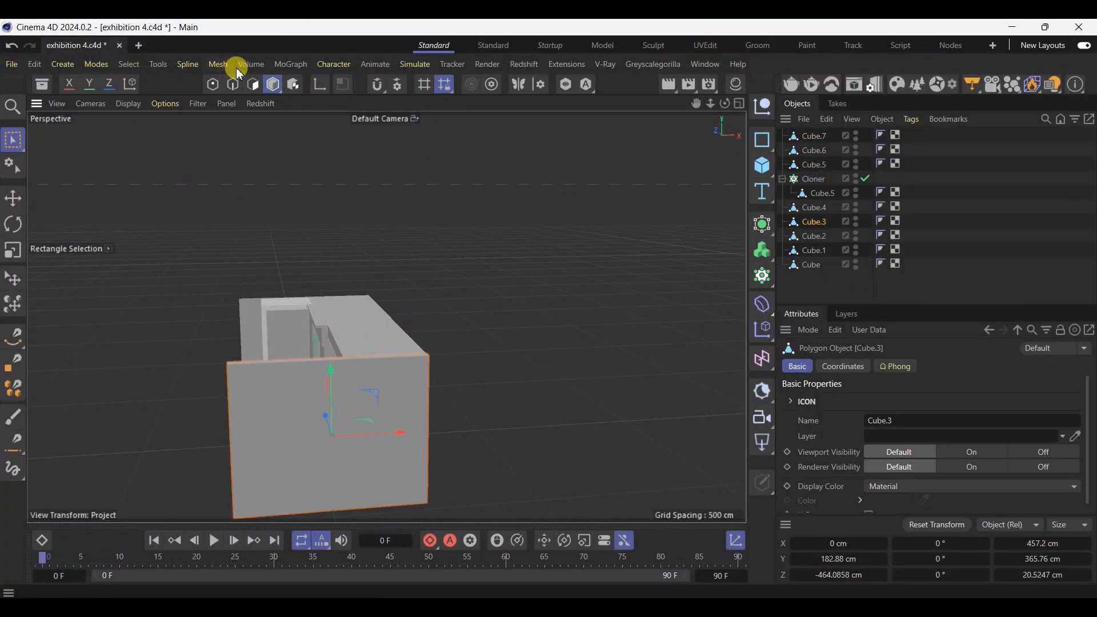
{"action": "left_click", "coordinate": [212, 85]}
{"action": "left_click_drag", "start_coordinate": [204, 254], "coordinate": [302, 549]}
{"action": "left_click_drag", "start_coordinate": [303, 401], "coordinate": [633, 358]}
{"action": "scroll", "coordinate": [383, 379], "scroll_direction": "up", "scroll_amount": 10}
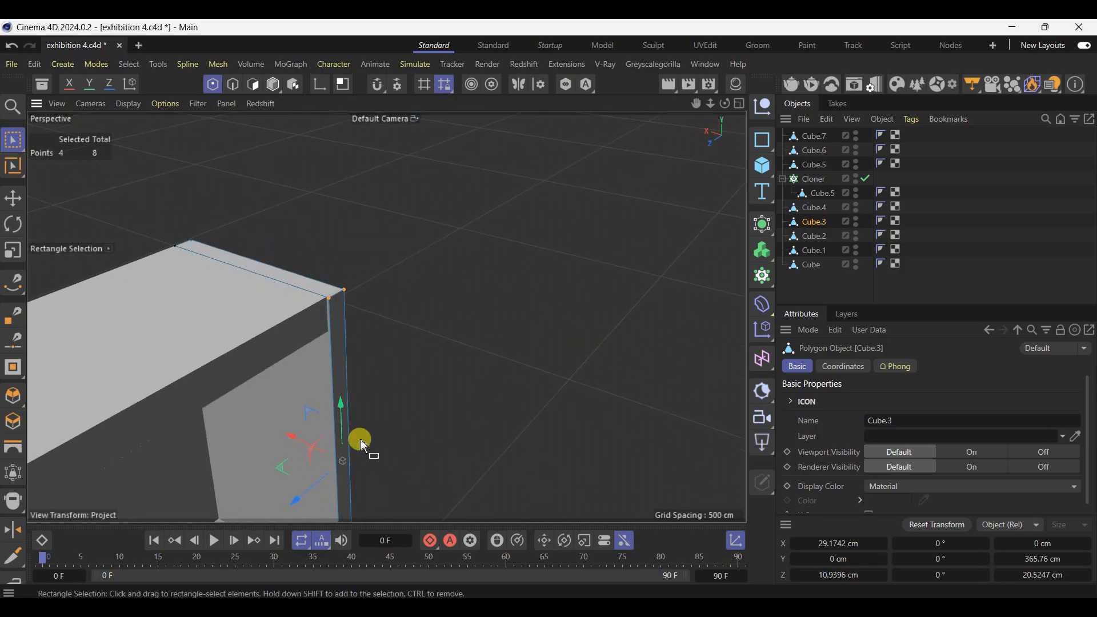
{"action": "left_click_drag", "start_coordinate": [360, 439], "coordinate": [286, 435]}
Lower the end wall's four top points to about Y 149.7 cm at the canopy slab's underside, and return to whole-object editing
{"action": "left_click_drag", "start_coordinate": [115, 186], "coordinate": [388, 347]}
{"action": "left_click_drag", "start_coordinate": [222, 307], "coordinate": [125, 262], "text": "alt"}
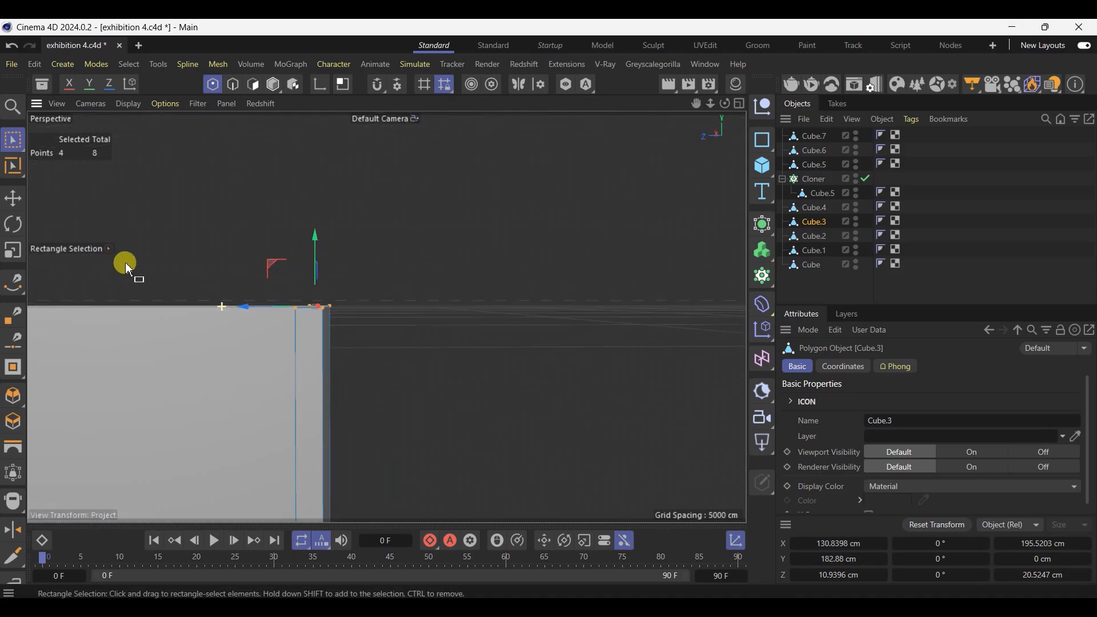
{"action": "left_click_drag", "start_coordinate": [332, 237], "coordinate": [335, 279]}
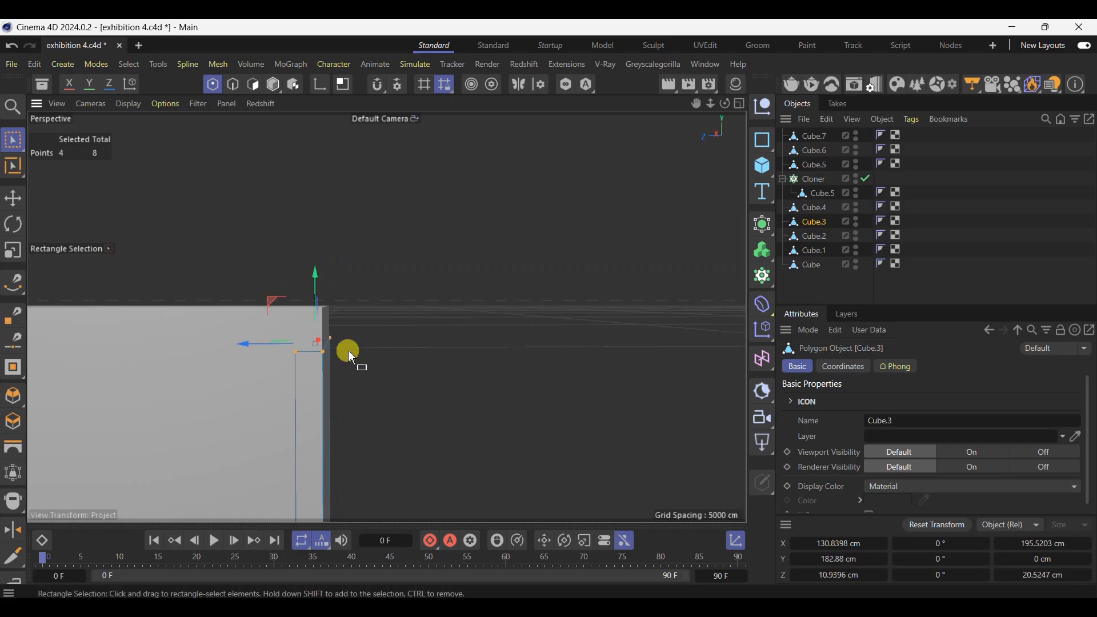
{"action": "left_click_drag", "start_coordinate": [350, 353], "coordinate": [221, 369], "text": "alt"}
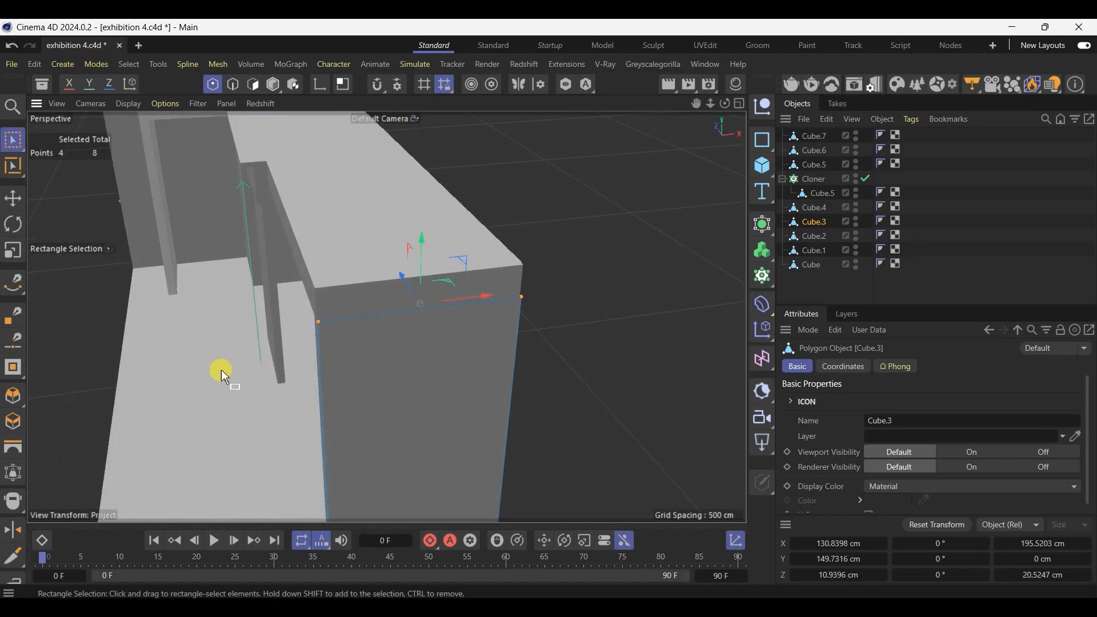
{"action": "left_click", "coordinate": [274, 84]}
{"action": "left_click", "coordinate": [547, 220]}
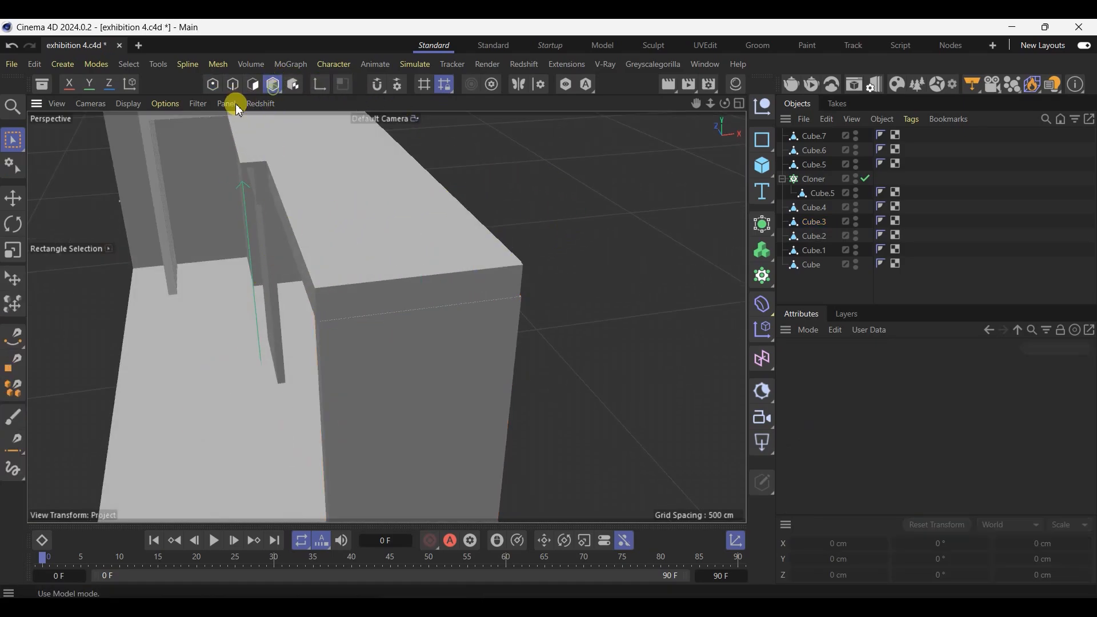
Inset the canopy slab's top and bottom polygons by about 15 cm
{"action": "left_click", "coordinate": [13, 199]}
{"action": "left_click", "coordinate": [359, 219]}
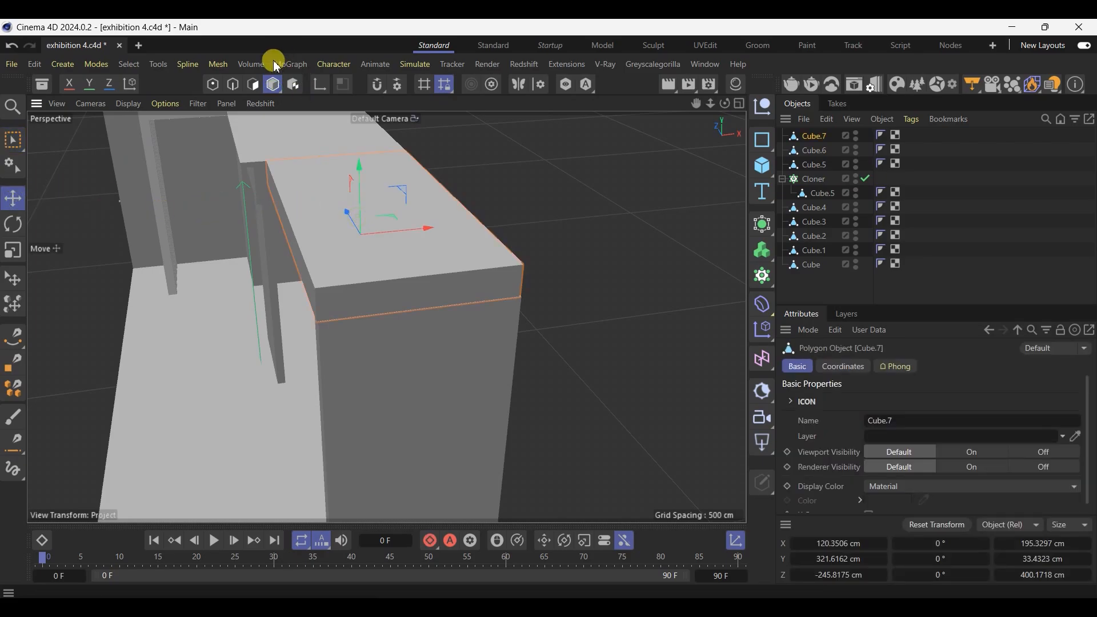
{"action": "left_click", "coordinate": [253, 84]}
{"action": "left_click", "coordinate": [284, 238]}
{"action": "left_click_drag", "start_coordinate": [284, 239], "coordinate": [484, 250], "text": "alt"}
{"action": "right_click", "coordinate": [484, 251]}
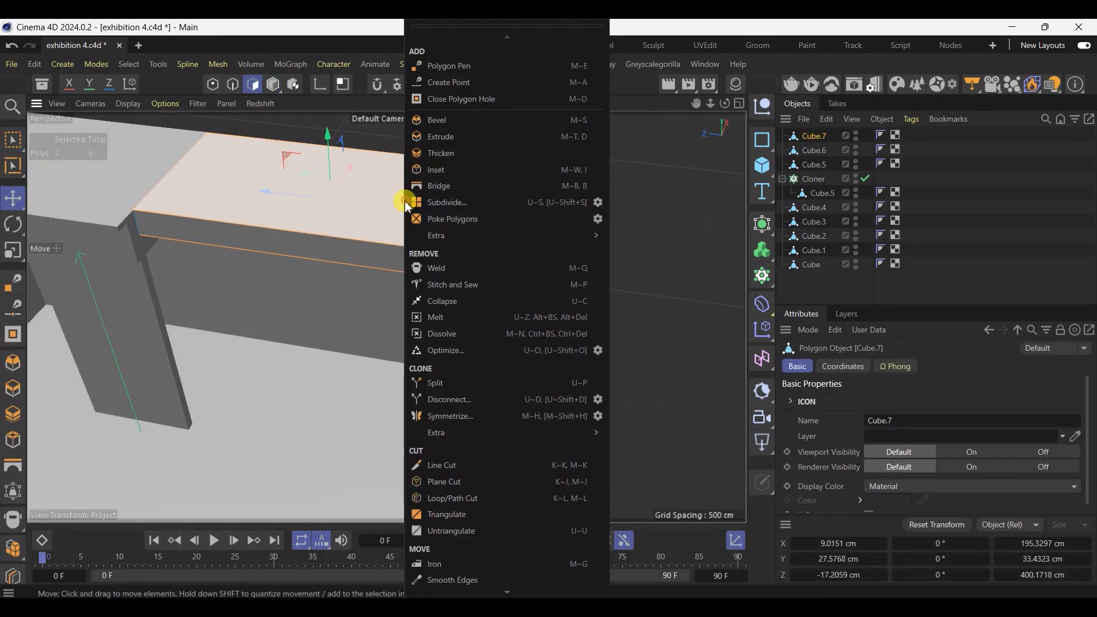
{"action": "left_click", "coordinate": [438, 172]}
{"action": "left_click_drag", "start_coordinate": [474, 194], "coordinate": [512, 197]}
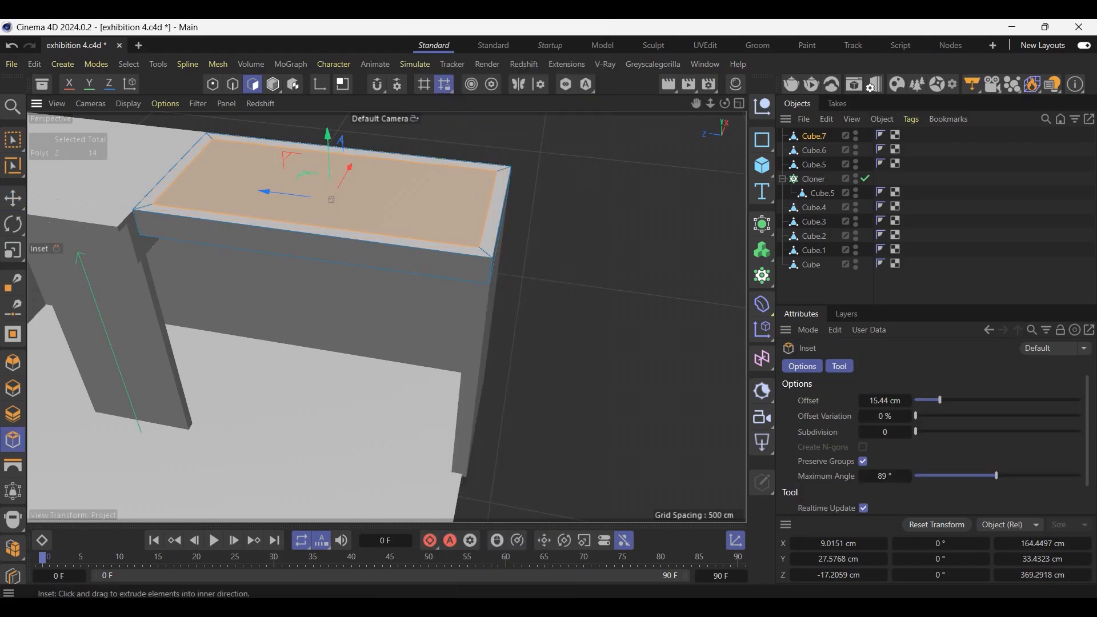
Extrude the two inset polygons towards each other by scaling them along Y, and remove them to open the slab into a frame
{"action": "left_click", "coordinate": [12, 198]}
{"action": "left_click", "coordinate": [13, 251]}
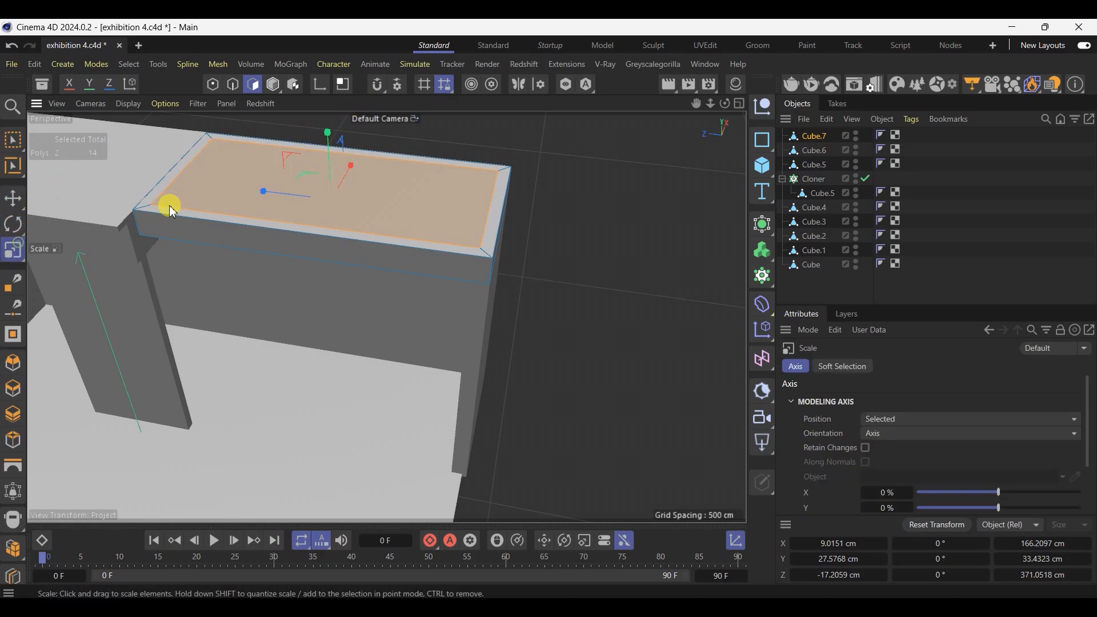
{"action": "left_click_drag", "start_coordinate": [329, 133], "coordinate": [334, 200]}
{"action": "key", "text": "ctrl+shift+a"}
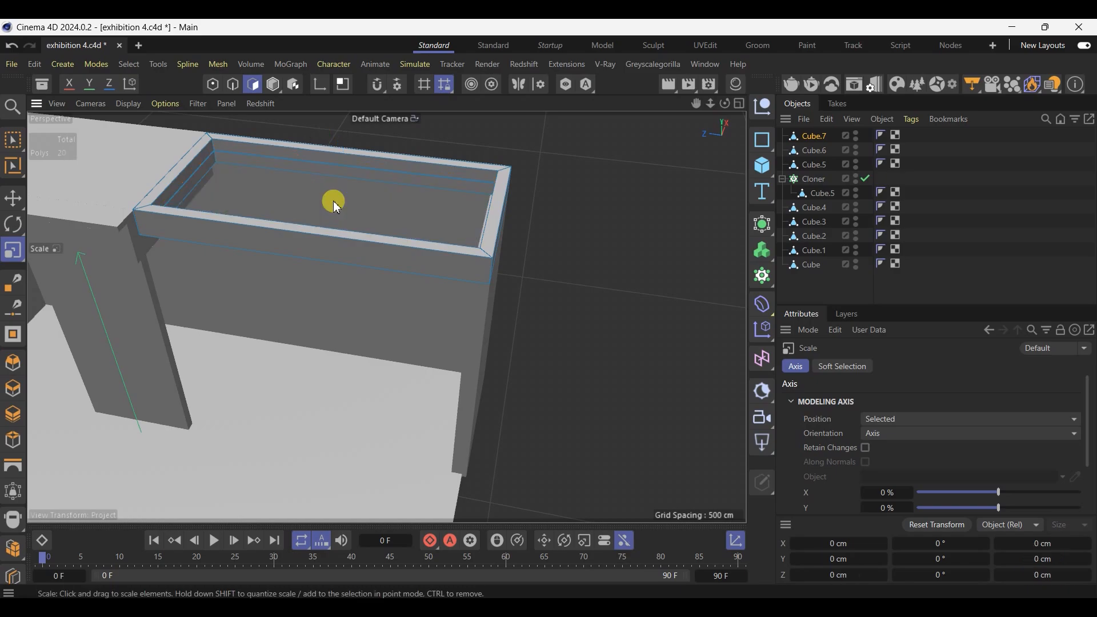
Select one of the two nearly coincident edge loops inside the canopy frame and lower it to about Y 23.7 cm
{"action": "scroll", "coordinate": [263, 164], "scroll_direction": "up", "scroll_amount": 8}
{"action": "scroll", "coordinate": [135, 171], "scroll_direction": "up", "scroll_amount": 3}
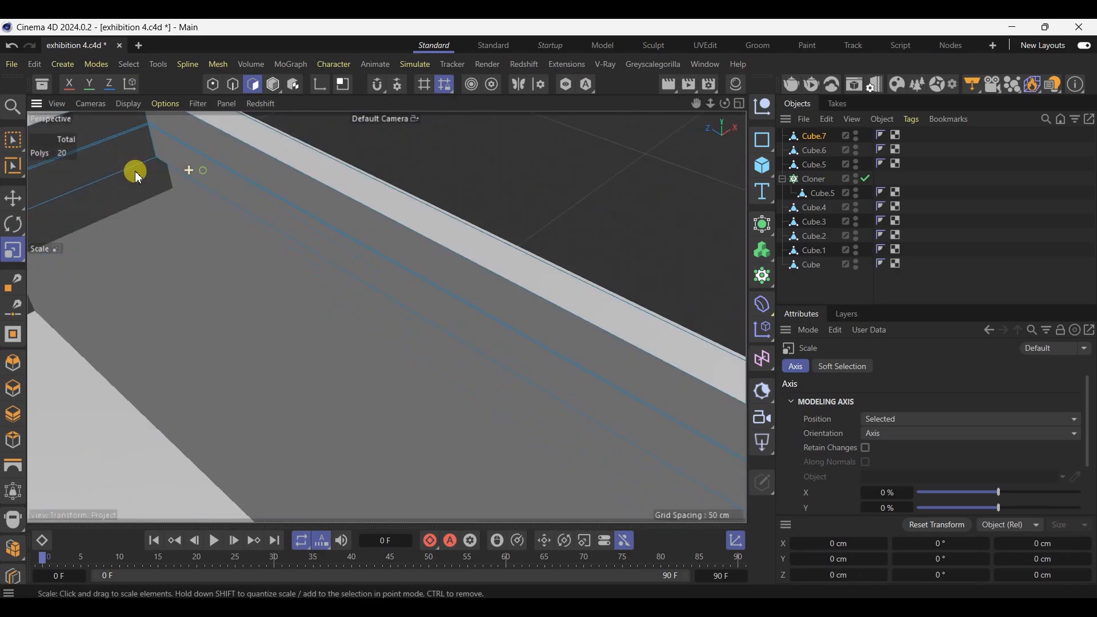
{"action": "left_click", "coordinate": [12, 166]}
{"action": "left_click", "coordinate": [233, 84]}
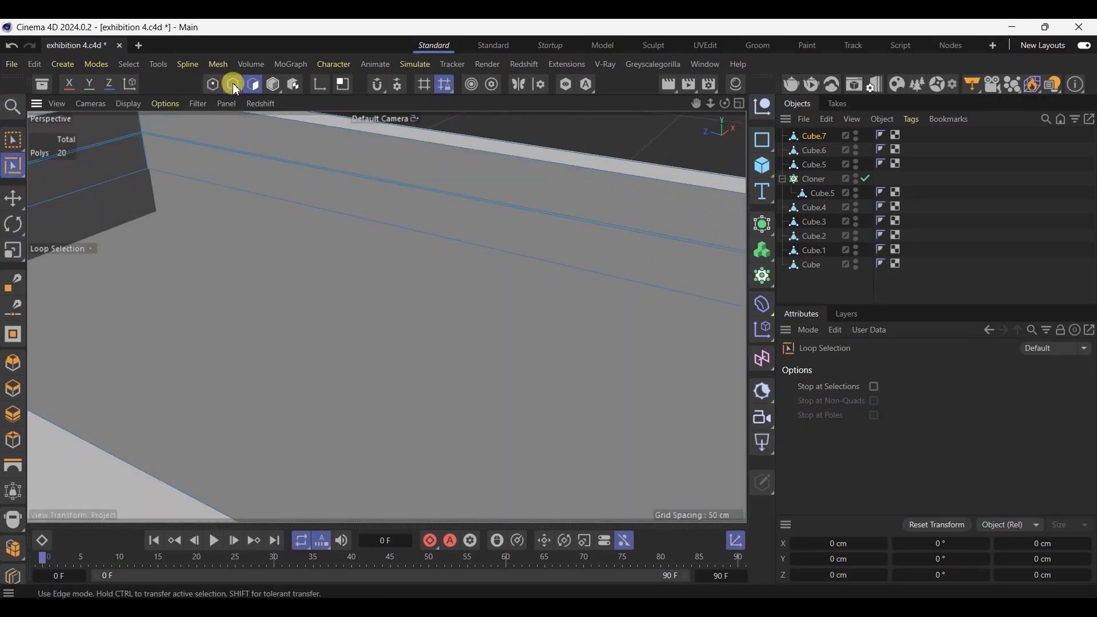
{"action": "scroll", "coordinate": [312, 155], "scroll_direction": "up", "scroll_amount": 2}
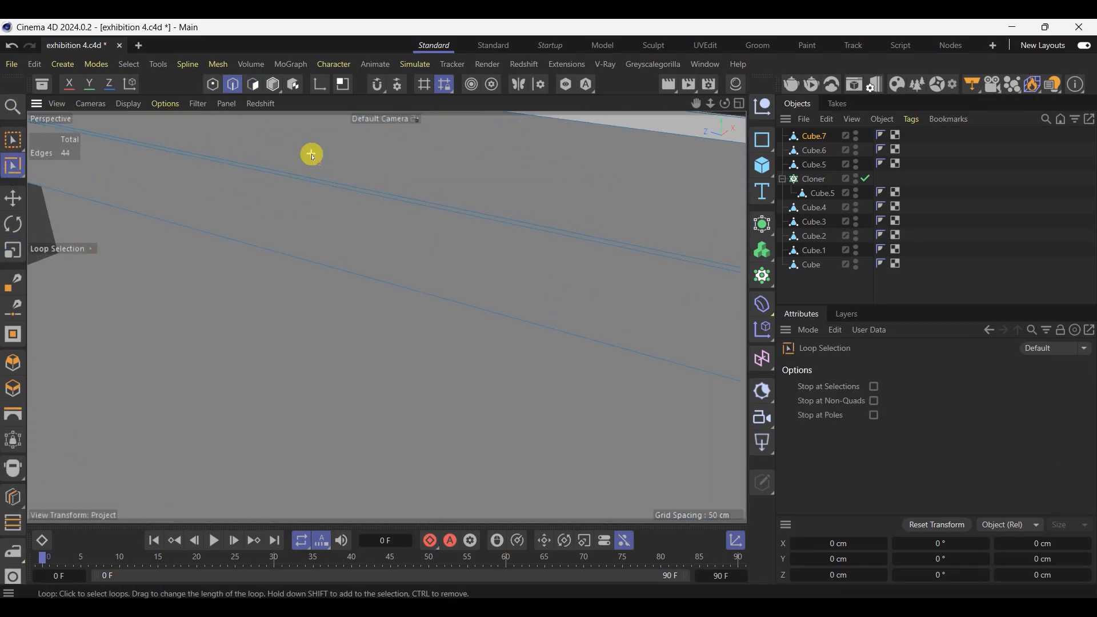
{"action": "left_click", "coordinate": [348, 186]}
{"action": "left_click_drag", "start_coordinate": [347, 185], "coordinate": [179, 225], "text": "alt"}
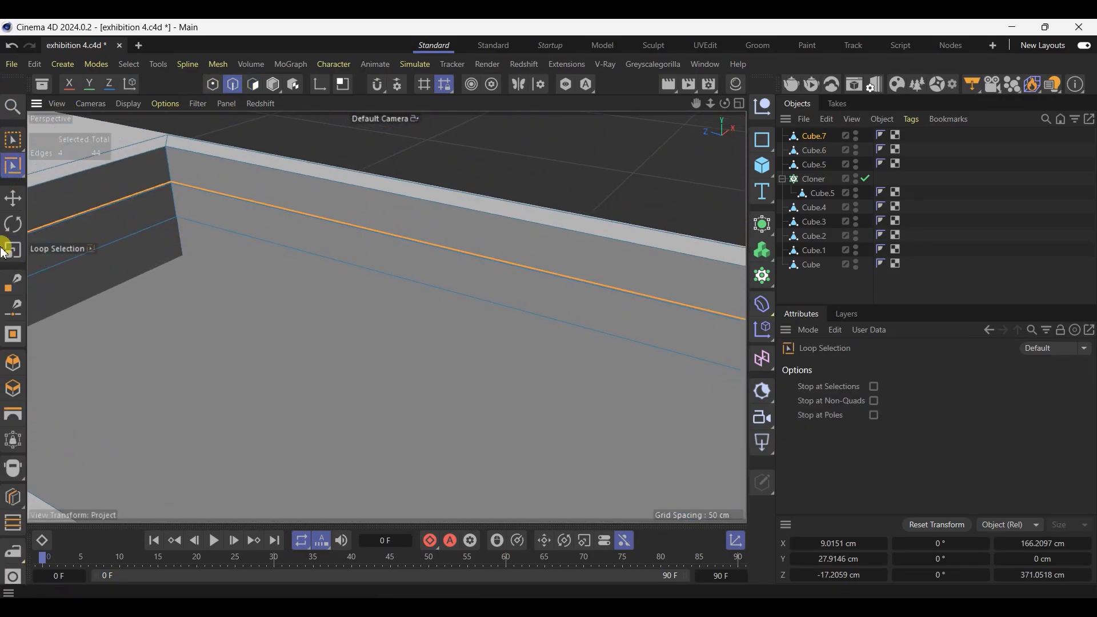
{"action": "left_click", "coordinate": [12, 197]}
{"action": "left_click_drag", "start_coordinate": [364, 253], "coordinate": [393, 252], "text": "alt"}
{"action": "scroll", "coordinate": [492, 296], "scroll_direction": "up", "scroll_amount": 5}
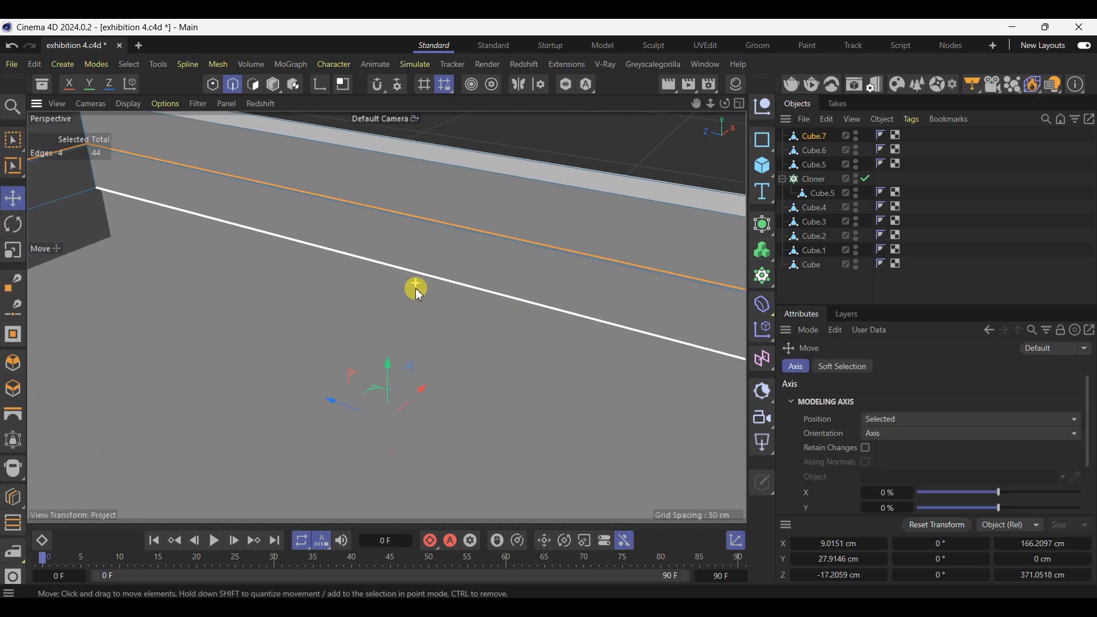
{"action": "left_click_drag", "start_coordinate": [381, 410], "coordinate": [162, 314]}
{"action": "left_click_drag", "start_coordinate": [153, 256], "coordinate": [7, 97], "text": "alt"}
Add the neighbouring inner edge loop to the selection and join the two loops with Stitch and Sew
{"action": "left_click", "coordinate": [13, 173]}
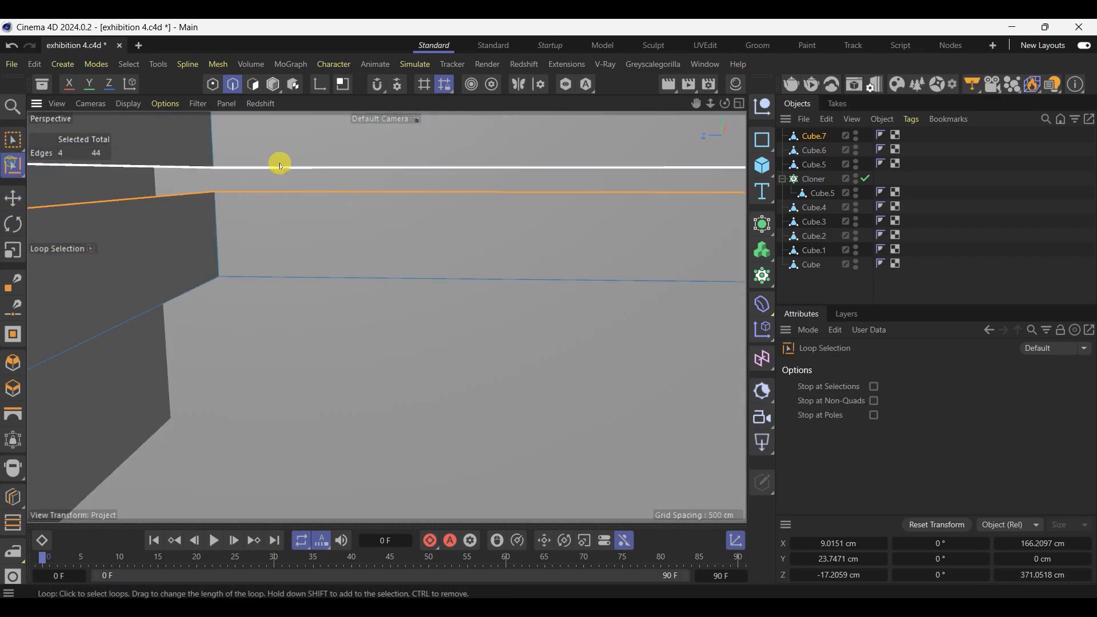
{"action": "left_click", "coordinate": [280, 168], "text": "shift"}
{"action": "right_click", "coordinate": [346, 154]}
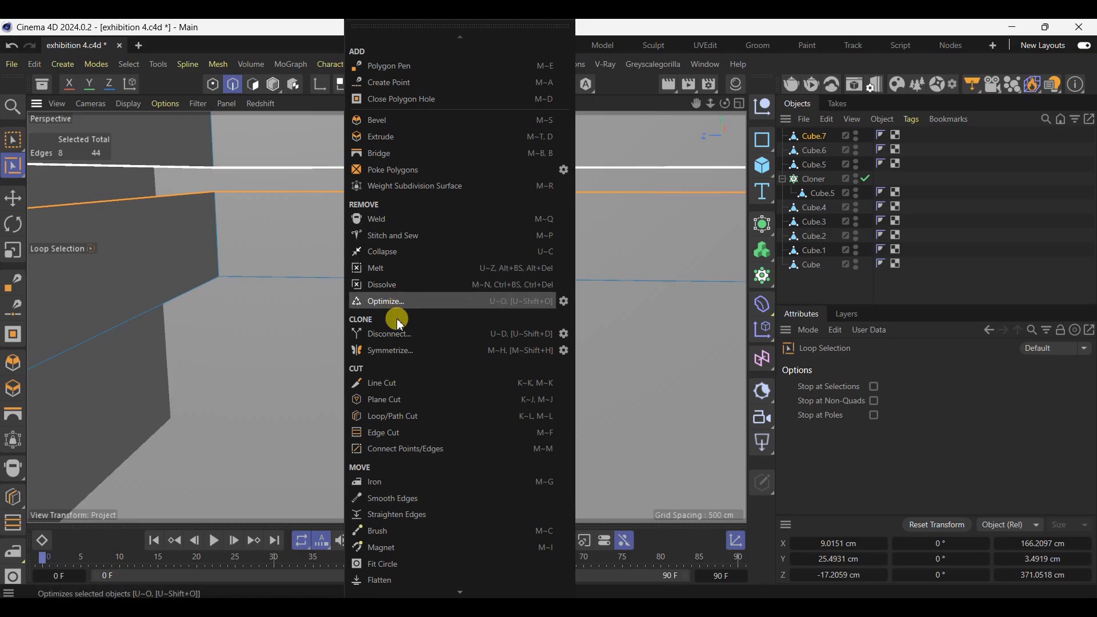
{"action": "left_click", "coordinate": [402, 236]}
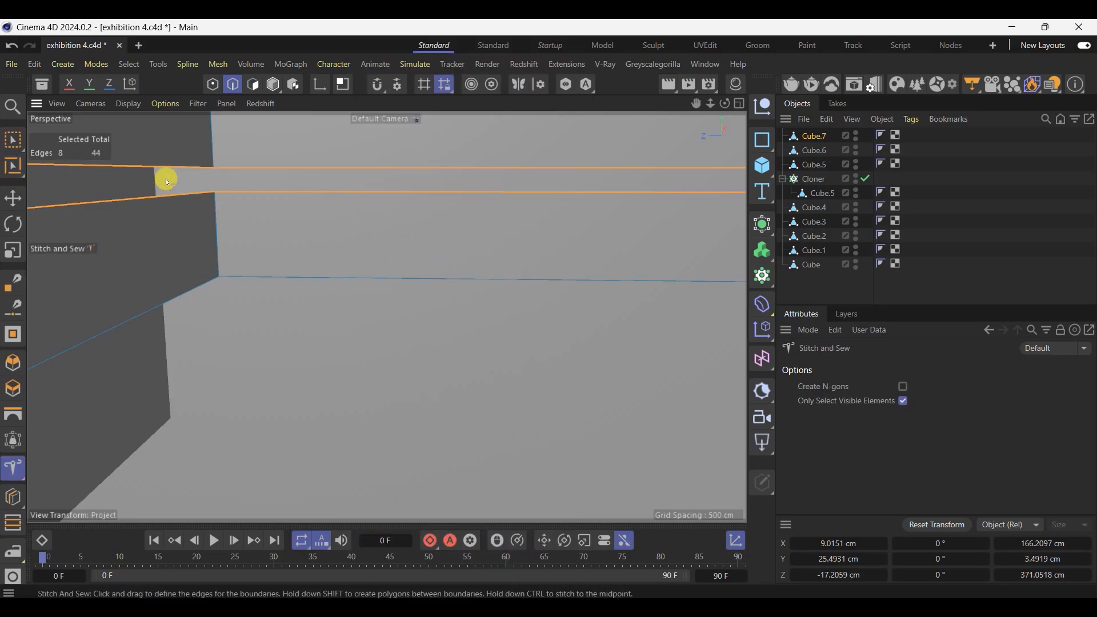
{"action": "left_click_drag", "start_coordinate": [283, 195], "coordinate": [284, 178]}
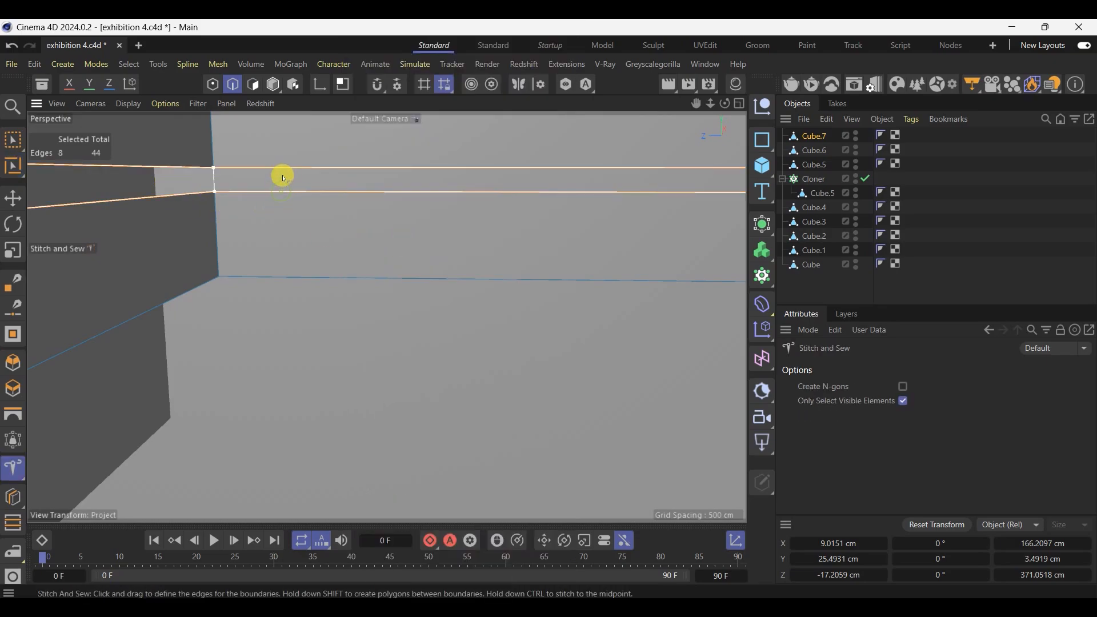
Dissolve the joined edge loop inside the canopy frame and return to whole-object editing with the Move tool
{"action": "right_click", "coordinate": [286, 167]}
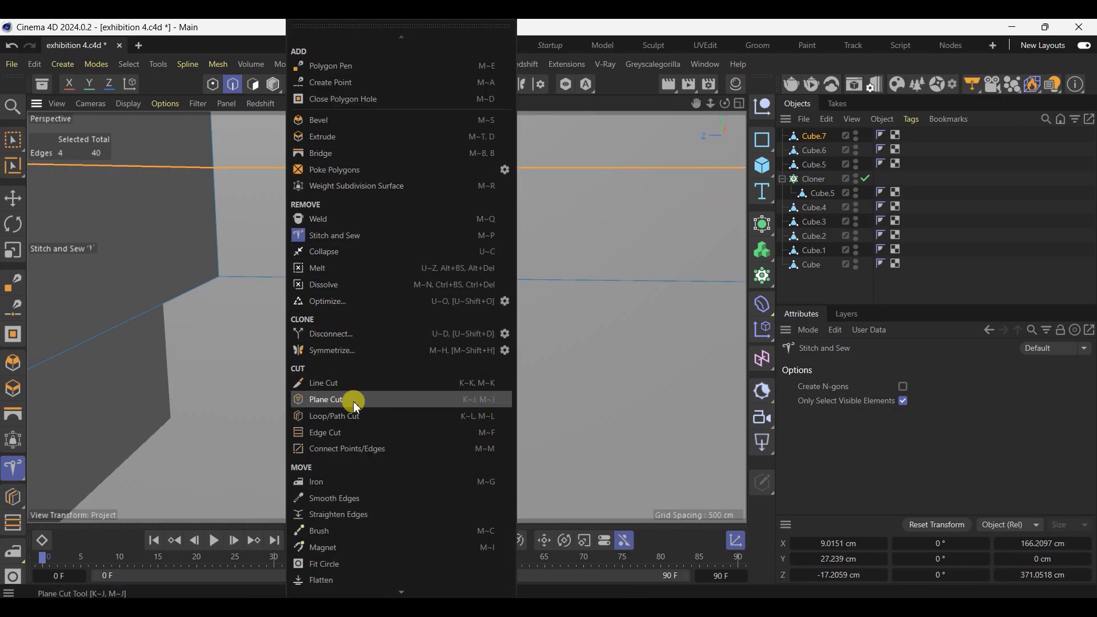
{"action": "left_click", "coordinate": [345, 284]}
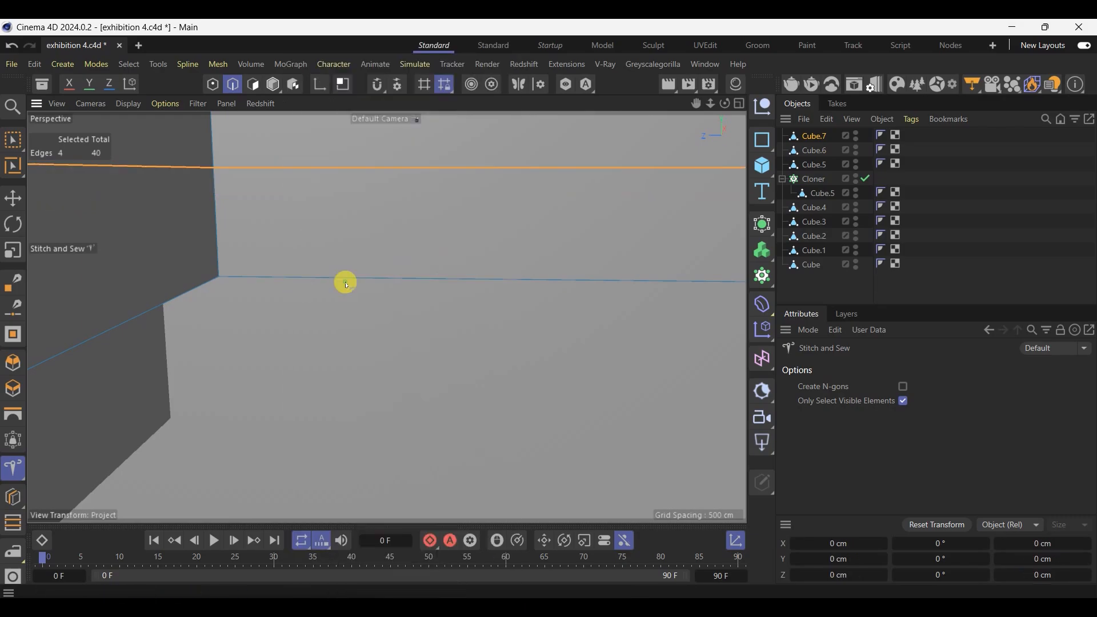
{"action": "left_click_drag", "start_coordinate": [348, 167], "coordinate": [344, 227], "text": "alt"}
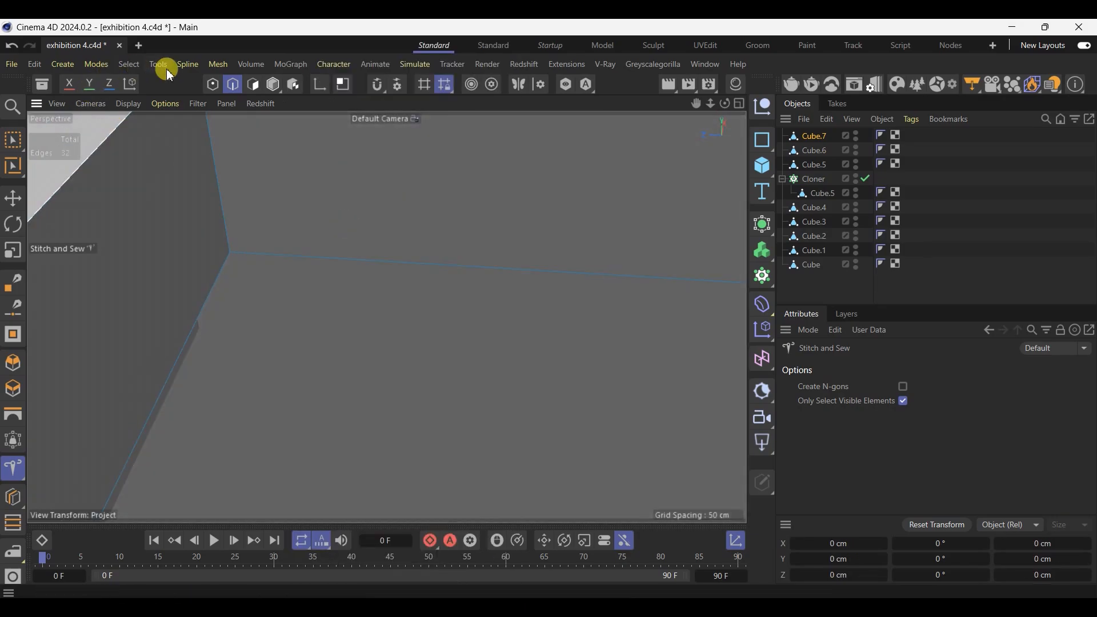
{"action": "left_click", "coordinate": [274, 85]}
{"action": "left_click", "coordinate": [7, 204]}
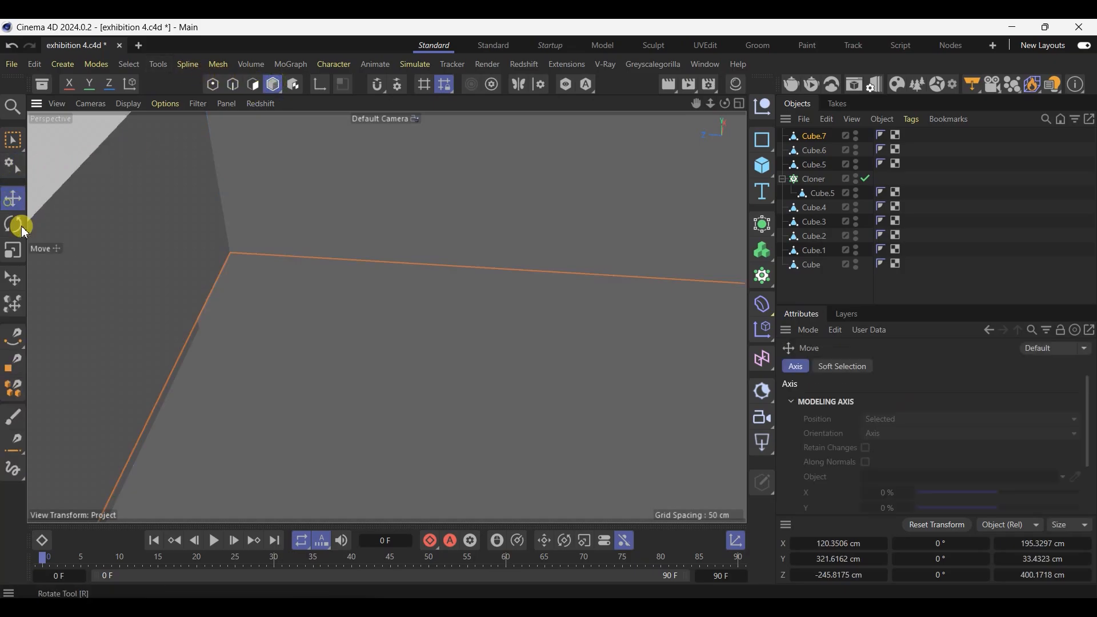
Check the finished canopy frame against the rest of the booth and save the project
{"action": "scroll", "coordinate": [156, 195], "scroll_direction": "down", "scroll_amount": 8}
{"action": "scroll", "coordinate": [295, 233], "scroll_direction": "down", "scroll_amount": 12}
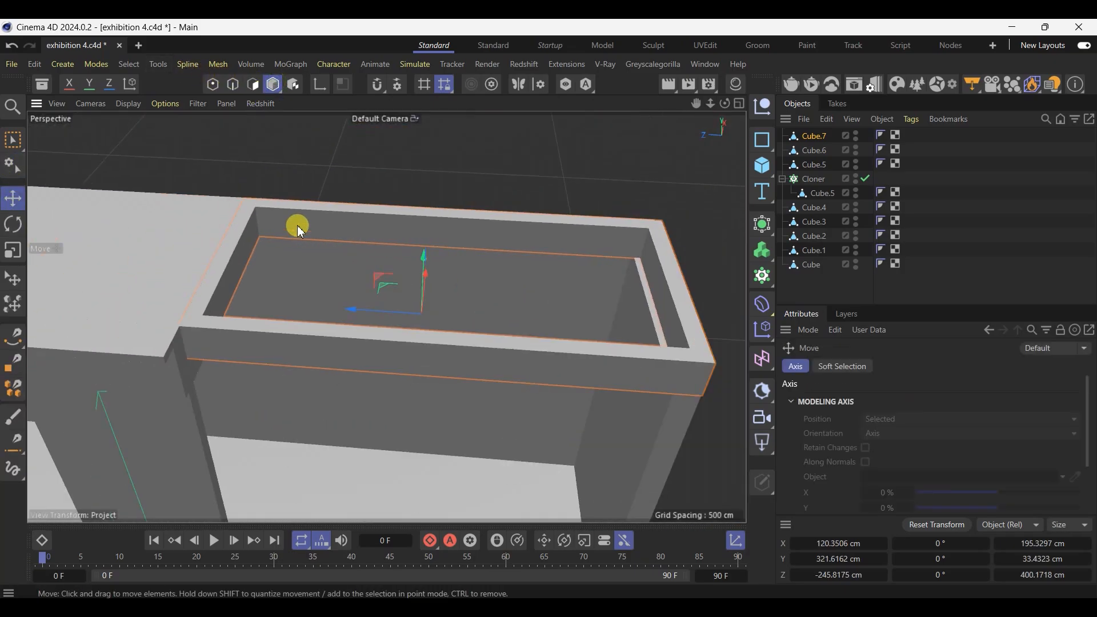
{"action": "scroll", "coordinate": [222, 297], "scroll_direction": "up", "scroll_amount": 3}
{"action": "left_click_drag", "start_coordinate": [273, 356], "coordinate": [336, 282], "text": "alt"}
{"action": "scroll", "coordinate": [527, 379], "scroll_direction": "down", "scroll_amount": 4}
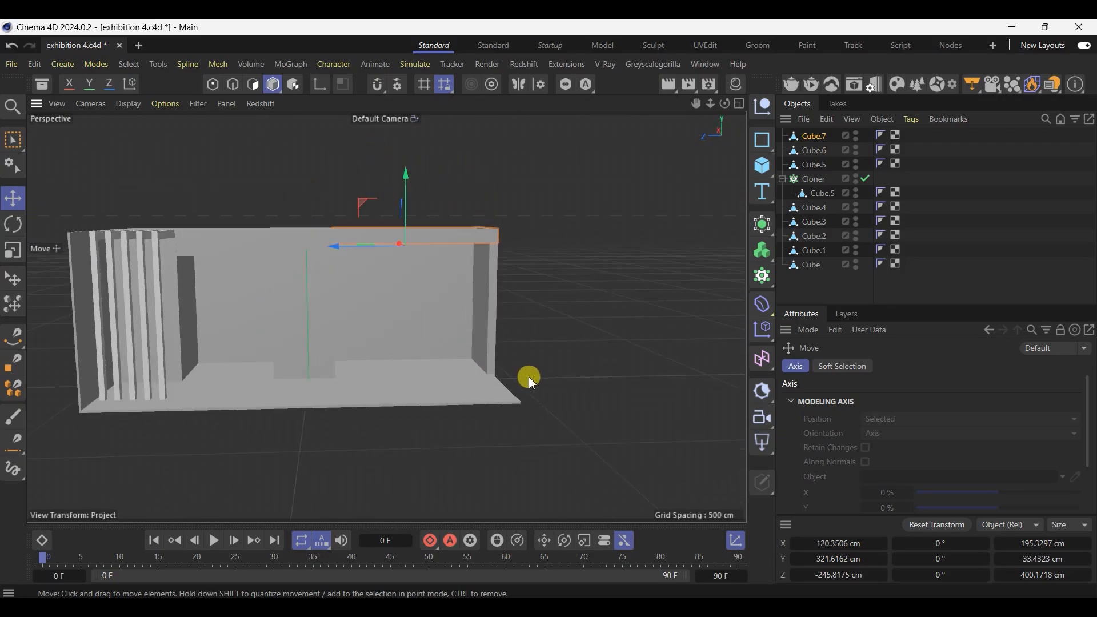
{"action": "scroll", "coordinate": [355, 369], "scroll_direction": "up", "scroll_amount": 4}
{"action": "scroll", "coordinate": [217, 302], "scroll_direction": "up", "scroll_amount": 3}
{"action": "scroll", "coordinate": [388, 371], "scroll_direction": "down", "scroll_amount": 3}
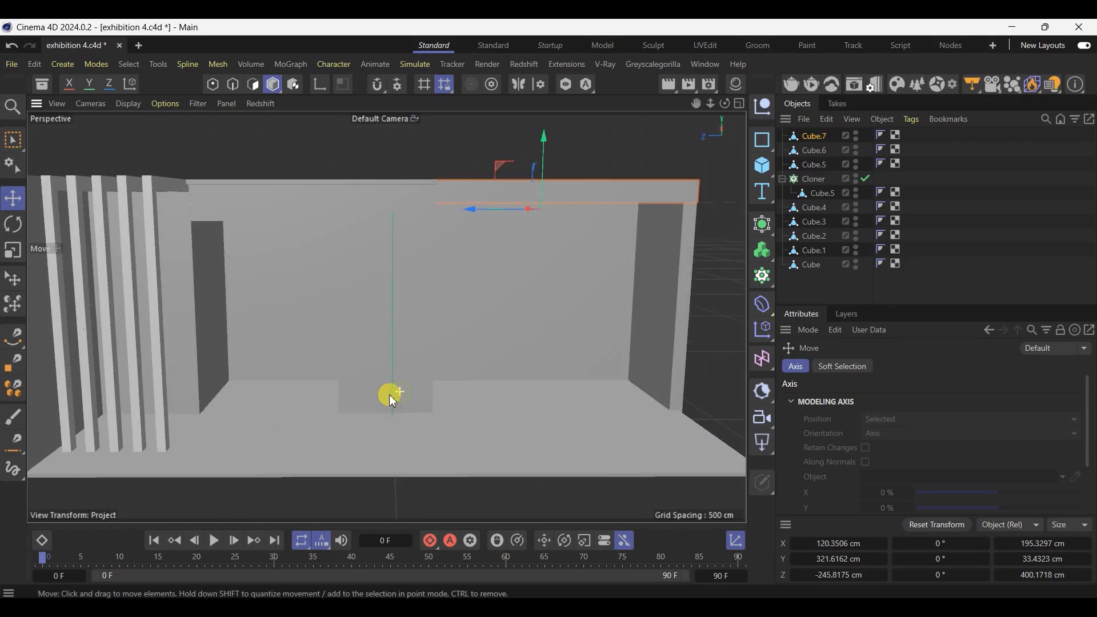
{"action": "left_click_drag", "start_coordinate": [392, 392], "coordinate": [363, 391], "text": "alt"}
{"action": "key", "text": "ctrl+s"}
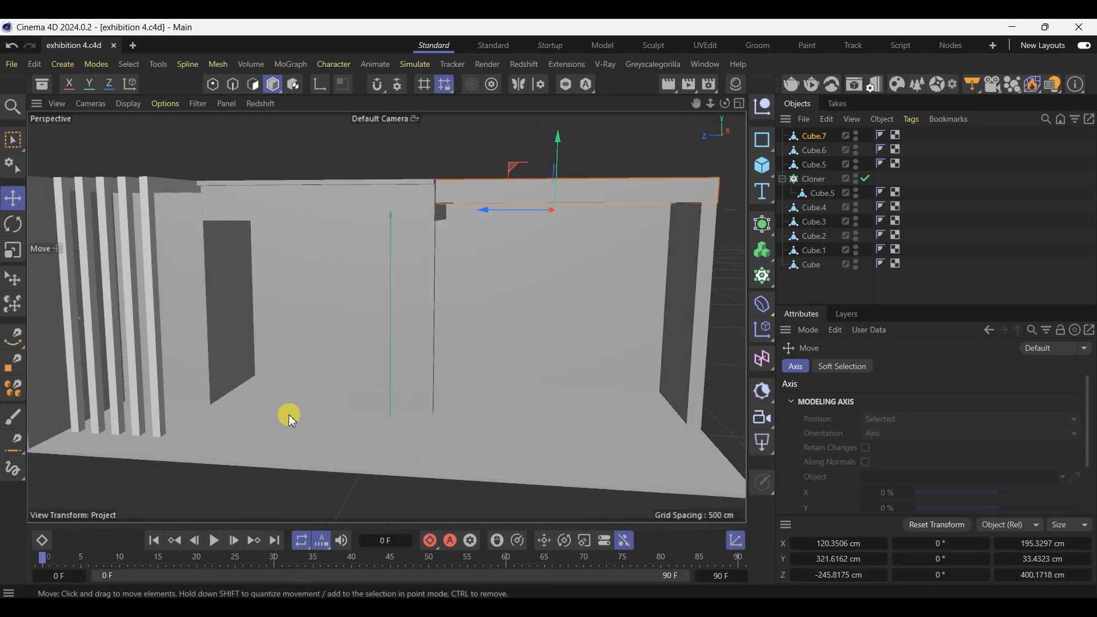
Duplicate the upper block over the booth's middle section and move the copy forward along X to about -103.5 cm
{"action": "left_click", "coordinate": [389, 320]}
{"action": "left_click_drag", "start_coordinate": [389, 318], "coordinate": [370, 366], "text": "alt"}
{"action": "left_click", "coordinate": [421, 172]}
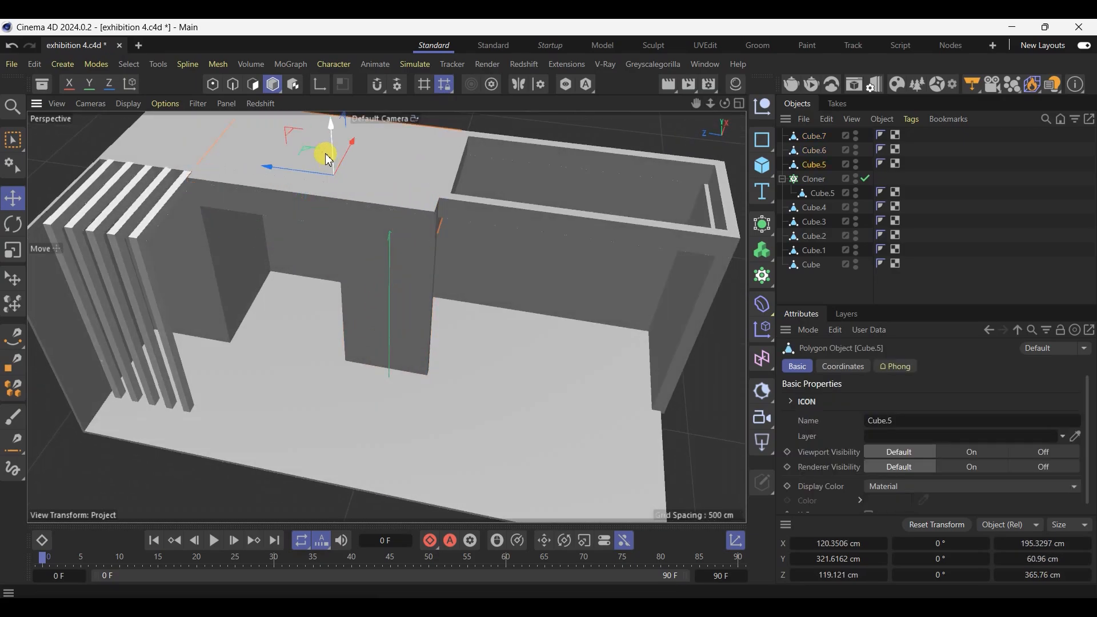
{"action": "left_click_drag", "start_coordinate": [361, 142], "coordinate": [312, 222]}
Move the duplicated block's four end points along Z to about -102.8 cm, shortening it to about 80.1 cm
{"action": "left_click_drag", "start_coordinate": [143, 219], "coordinate": [1, 96], "text": "alt"}
{"action": "left_click", "coordinate": [12, 141]}
{"action": "left_click", "coordinate": [212, 84]}
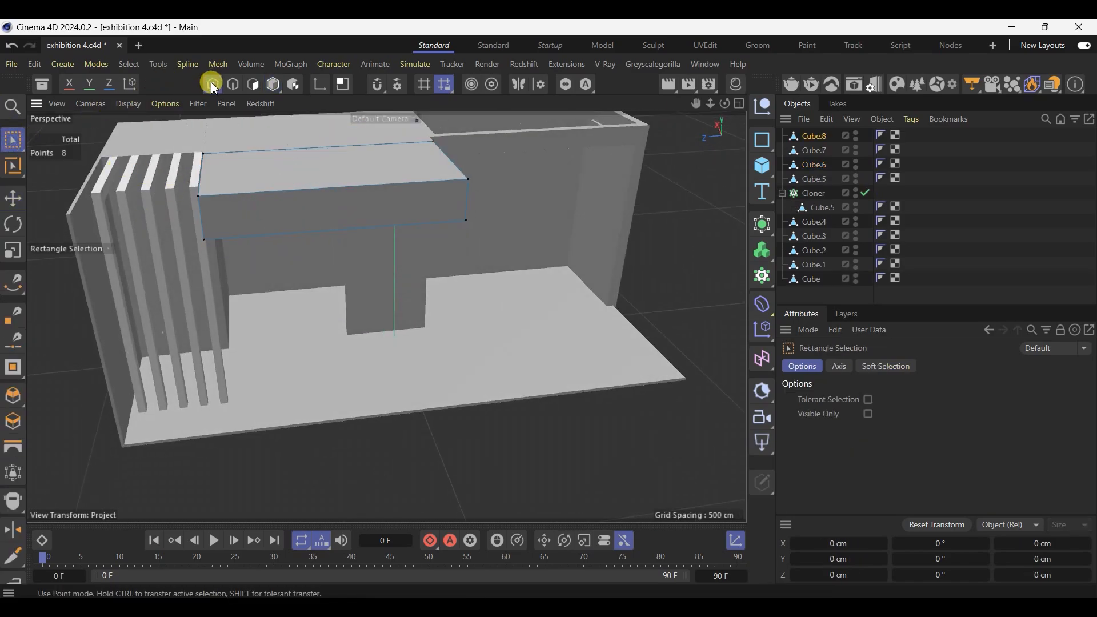
{"action": "left_click_drag", "start_coordinate": [289, 271], "coordinate": [131, 117]}
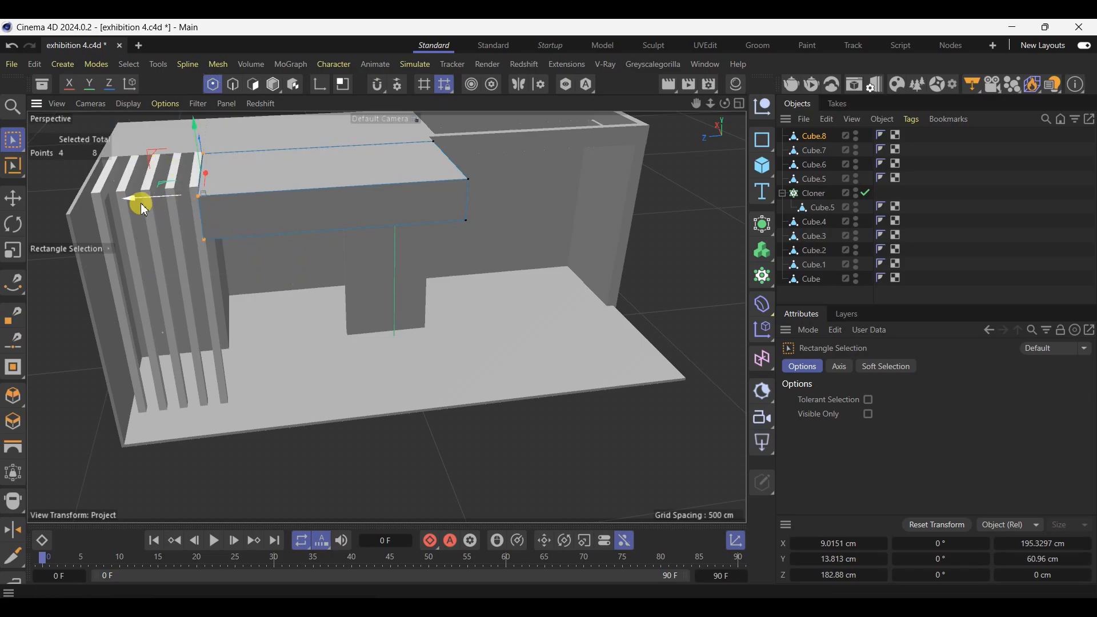
{"action": "left_click_drag", "start_coordinate": [140, 200], "coordinate": [340, 203]}
{"action": "scroll", "coordinate": [474, 156], "scroll_direction": "up", "scroll_amount": 5}
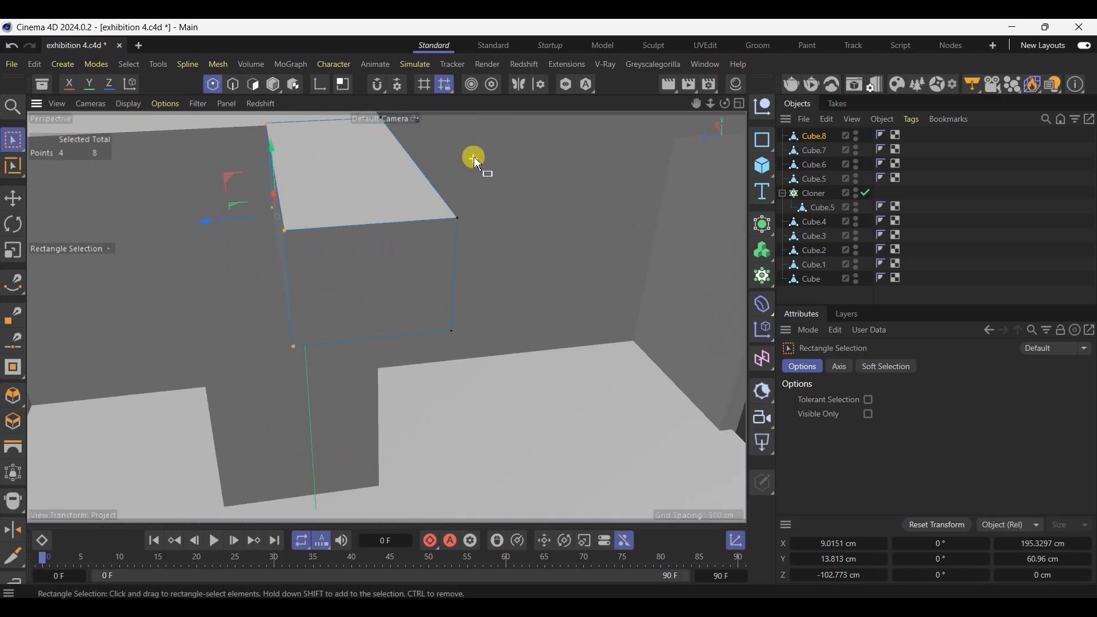
{"action": "mouse_move", "coordinate": [395, 169]}
{"action": "left_mouse_down", "text": "alt"}
{"action": "mouse_move", "coordinate": [299, 186]}
{"action": "mouse_move", "coordinate": [377, 135]}
{"action": "left_mouse_up", "text": "alt"}
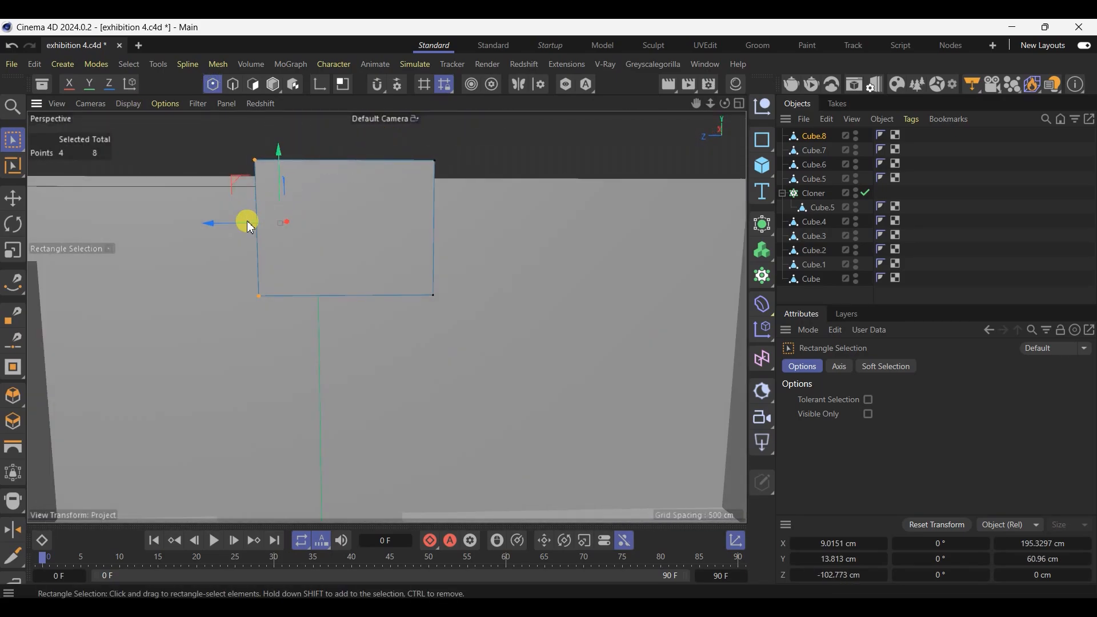
{"action": "left_click_drag", "start_coordinate": [192, 258], "coordinate": [701, 387]}
{"action": "scroll", "coordinate": [321, 266], "scroll_direction": "down", "scroll_amount": 6}
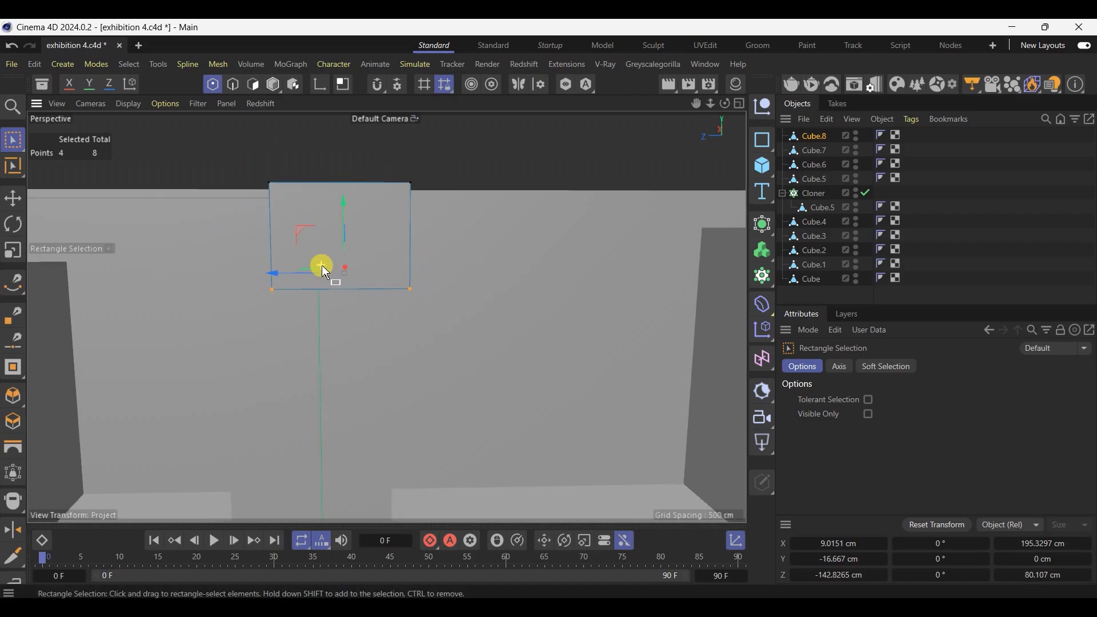
{"action": "left_click_drag", "start_coordinate": [355, 316], "coordinate": [353, 294], "text": "alt"}
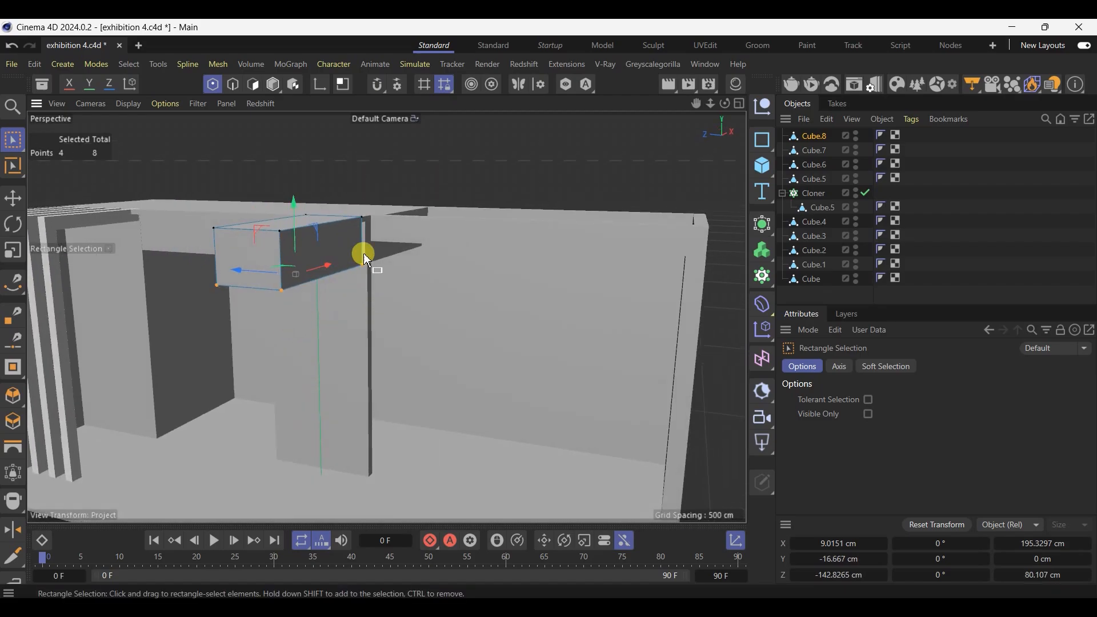
{"action": "left_click_drag", "start_coordinate": [363, 252], "coordinate": [190, 290], "text": "alt"}
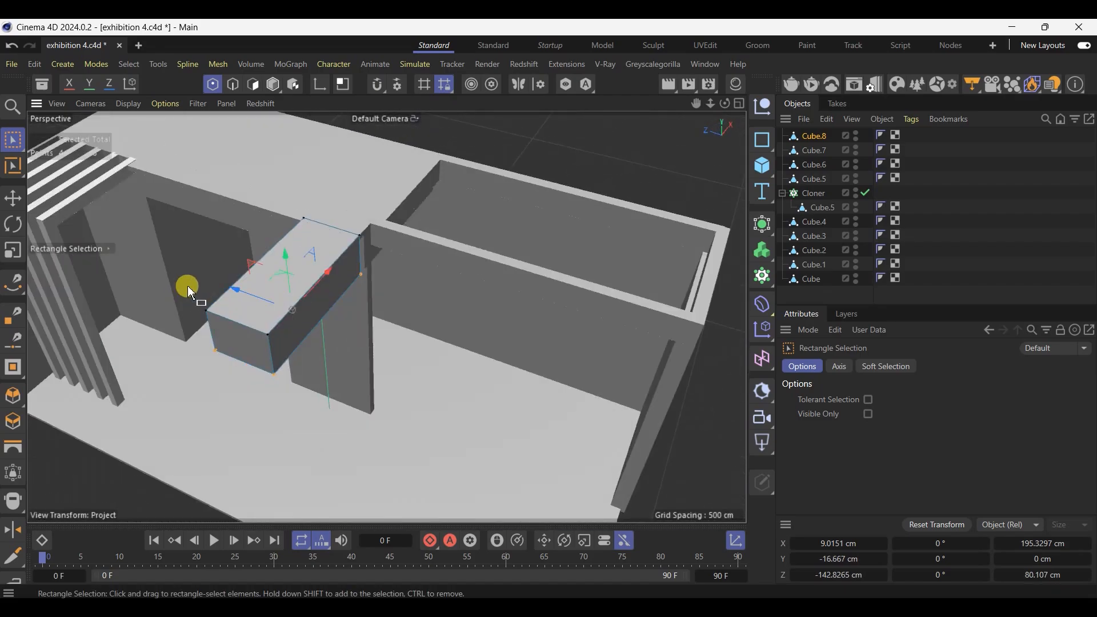
Scale the duplicated block as a whole object down to about 29.3 cm along X and 11.7 cm along Z
{"action": "key", "text": "e"}
{"action": "left_click", "coordinate": [274, 86]}
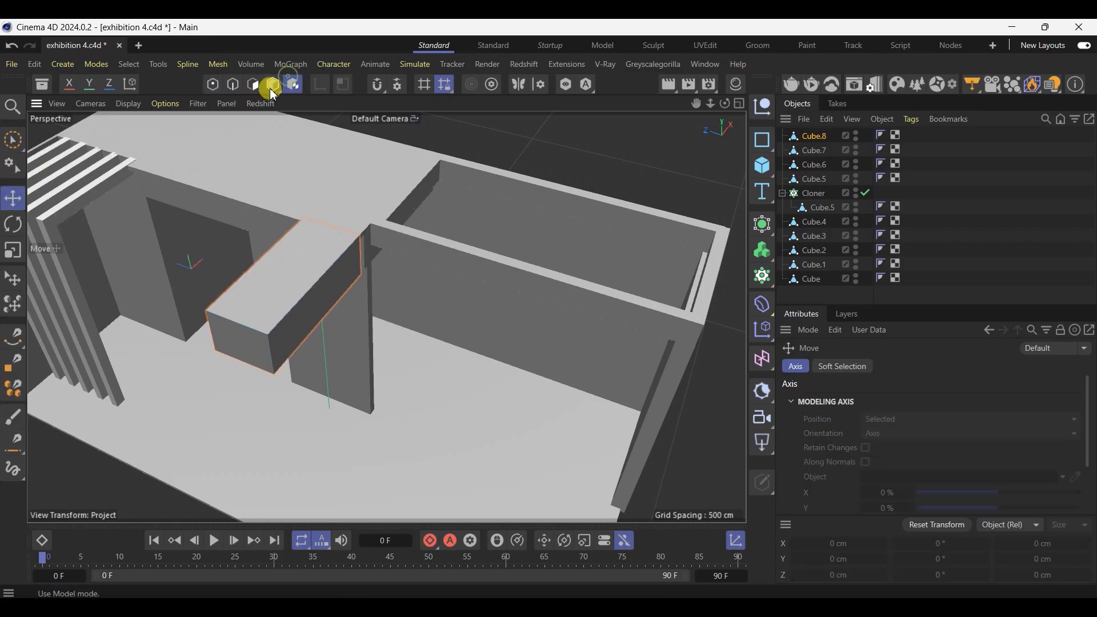
{"action": "left_click", "coordinate": [13, 250]}
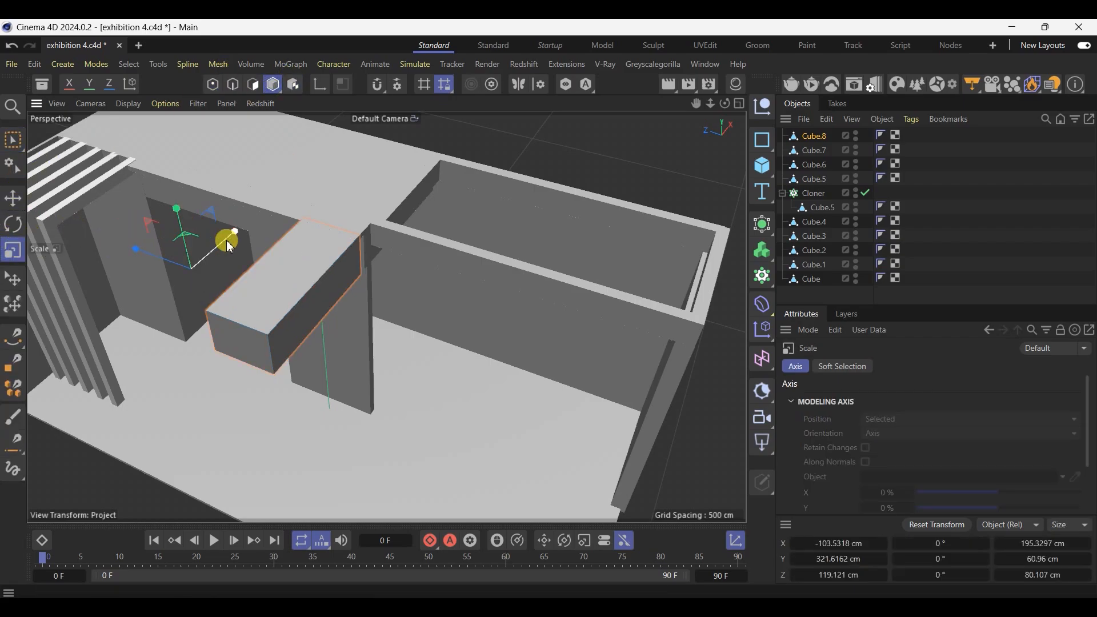
{"action": "left_click_drag", "start_coordinate": [229, 245], "coordinate": [230, 288]}
{"action": "left_click_drag", "start_coordinate": [235, 231], "coordinate": [258, 227]}
{"action": "left_click_drag", "start_coordinate": [139, 254], "coordinate": [185, 282]}
Centre the small block's axis on its geometry
{"action": "key", "text": "e"}
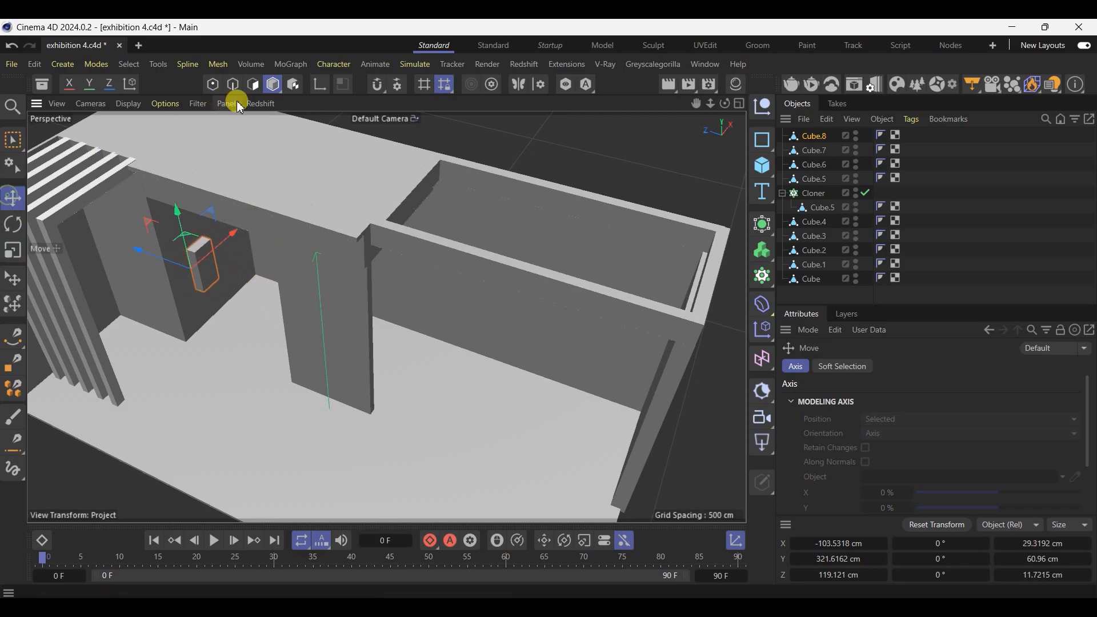
{"action": "left_click", "coordinate": [564, 73]}
{"action": "scroll", "coordinate": [600, 515], "scroll_direction": "down", "scroll_amount": 10}
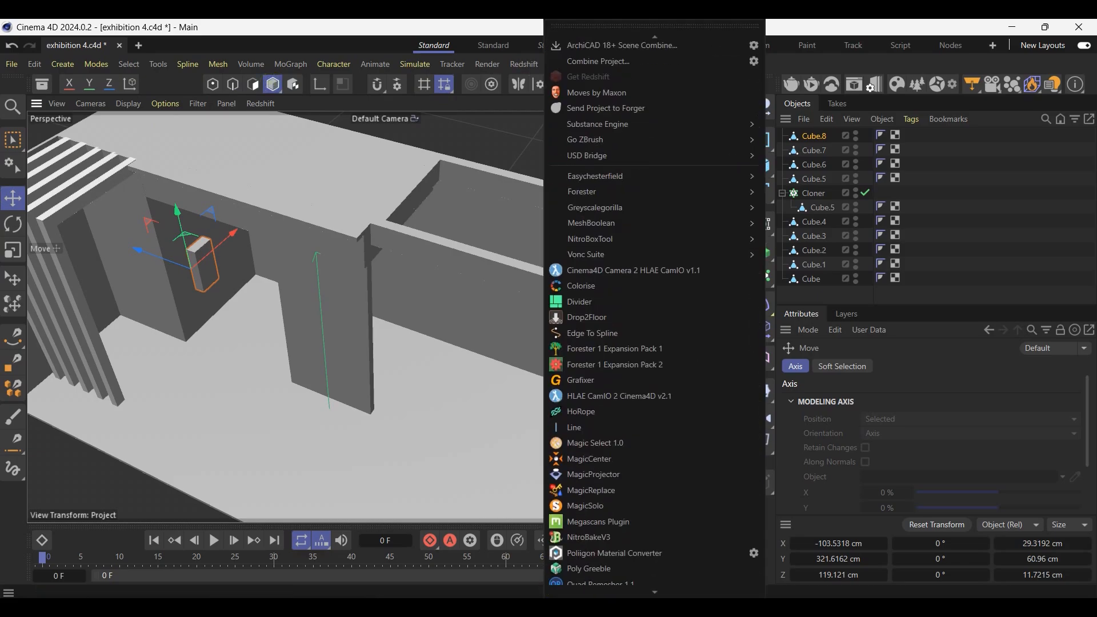
{"action": "left_click", "coordinate": [594, 374]}
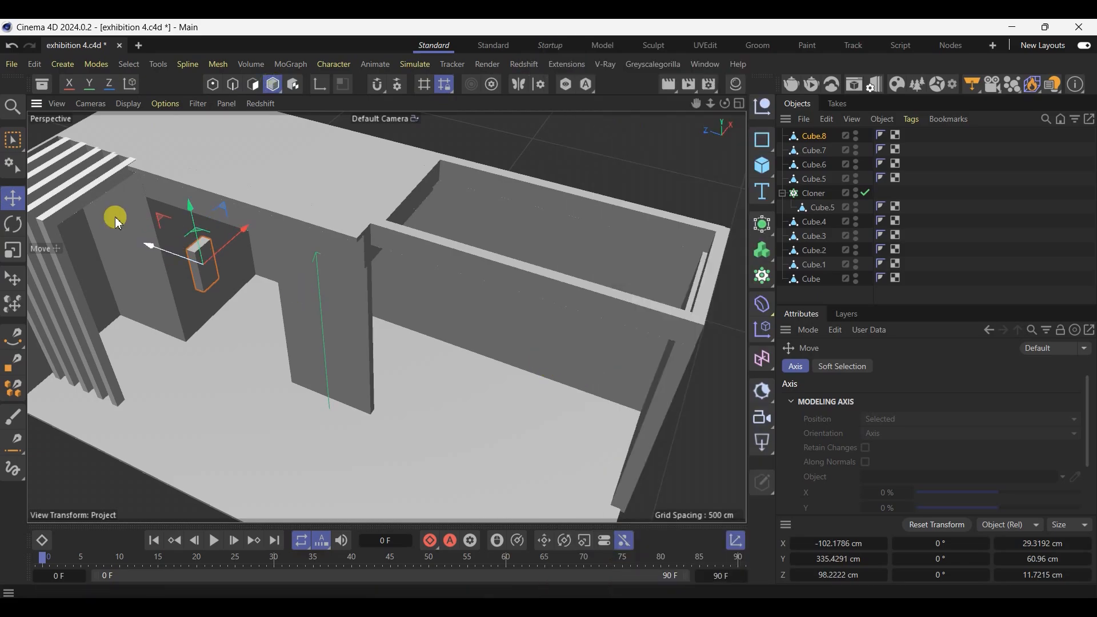
Move the small block against the booth's middle wall section, to about X 25 cm, Y 274.4 cm and Z 49.4 cm
{"action": "left_click_drag", "start_coordinate": [242, 238], "coordinate": [239, 200]}
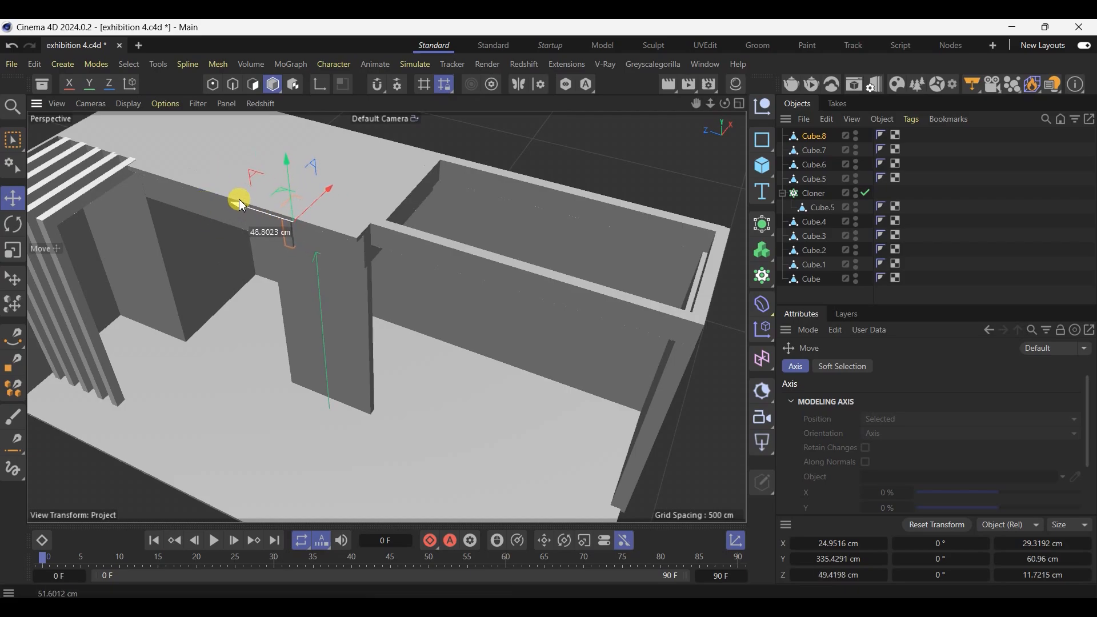
{"action": "scroll", "coordinate": [296, 261], "scroll_direction": "up", "scroll_amount": 3}
{"action": "left_click_drag", "start_coordinate": [332, 252], "coordinate": [301, 179], "text": "alt"}
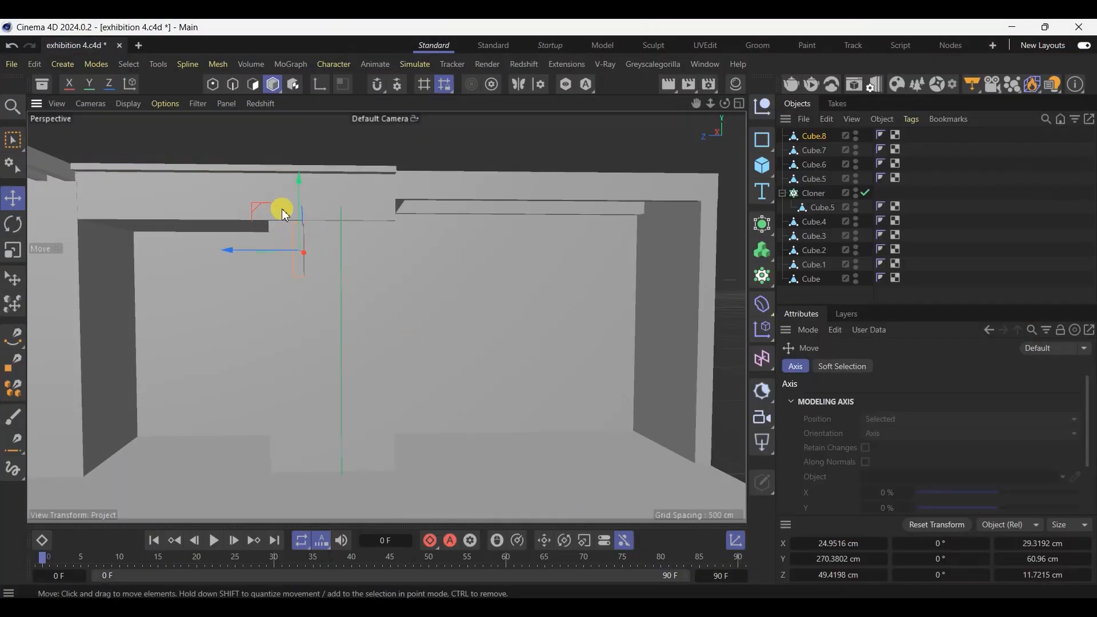
{"action": "scroll", "coordinate": [323, 296], "scroll_direction": "up", "scroll_amount": 5}
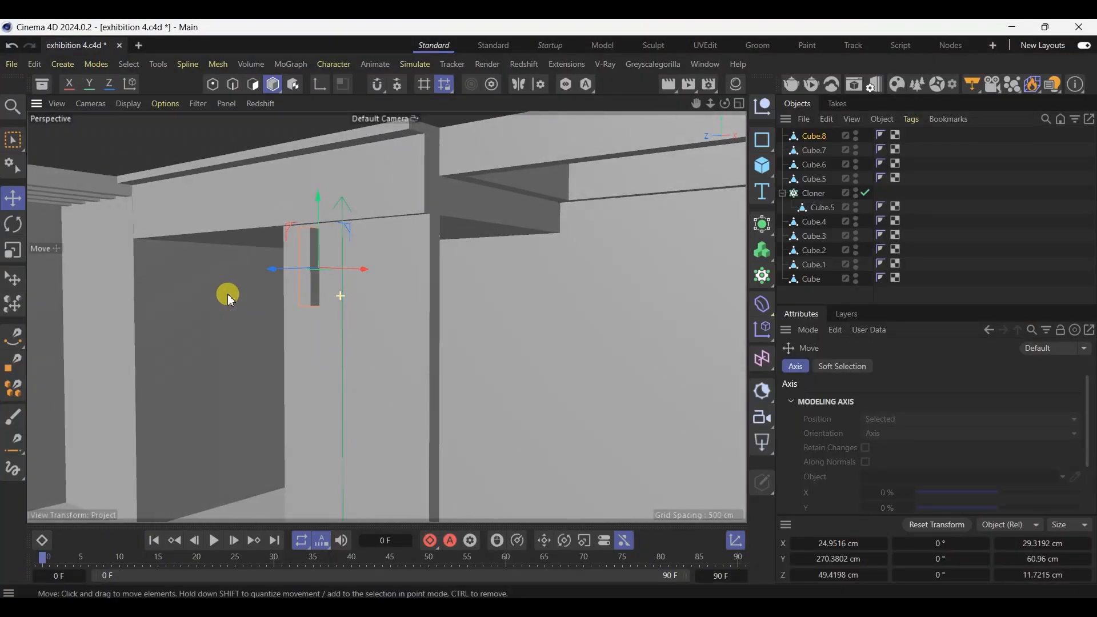
{"action": "scroll", "coordinate": [227, 294], "scroll_direction": "down", "scroll_amount": 1}
{"action": "left_click_drag", "start_coordinate": [326, 201], "coordinate": [315, 216]}
{"action": "scroll", "coordinate": [307, 240], "scroll_direction": "up", "scroll_amount": 3}
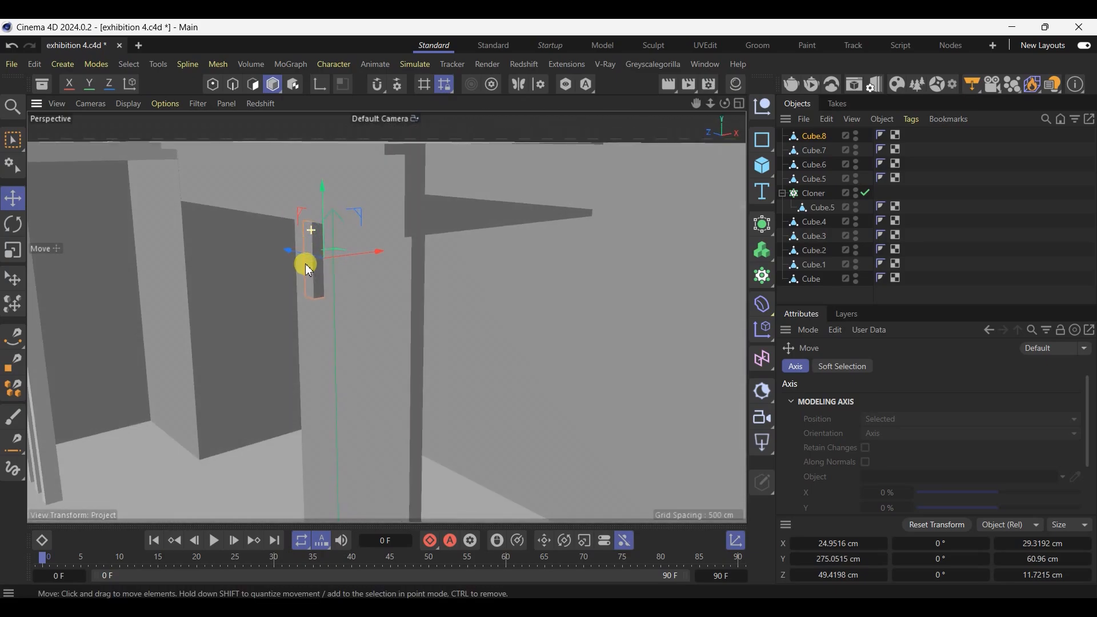
{"action": "scroll", "coordinate": [308, 270], "scroll_direction": "up", "scroll_amount": 5}
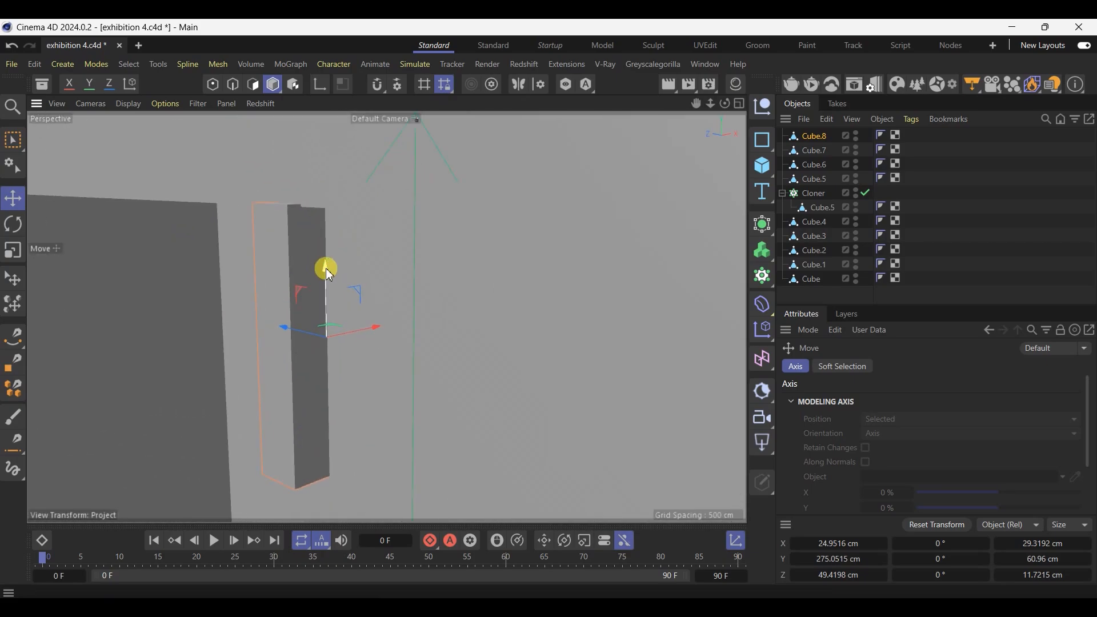
{"action": "scroll", "coordinate": [409, 183], "scroll_direction": "down", "scroll_amount": 6}
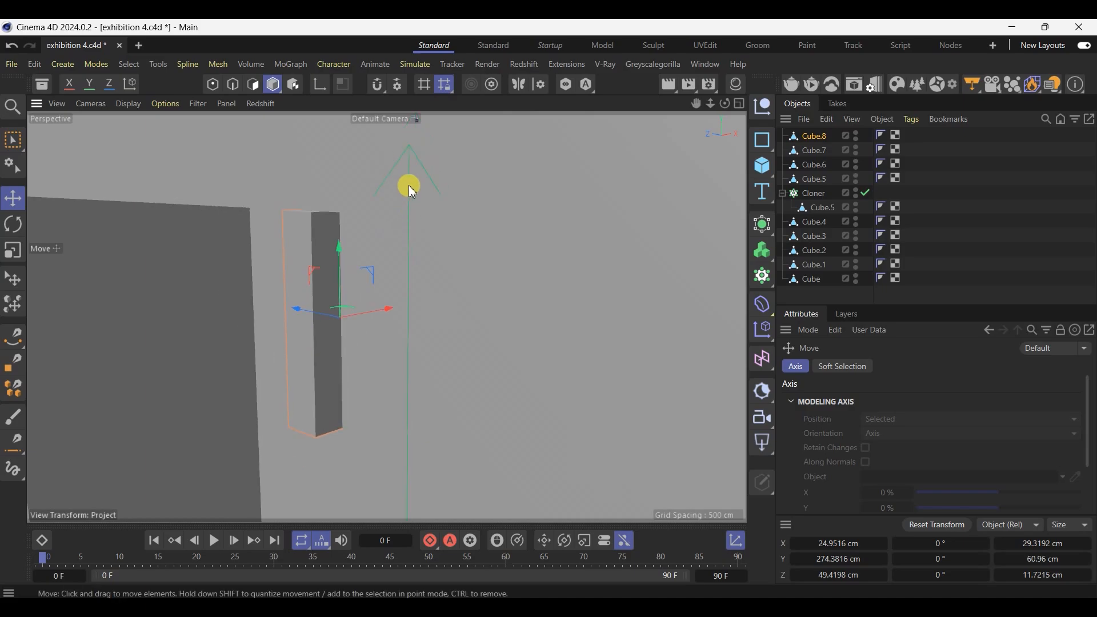
{"action": "left_click_drag", "start_coordinate": [407, 360], "coordinate": [534, 342], "text": "alt"}
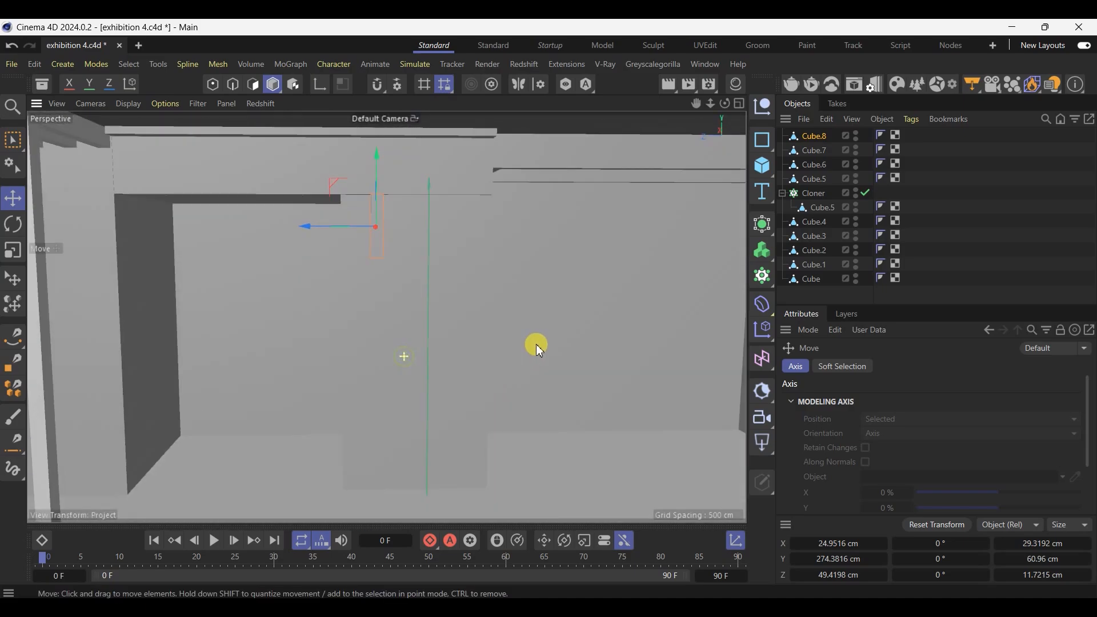
Stretch the block's four lower points to the floor, about 294.6 cm tall, shift the whole slat to about Z 64.6 cm and save
{"action": "left_click", "coordinate": [13, 140]}
{"action": "left_click", "coordinate": [212, 84]}
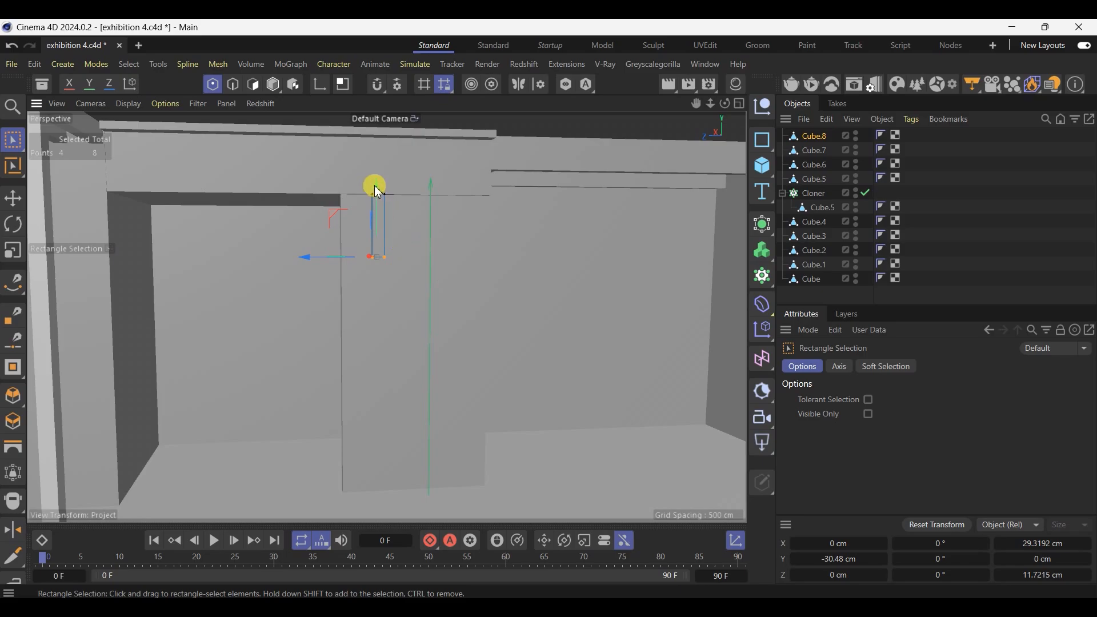
{"action": "left_click_drag", "start_coordinate": [375, 185], "coordinate": [364, 440]}
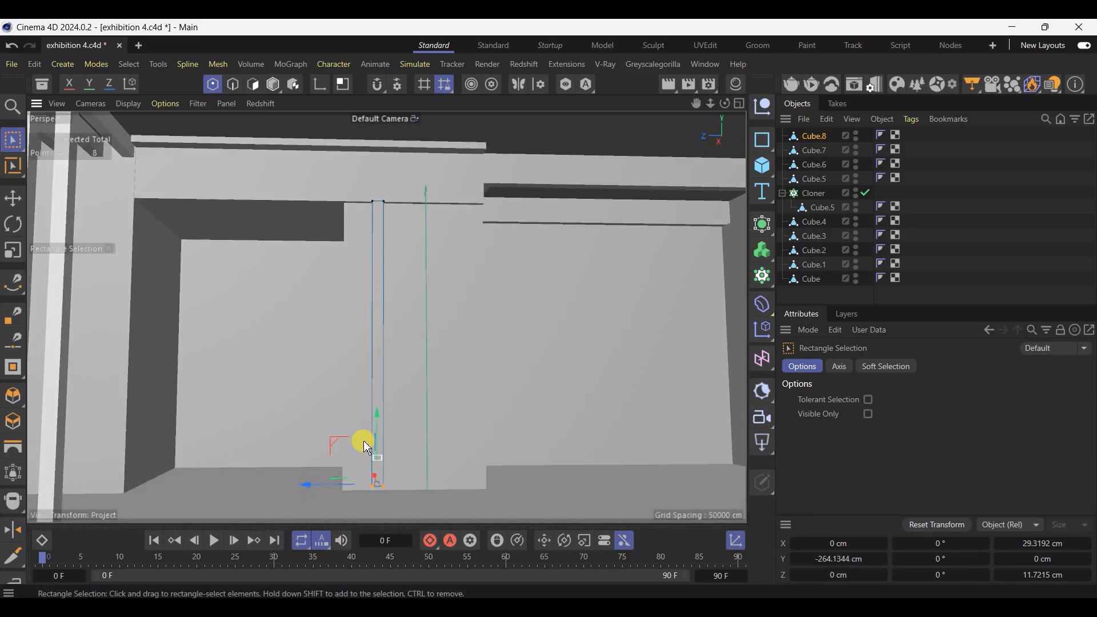
{"action": "left_click", "coordinate": [17, 209]}
{"action": "left_click", "coordinate": [273, 84]}
{"action": "left_click", "coordinate": [387, 316]}
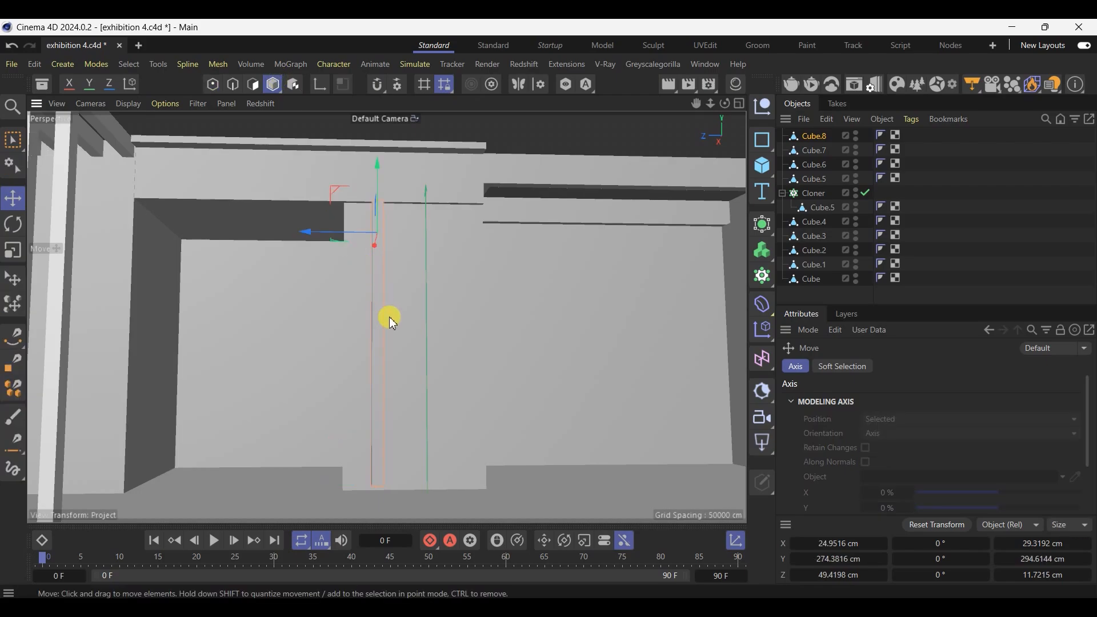
{"action": "left_click_drag", "start_coordinate": [304, 232], "coordinate": [289, 237]}
{"action": "key", "text": "ctrl+s"}
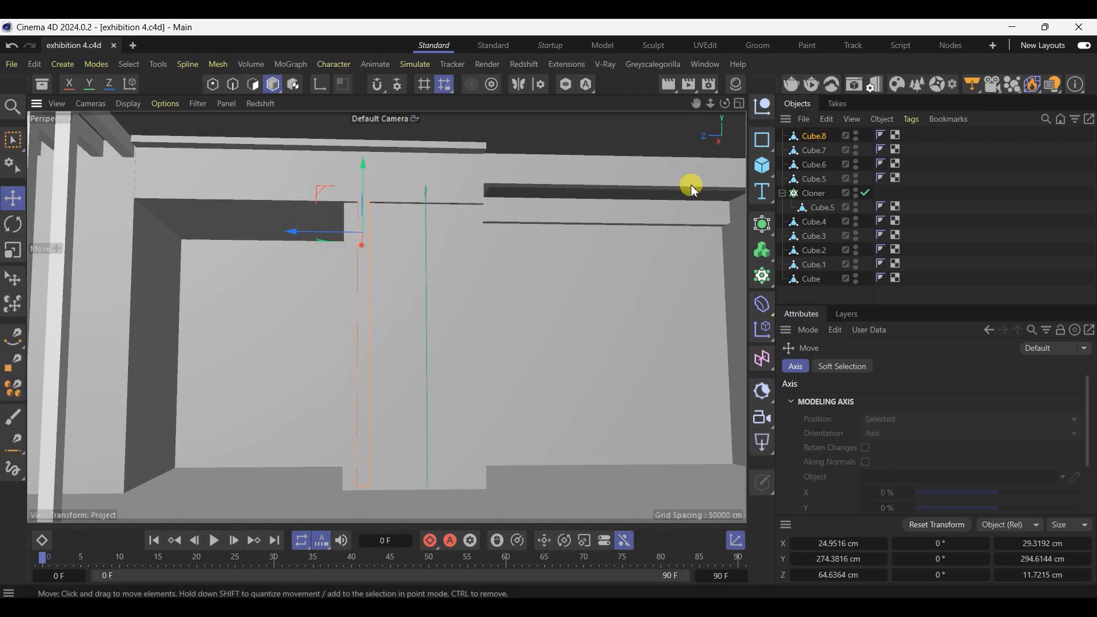
Check the vertical slats in the booth reference renders, and place the modelled slat inside a new Cloner
{"action": "key", "text": "alt+Tab"}
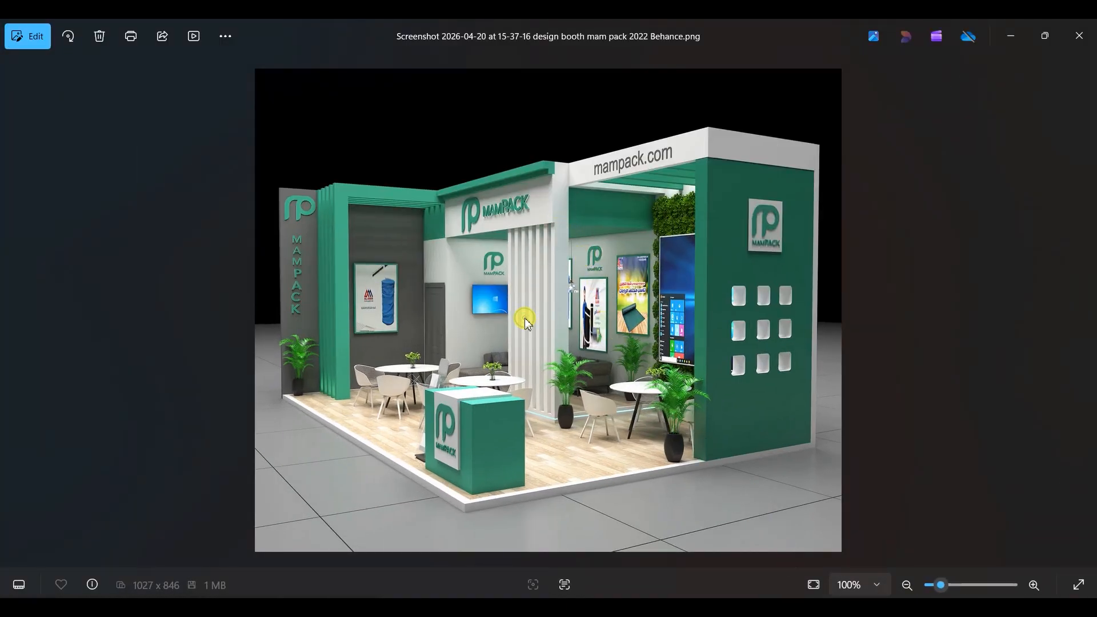
{"action": "key", "text": "Left"}
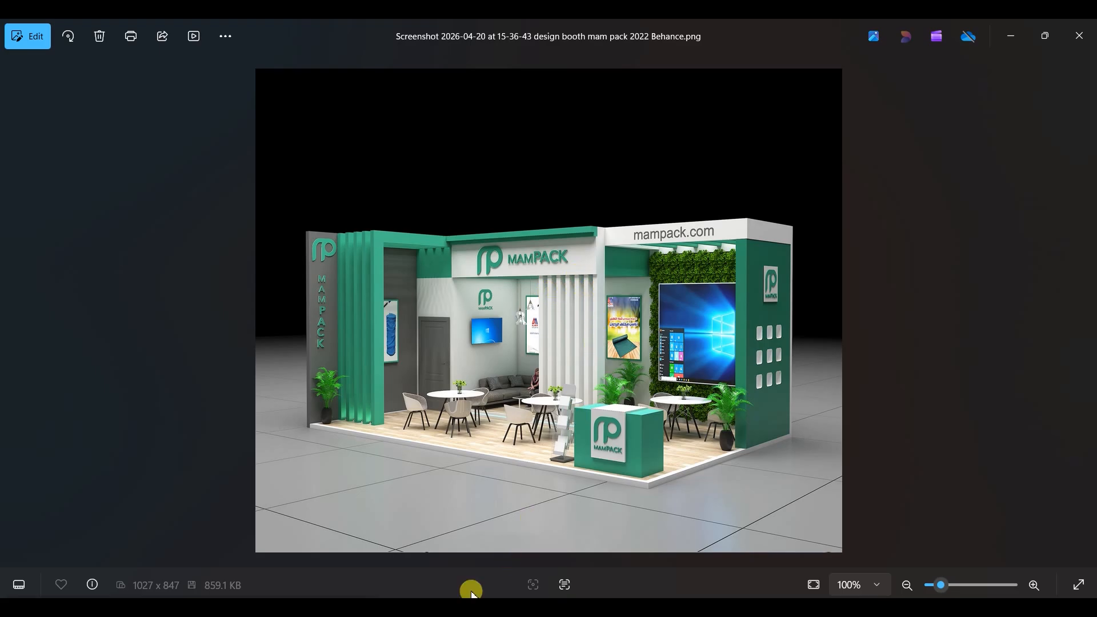
{"action": "key", "text": "alt+Tab"}
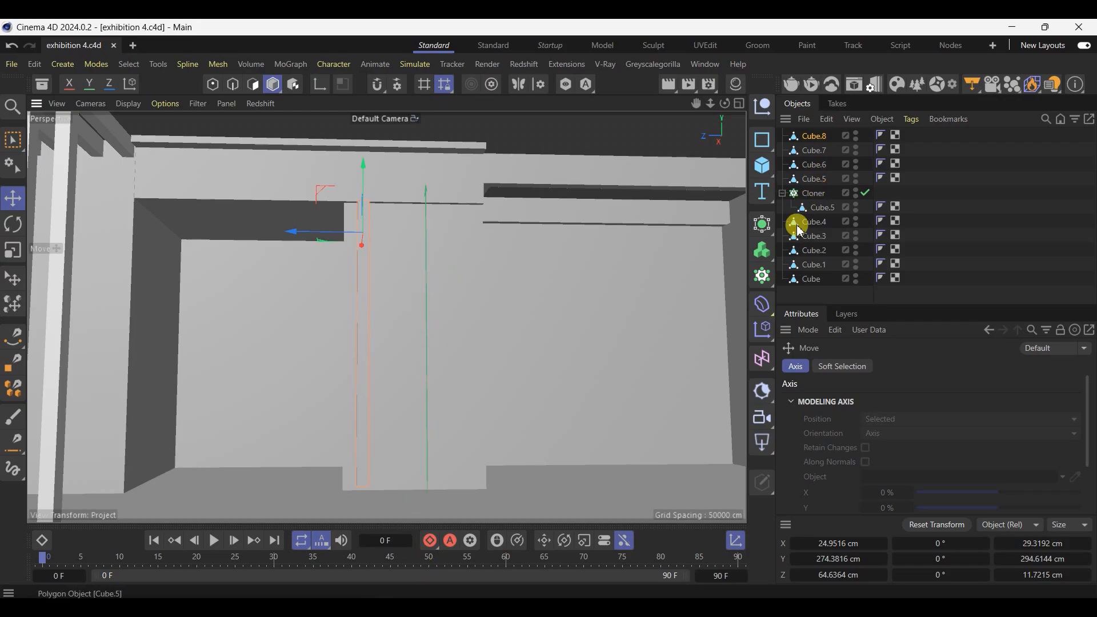
{"action": "left_click", "coordinate": [766, 277]}
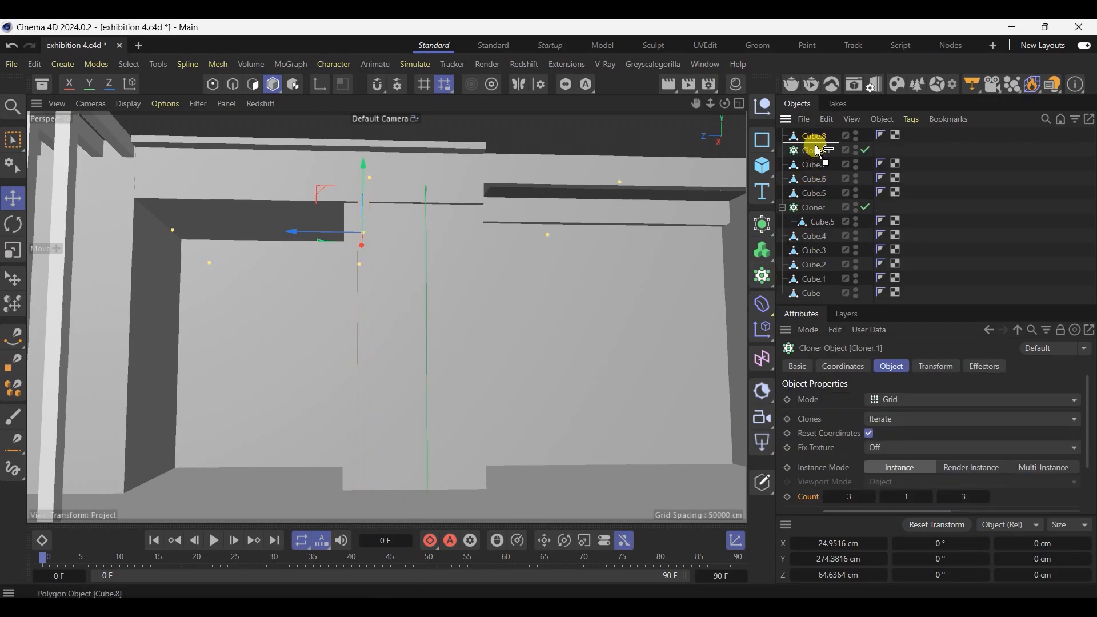
{"action": "left_click_drag", "start_coordinate": [821, 155], "coordinate": [817, 151]}
{"action": "left_click", "coordinate": [815, 137]}
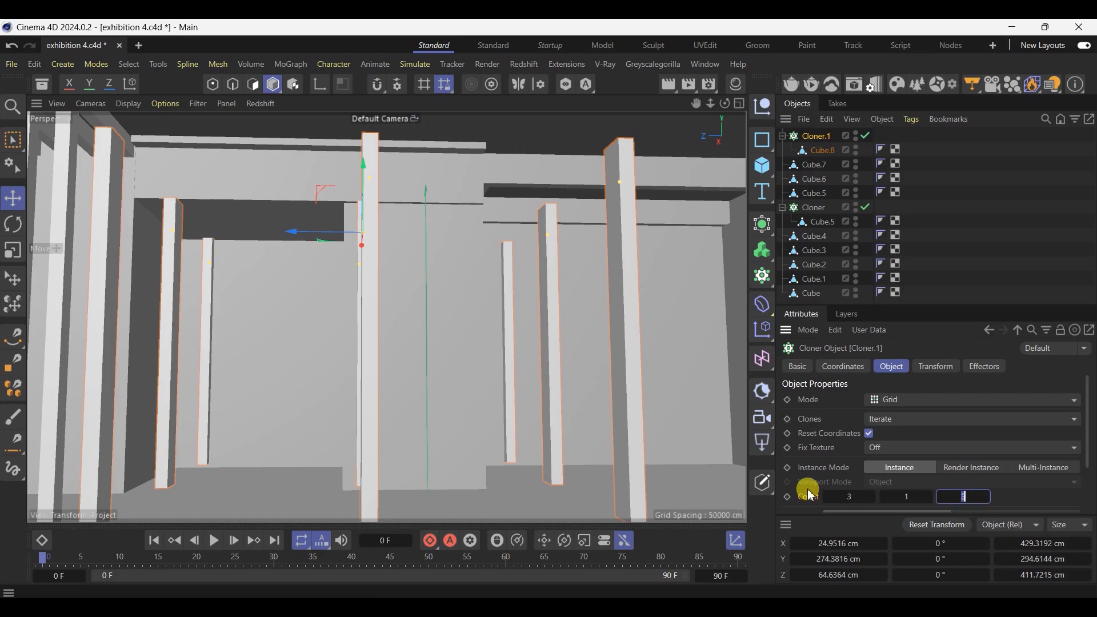
Set the slat cloner's grid count to 1, 1, 6 with a per-step Z spacing of 23 cm
{"action": "left_click_drag", "start_coordinate": [811, 497], "coordinate": [880, 511]}
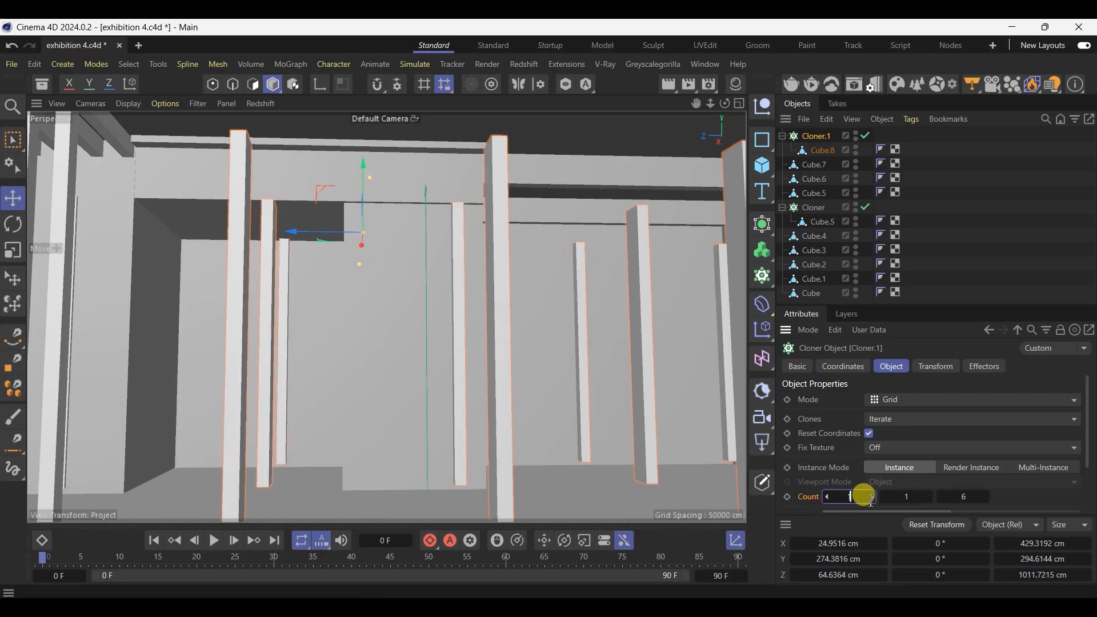
{"action": "left_click_drag", "start_coordinate": [872, 499], "coordinate": [870, 501]}
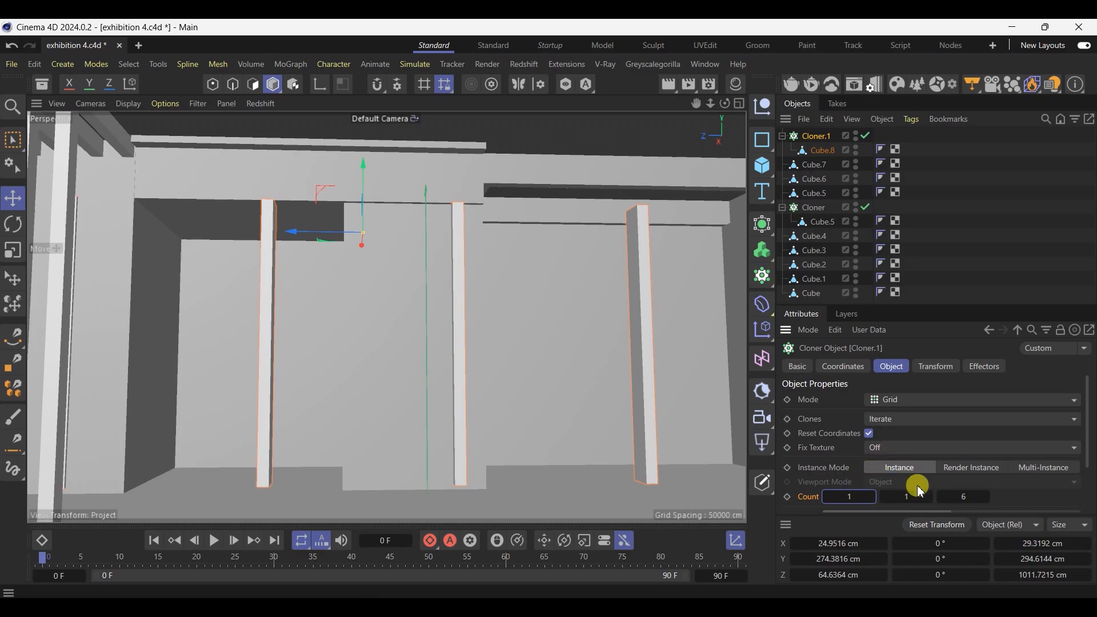
{"action": "scroll", "coordinate": [921, 492], "scroll_direction": "down", "scroll_amount": 3}
{"action": "left_click_drag", "start_coordinate": [991, 474], "coordinate": [911, 474]}
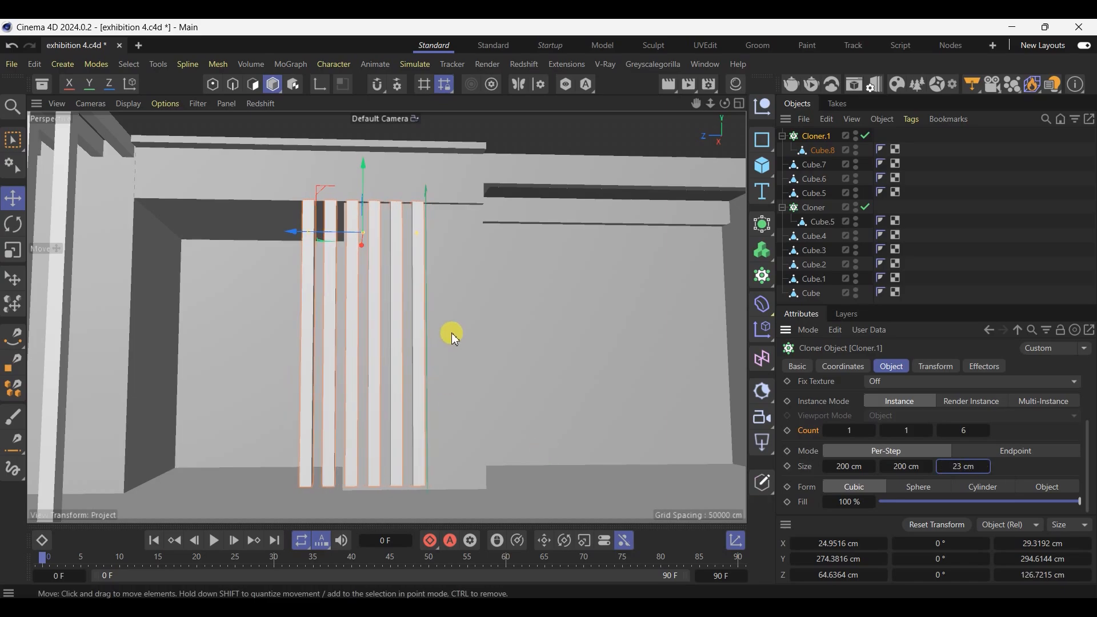
Move the slat cloner along Z to about 11.7 cm over the middle wall section and set its Z spacing to 22 cm
{"action": "left_click_drag", "start_coordinate": [455, 339], "coordinate": [372, 312], "text": "alt"}
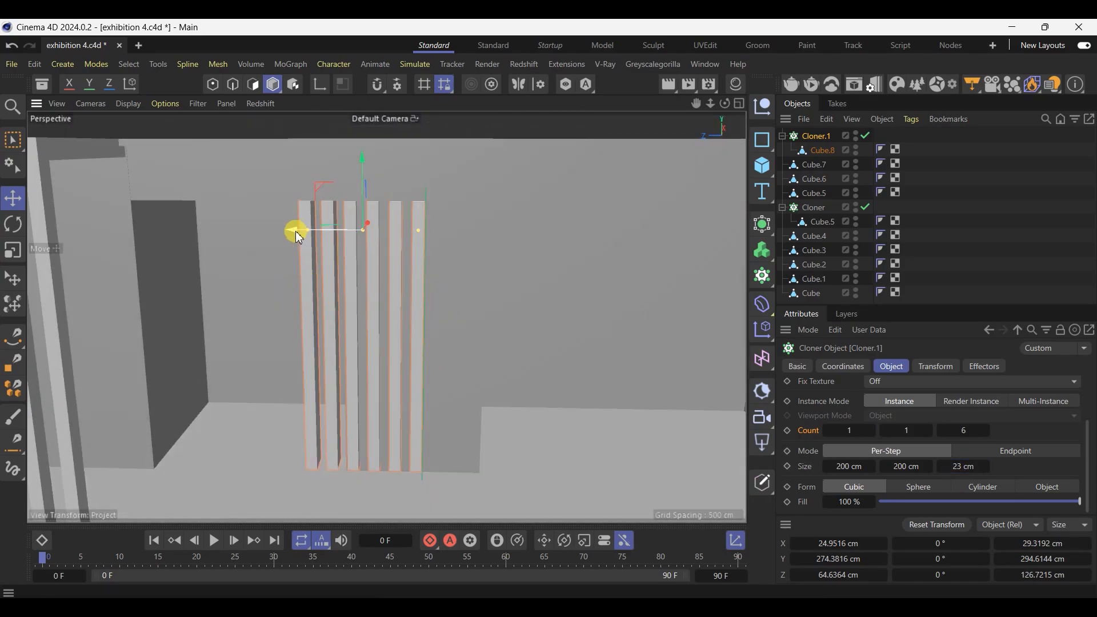
{"action": "left_click_drag", "start_coordinate": [296, 231], "coordinate": [348, 233]}
{"action": "left_click_drag", "start_coordinate": [347, 295], "coordinate": [399, 349], "text": "alt"}
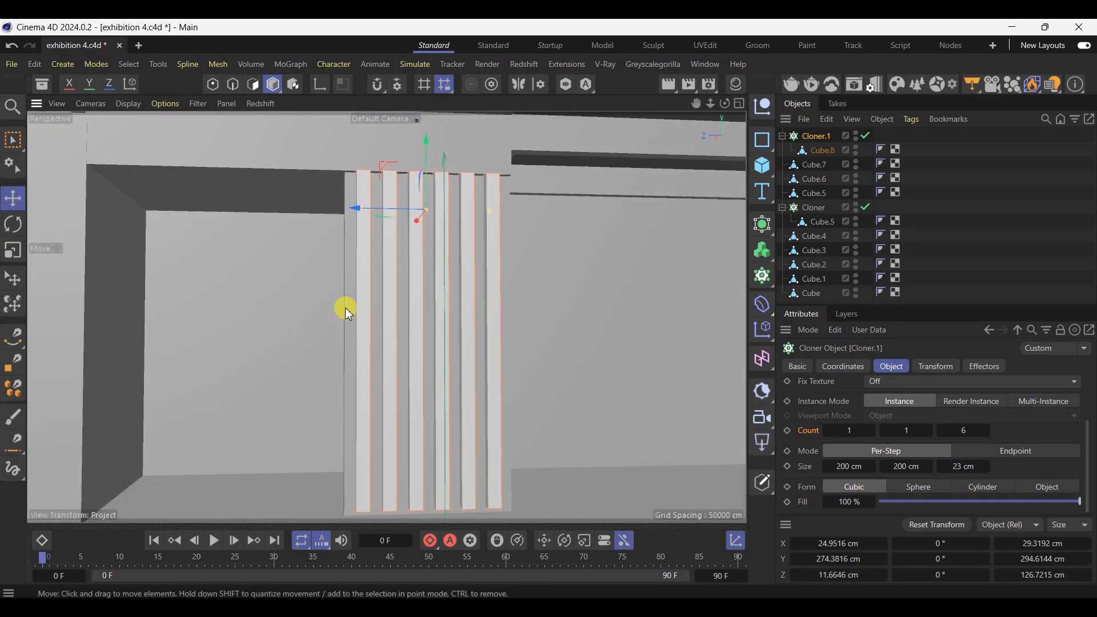
{"action": "left_click", "coordinate": [942, 469]}
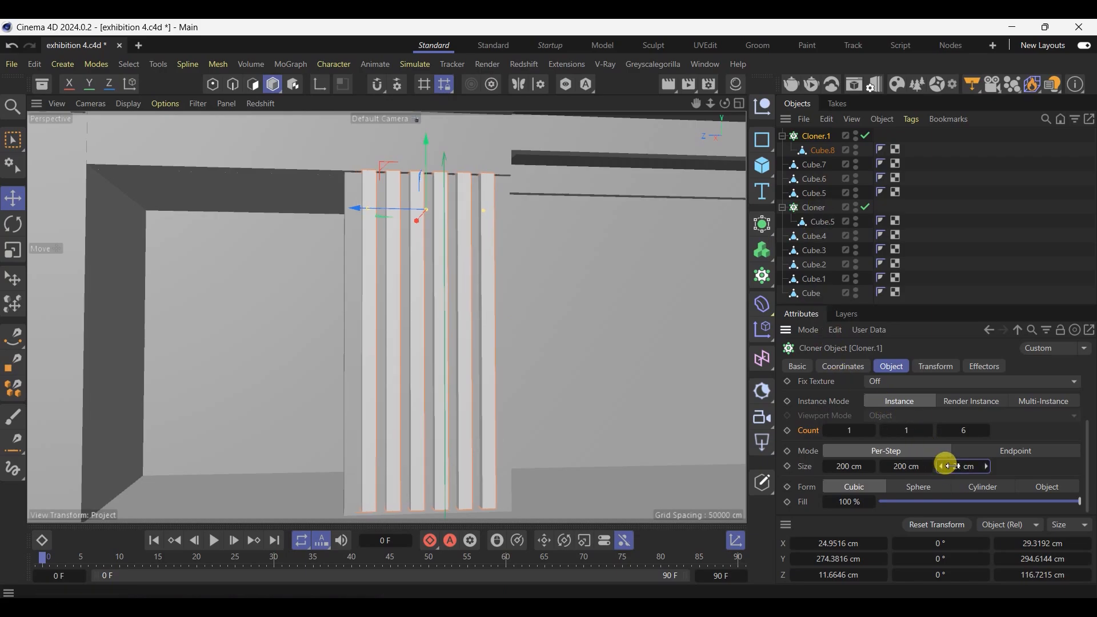
{"action": "left_click", "coordinate": [993, 469]}
{"action": "left_click_drag", "start_coordinate": [392, 363], "coordinate": [455, 357], "text": "alt"}
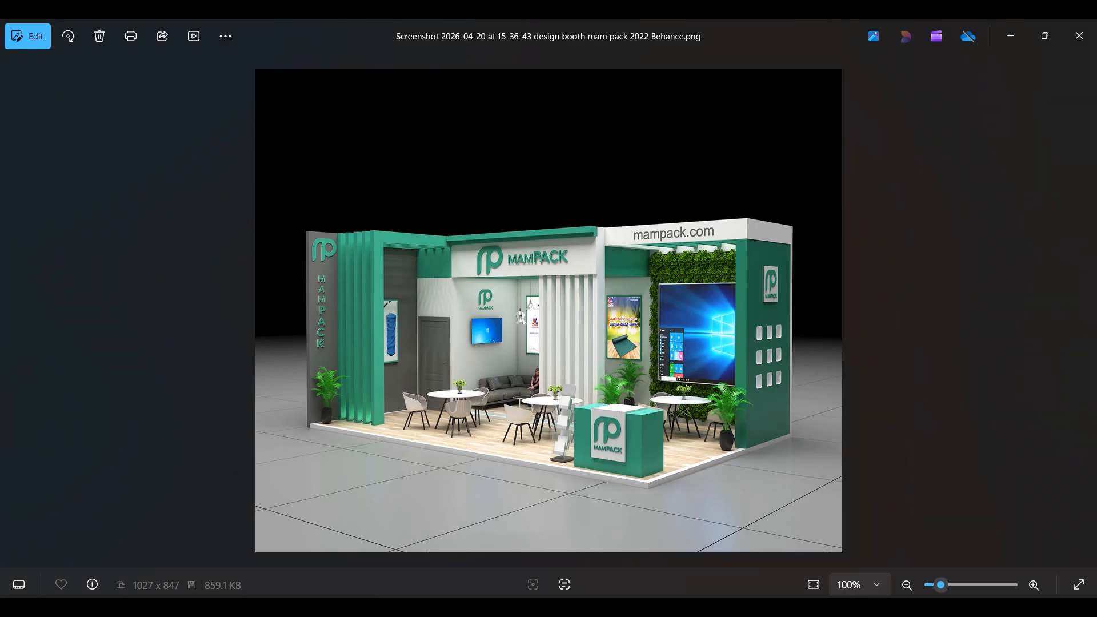
Check the slats in the reference render, and raise the source slat's four lower points to about -260.6 cm along Y
{"action": "left_click", "coordinate": [800, 588]}
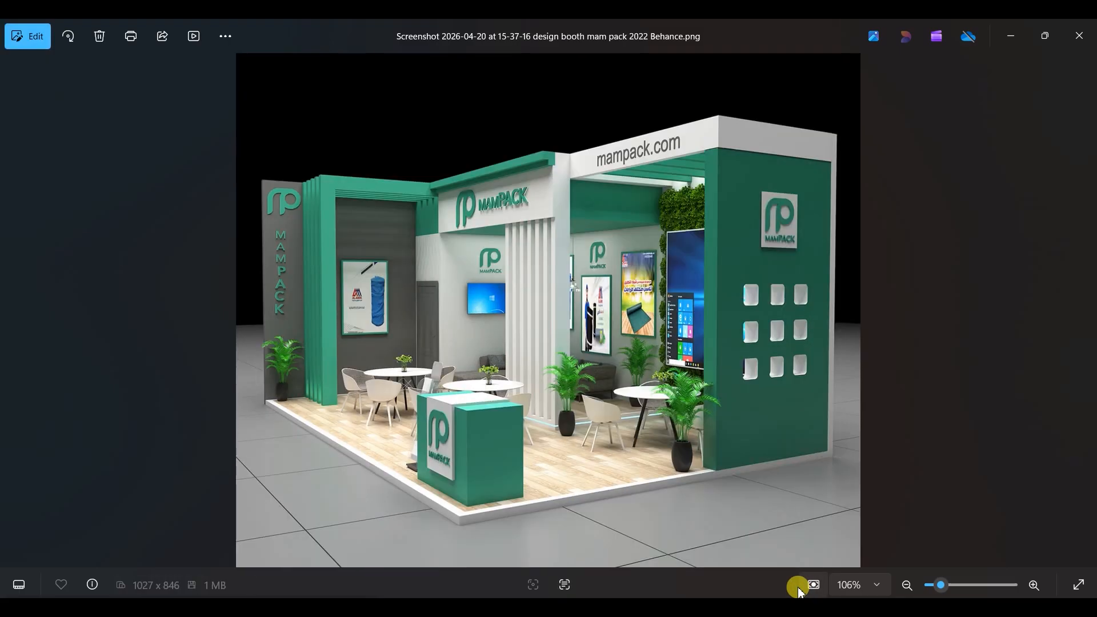
{"action": "scroll", "coordinate": [583, 460], "scroll_direction": "up", "scroll_amount": 5}
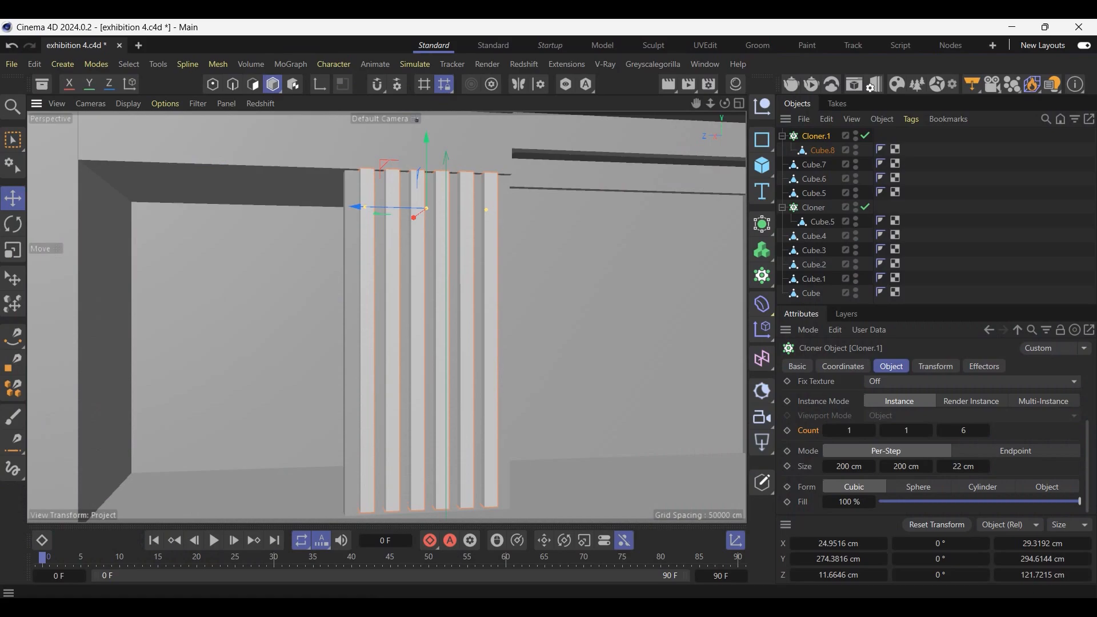
{"action": "left_click", "coordinate": [831, 148]}
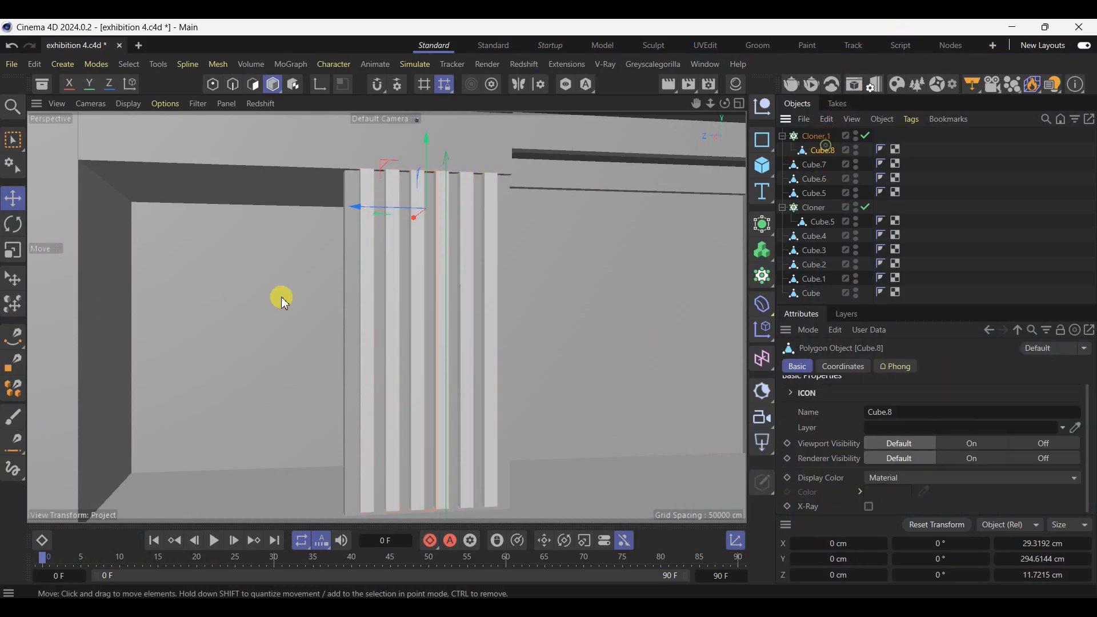
{"action": "scroll", "coordinate": [284, 302], "scroll_direction": "down", "scroll_amount": 2}
{"action": "left_click", "coordinate": [14, 143]}
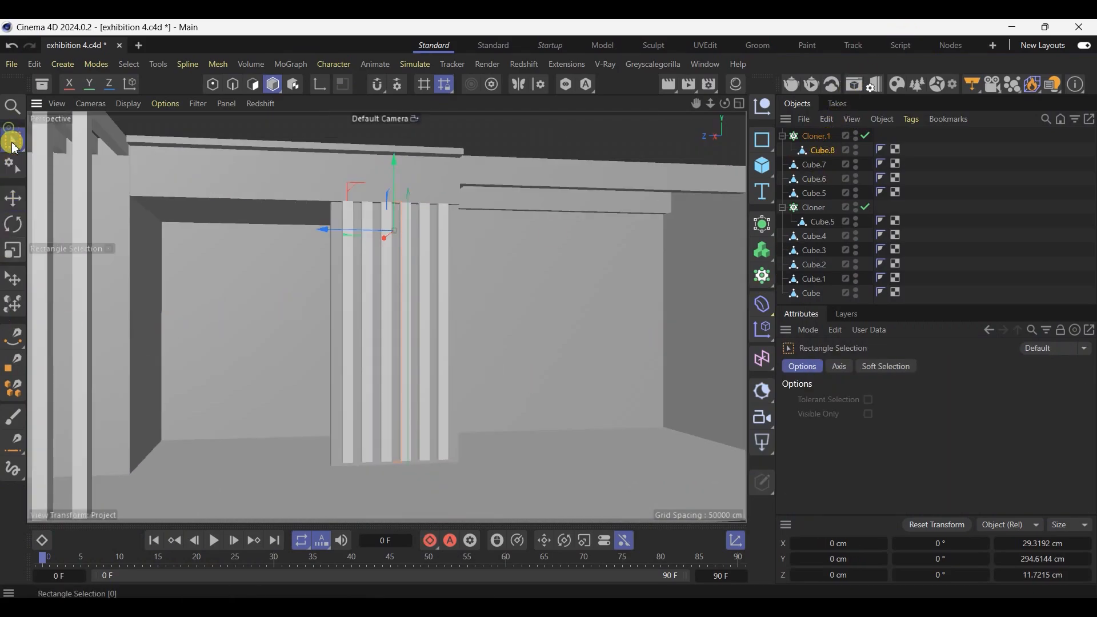
{"action": "left_click", "coordinate": [213, 84]}
{"action": "left_click_drag", "start_coordinate": [318, 423], "coordinate": [493, 489]}
{"action": "scroll", "coordinate": [403, 450], "scroll_direction": "up", "scroll_amount": 3}
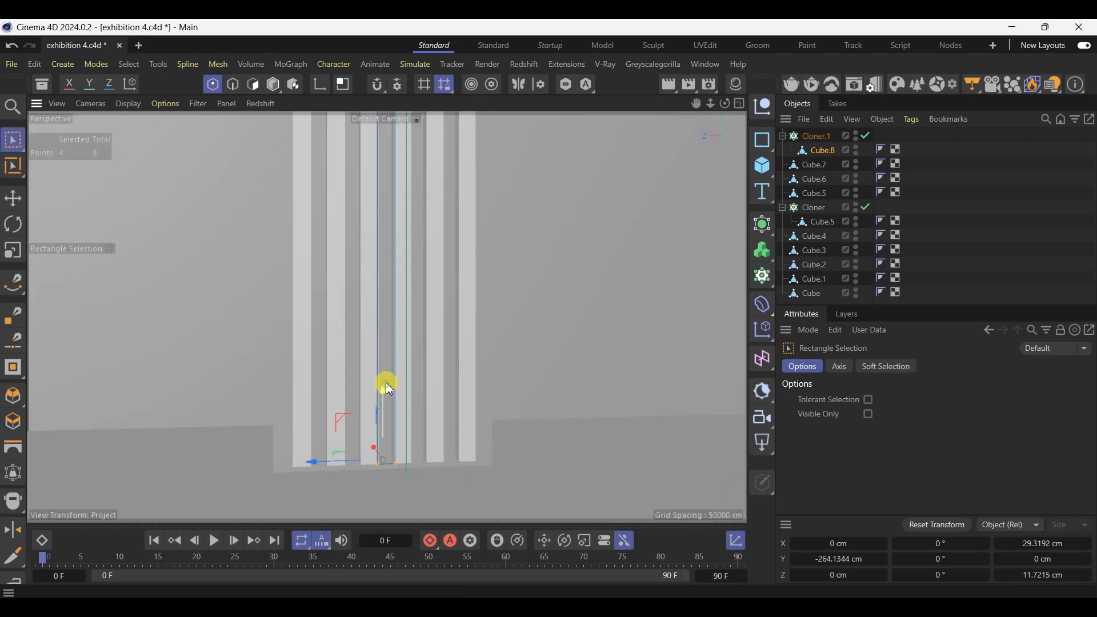
{"action": "left_click_drag", "start_coordinate": [384, 385], "coordinate": [389, 389]}
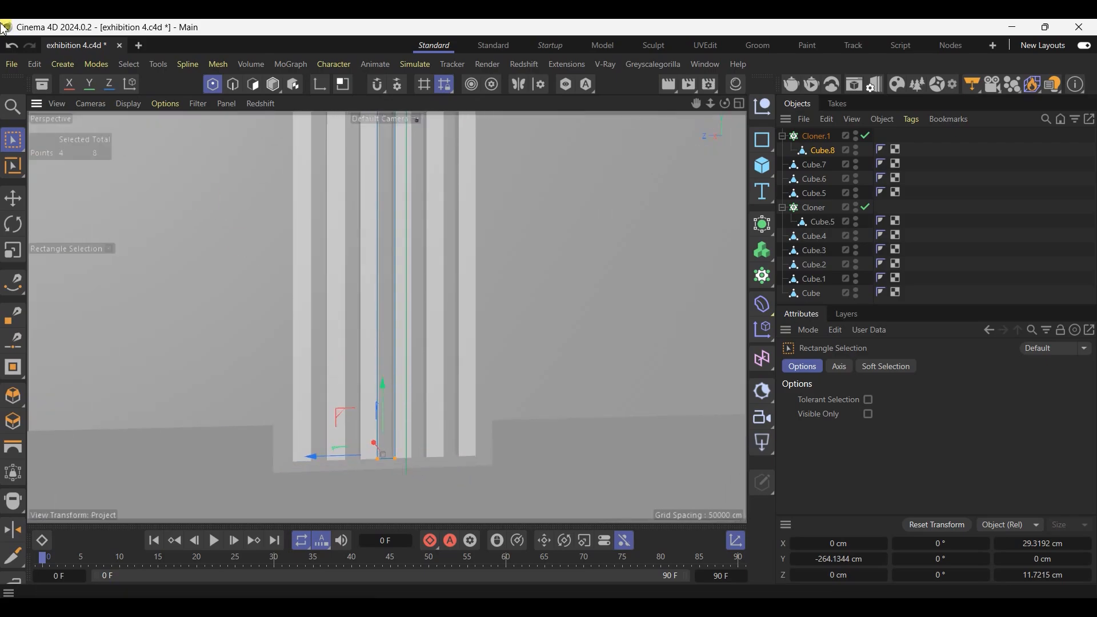
{"action": "left_click", "coordinate": [10, 200]}
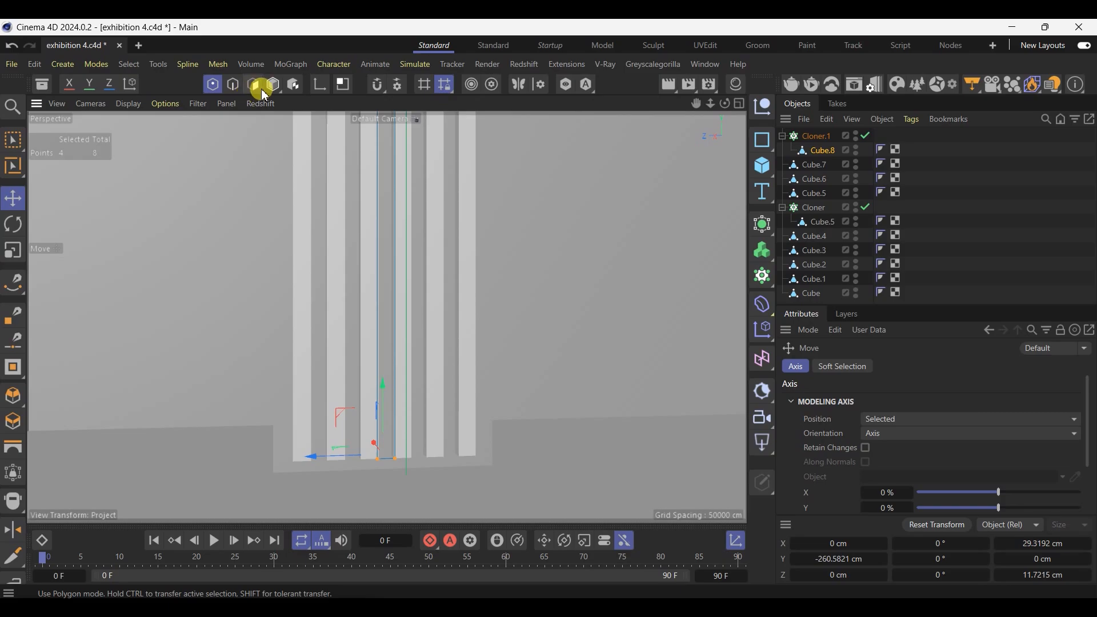
{"action": "left_click", "coordinate": [273, 84]}
Scale the source slat along X to about 32.9 cm deep and save the scene
{"action": "left_click", "coordinate": [787, 160]}
{"action": "left_click_drag", "start_coordinate": [515, 457], "coordinate": [166, 366], "text": "alt"}
{"action": "left_click", "coordinate": [13, 251]}
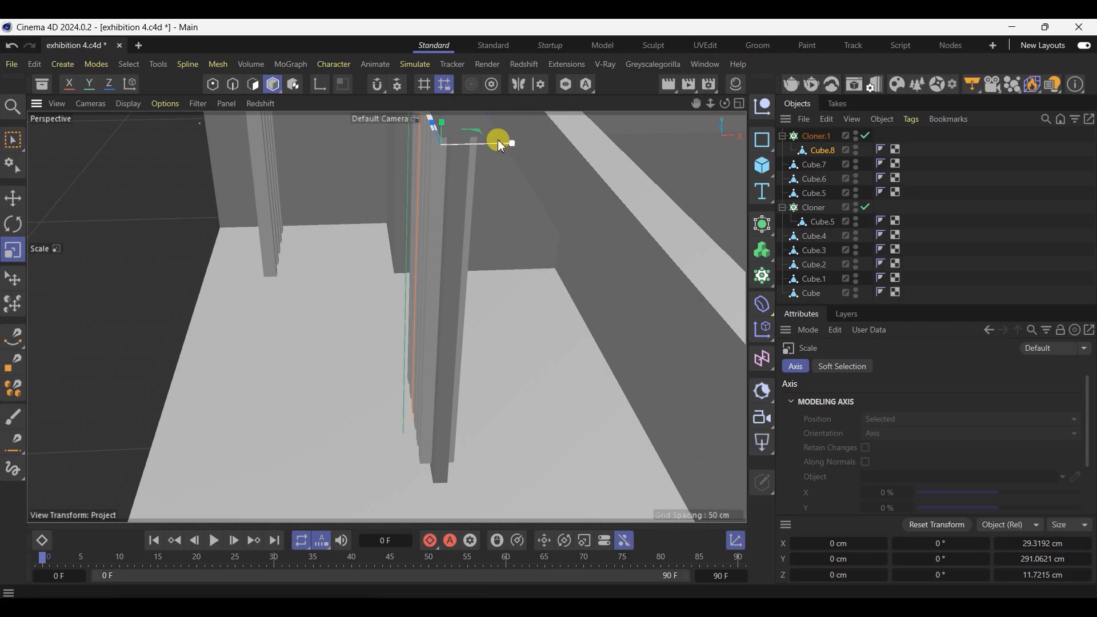
{"action": "left_click_drag", "start_coordinate": [513, 143], "coordinate": [447, 214]}
{"action": "left_click_drag", "start_coordinate": [443, 218], "coordinate": [600, 162], "text": "alt"}
{"action": "left_click", "coordinate": [13, 200]}
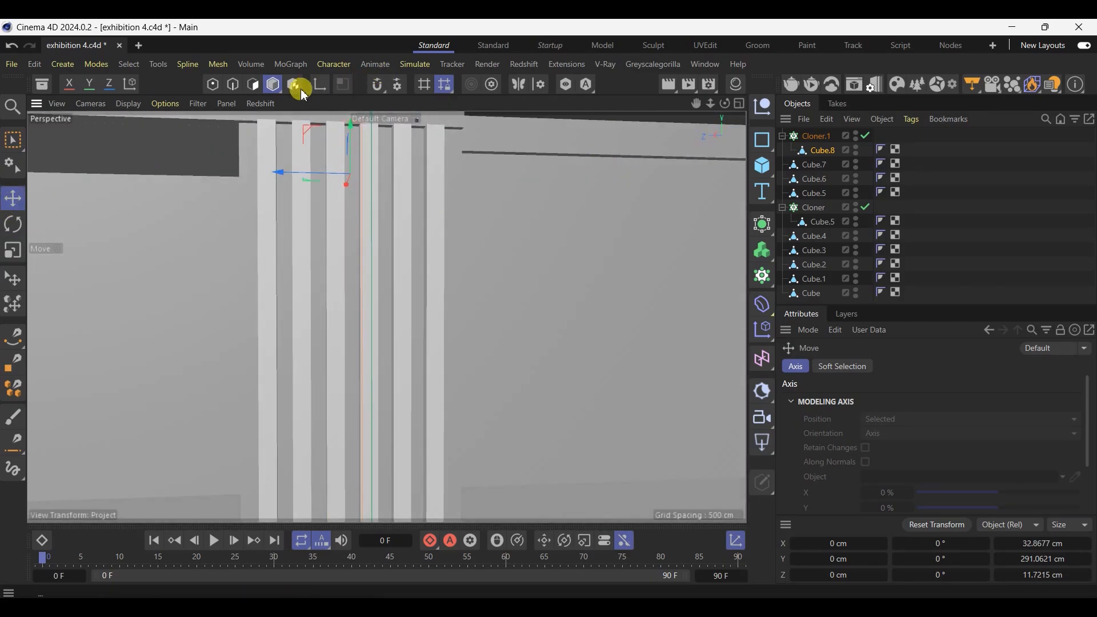
{"action": "key", "text": "ctrl+s"}
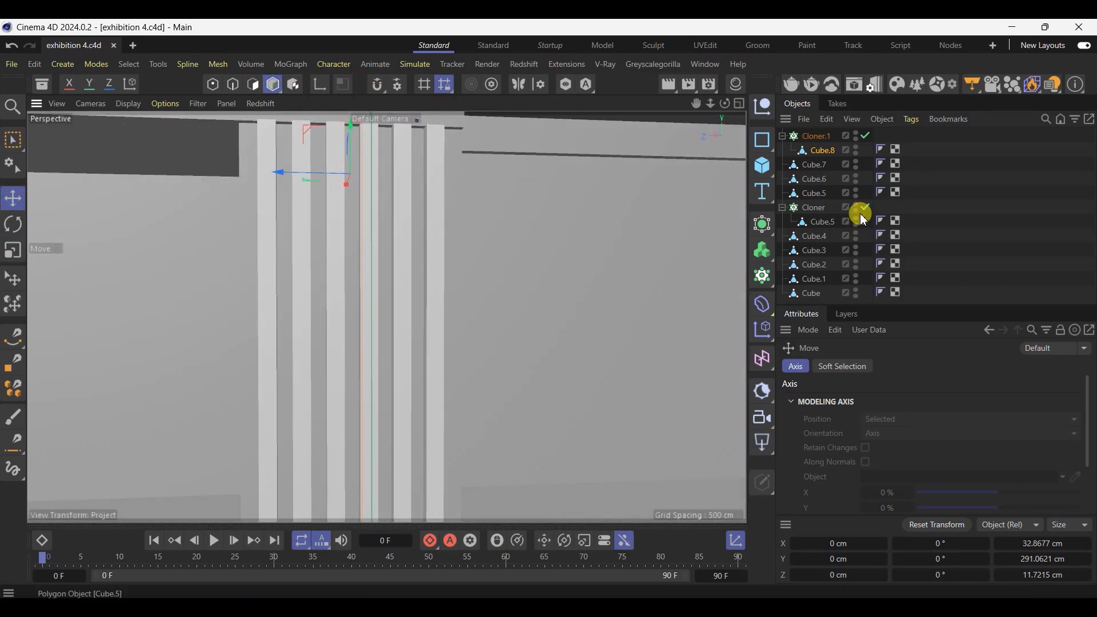
Subtract the slat cloner from the middle wall panel with a Boole object set to A subtract B, and save the scene
{"action": "left_click", "coordinate": [763, 225]}
{"action": "left_click", "coordinate": [931, 337]}
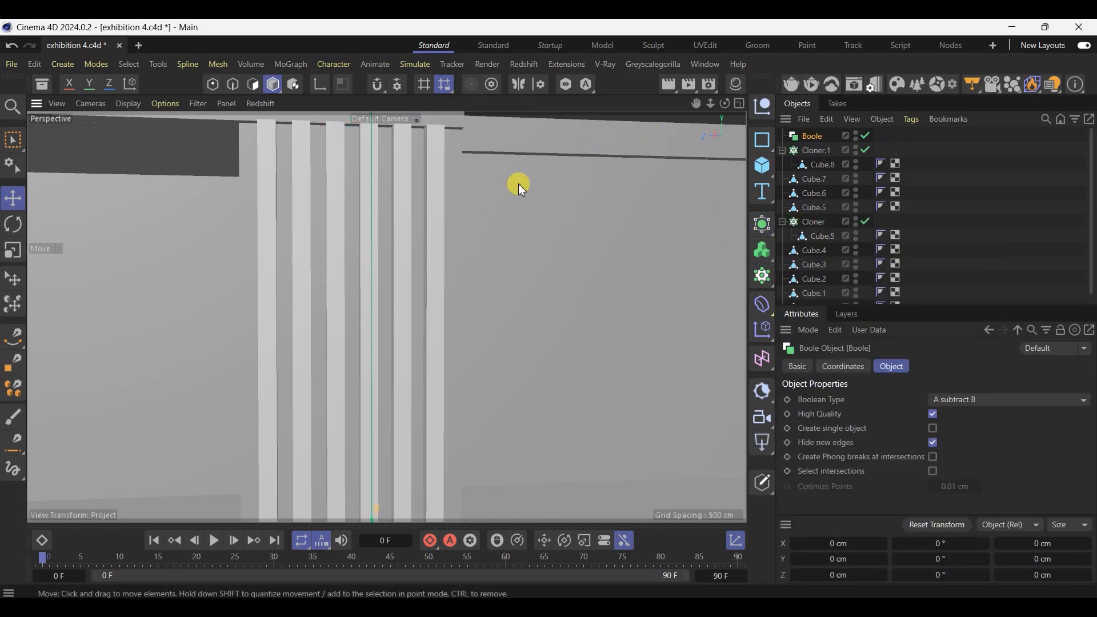
{"action": "left_click", "coordinate": [414, 160]}
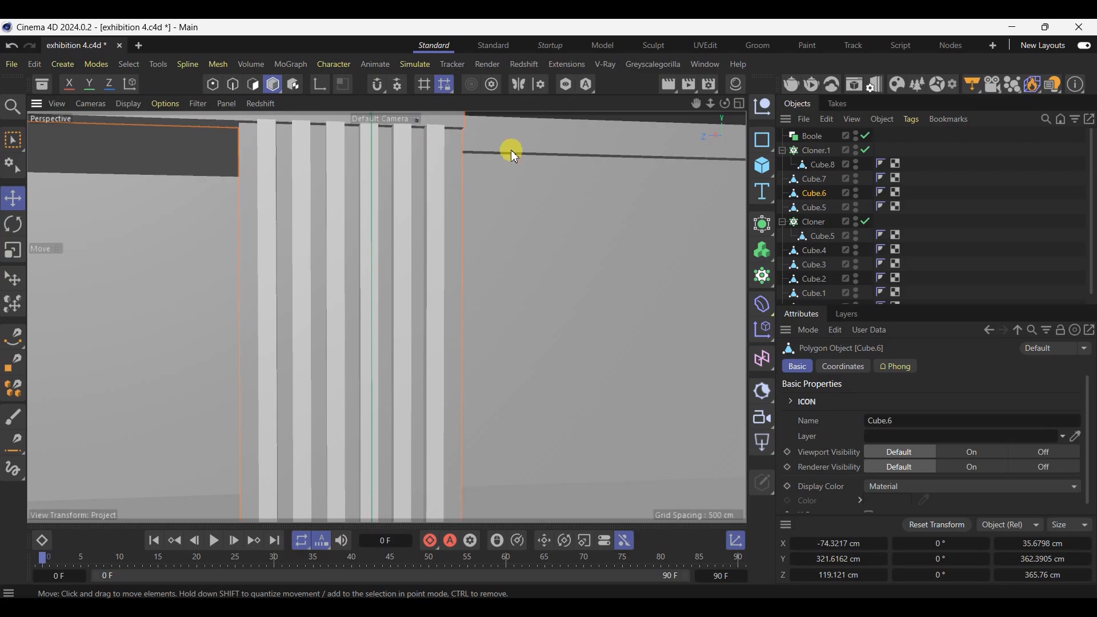
{"action": "left_click_drag", "start_coordinate": [818, 200], "coordinate": [813, 135]}
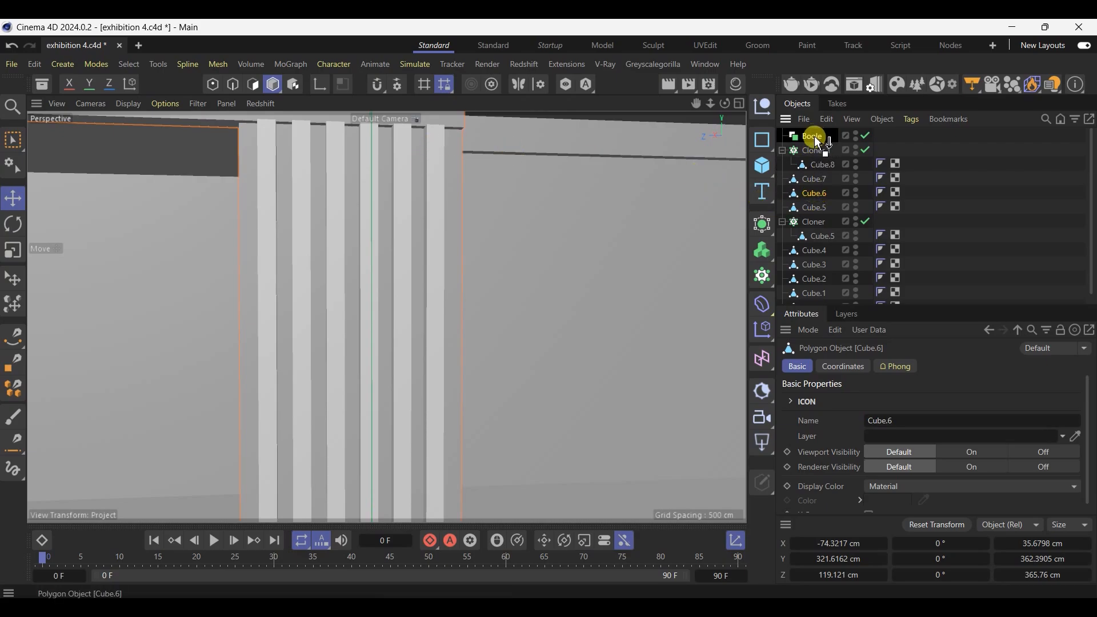
{"action": "left_click", "coordinate": [406, 184]}
{"action": "left_click_drag", "start_coordinate": [823, 171], "coordinate": [829, 144]}
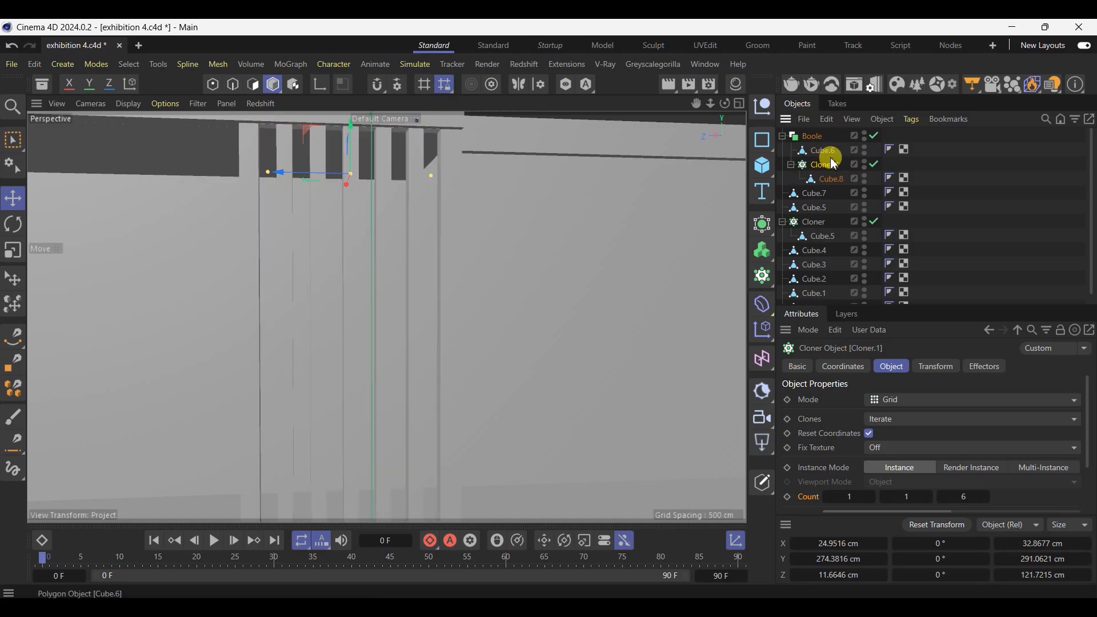
{"action": "left_click", "coordinate": [782, 136]}
{"action": "left_click", "coordinate": [811, 136]}
{"action": "scroll", "coordinate": [461, 251], "scroll_direction": "down", "scroll_amount": 5}
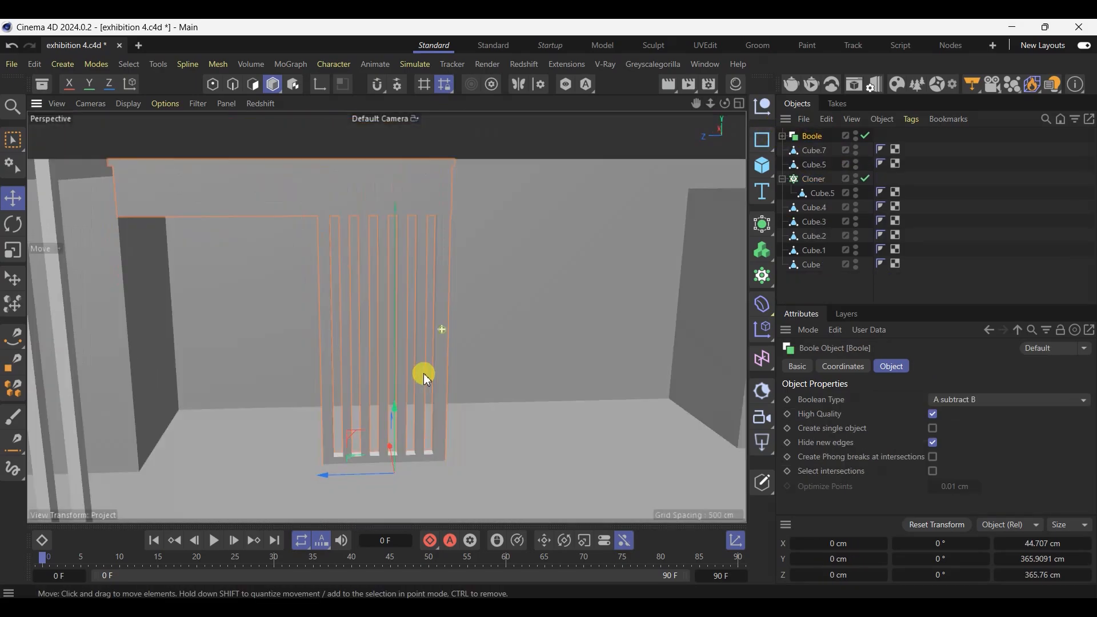
{"action": "left_click_drag", "start_coordinate": [425, 376], "coordinate": [447, 343], "text": "alt"}
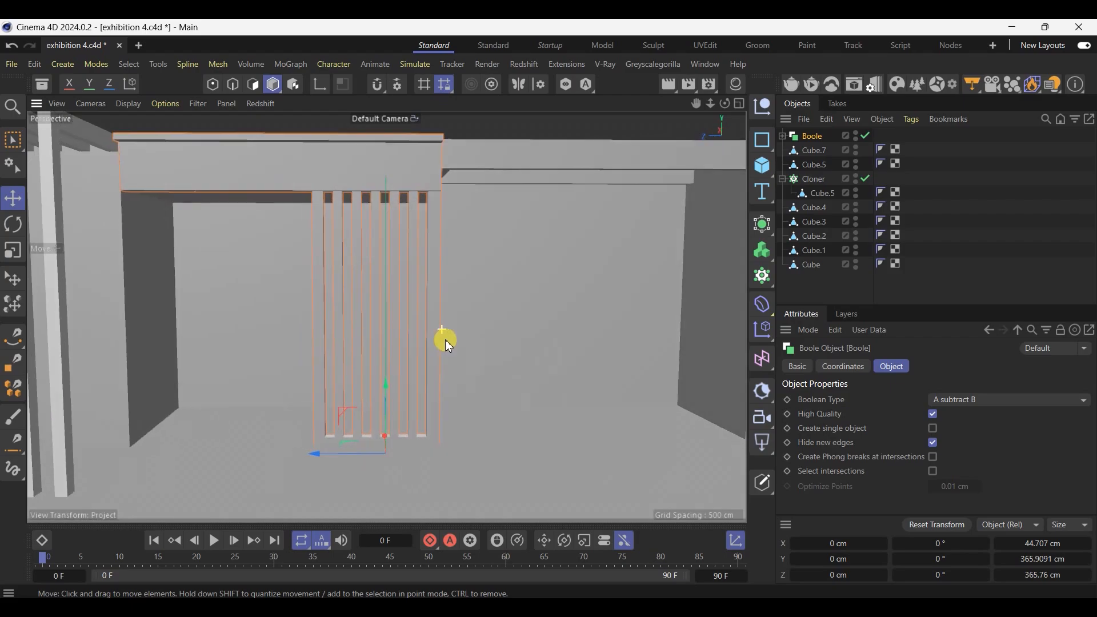
{"action": "key", "text": "ctrl+s"}
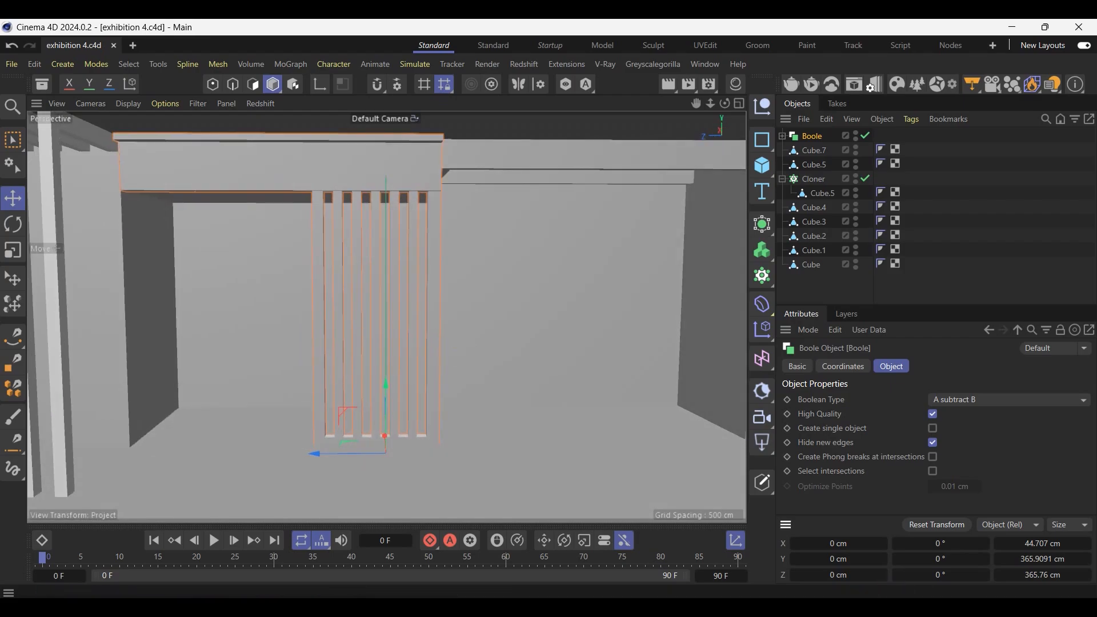
Check the reference render, and duplicate the ceiling block above the middle room down to about 19.2 cm along Y
{"action": "key", "text": "alt+Tab"}
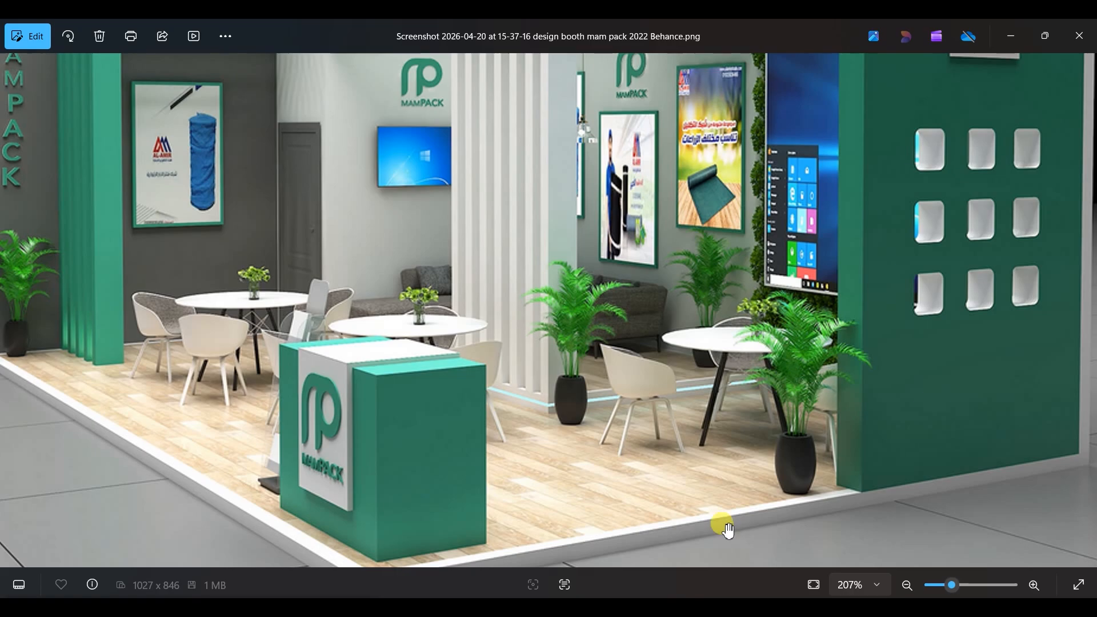
{"action": "scroll", "coordinate": [680, 377], "scroll_direction": "down", "scroll_amount": 5}
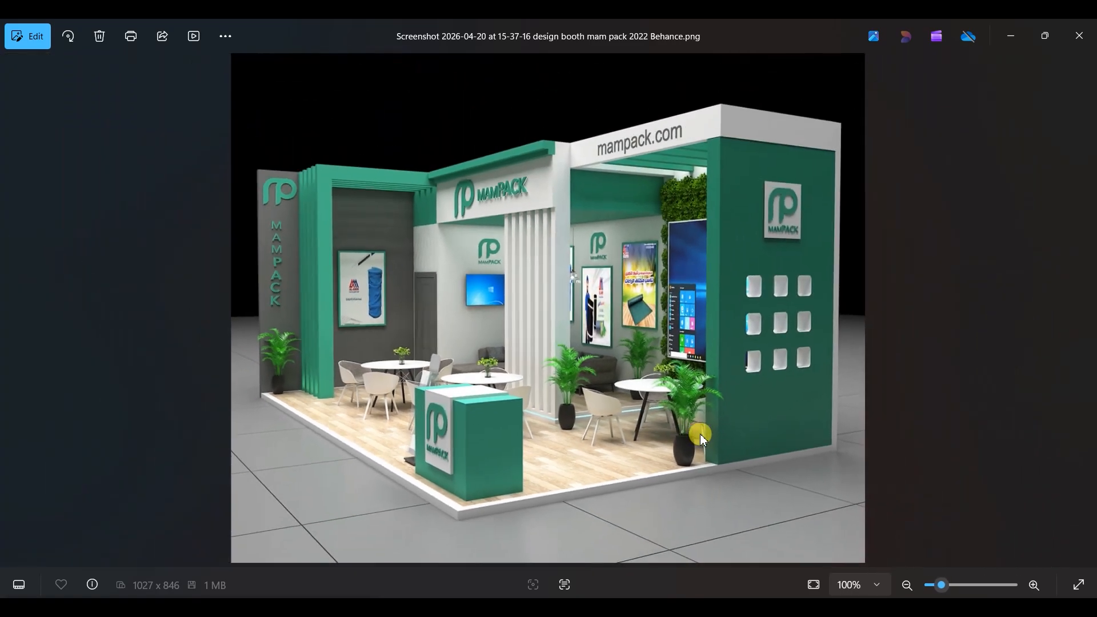
{"action": "scroll", "coordinate": [548, 343], "scroll_direction": "up", "scroll_amount": 3}
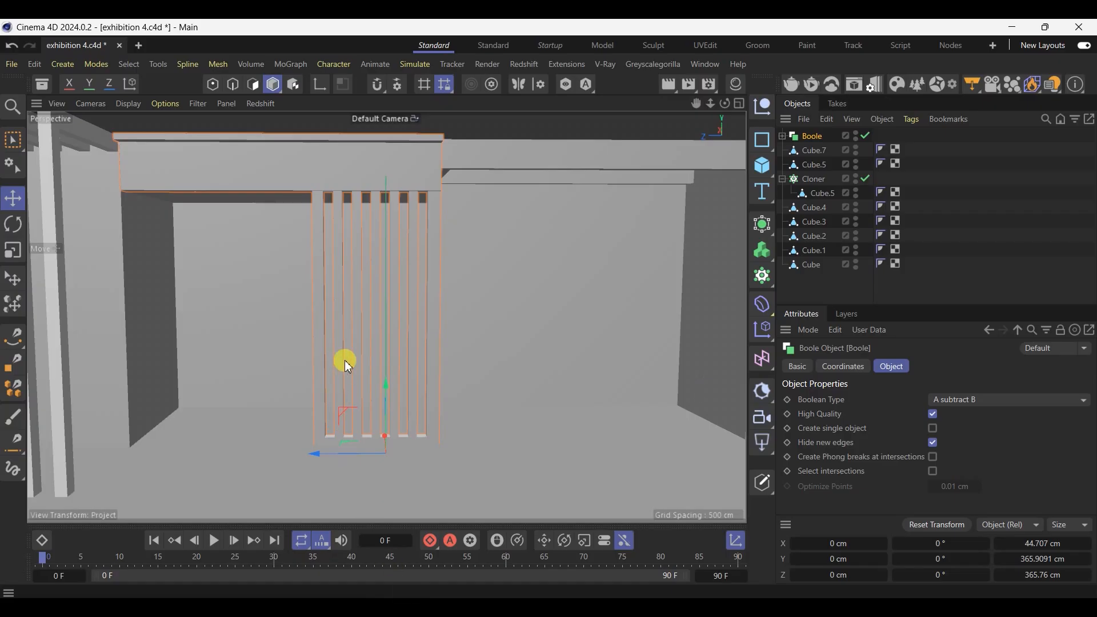
{"action": "left_click_drag", "start_coordinate": [343, 362], "coordinate": [267, 480], "text": "alt"}
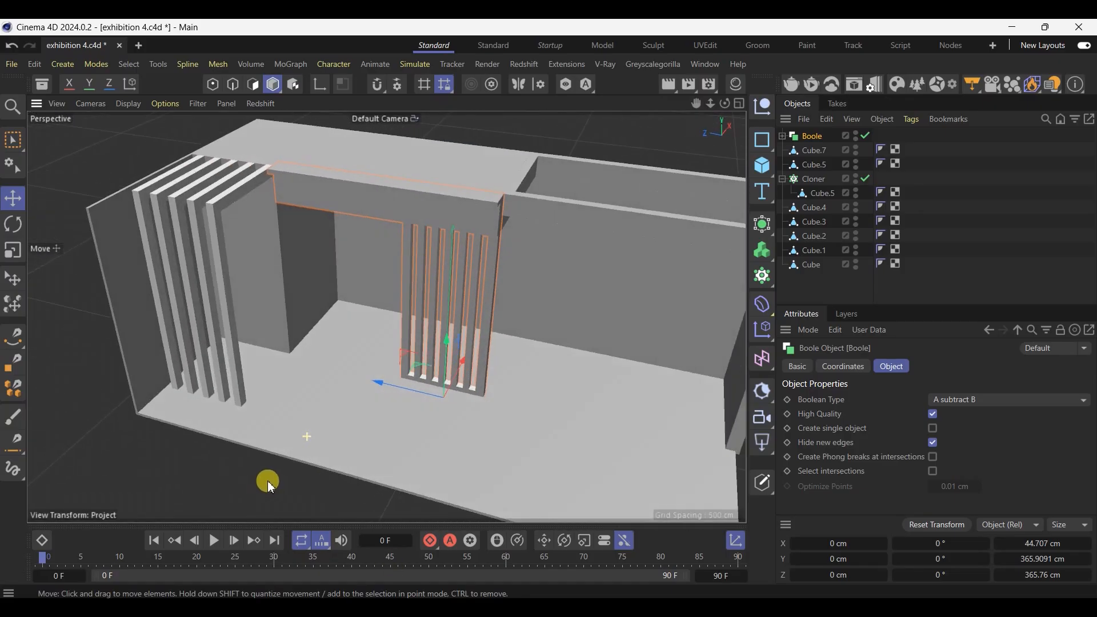
{"action": "left_click", "coordinate": [286, 350]}
{"action": "left_click", "coordinate": [409, 148]}
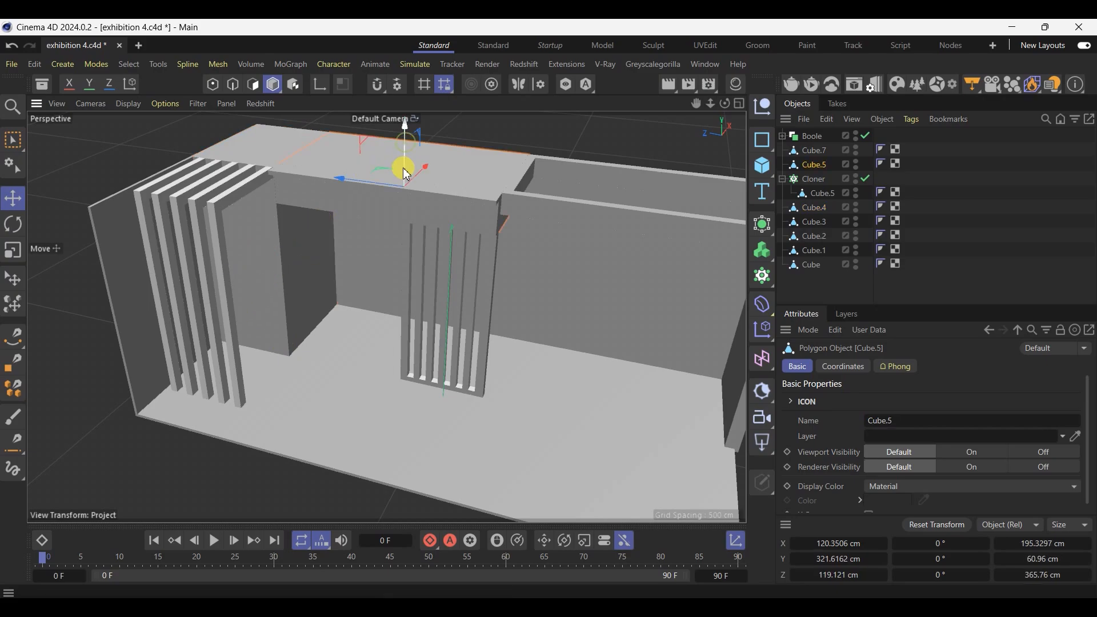
{"action": "left_click_drag", "start_coordinate": [404, 128], "coordinate": [417, 288]}
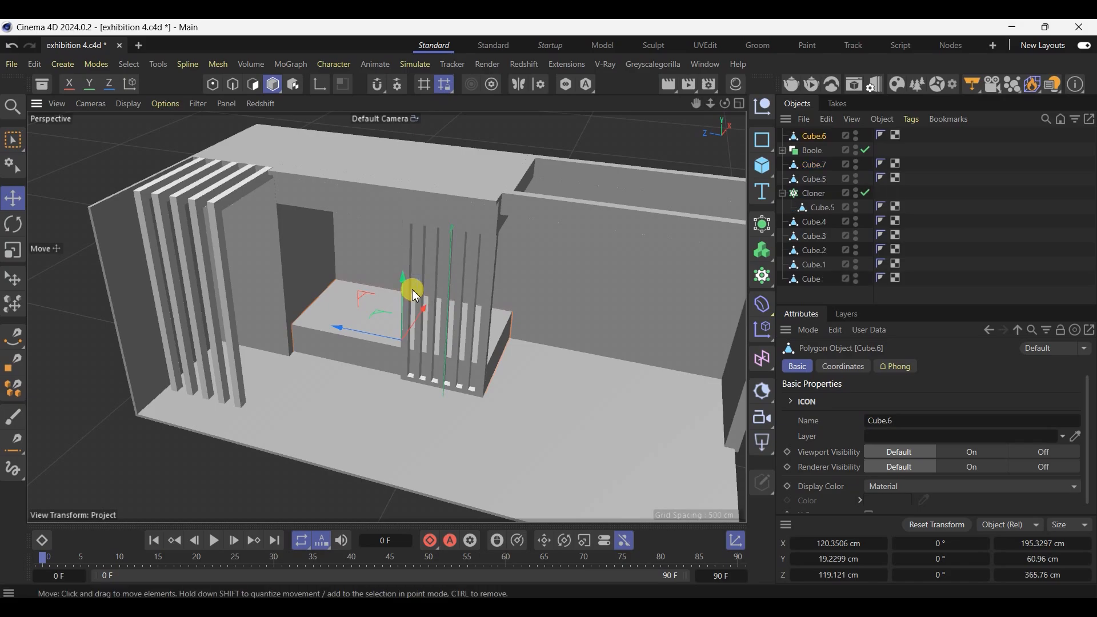
Pull the copied block's front face outward to make it about 212.5 cm deep along X, and compare with the reference render
{"action": "scroll", "coordinate": [409, 308], "scroll_direction": "up", "scroll_amount": 4}
{"action": "left_click", "coordinate": [257, 87]}
{"action": "left_click", "coordinate": [319, 361]}
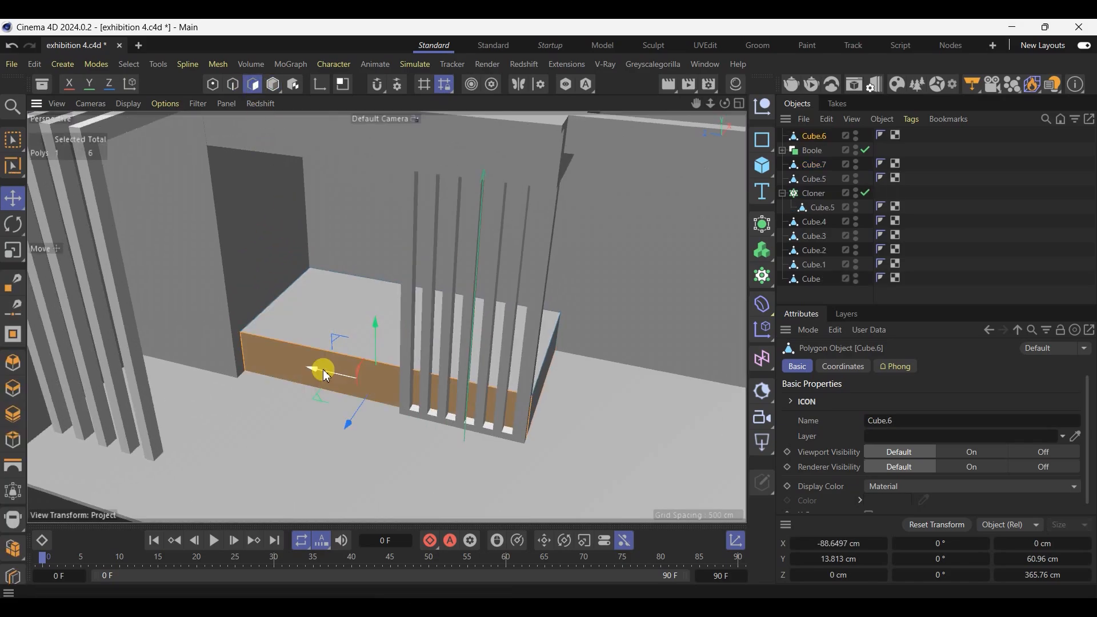
{"action": "left_click_drag", "start_coordinate": [345, 423], "coordinate": [345, 433]}
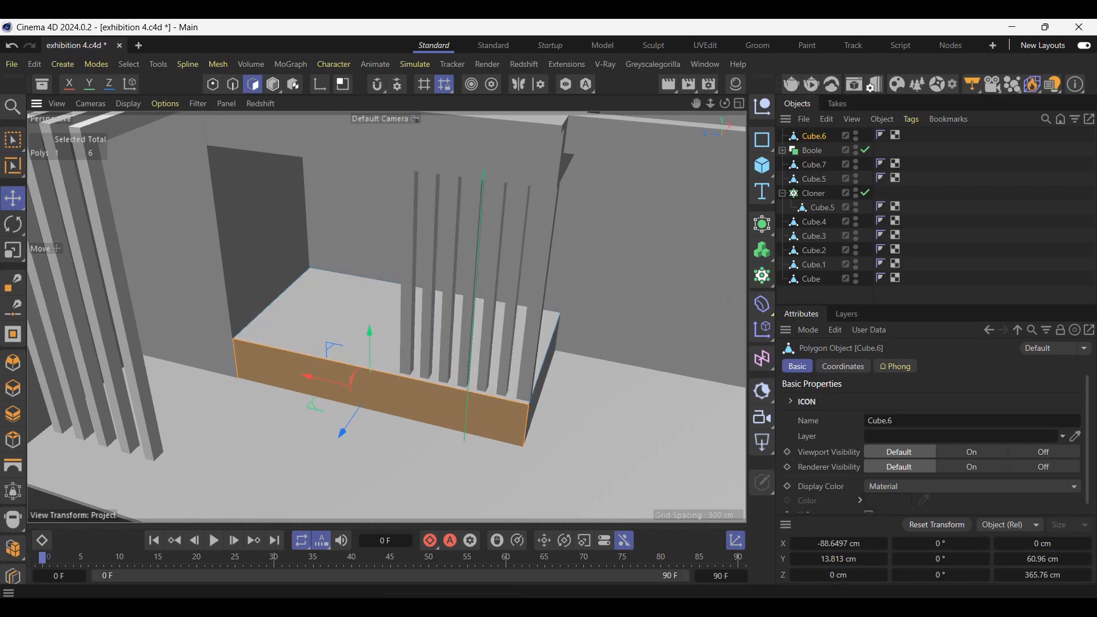
{"action": "left_click", "coordinate": [827, 608]}
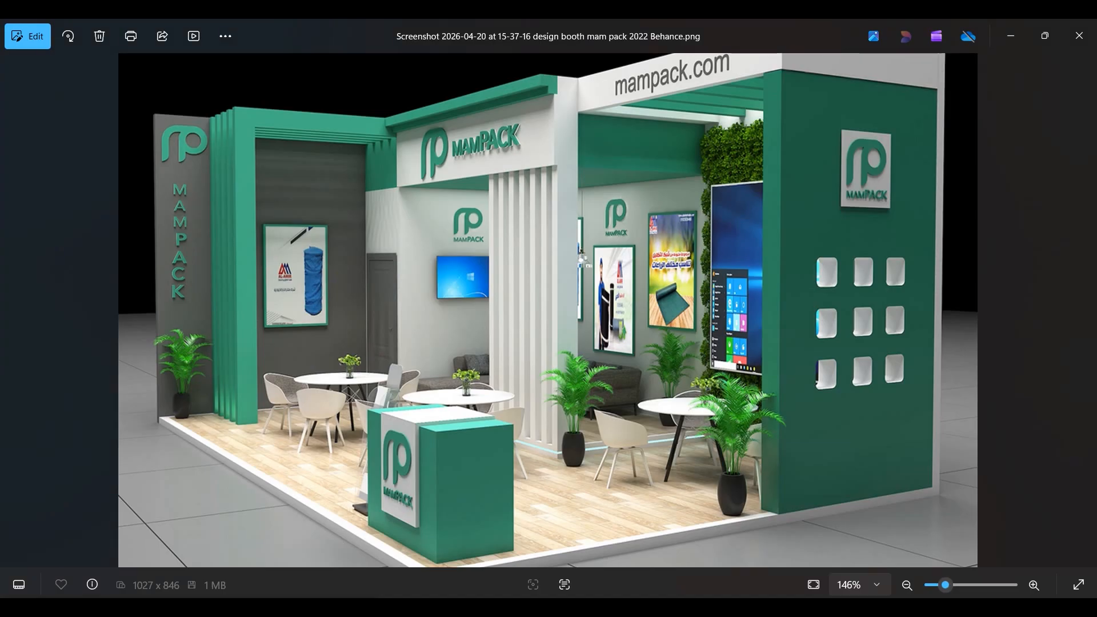
{"action": "left_click", "coordinate": [827, 607]}
Lower the block's top face to leave a slab about 6.6 cm thick, and check it against the reference render
{"action": "left_click", "coordinate": [340, 286]}
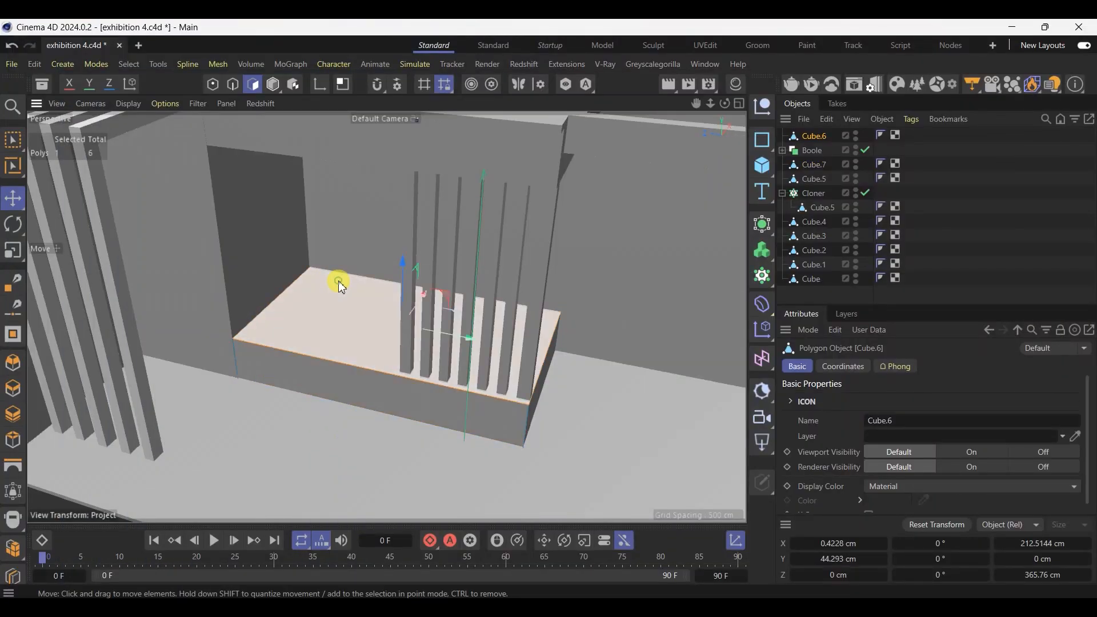
{"action": "mouse_move", "coordinate": [409, 291]}
{"action": "left_mouse_down"}
{"action": "mouse_move", "coordinate": [406, 302]}
{"action": "mouse_move", "coordinate": [419, 301]}
{"action": "left_mouse_up"}
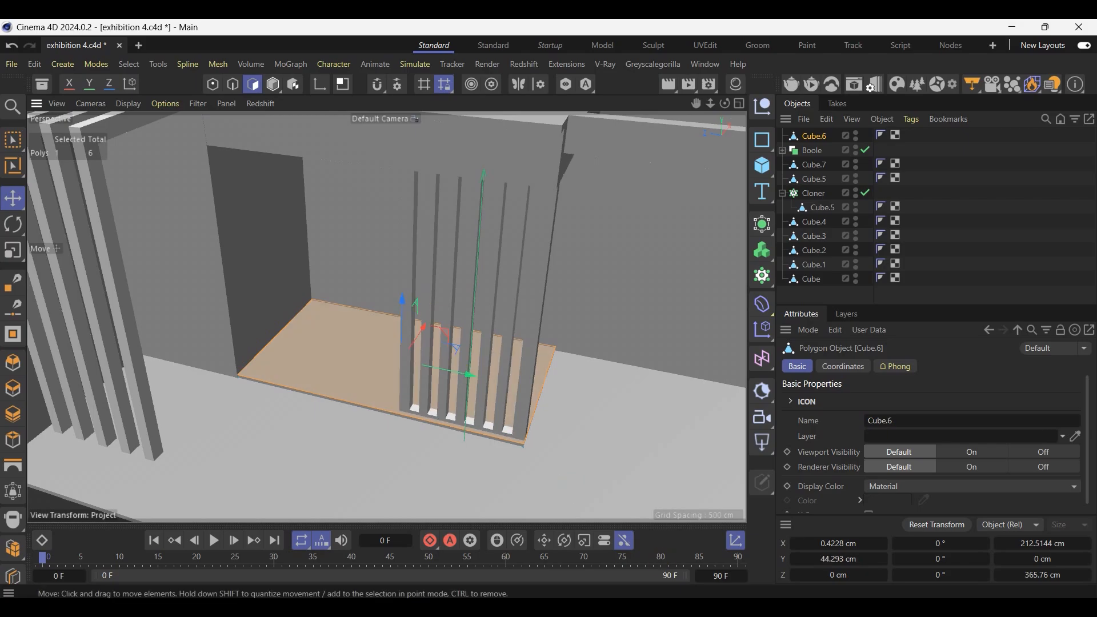
{"action": "left_click", "coordinate": [872, 607]}
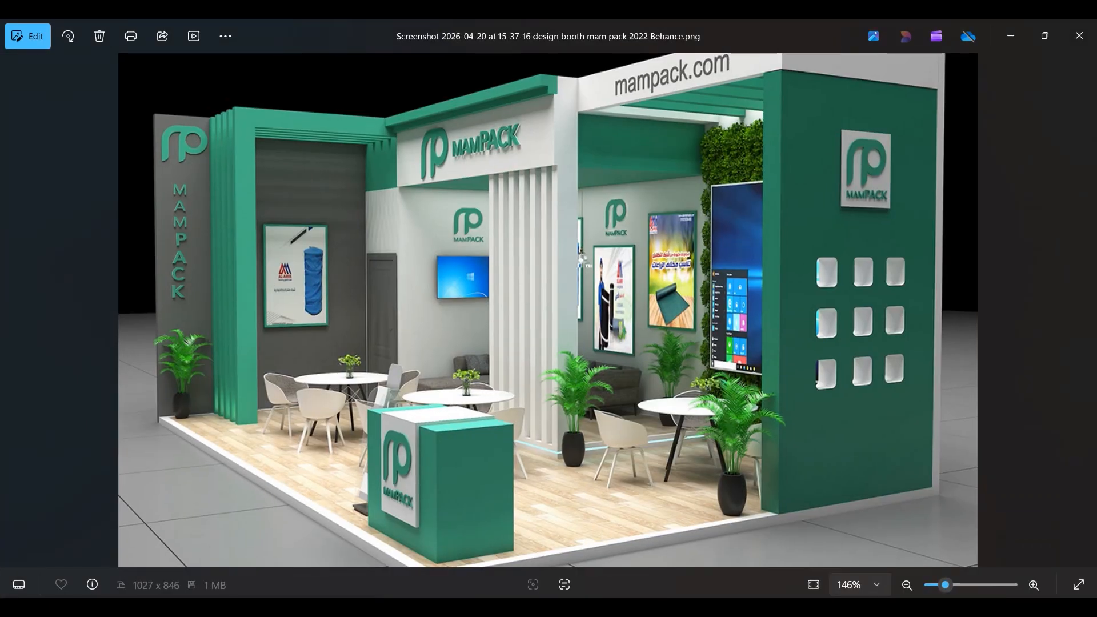
{"action": "left_click", "coordinate": [872, 606]}
{"action": "scroll", "coordinate": [160, 351], "scroll_direction": "up", "scroll_amount": 6}
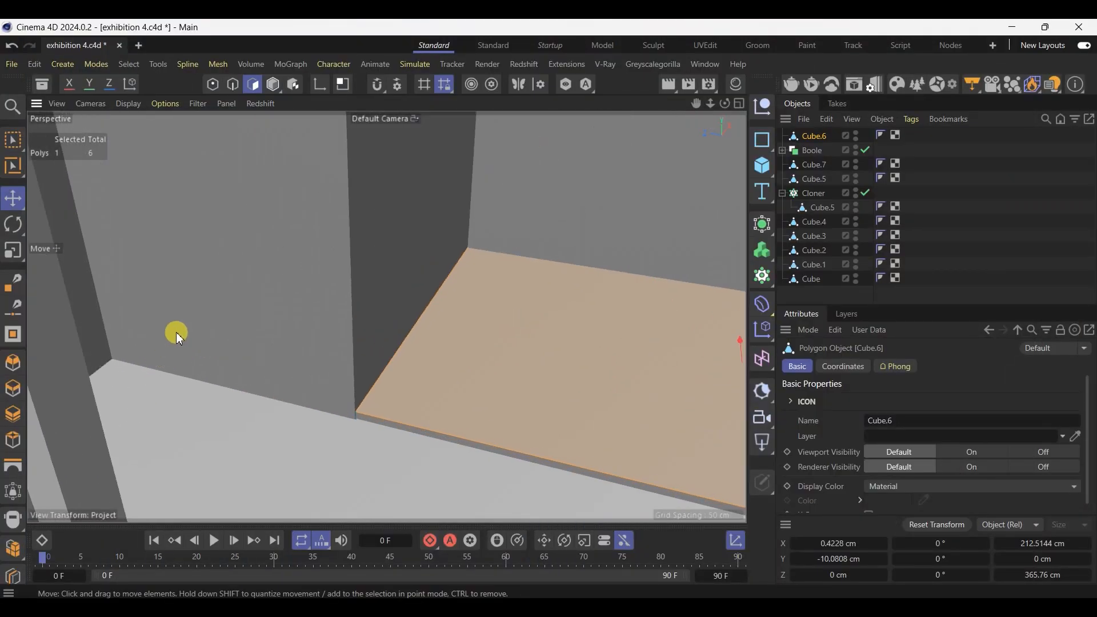
{"action": "scroll", "coordinate": [157, 327], "scroll_direction": "down", "scroll_amount": 4}
{"action": "left_click_drag", "start_coordinate": [157, 326], "coordinate": [376, 334], "text": "alt"}
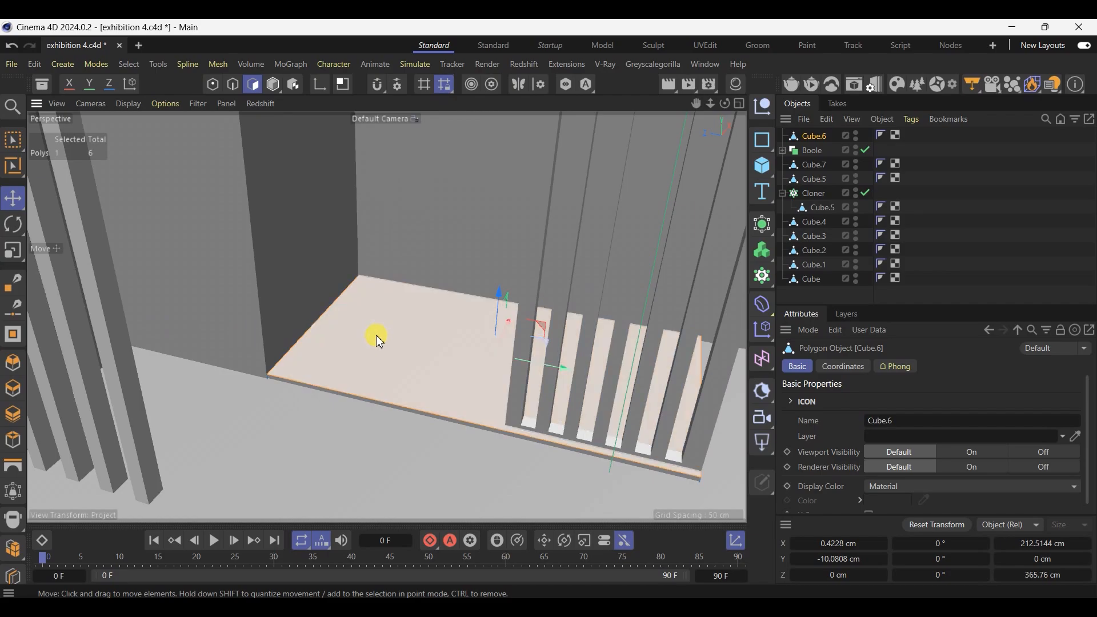
Raise the whole slab to about 119.2 cm along Y between the door block and the slatted wall
{"action": "left_click", "coordinate": [13, 198]}
{"action": "left_click", "coordinate": [273, 84]}
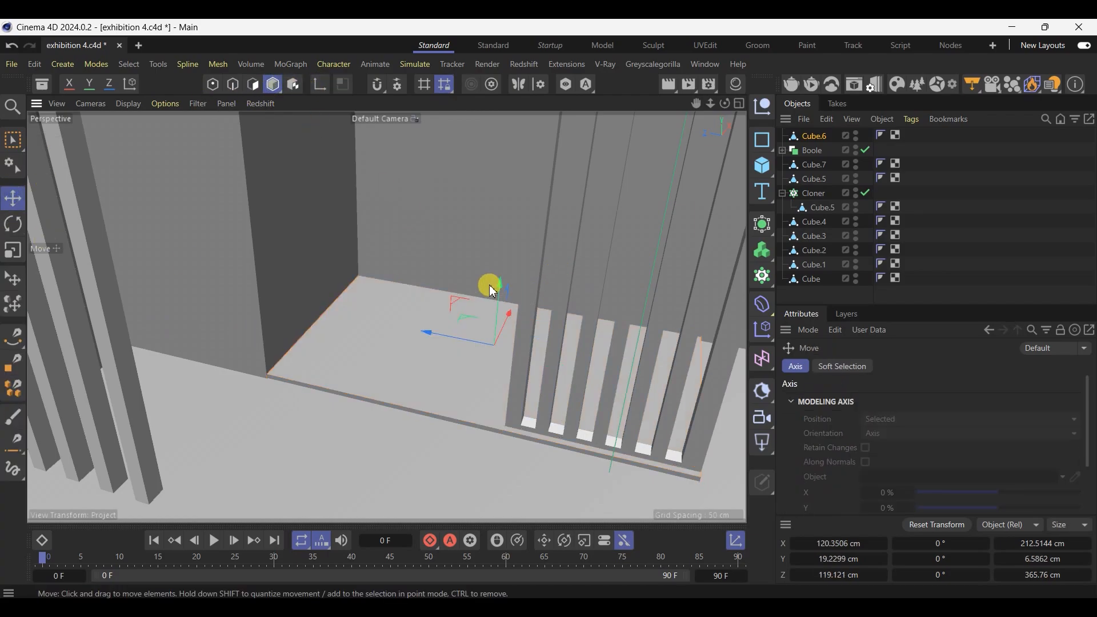
{"action": "left_click_drag", "start_coordinate": [497, 281], "coordinate": [505, 167]}
{"action": "key", "text": "ctrl+z"}
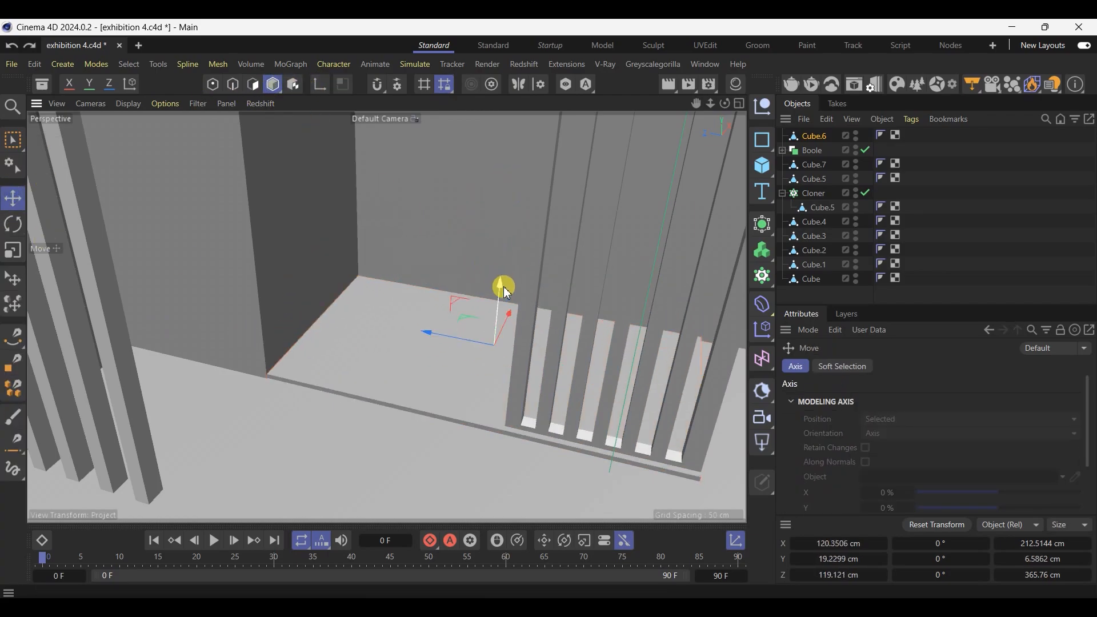
{"action": "left_click_drag", "start_coordinate": [502, 285], "coordinate": [451, 217]}
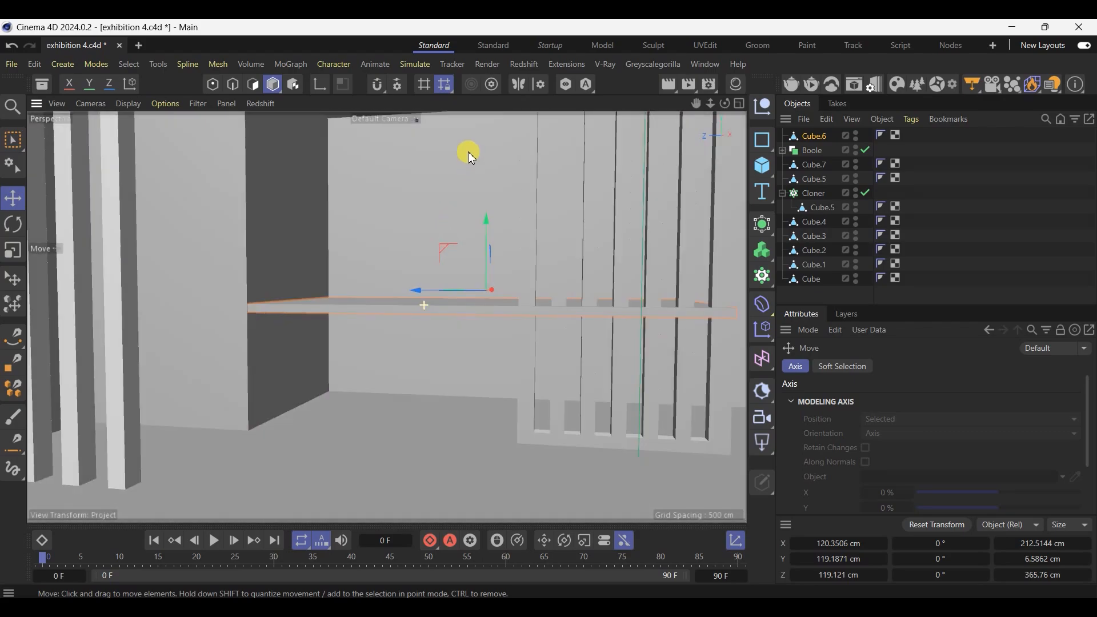
{"action": "left_click_drag", "start_coordinate": [468, 152], "coordinate": [440, 237], "text": "alt"}
Select the slab's top and bottom faces and inset them by about 4.08 cm
{"action": "left_click", "coordinate": [256, 88]}
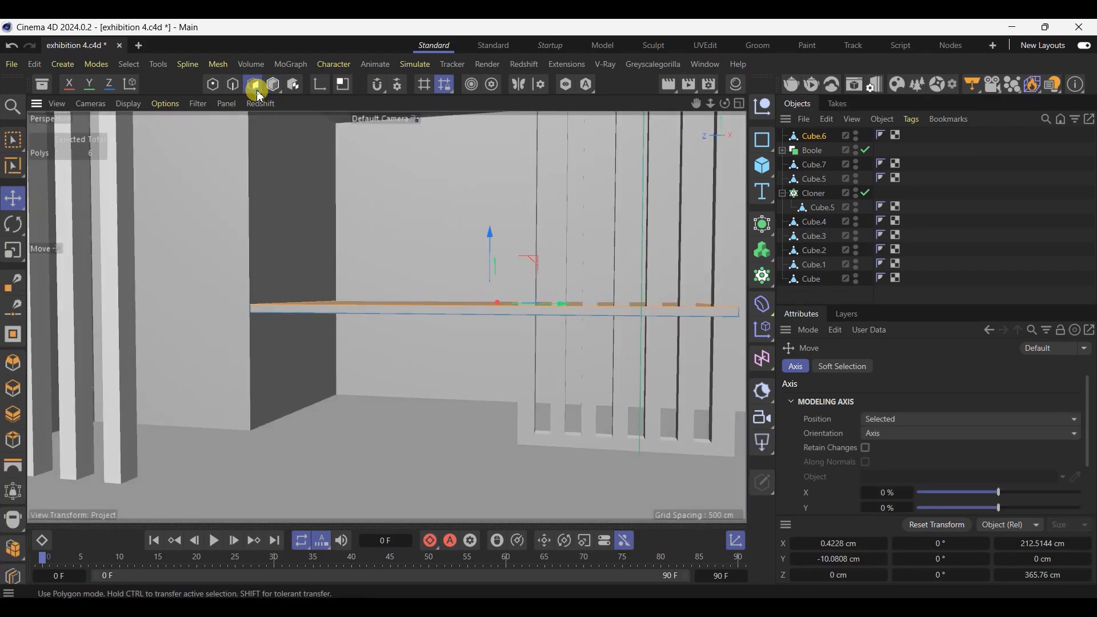
{"action": "scroll", "coordinate": [459, 318], "scroll_direction": "up", "scroll_amount": 4}
{"action": "left_click_drag", "start_coordinate": [459, 321], "coordinate": [455, 286], "text": "alt"}
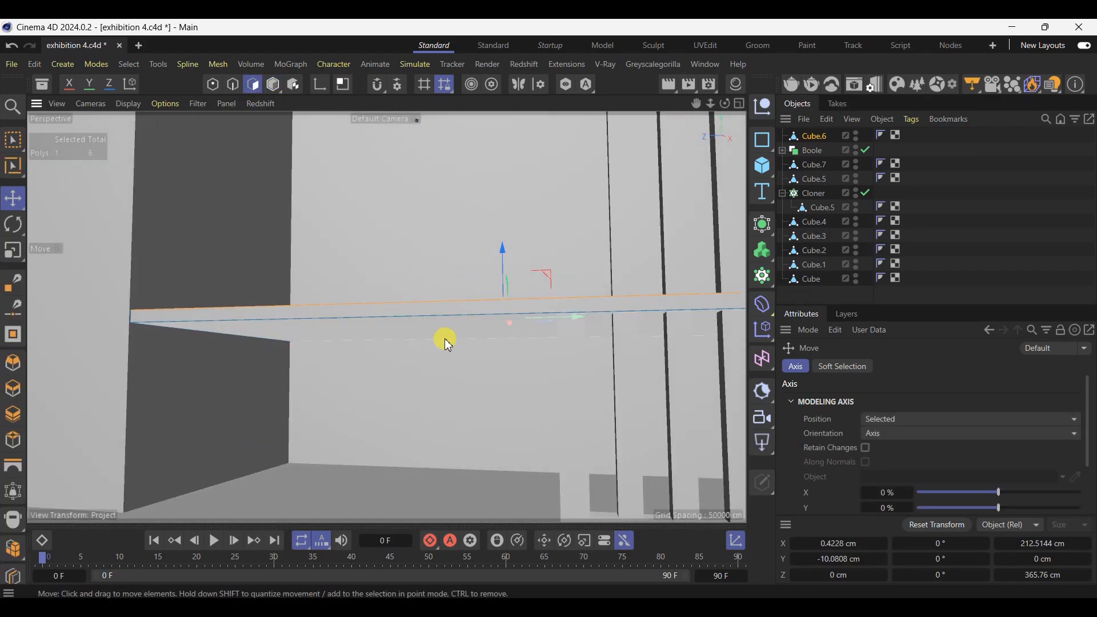
{"action": "left_click", "coordinate": [368, 334], "text": "shift"}
{"action": "left_click_drag", "start_coordinate": [366, 336], "coordinate": [353, 383], "text": "alt"}
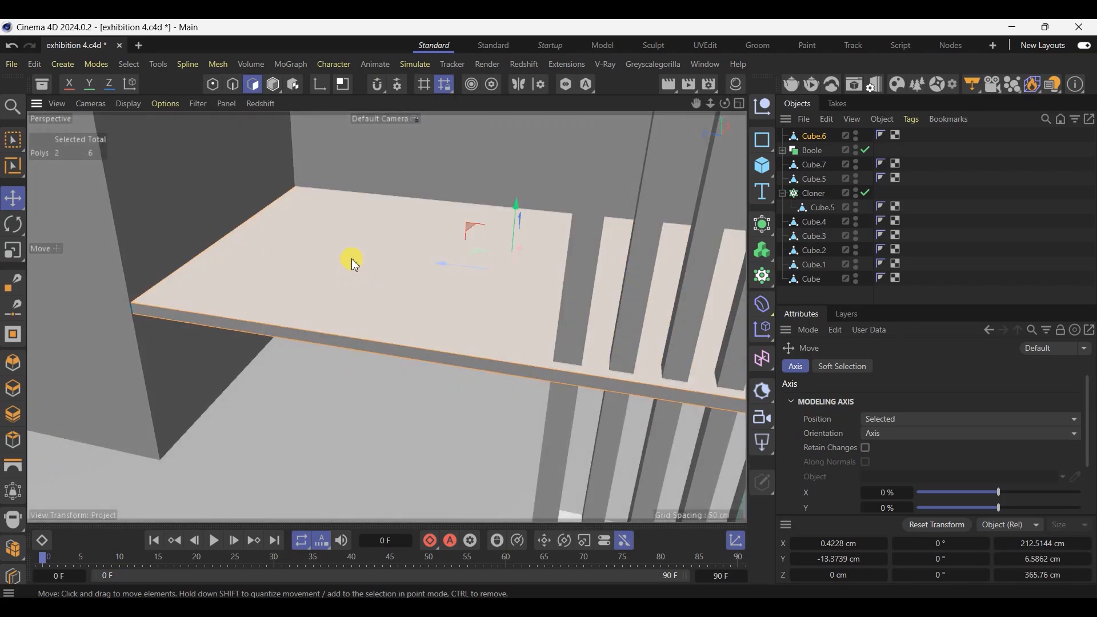
{"action": "right_click", "coordinate": [351, 258]}
{"action": "left_click", "coordinate": [384, 170]}
{"action": "left_click_drag", "start_coordinate": [392, 269], "coordinate": [387, 314]}
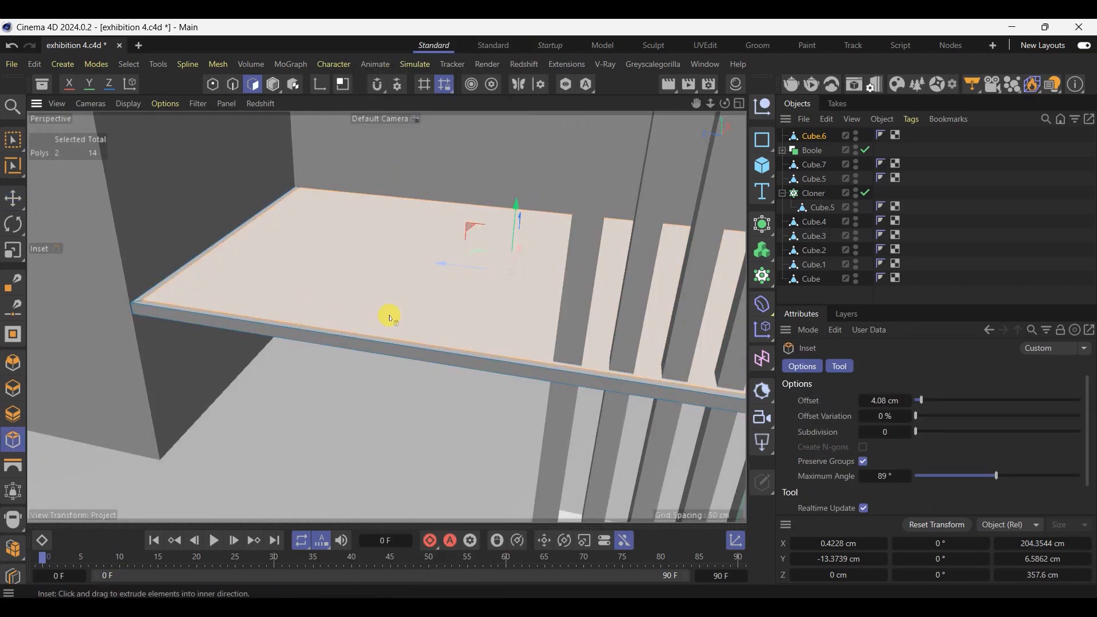
Extrude the two inset faces toward each other by scaling to about 3.2 cm along Y, and delete them to open the frame
{"action": "left_click", "coordinate": [14, 251]}
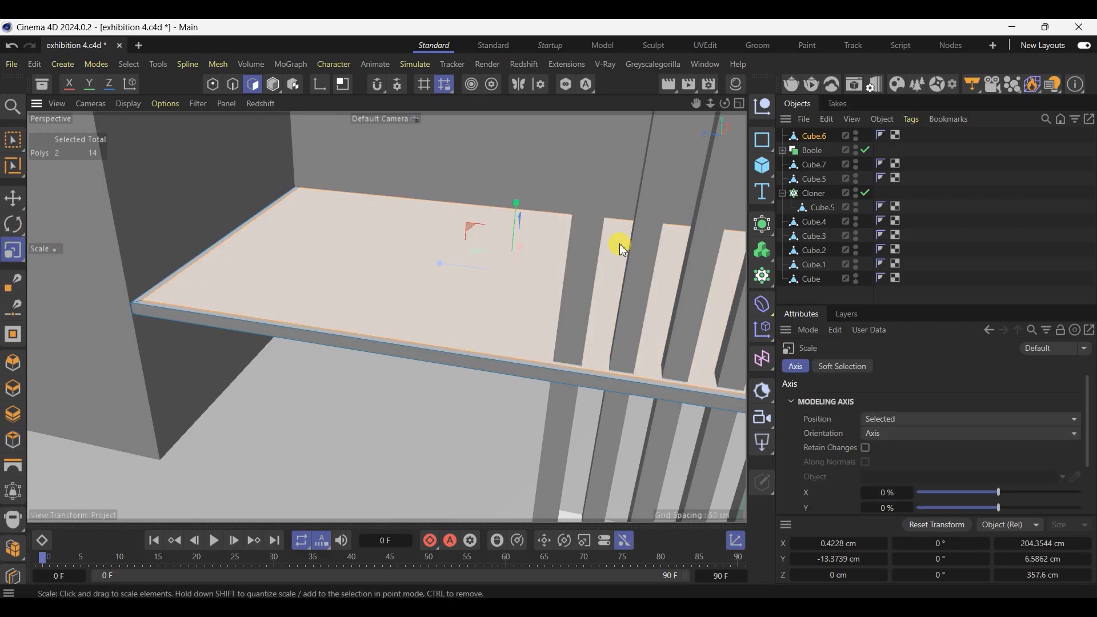
{"action": "scroll", "coordinate": [513, 245], "scroll_direction": "up", "scroll_amount": 3}
{"action": "left_click_drag", "start_coordinate": [507, 208], "coordinate": [508, 247]}
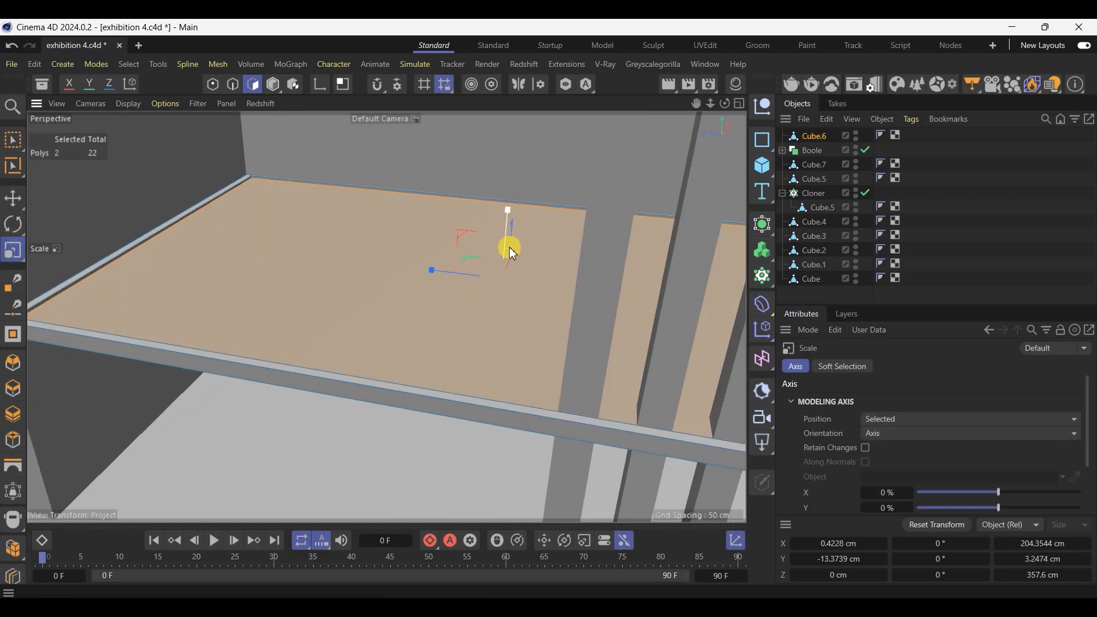
{"action": "key", "text": "Delete"}
Select the two open inner edge loops of the frame and join them with Stitch and Sew
{"action": "left_click", "coordinate": [13, 165]}
{"action": "scroll", "coordinate": [76, 216], "scroll_direction": "up", "scroll_amount": 4}
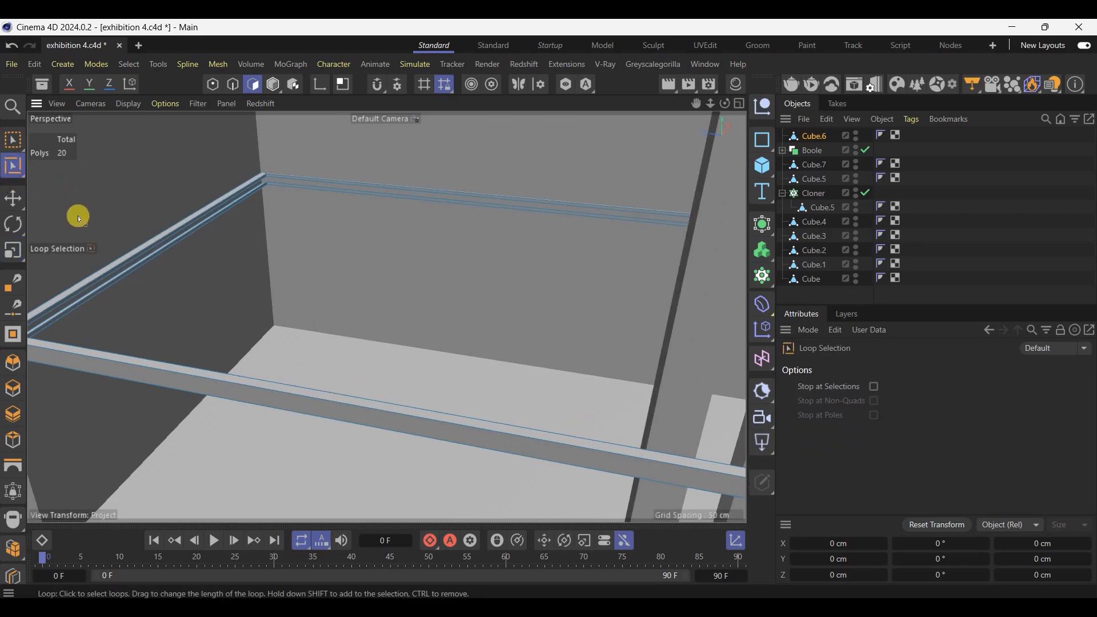
{"action": "left_click", "coordinate": [232, 87]}
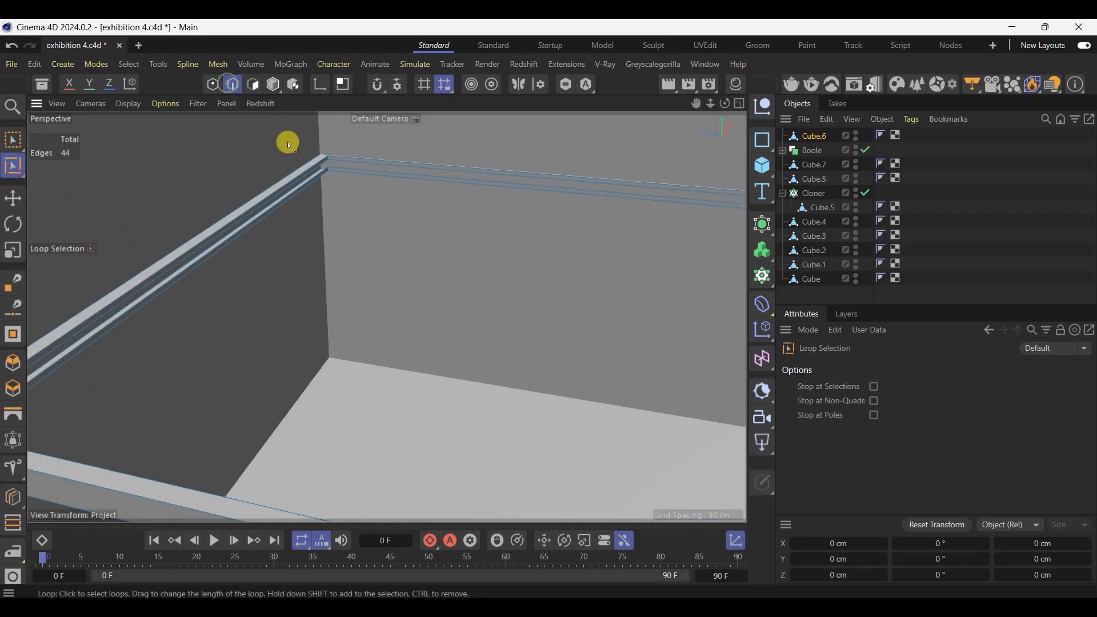
{"action": "left_click", "coordinate": [312, 174]}
{"action": "scroll", "coordinate": [316, 179], "scroll_direction": "up", "scroll_amount": 3}
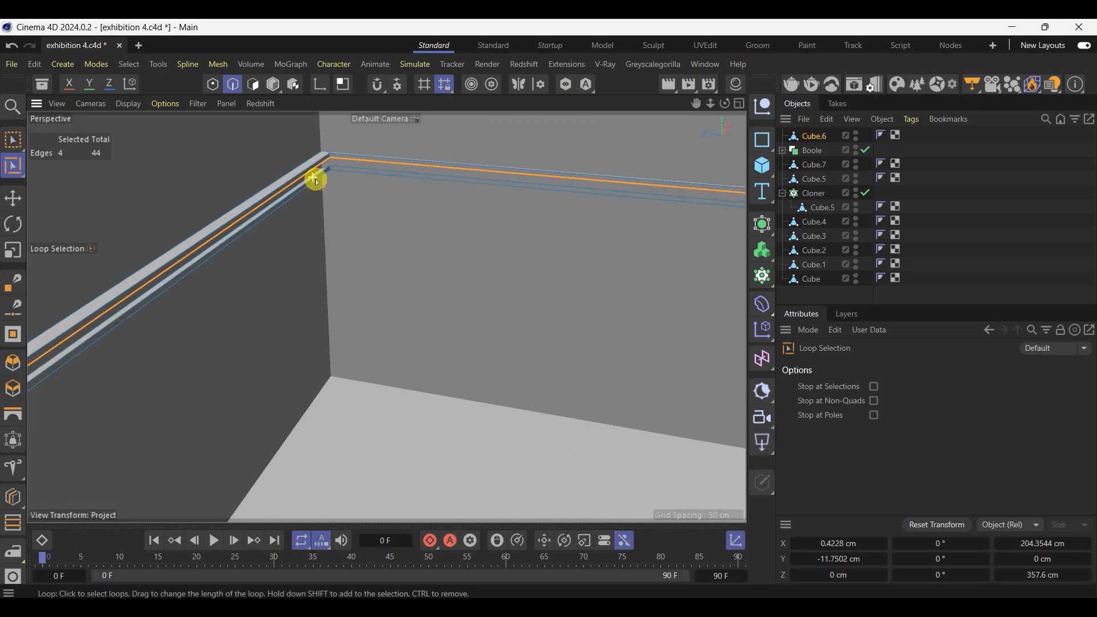
{"action": "right_click", "coordinate": [348, 168]}
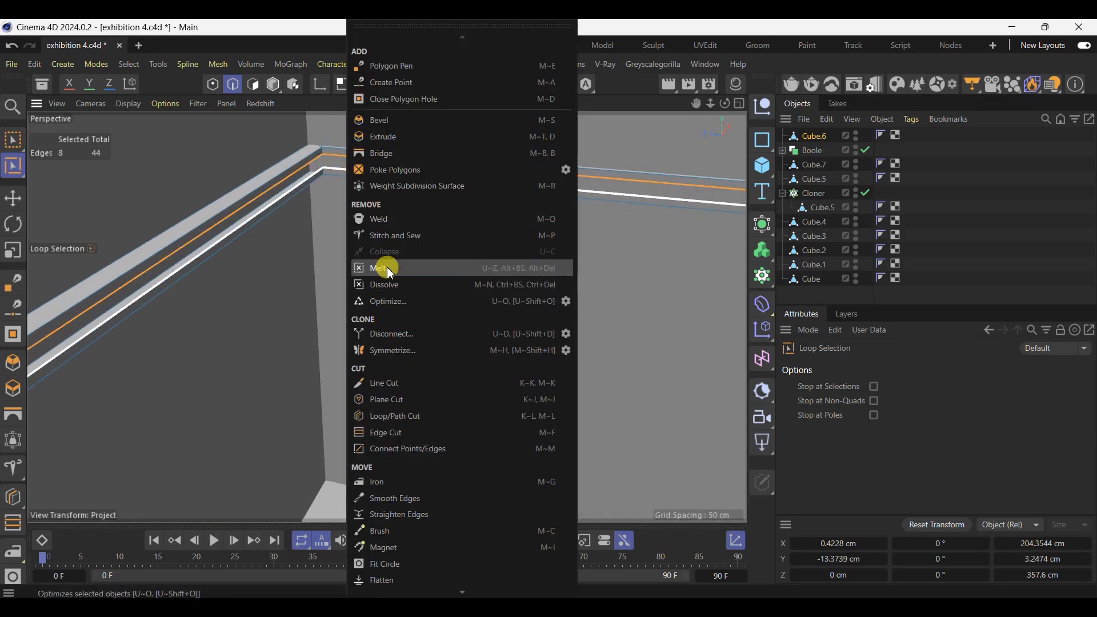
{"action": "left_click", "coordinate": [392, 237]}
{"action": "left_click_drag", "start_coordinate": [372, 162], "coordinate": [373, 177]}
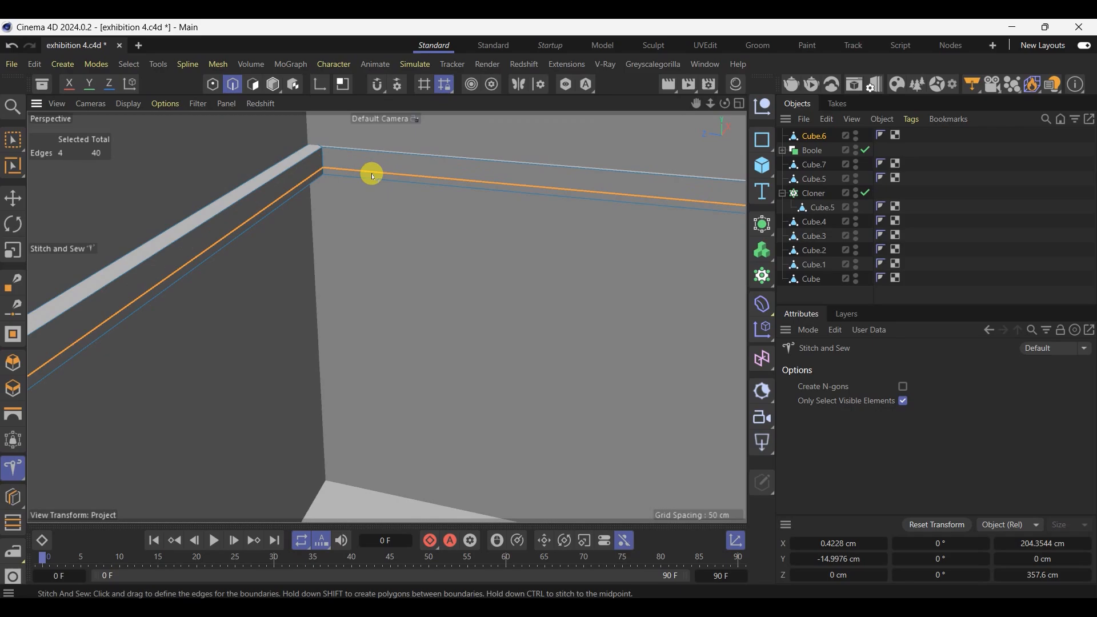
Dissolve the selected seam edge loop on the inner faces of the frame
{"action": "right_click", "coordinate": [317, 171]}
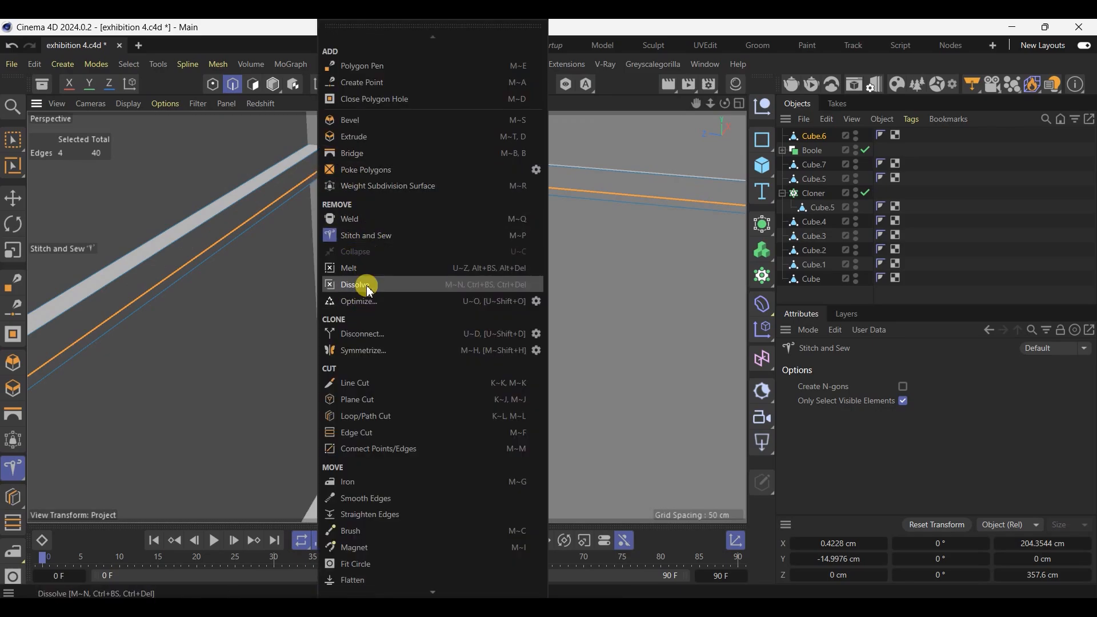
{"action": "left_click", "coordinate": [369, 287]}
{"action": "left_click", "coordinate": [11, 197]}
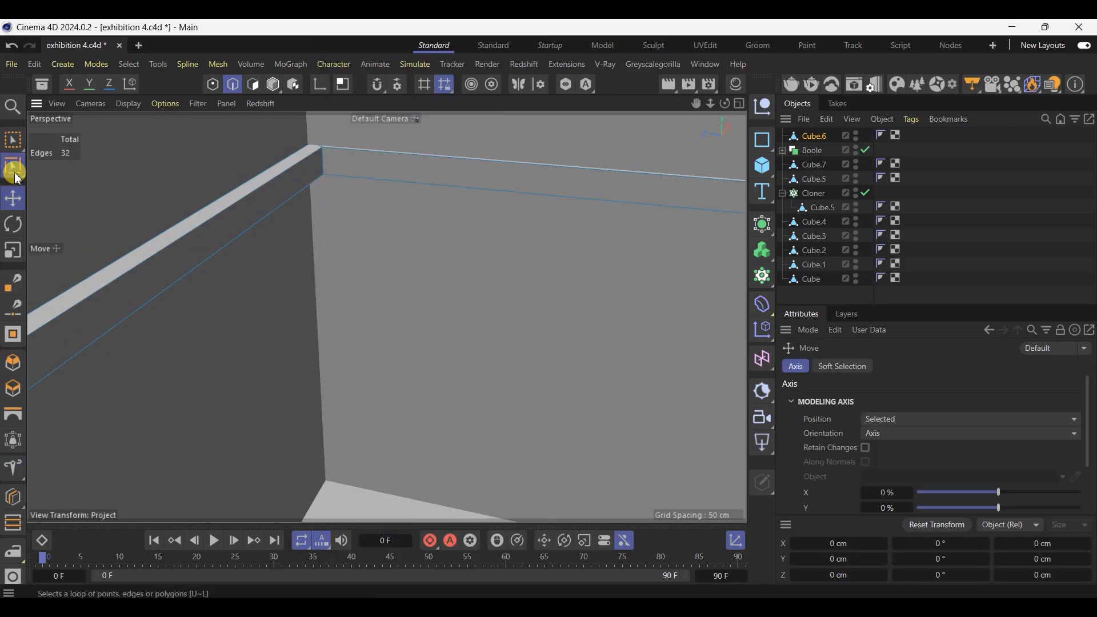
Select the polygon loops of the frame's two bars along the door block and the rear wall, and delete them
{"action": "left_click", "coordinate": [12, 167]}
{"action": "left_click", "coordinate": [253, 84]}
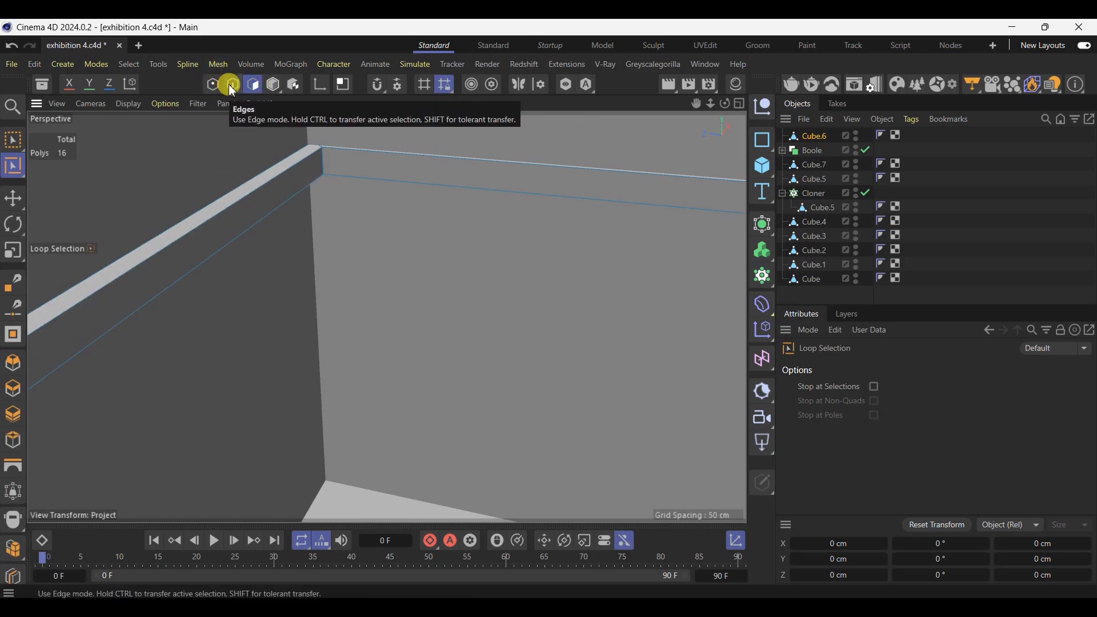
{"action": "left_click", "coordinate": [226, 219]}
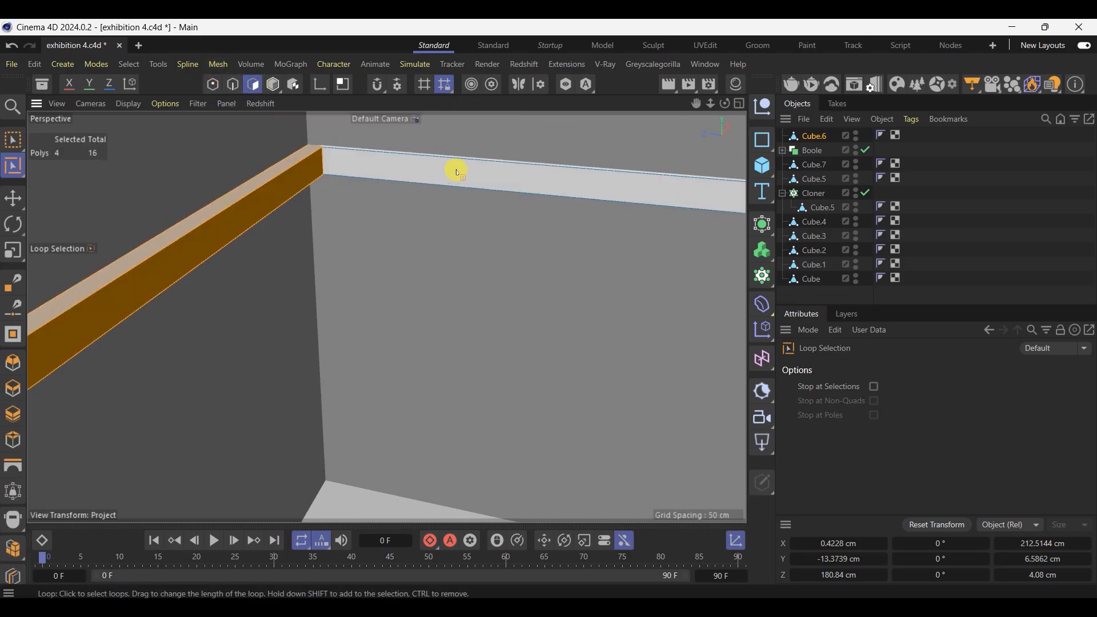
{"action": "left_click", "coordinate": [318, 172]}
{"action": "scroll", "coordinate": [311, 181], "scroll_direction": "down", "scroll_amount": 3}
{"action": "scroll", "coordinate": [309, 189], "scroll_direction": "down", "scroll_amount": 2}
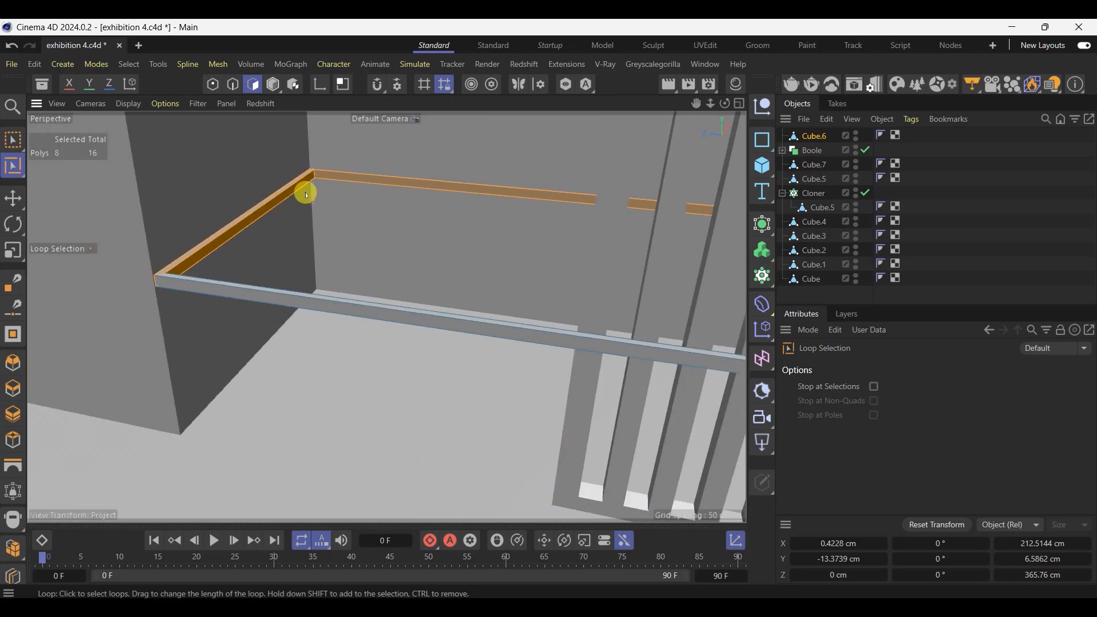
{"action": "key", "text": "Delete"}
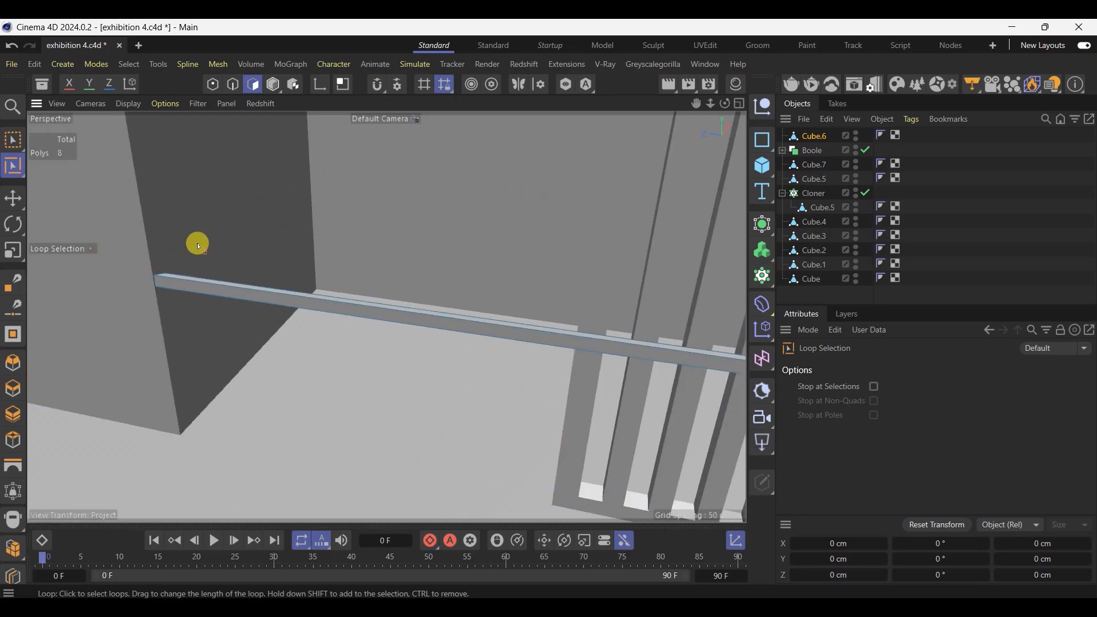
Flatten the four end points beside the door block to 0 cm along Z and move them to about 183.35 cm along Z
{"action": "left_click", "coordinate": [12, 140]}
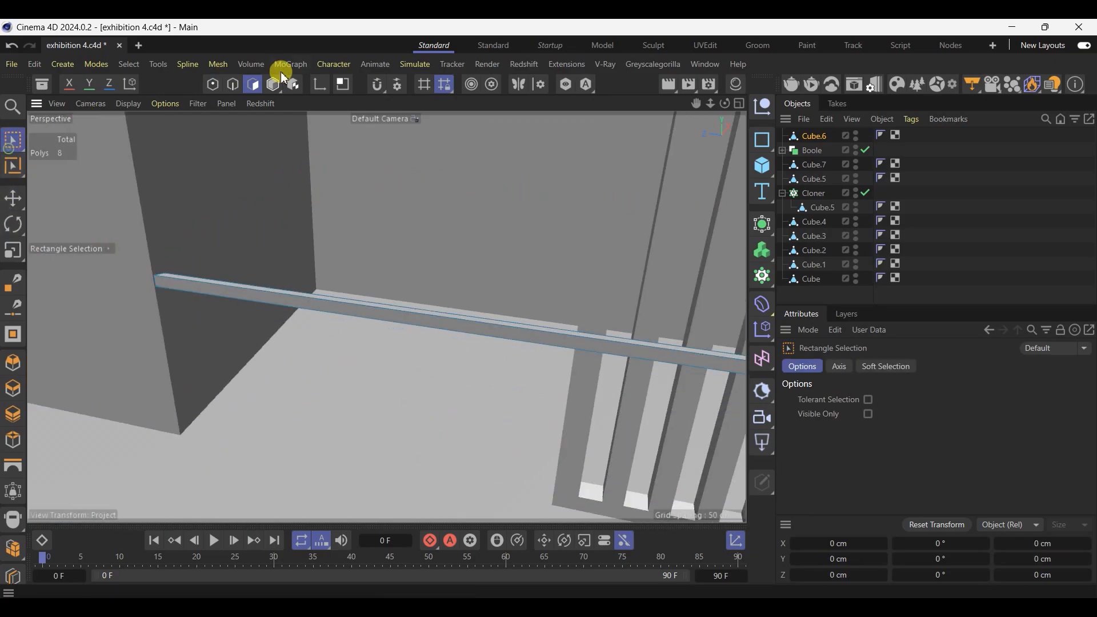
{"action": "left_click", "coordinate": [213, 84]}
{"action": "left_click_drag", "start_coordinate": [136, 245], "coordinate": [115, 254], "text": "alt"}
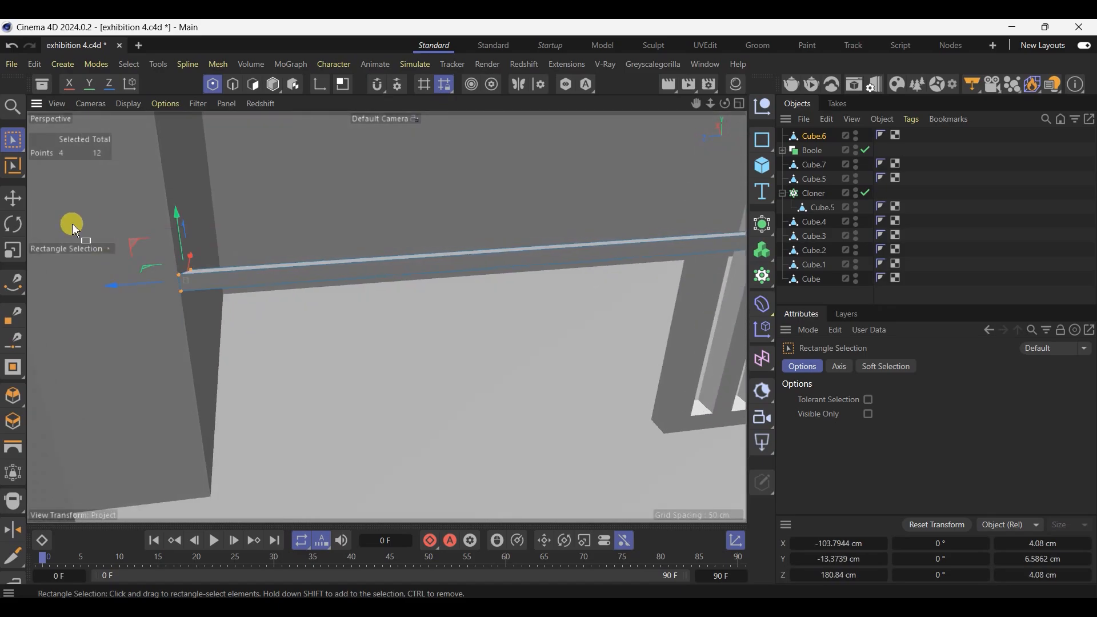
{"action": "left_click", "coordinate": [12, 250]}
{"action": "left_click_drag", "start_coordinate": [165, 286], "coordinate": [194, 297]}
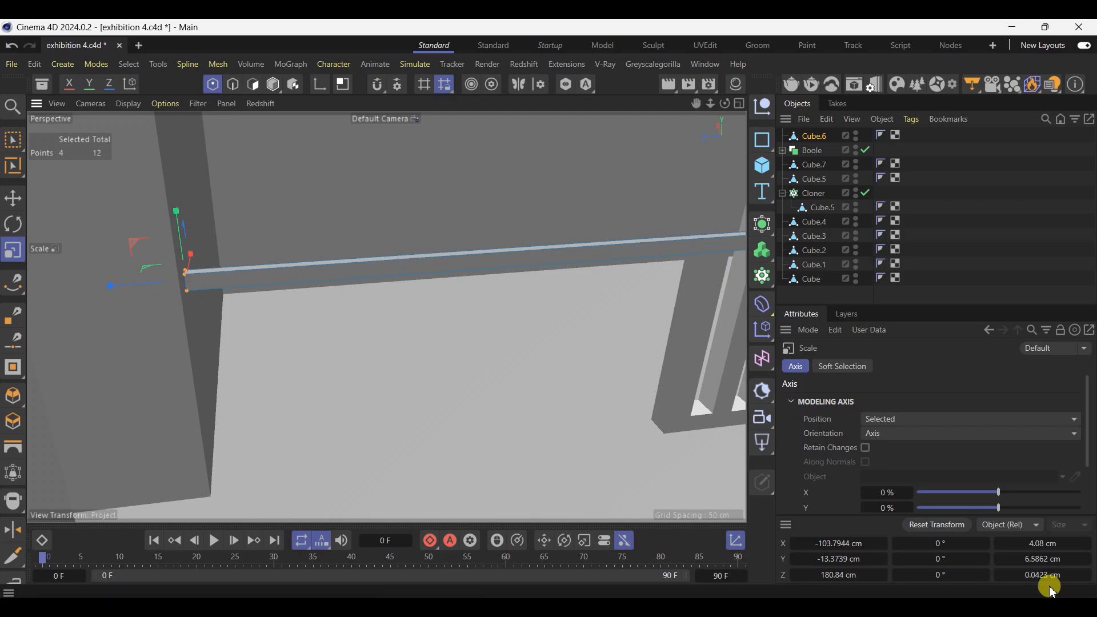
{"action": "left_click", "coordinate": [1056, 575]}
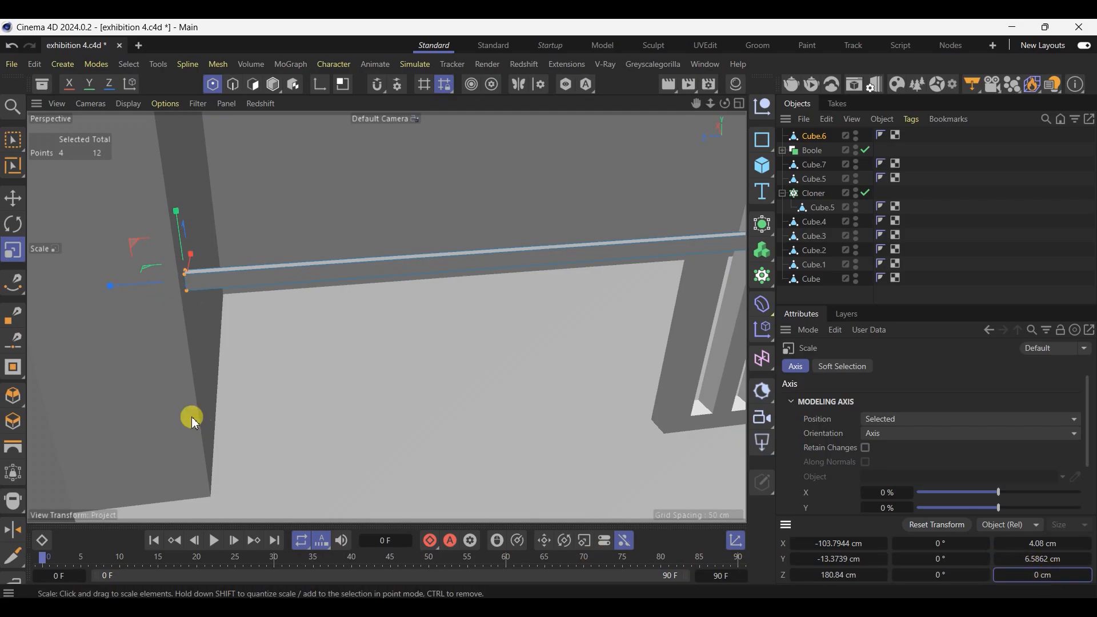
{"action": "left_click", "coordinate": [13, 198]}
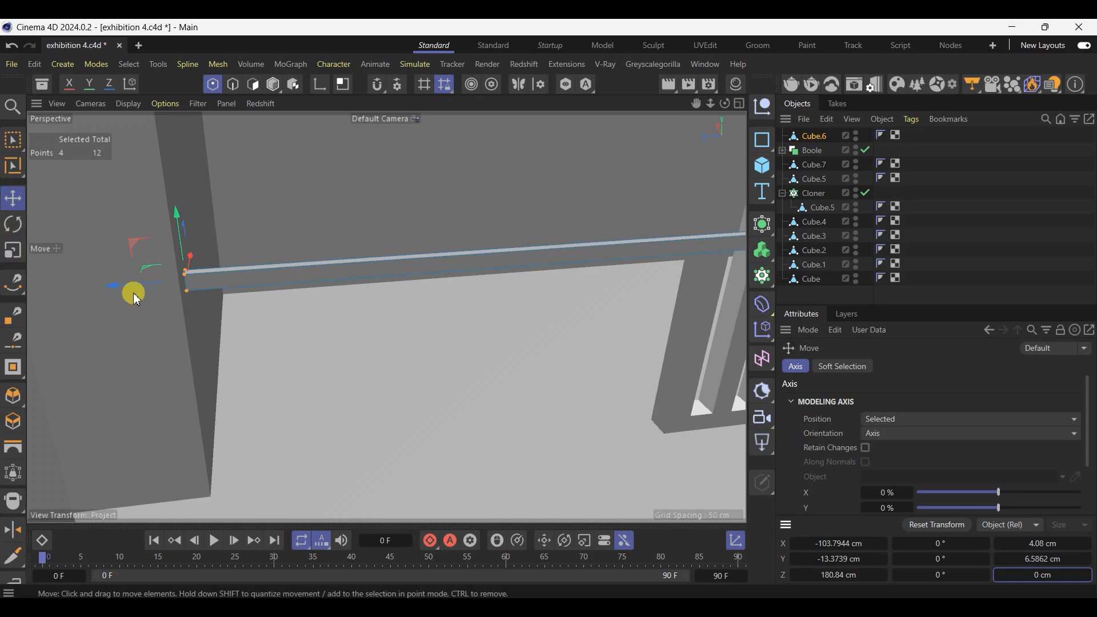
{"action": "left_click_drag", "start_coordinate": [133, 286], "coordinate": [111, 294]}
{"action": "scroll", "coordinate": [112, 308], "scroll_direction": "down", "scroll_amount": 5}
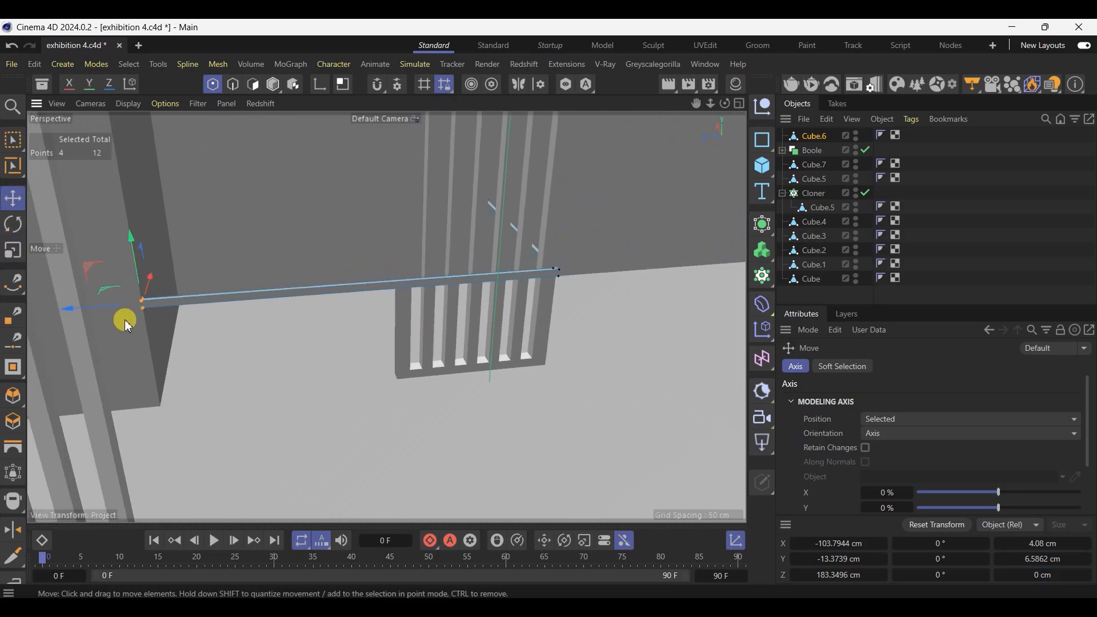
Select the four end points of the shorter bar at the wall and flatten them to 0 cm along X
{"action": "scroll", "coordinate": [331, 264], "scroll_direction": "up", "scroll_amount": 10}
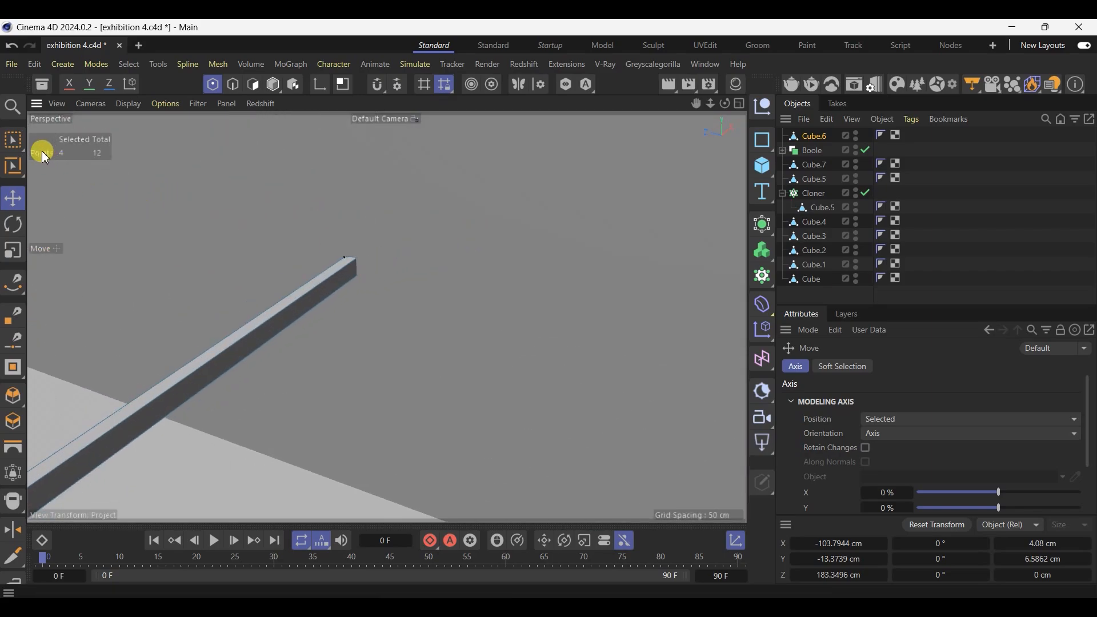
{"action": "left_click", "coordinate": [13, 140]}
{"action": "left_click", "coordinate": [209, 85]}
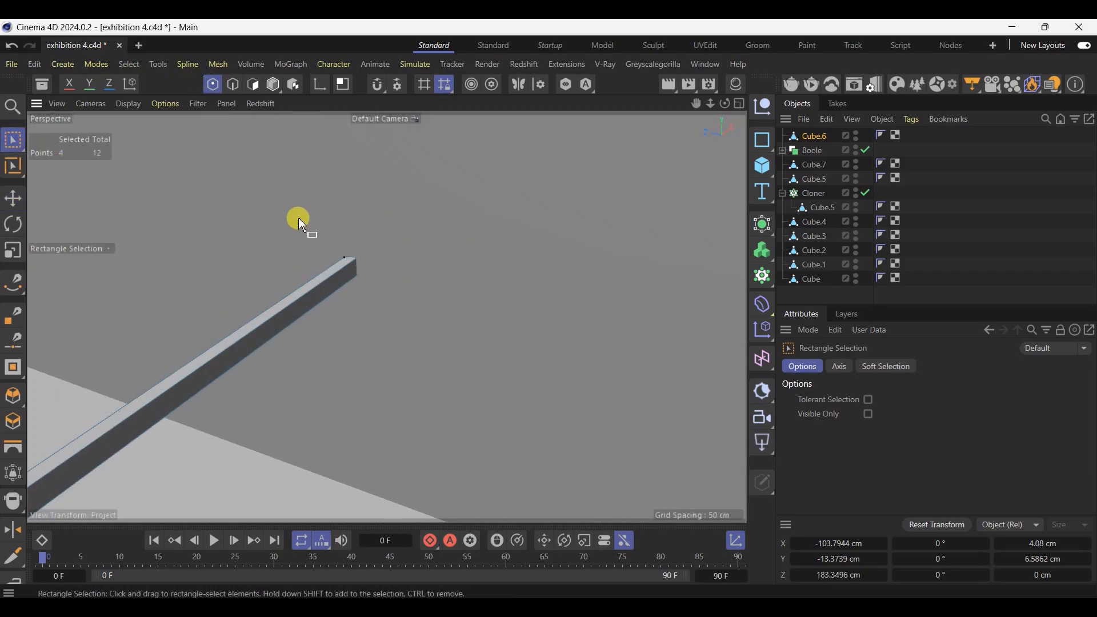
{"action": "left_click_drag", "start_coordinate": [299, 218], "coordinate": [451, 371]}
{"action": "left_click", "coordinate": [13, 252]}
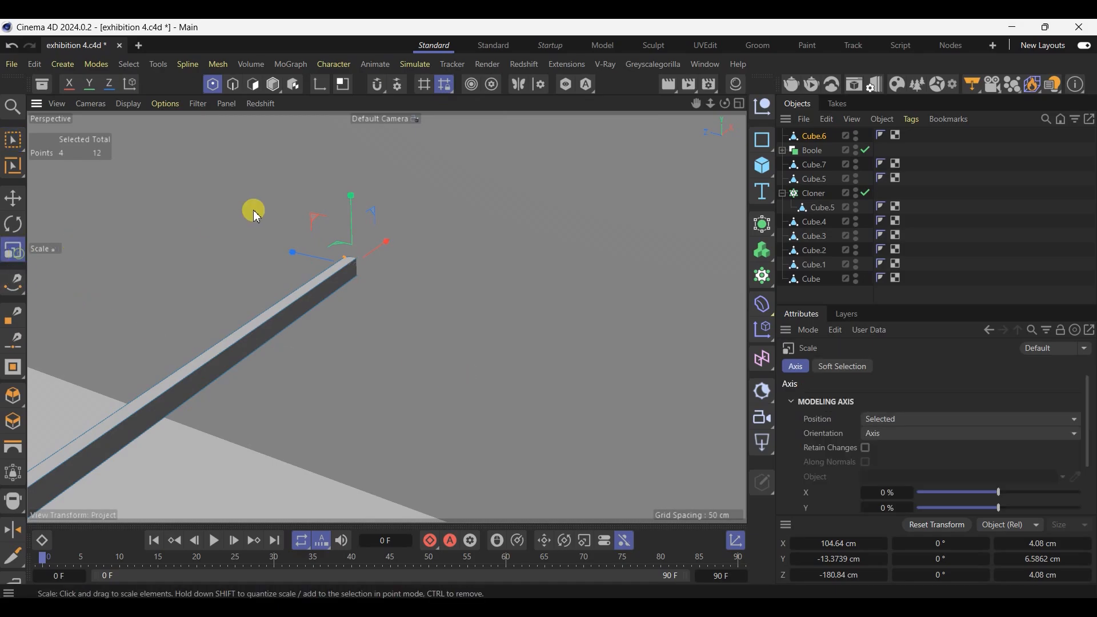
{"action": "left_click_drag", "start_coordinate": [252, 208], "coordinate": [363, 282]}
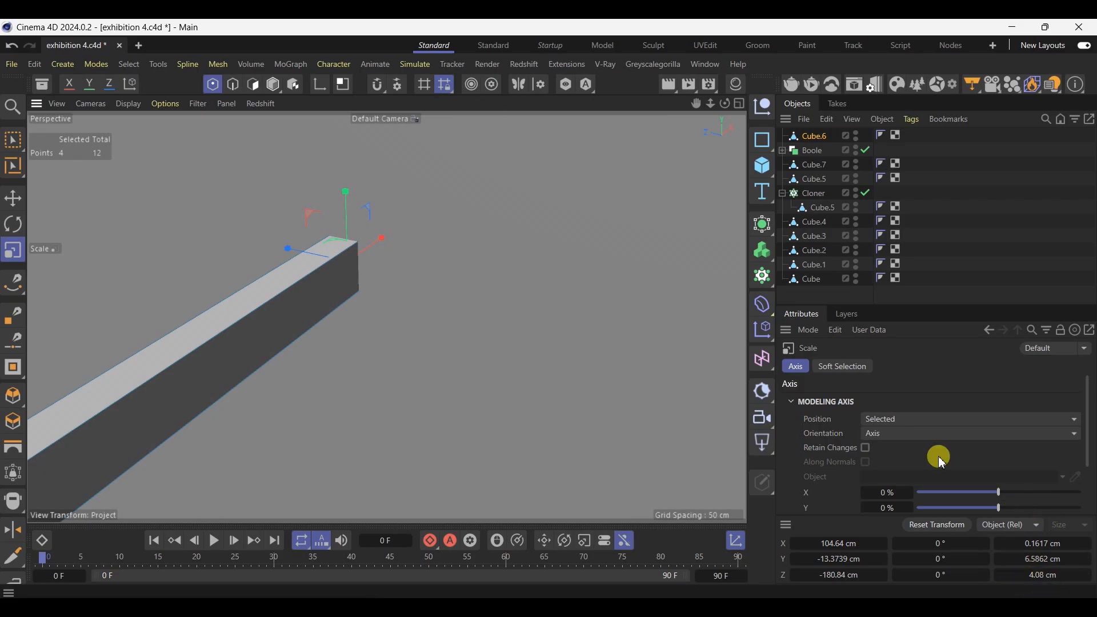
{"action": "left_click", "coordinate": [1035, 544]}
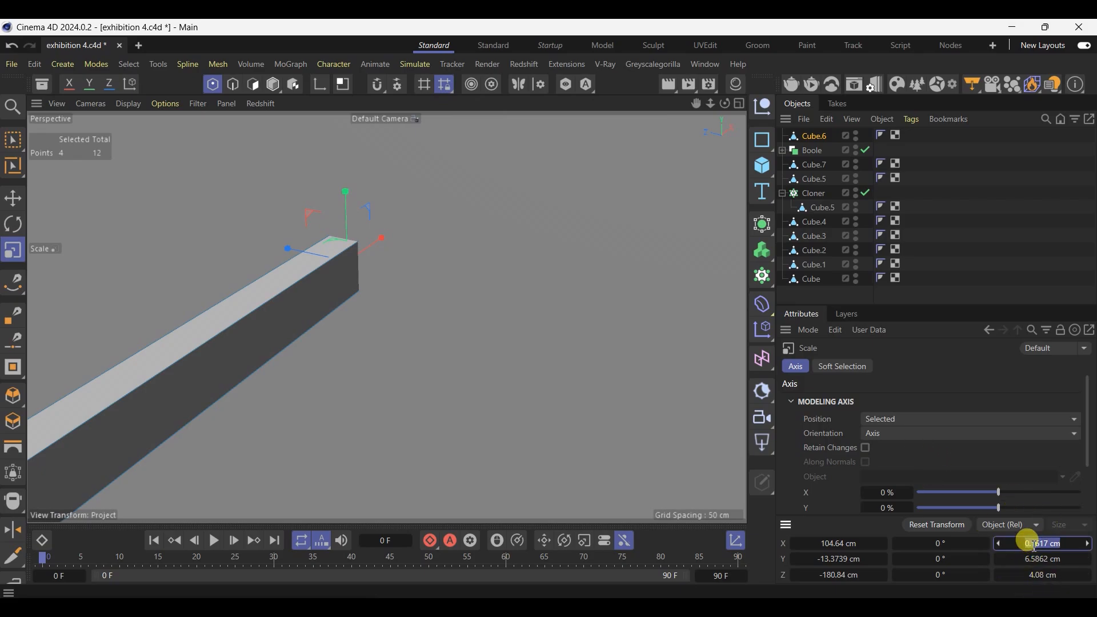
{"action": "left_click_drag", "start_coordinate": [383, 238], "coordinate": [377, 243]}
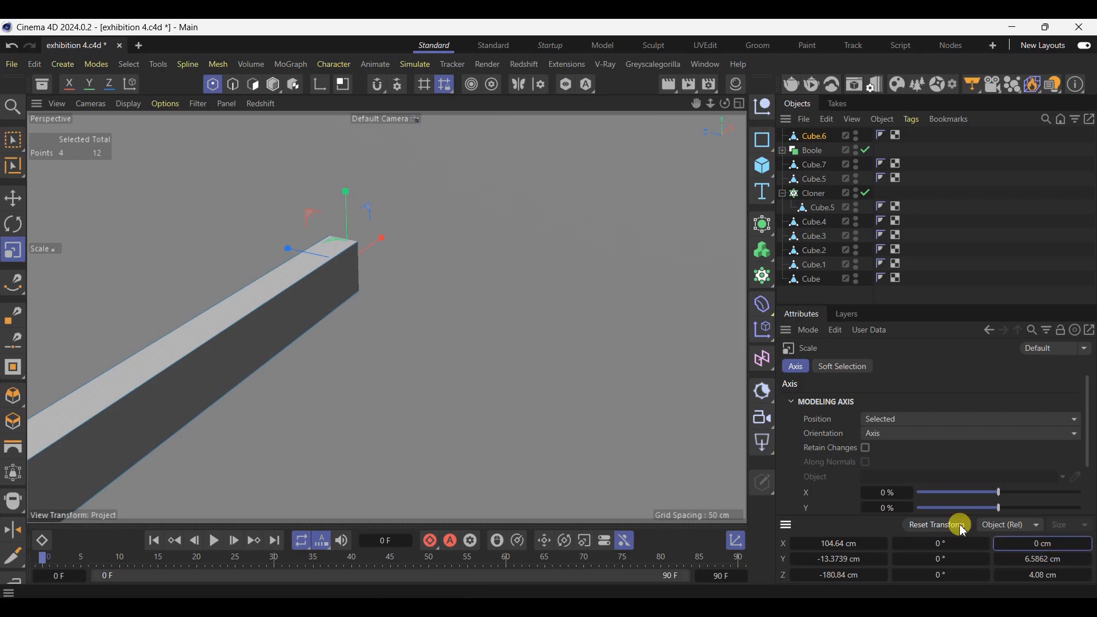
Lower the whole L-shaped bar to about 18.44 cm along Y at the base of the slatted wall, and save the project
{"action": "key", "text": "e"}
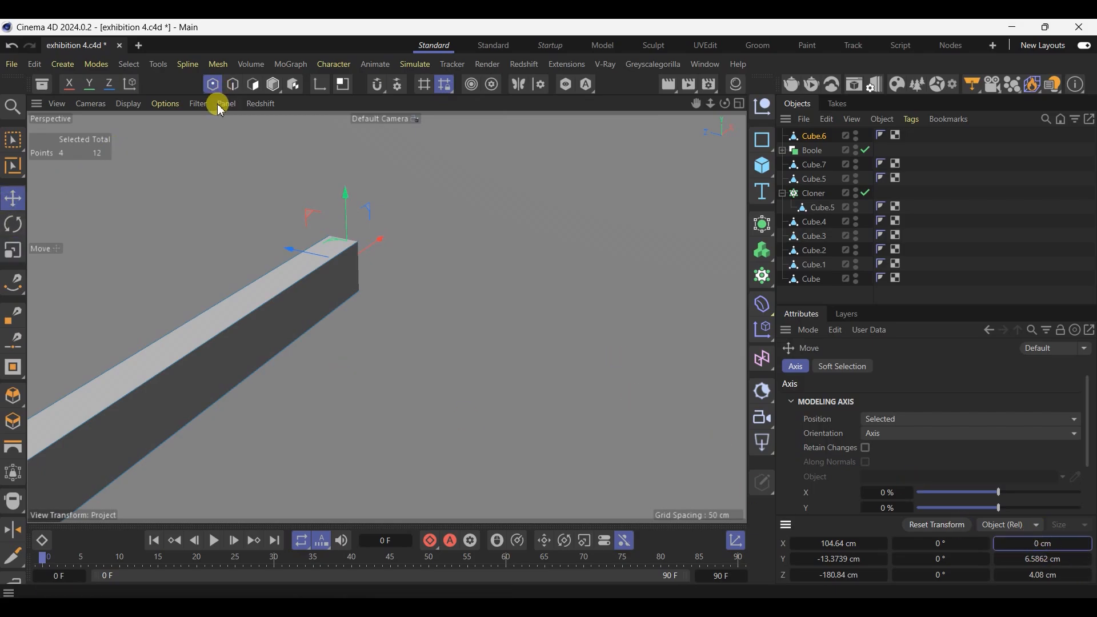
{"action": "left_click", "coordinate": [273, 84]}
{"action": "scroll", "coordinate": [545, 356], "scroll_direction": "down", "scroll_amount": 10}
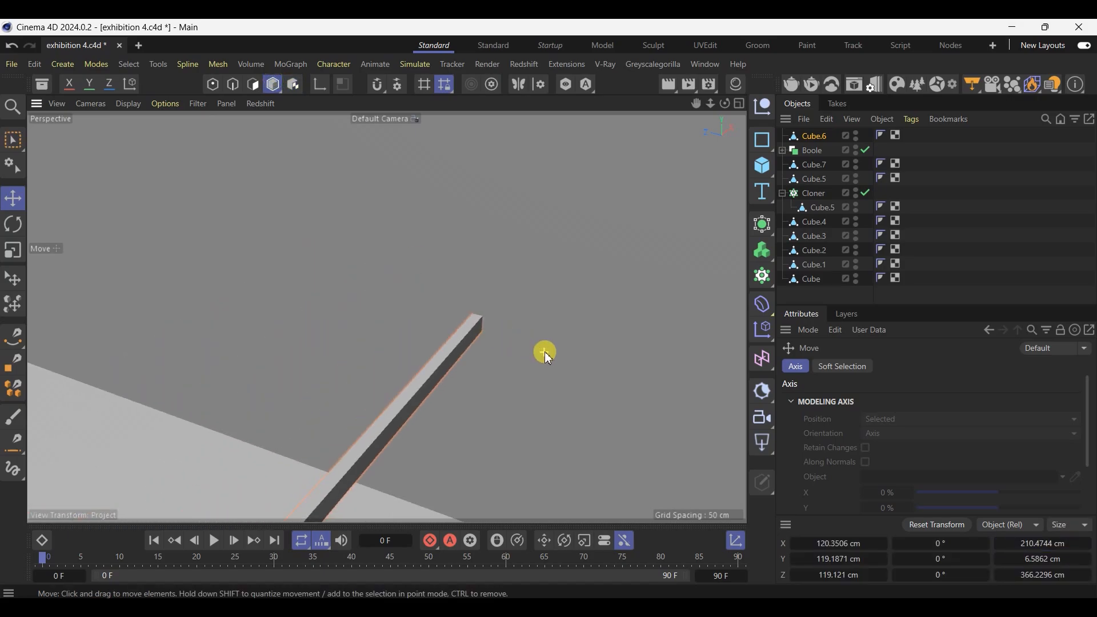
{"action": "scroll", "coordinate": [374, 514], "scroll_direction": "up", "scroll_amount": 3}
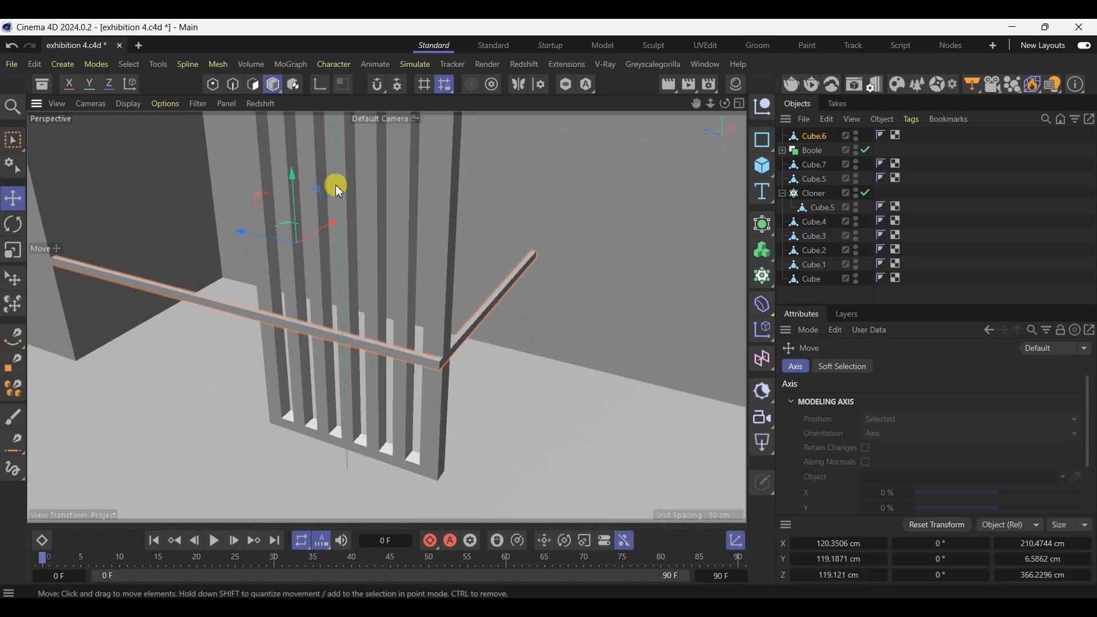
{"action": "left_click_drag", "start_coordinate": [290, 170], "coordinate": [336, 278]}
{"action": "scroll", "coordinate": [260, 360], "scroll_direction": "up", "scroll_amount": 3}
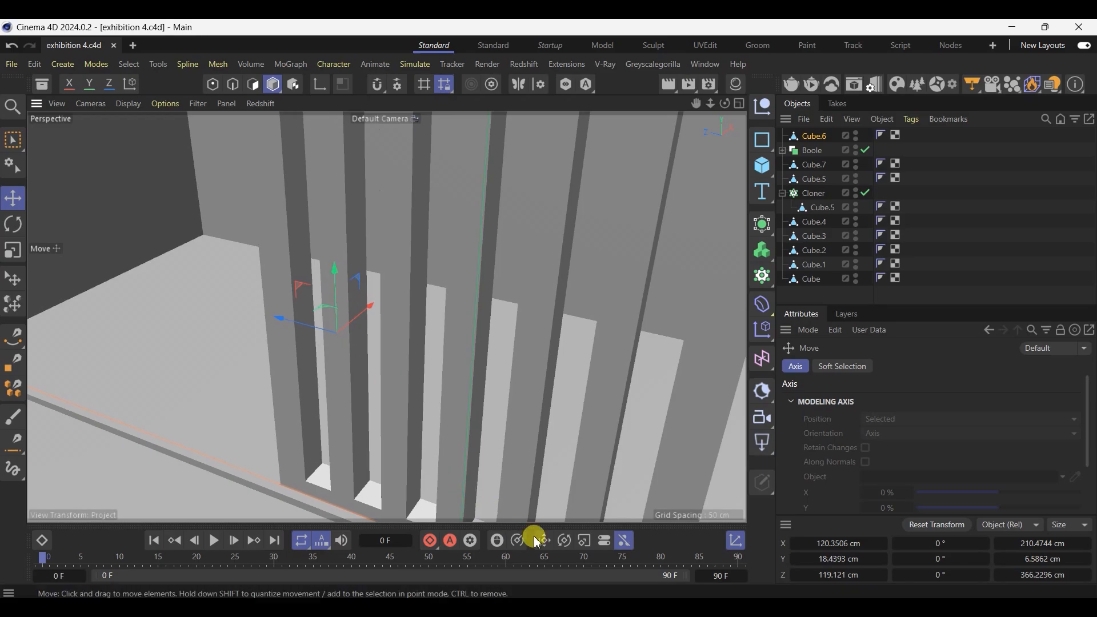
{"action": "key", "text": "ctrl+s"}
Switch to the reference render in the image viewer and examine the trim at the base of the slatted wall
{"action": "key", "text": "alt+Tab"}
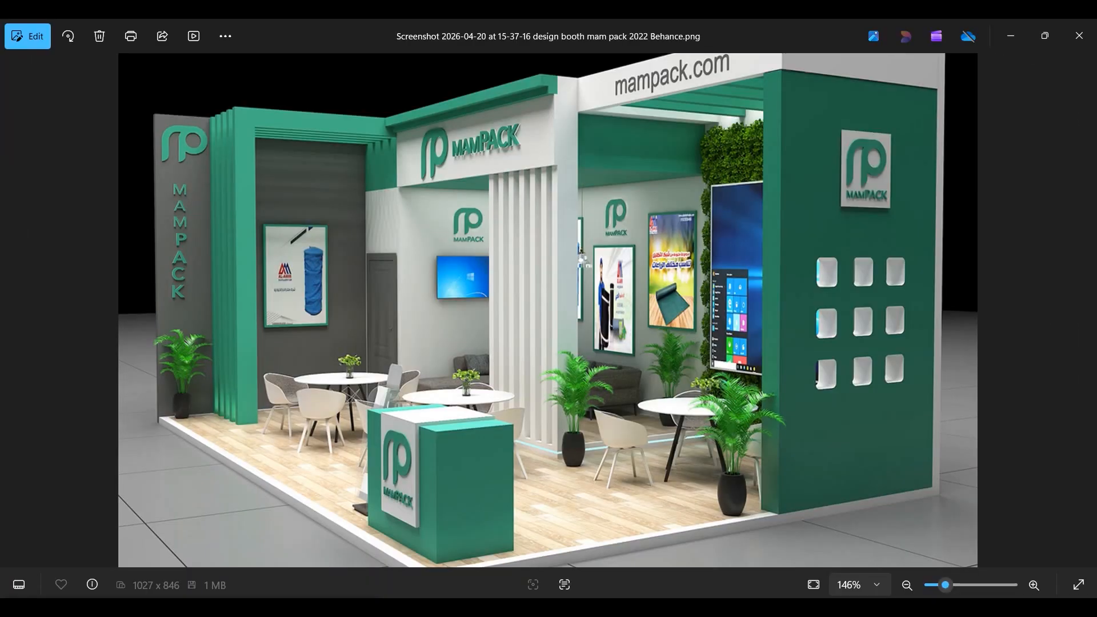
{"action": "key", "text": "alt+Tab"}
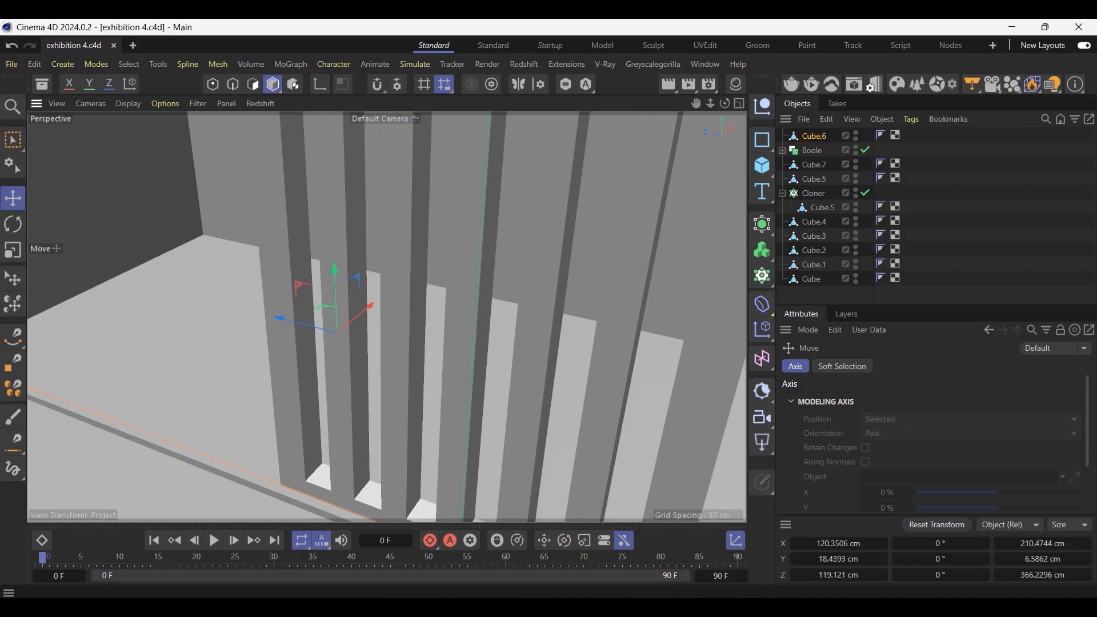
{"action": "key", "text": "alt+Tab"}
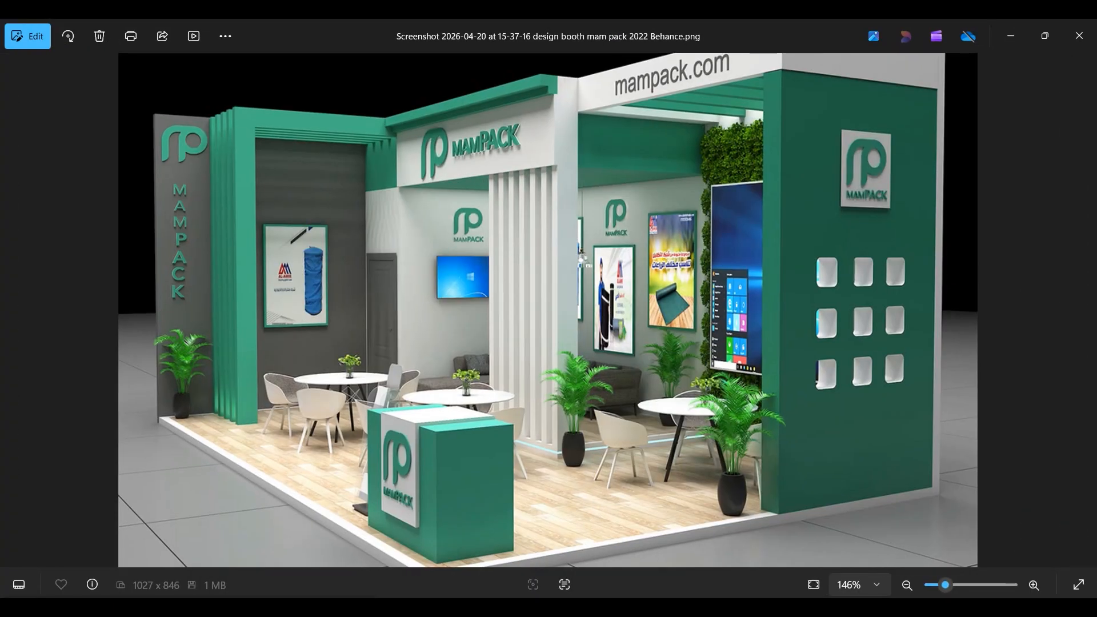
{"action": "key", "text": "alt+Tab"}
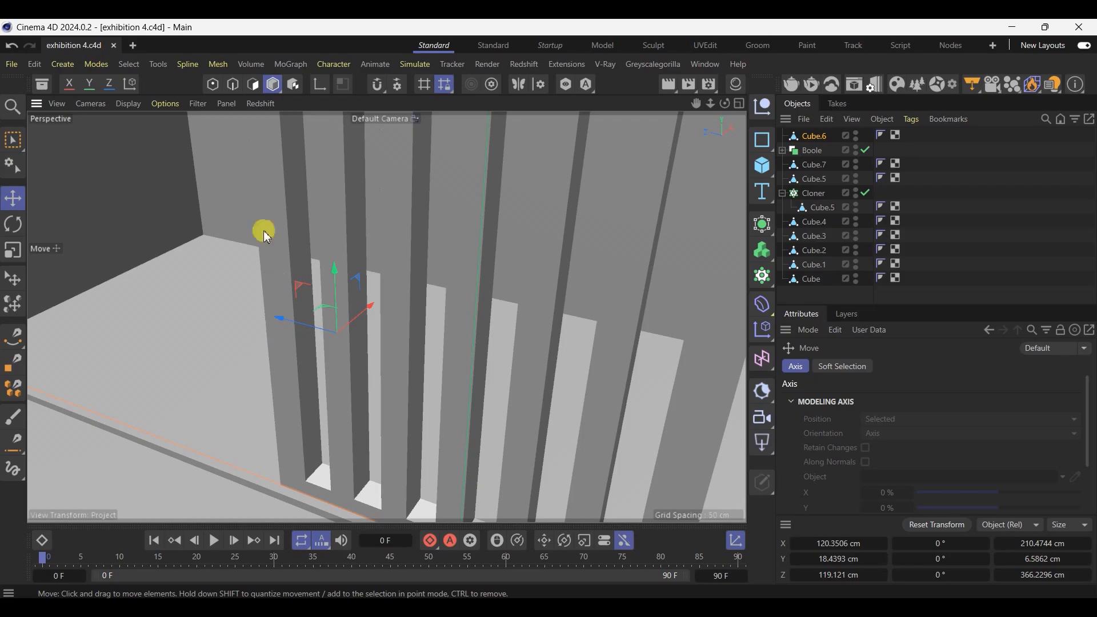
Select the two inner side faces of the L-shaped bar and extrude them inward by scaling to about 199.9 cm along X
{"action": "left_click", "coordinate": [253, 85]}
{"action": "left_click_drag", "start_coordinate": [245, 225], "coordinate": [286, 273], "text": "alt"}
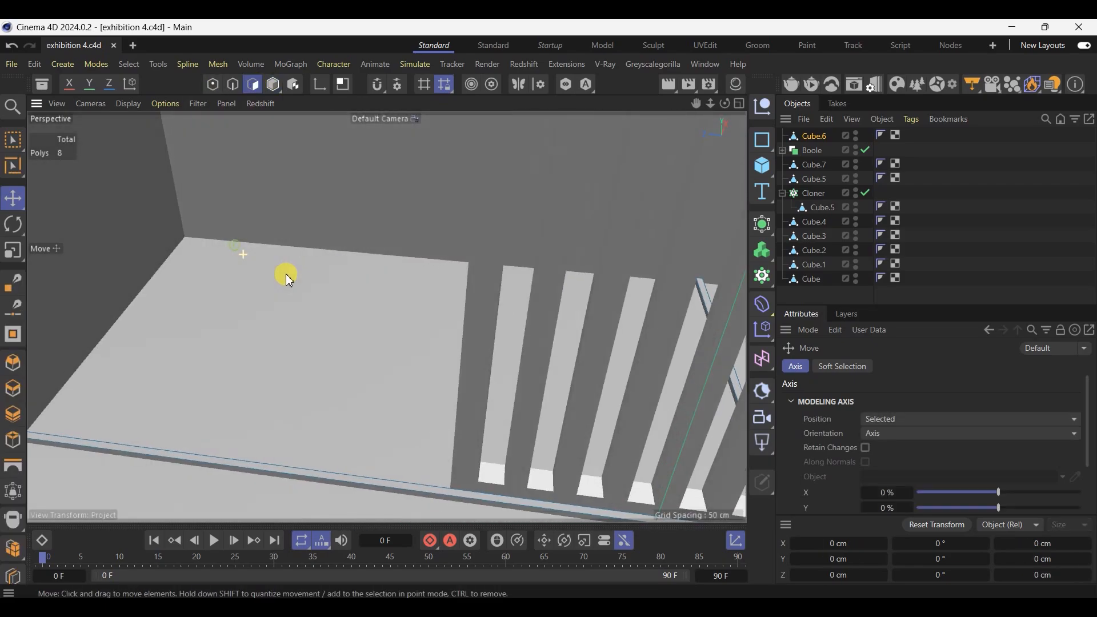
{"action": "left_click_drag", "start_coordinate": [147, 255], "coordinate": [308, 282], "text": "alt"}
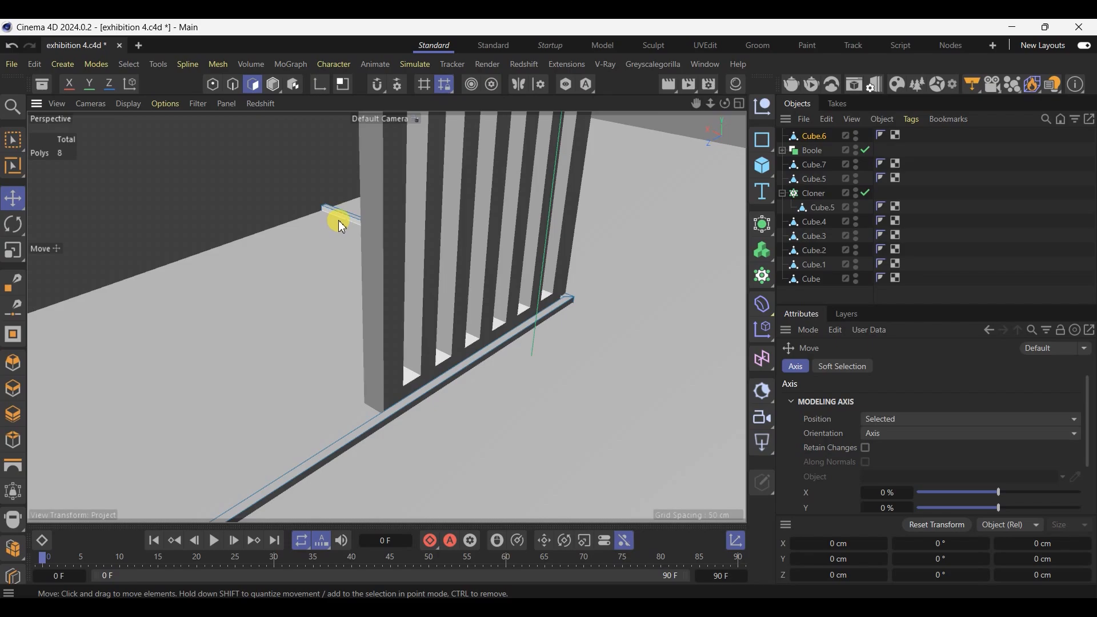
{"action": "left_click", "coordinate": [337, 216]}
{"action": "left_click_drag", "start_coordinate": [294, 350], "coordinate": [427, 379], "text": "alt"}
{"action": "left_click", "coordinate": [422, 376], "text": "shift"}
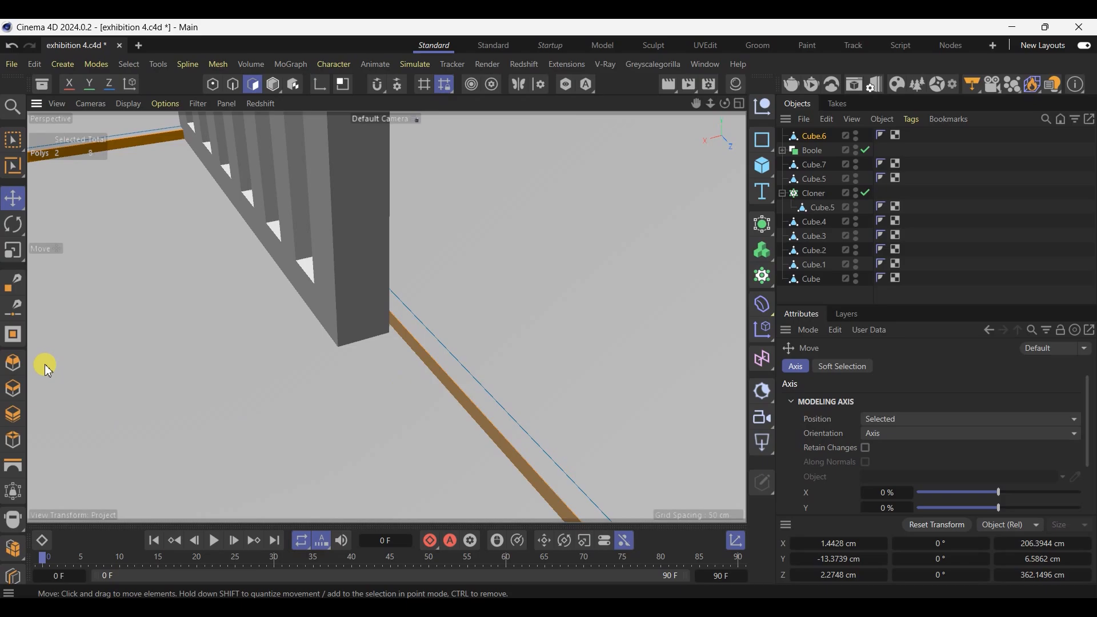
{"action": "left_click", "coordinate": [13, 250]}
{"action": "left_click_drag", "start_coordinate": [628, 270], "coordinate": [90, 265]}
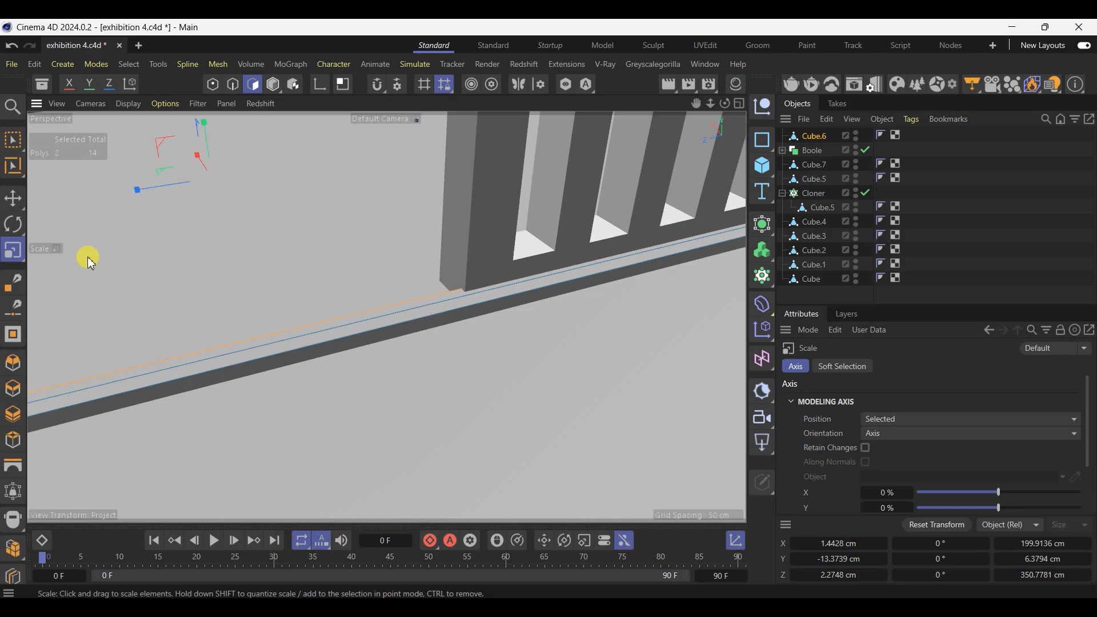
Select the two top faces of the new inner strip and extrude them upward by about 5.3 cm
{"action": "left_click", "coordinate": [12, 199]}
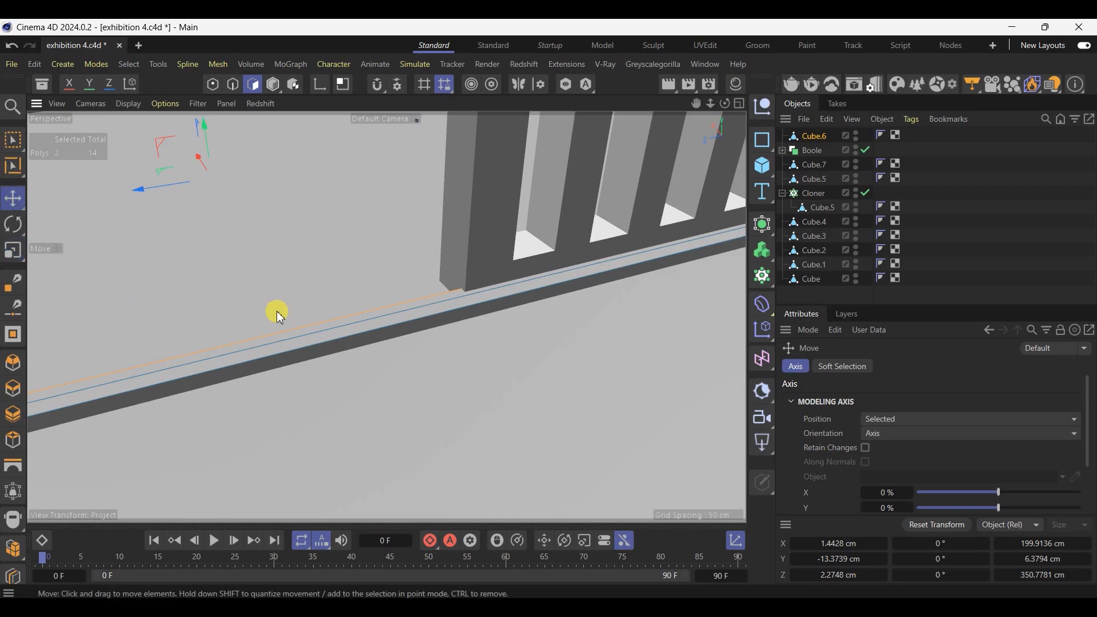
{"action": "left_click", "coordinate": [322, 325]}
{"action": "left_click_drag", "start_coordinate": [427, 301], "coordinate": [261, 496], "text": "alt"}
{"action": "left_click_drag", "start_coordinate": [373, 500], "coordinate": [497, 443], "text": "alt"}
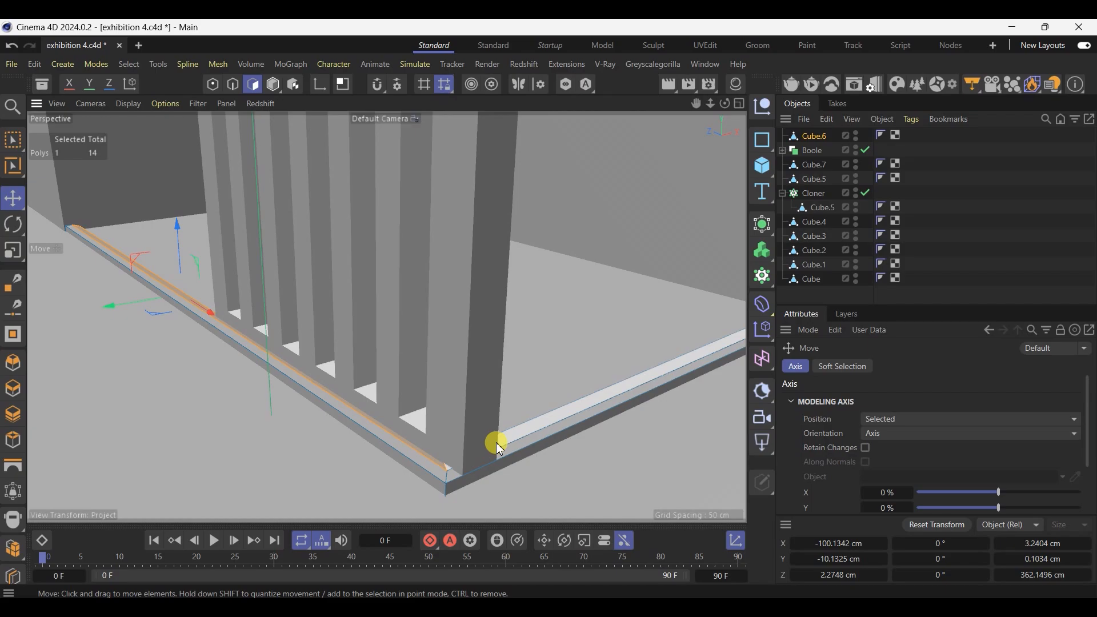
{"action": "left_click", "coordinate": [497, 443], "text": "shift"}
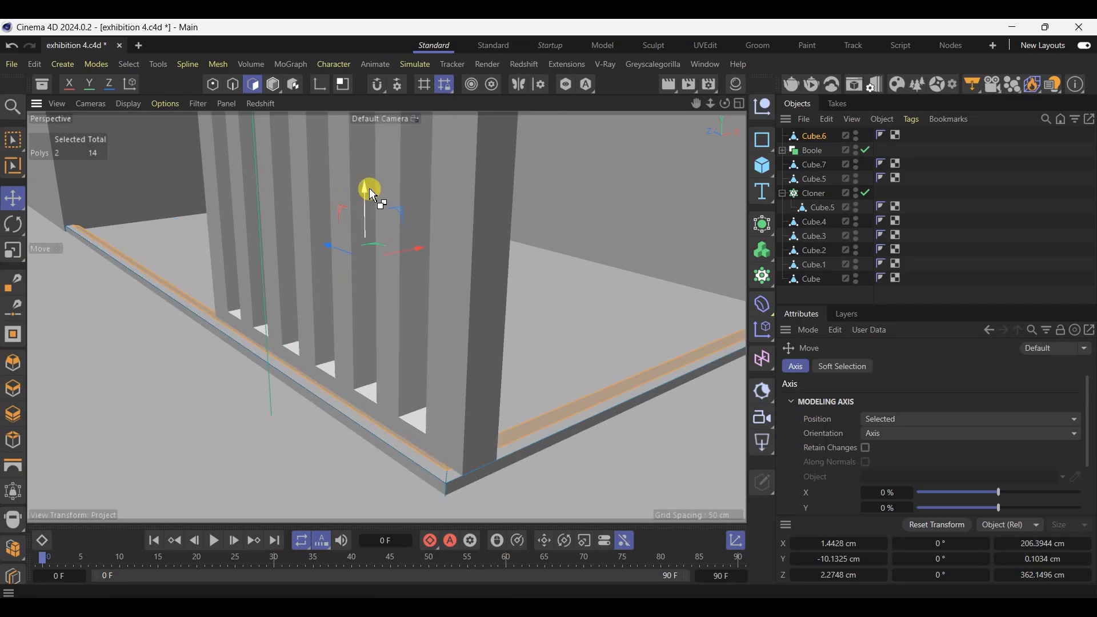
{"action": "left_click_drag", "start_coordinate": [373, 195], "coordinate": [379, 189], "text": "ctrl"}
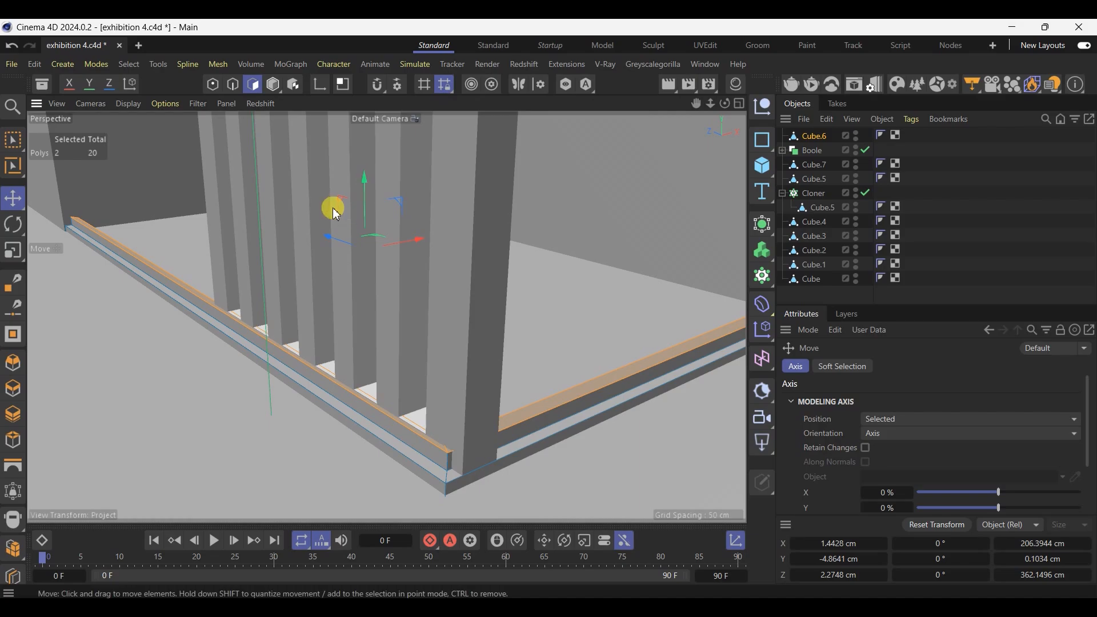
{"action": "left_click", "coordinate": [274, 84]}
{"action": "scroll", "coordinate": [297, 343], "scroll_direction": "down", "scroll_amount": 6}
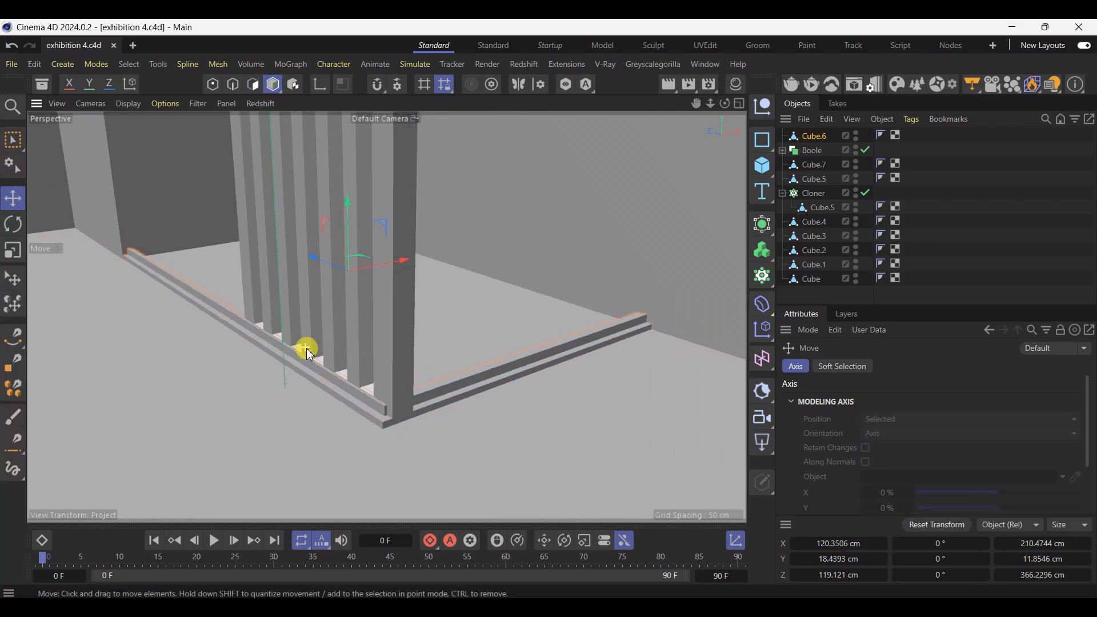
Compare the booth model with the reference render in the image viewer, and save the project
{"action": "left_click_drag", "start_coordinate": [307, 351], "coordinate": [343, 314], "text": "alt"}
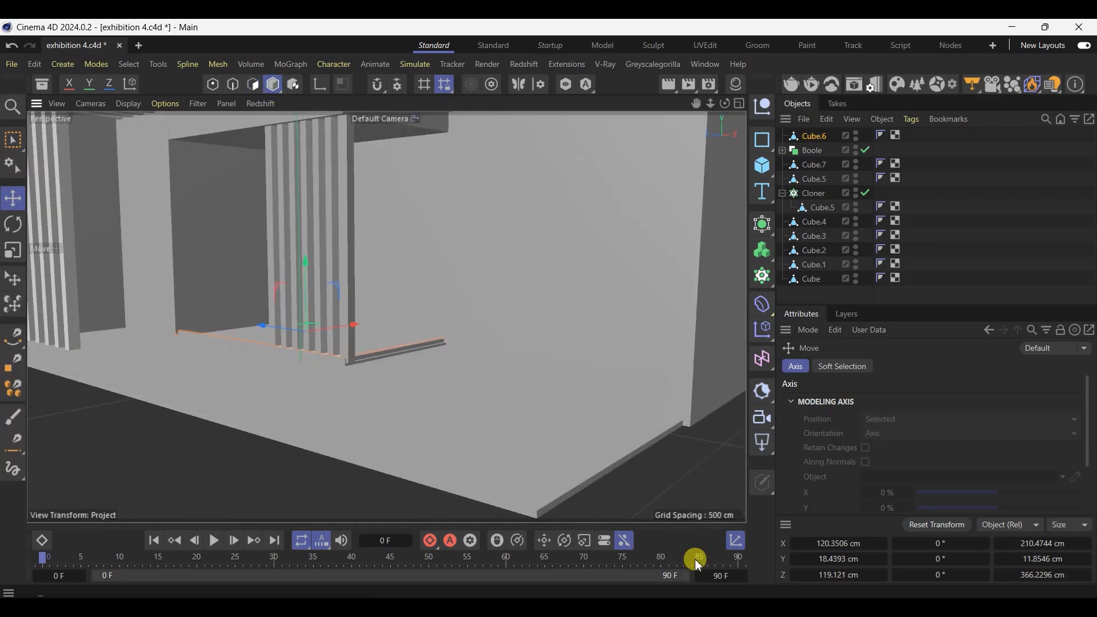
{"action": "key", "text": "alt+Tab"}
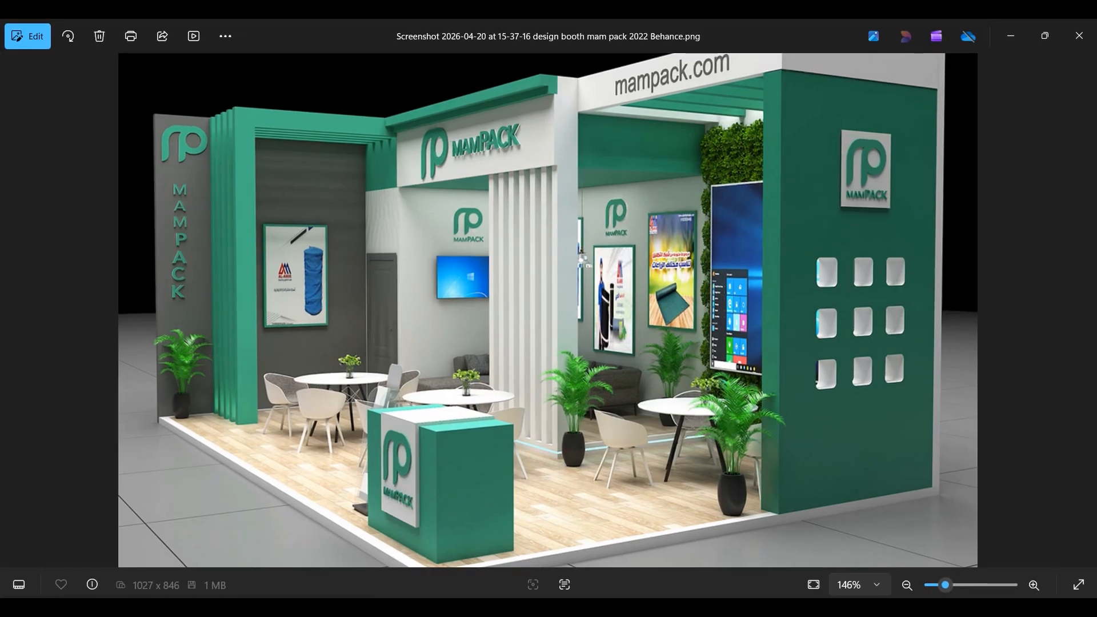
{"action": "key", "text": "alt+Tab"}
{"action": "scroll", "coordinate": [489, 408], "scroll_direction": "down", "scroll_amount": 3}
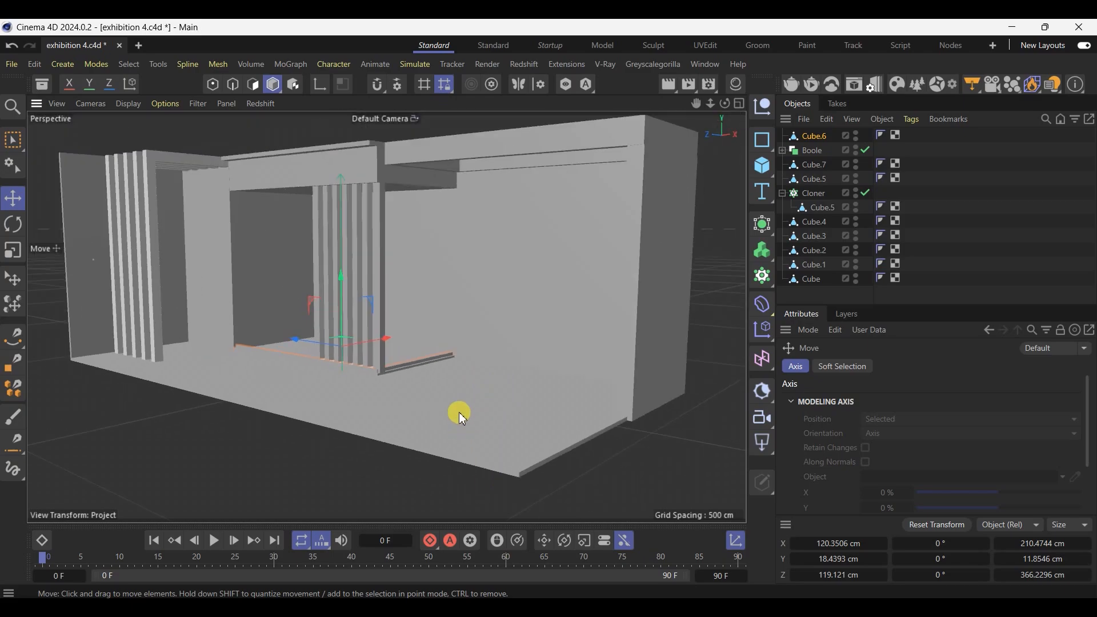
{"action": "scroll", "coordinate": [457, 416], "scroll_direction": "up", "scroll_amount": 5}
{"action": "left_click_drag", "start_coordinate": [488, 434], "coordinate": [534, 447], "text": "alt"}
{"action": "key", "text": "ctrl+s"}
{"action": "scroll", "coordinate": [581, 459], "scroll_direction": "down", "scroll_amount": 2}
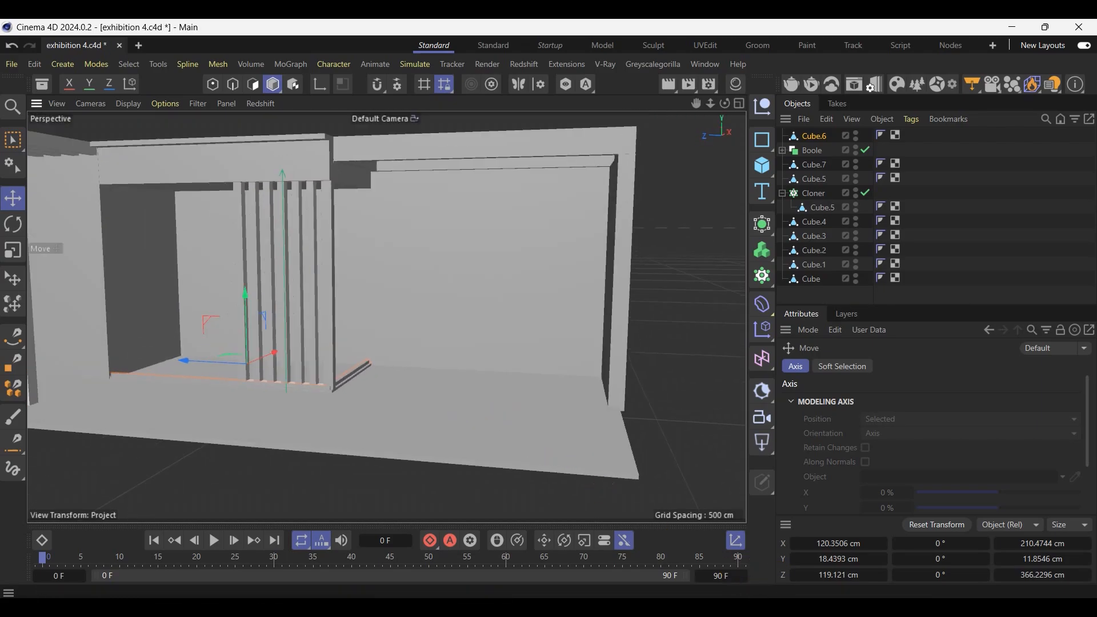
{"action": "key", "text": "alt+Tab"}
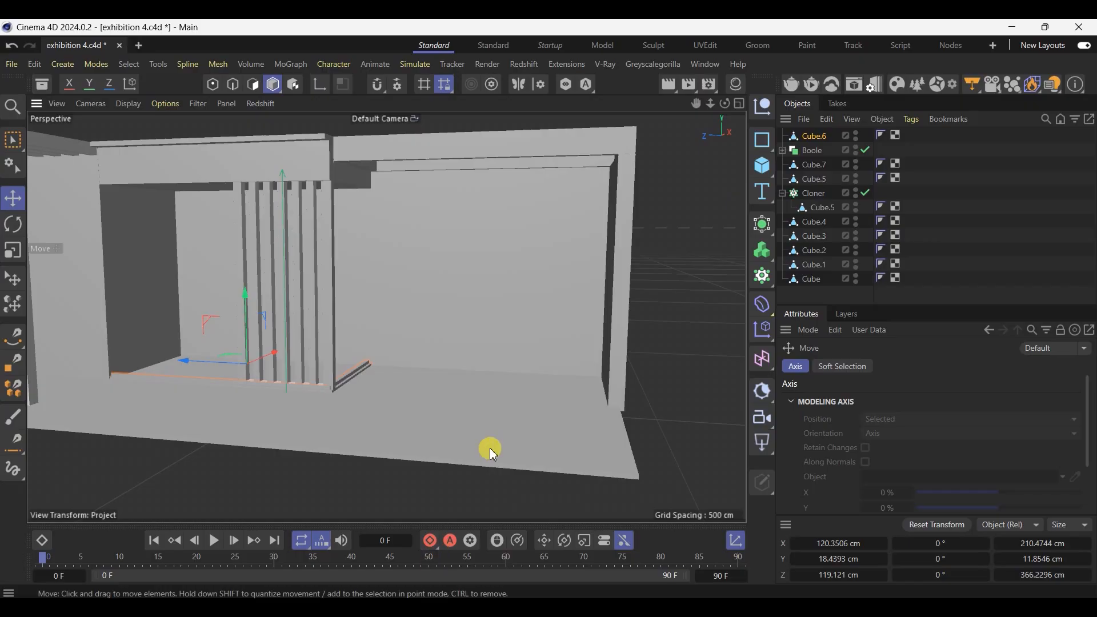
Duplicate the roof block above the middle room along Z to about -262.3 cm, and scale the copy to about 10.4 cm along Z
{"action": "left_click_drag", "start_coordinate": [490, 448], "coordinate": [556, 444], "text": "alt"}
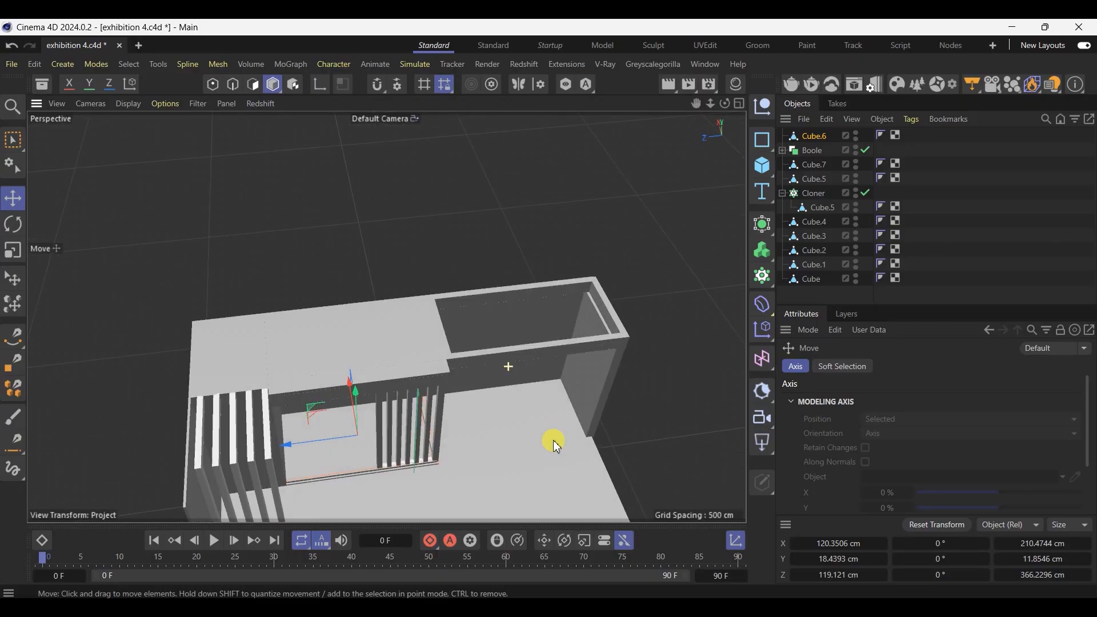
{"action": "left_click", "coordinate": [402, 374]}
{"action": "left_click_drag", "start_coordinate": [276, 372], "coordinate": [456, 358]}
{"action": "scroll", "coordinate": [594, 303], "scroll_direction": "up", "scroll_amount": 2}
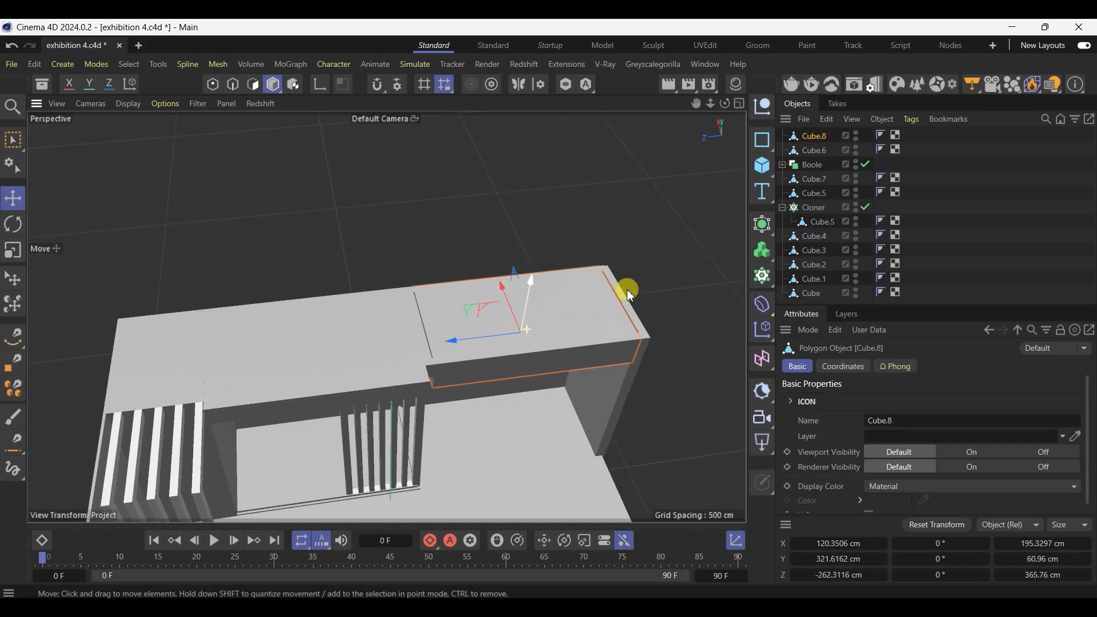
{"action": "scroll", "coordinate": [658, 275], "scroll_direction": "up", "scroll_amount": 3}
{"action": "scroll", "coordinate": [658, 277], "scroll_direction": "up", "scroll_amount": 2}
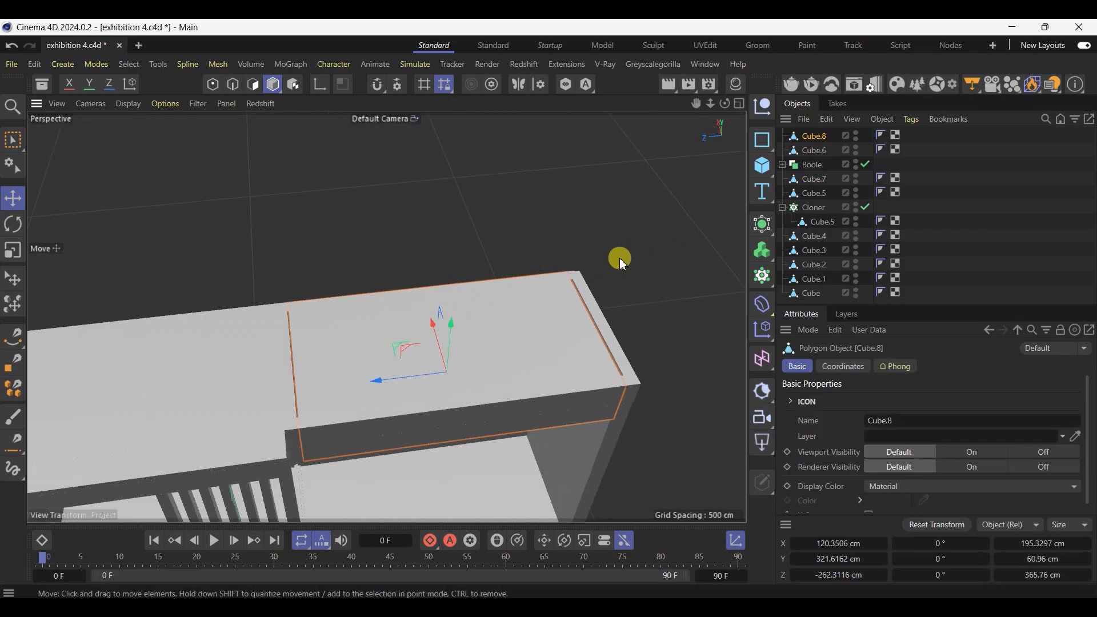
{"action": "left_click", "coordinate": [14, 251]}
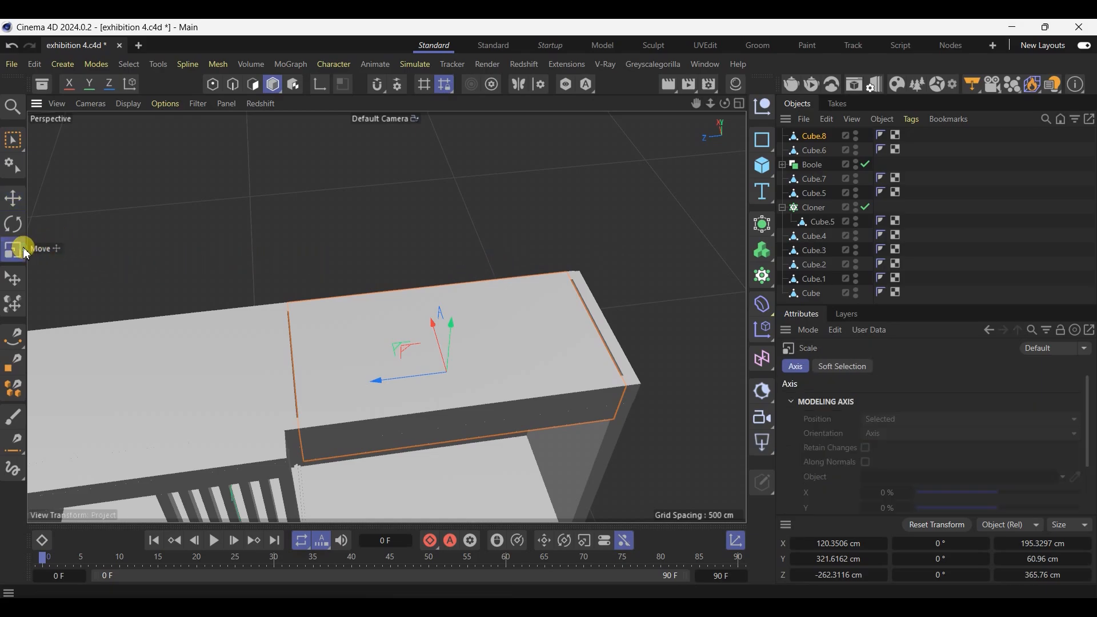
{"action": "left_click_drag", "start_coordinate": [381, 444], "coordinate": [414, 225]}
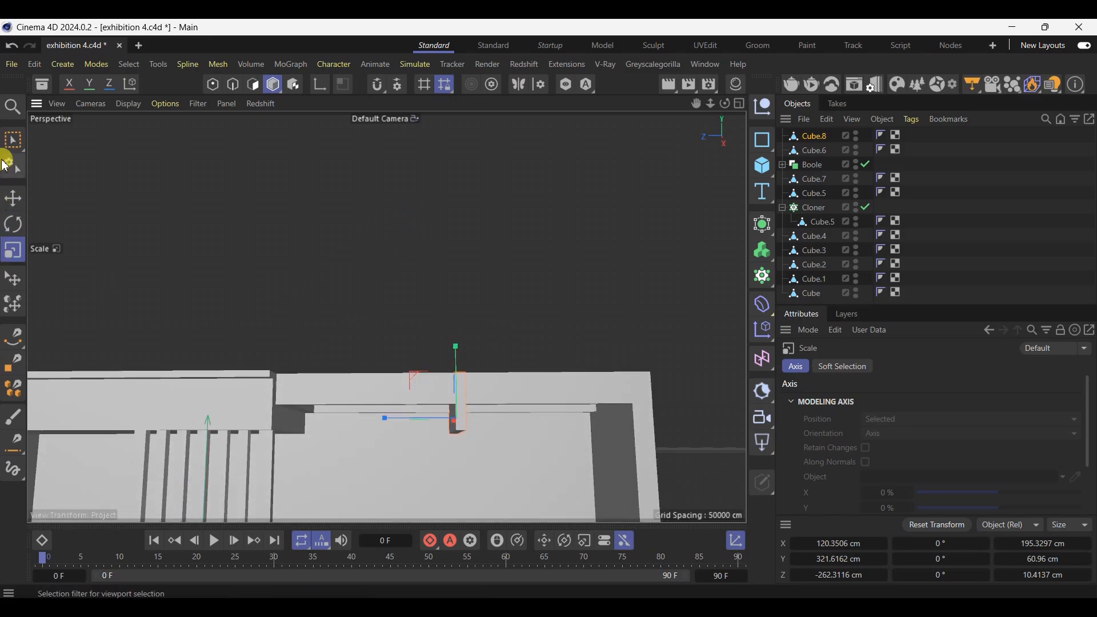
Raise the crossbeam's underside to about 14.7 cm along Y by moving its bottom points and its bottom face
{"action": "left_click", "coordinate": [5, 163]}
{"action": "left_click", "coordinate": [213, 84]}
{"action": "left_click", "coordinate": [508, 457]}
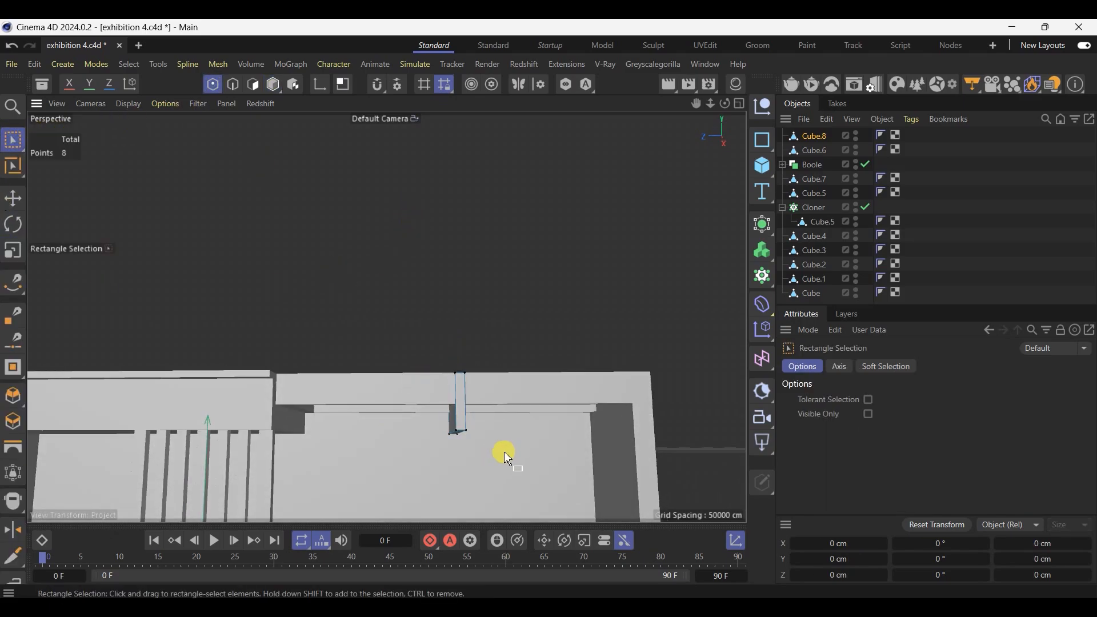
{"action": "left_click_drag", "start_coordinate": [508, 457], "coordinate": [522, 375]}
{"action": "scroll", "coordinate": [438, 348], "scroll_direction": "up", "scroll_amount": 3}
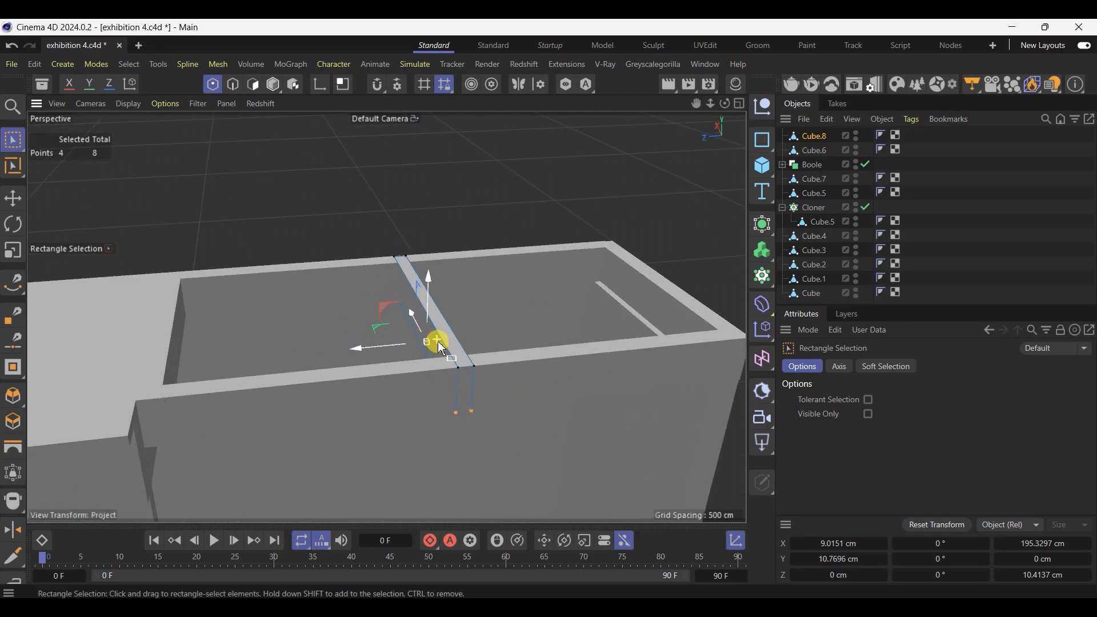
{"action": "left_click_drag", "start_coordinate": [437, 342], "coordinate": [112, 283], "text": "alt"}
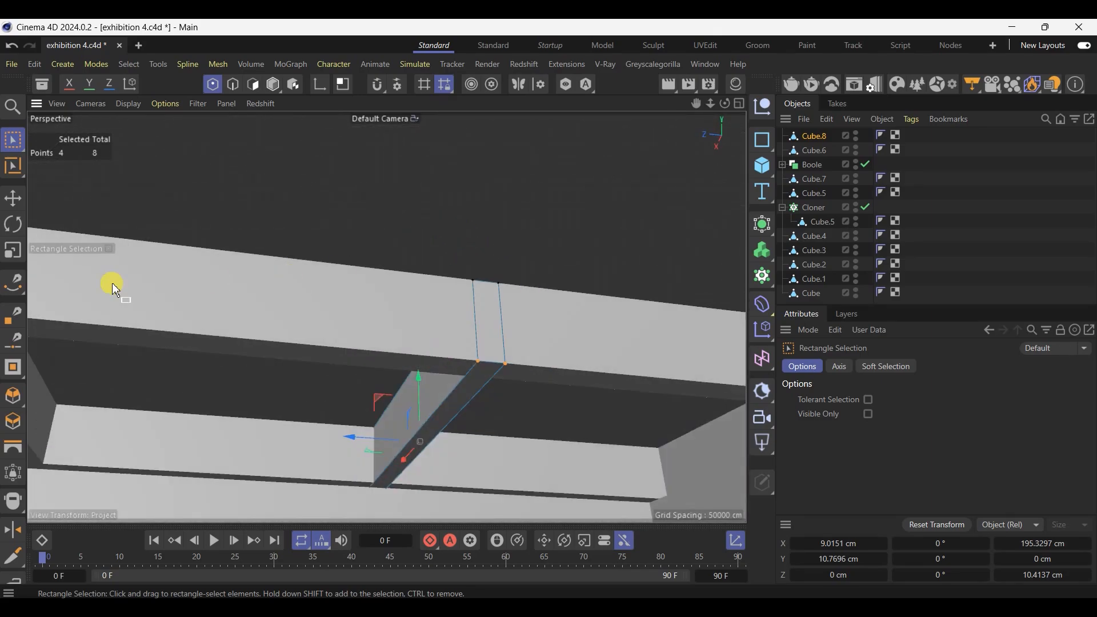
{"action": "left_click", "coordinate": [13, 194]}
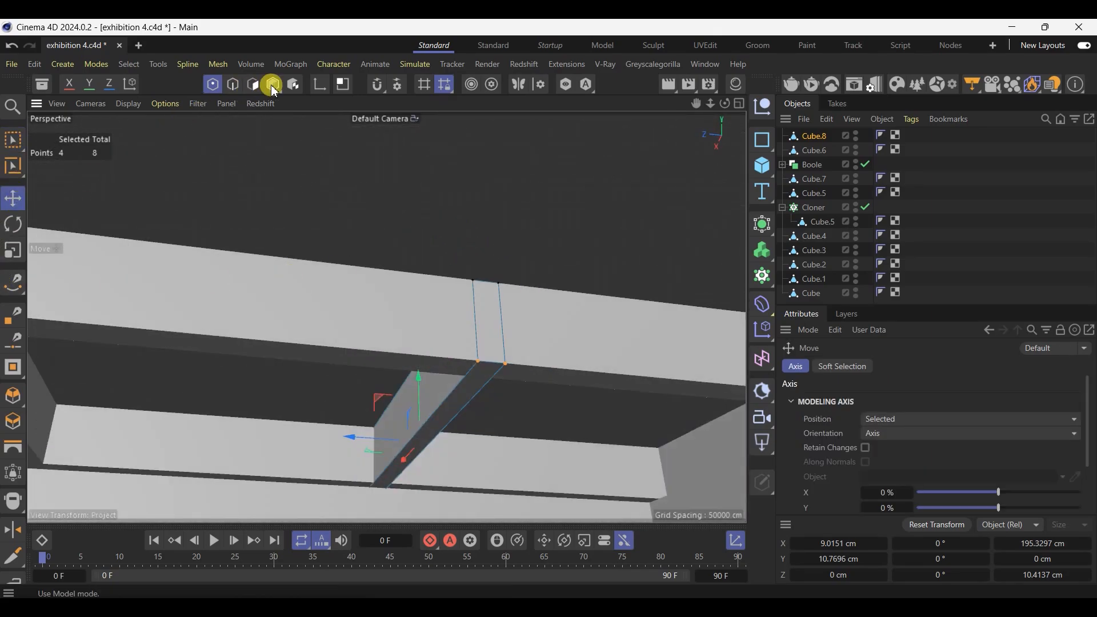
{"action": "left_click", "coordinate": [253, 83]}
{"action": "left_click", "coordinate": [466, 406]}
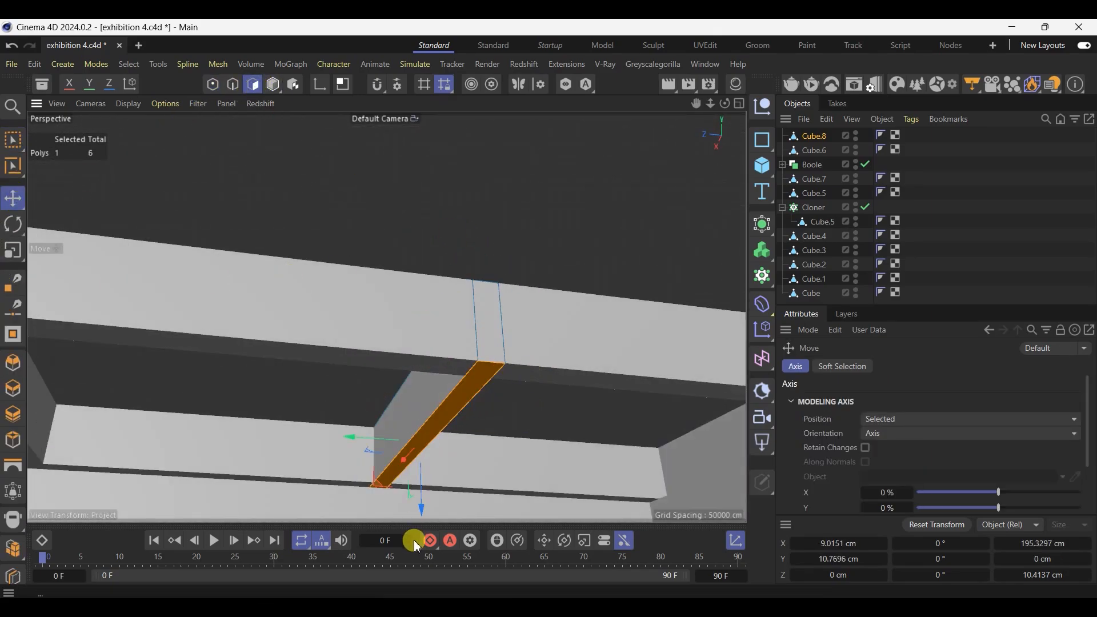
{"action": "left_click_drag", "start_coordinate": [426, 514], "coordinate": [421, 503]}
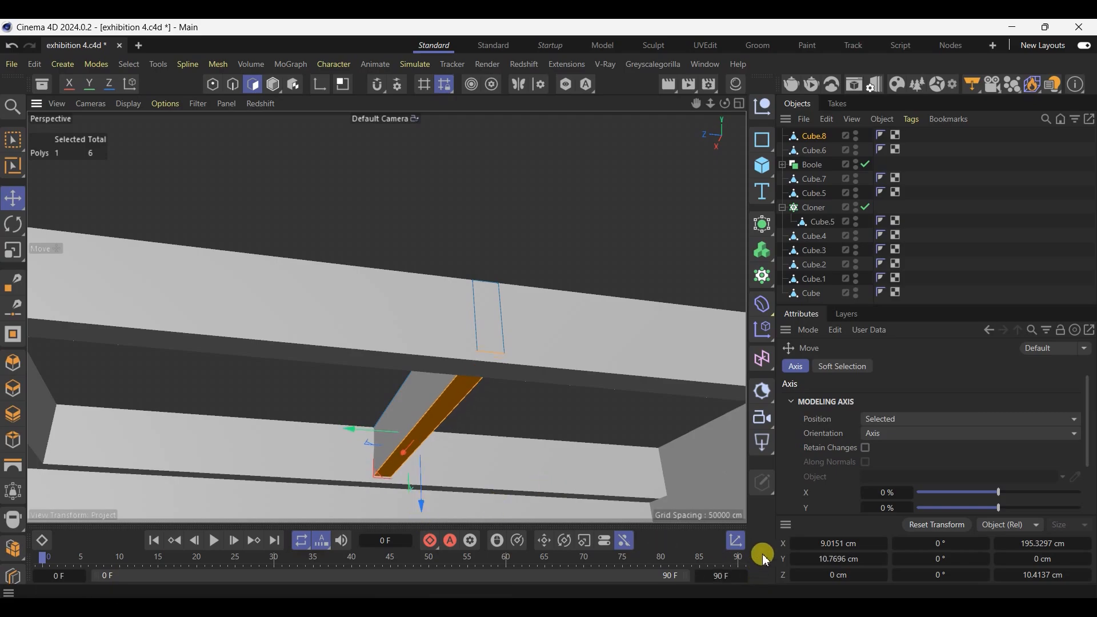
Check the roof slats in the top-down reference render, and scale the crossbeam to about 38.6 cm along Y
{"action": "key", "text": "alt+Tab"}
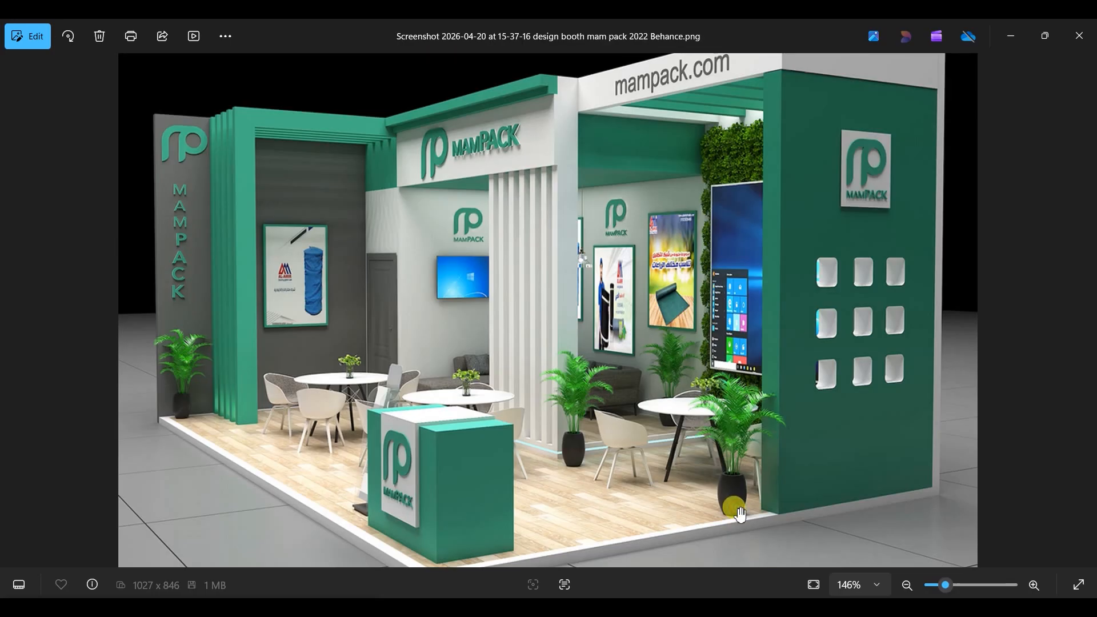
{"action": "key", "text": "Right"}
{"action": "key", "text": "Right"}
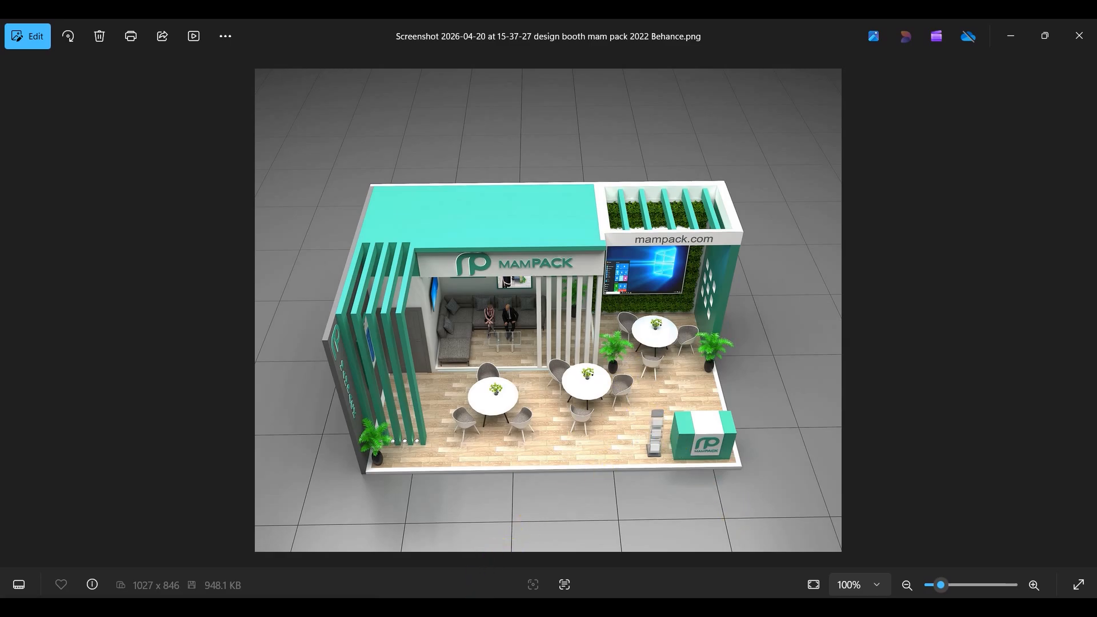
{"action": "key", "text": "alt+Tab"}
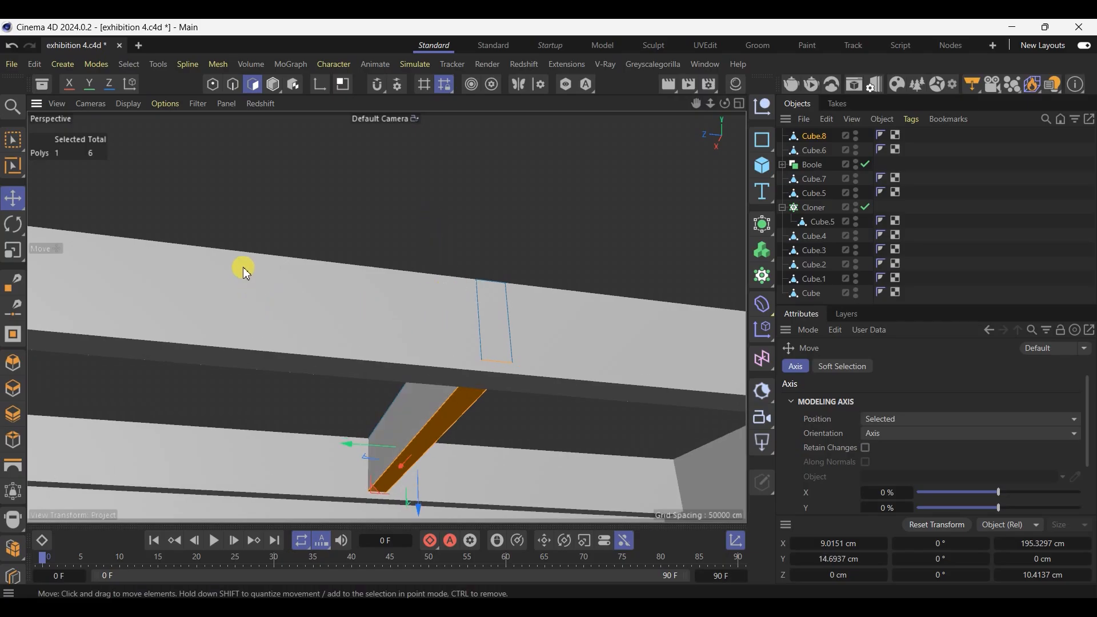
{"action": "left_click", "coordinate": [274, 84]}
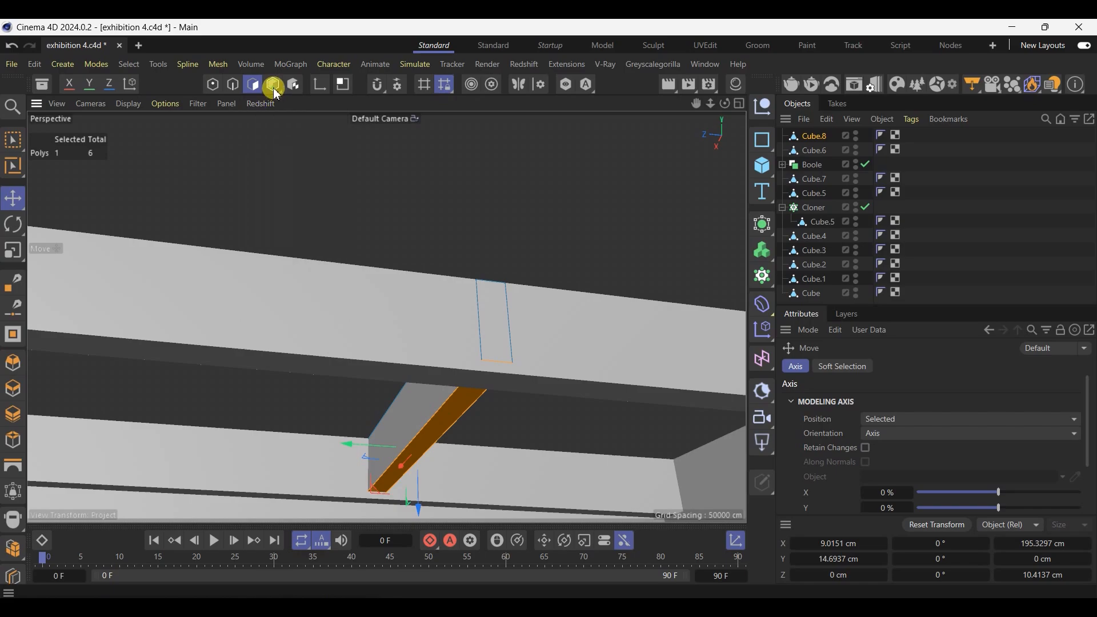
{"action": "left_click", "coordinate": [13, 250]}
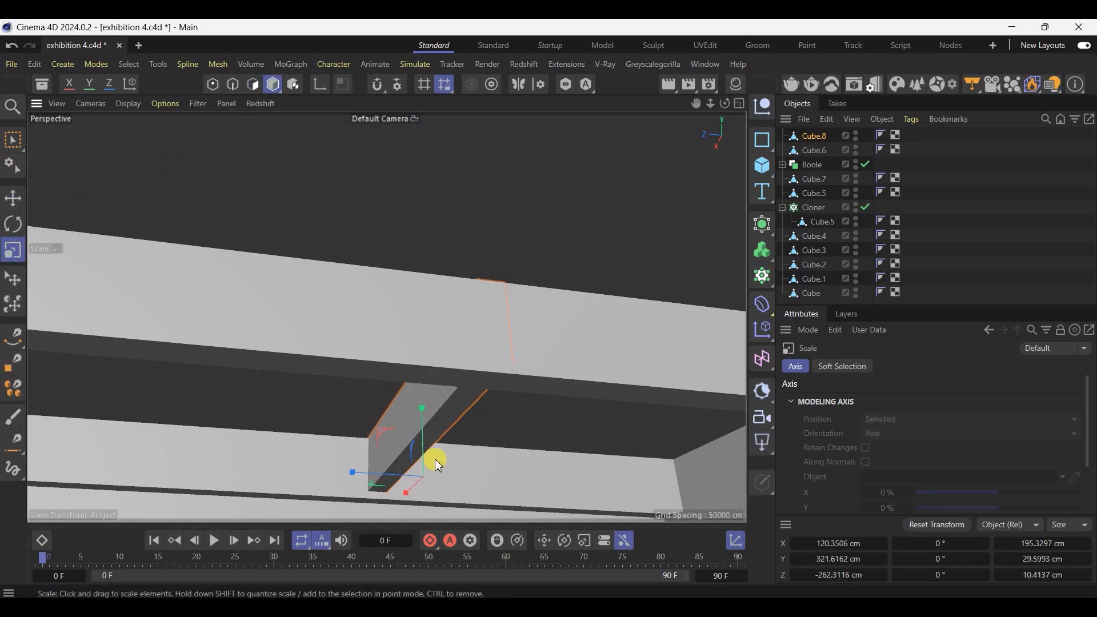
{"action": "left_click_drag", "start_coordinate": [424, 407], "coordinate": [452, 409]}
Move the inner face at the outer end of the open roof frame inward to about -197.76 cm along Z, and save the project
{"action": "left_click_drag", "start_coordinate": [571, 409], "coordinate": [604, 433], "text": "alt"}
{"action": "left_click", "coordinate": [593, 394]}
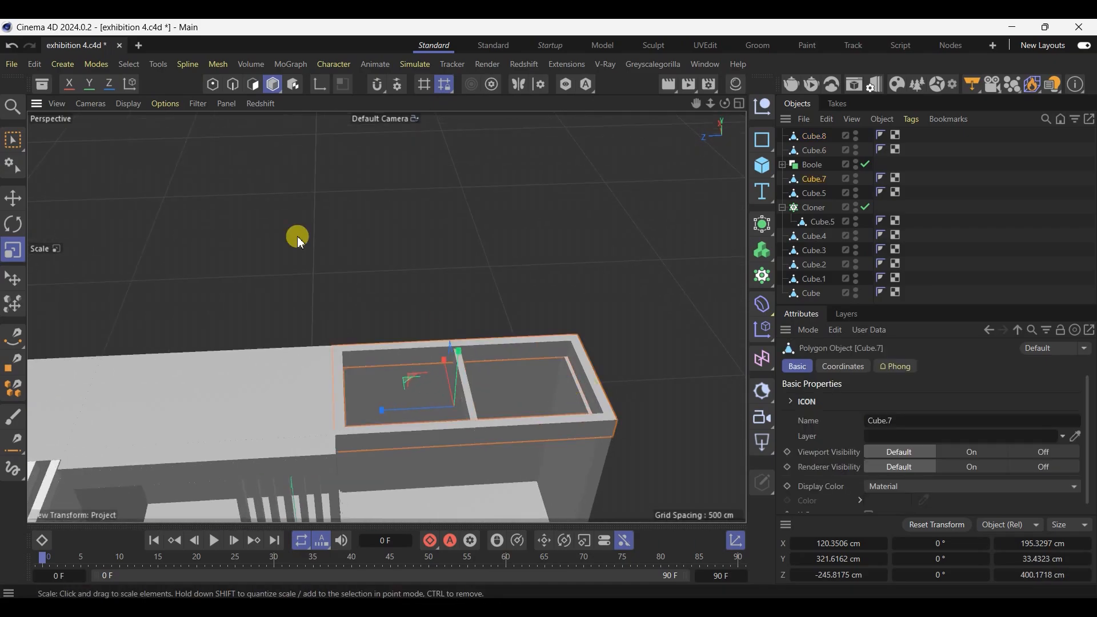
{"action": "left_click", "coordinate": [253, 84]}
{"action": "left_click", "coordinate": [577, 369]}
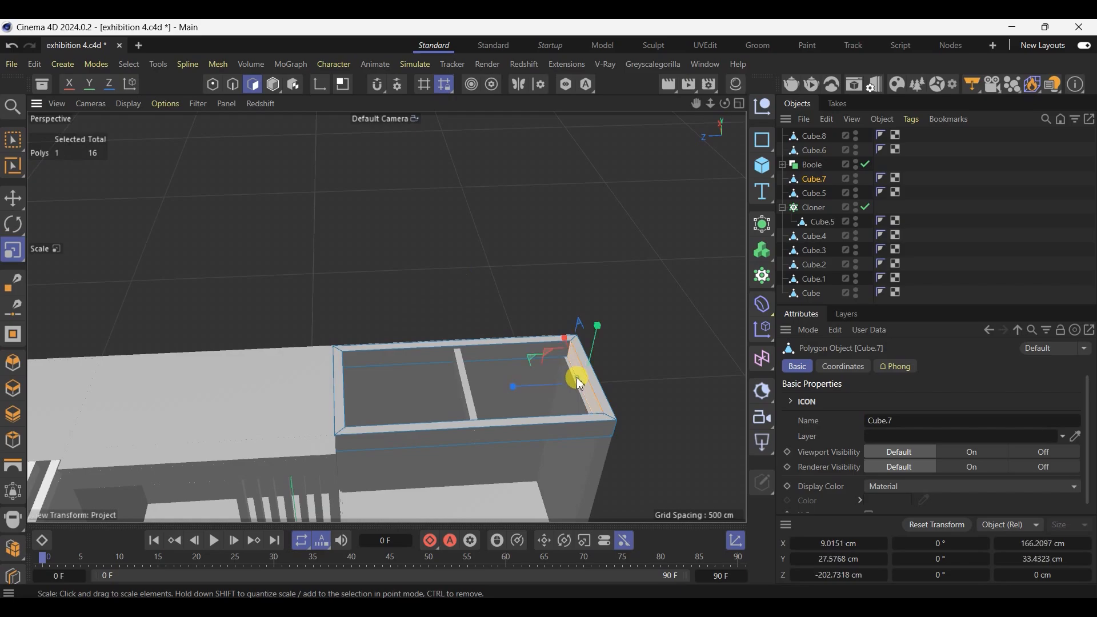
{"action": "left_click", "coordinate": [12, 198]}
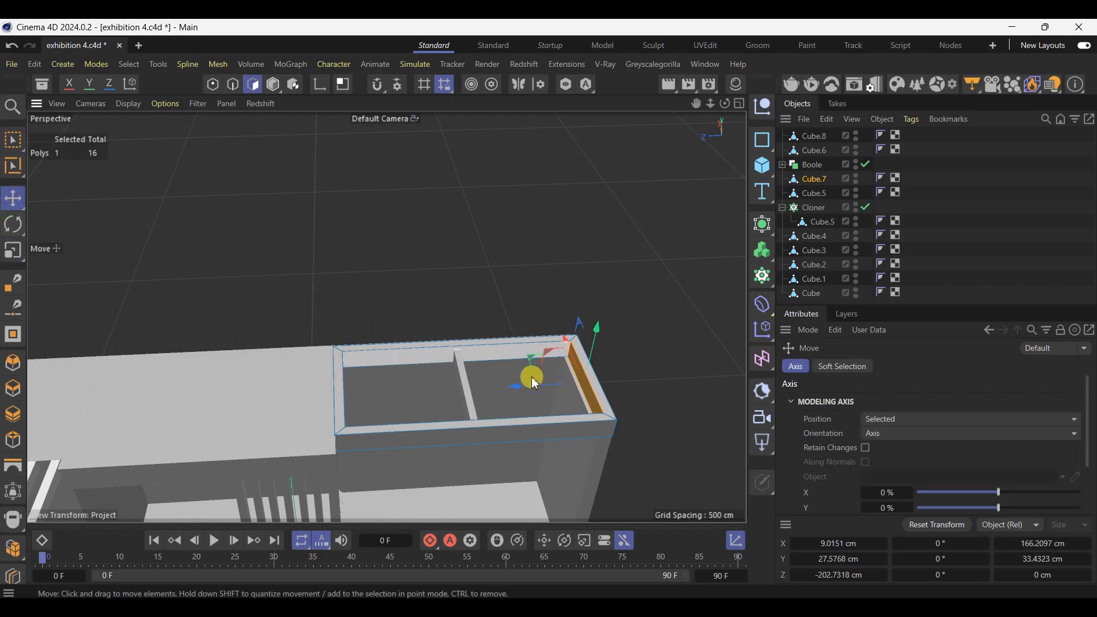
{"action": "mouse_move", "coordinate": [528, 387]}
{"action": "left_mouse_down"}
{"action": "mouse_move", "coordinate": [502, 384]}
{"action": "mouse_move", "coordinate": [513, 386]}
{"action": "left_mouse_up"}
{"action": "key", "text": "ctrl+z"}
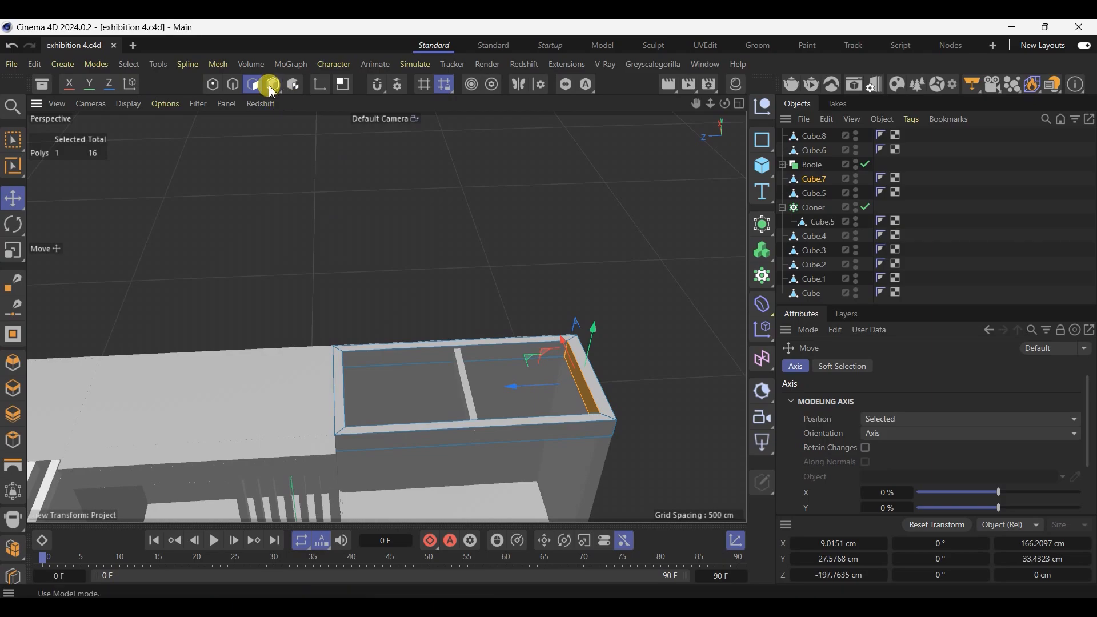
{"action": "left_click", "coordinate": [272, 84]}
{"action": "scroll", "coordinate": [460, 383], "scroll_direction": "up", "scroll_amount": 3}
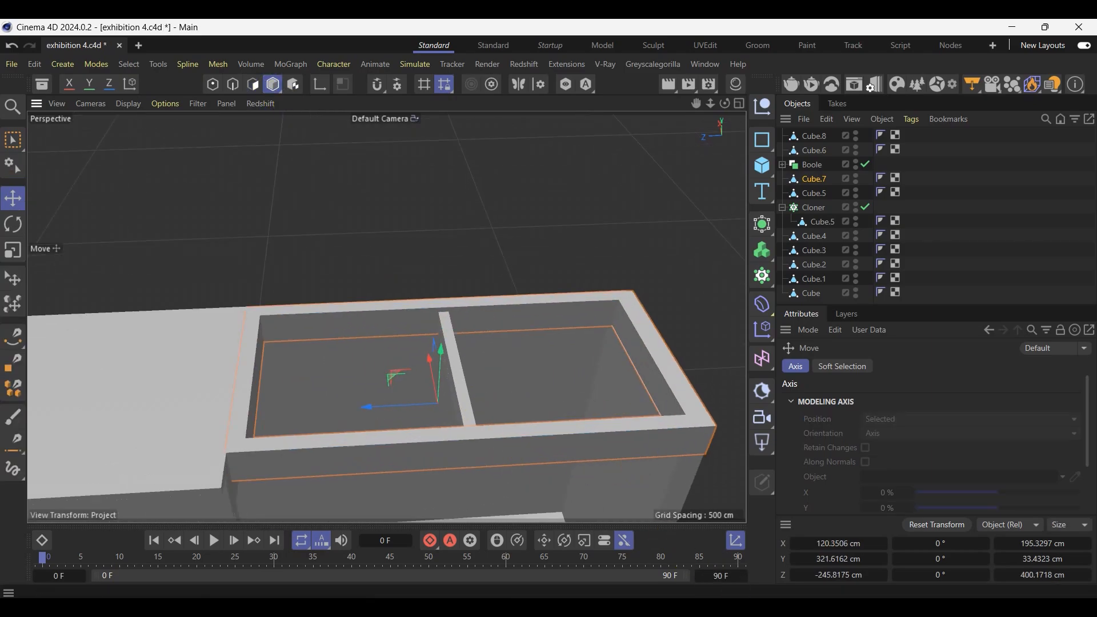
Examine the slats over the open roof frame in the reference render, and place the crossbeam inside a new Cloner
{"action": "key", "text": "alt+Tab"}
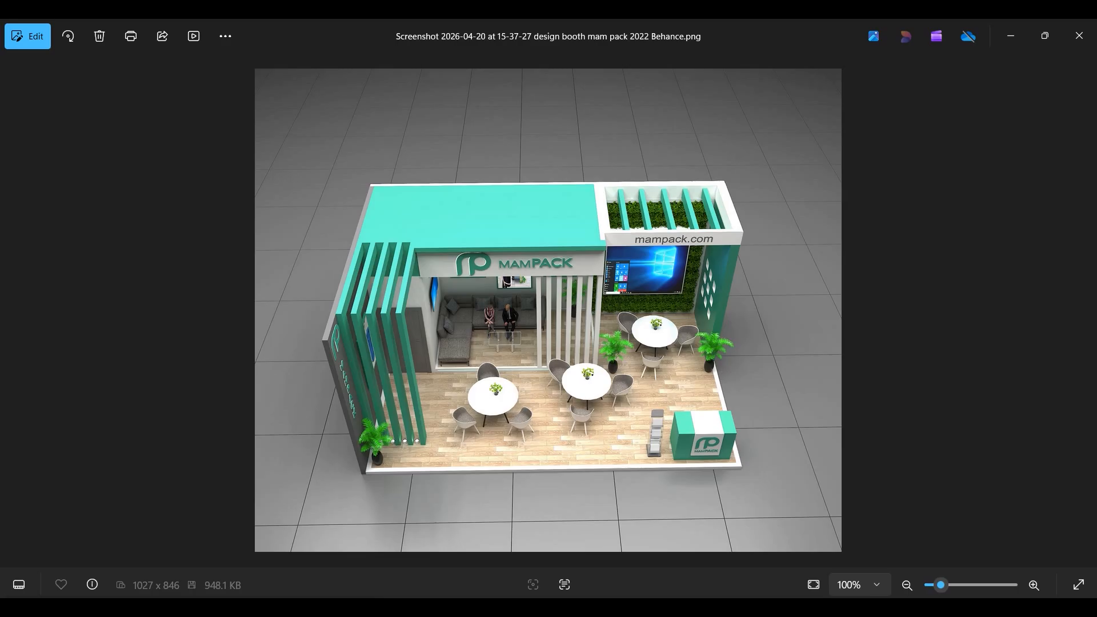
{"action": "scroll", "coordinate": [700, 167], "scroll_direction": "up", "scroll_amount": 5}
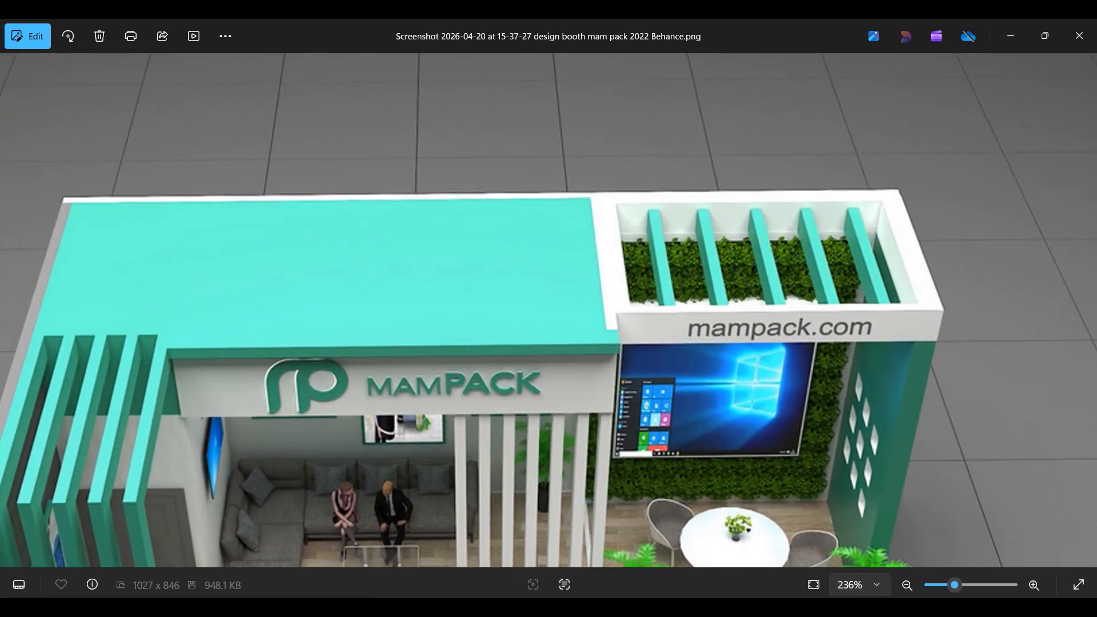
{"action": "left_click", "coordinate": [416, 534]}
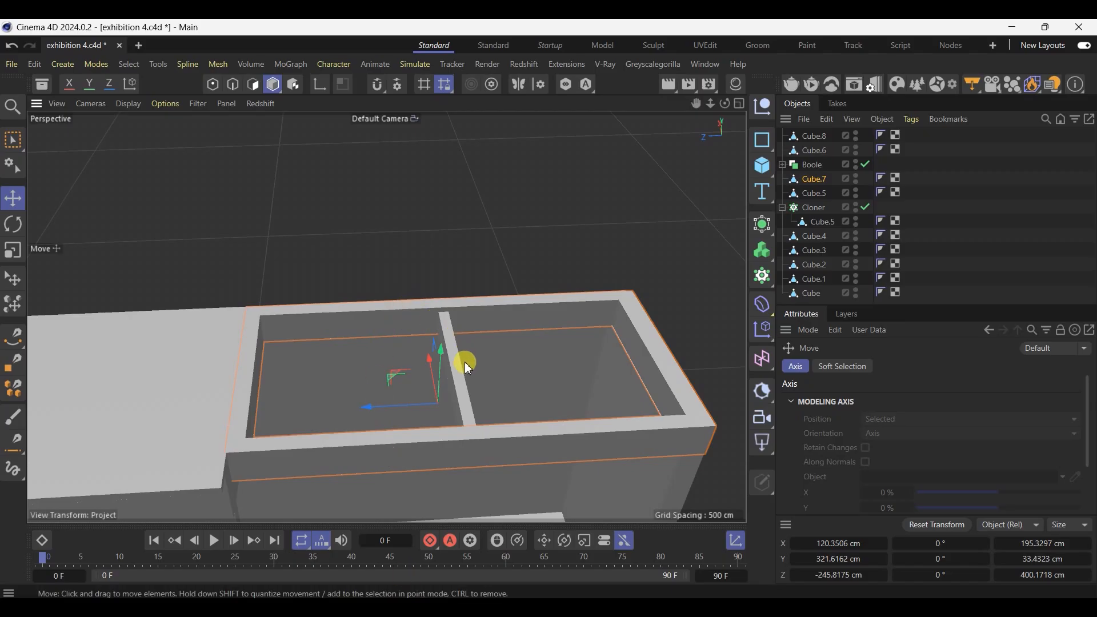
{"action": "left_click", "coordinate": [474, 373]}
{"action": "left_click", "coordinate": [763, 250]}
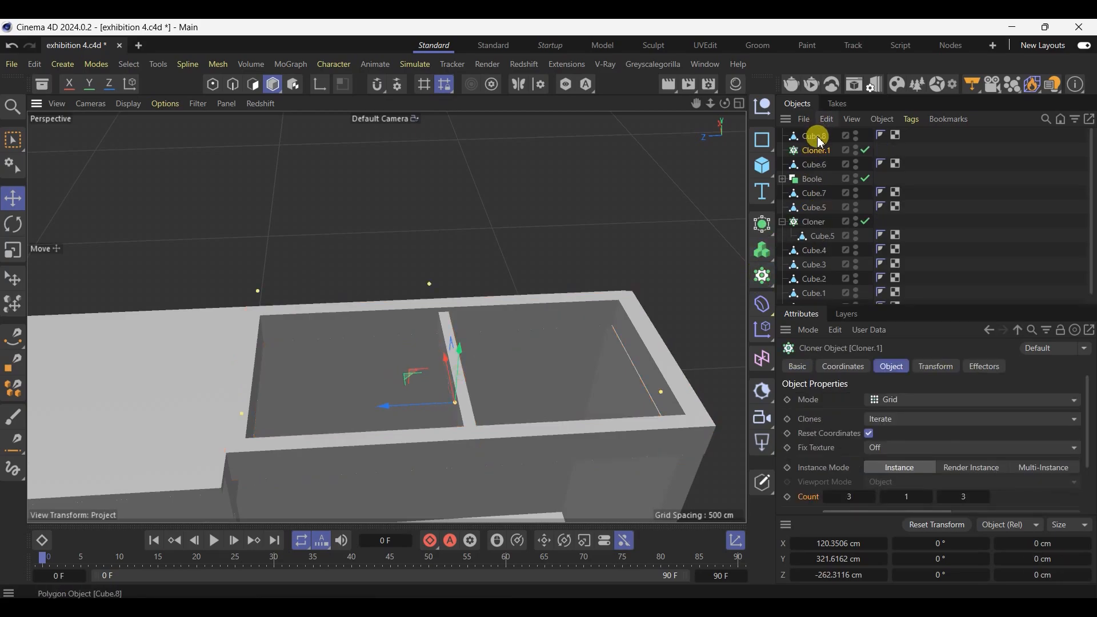
{"action": "left_click_drag", "start_coordinate": [823, 165], "coordinate": [823, 150]}
{"action": "left_click", "coordinate": [817, 137]}
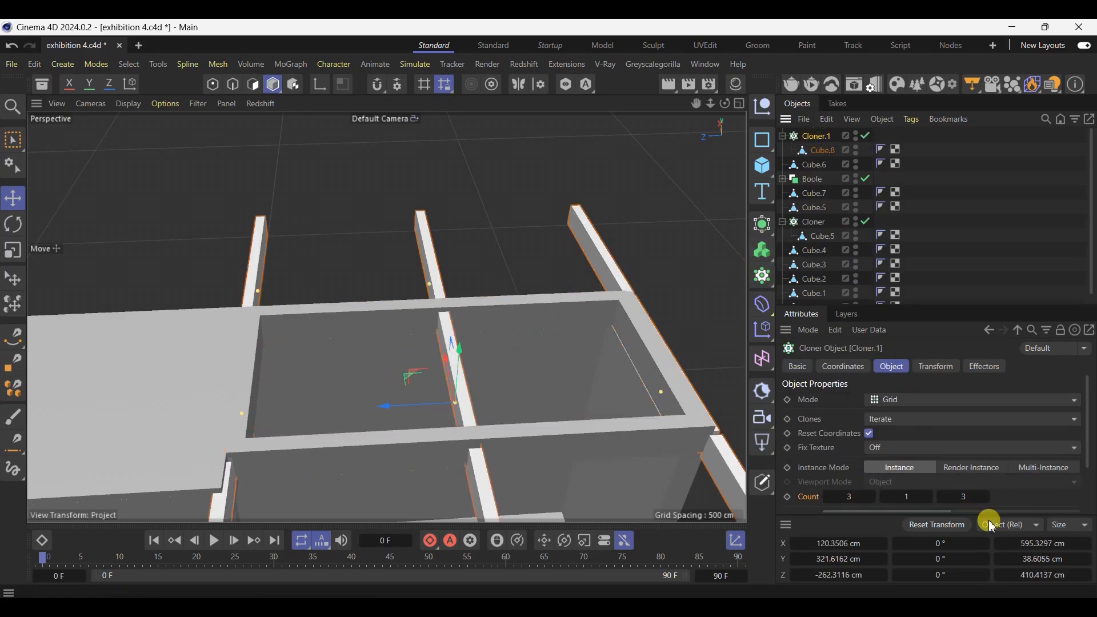
Set the crossbeam Cloner's grid count to 1, 1 and 5
{"action": "left_click_drag", "start_coordinate": [984, 501], "coordinate": [984, 504]}
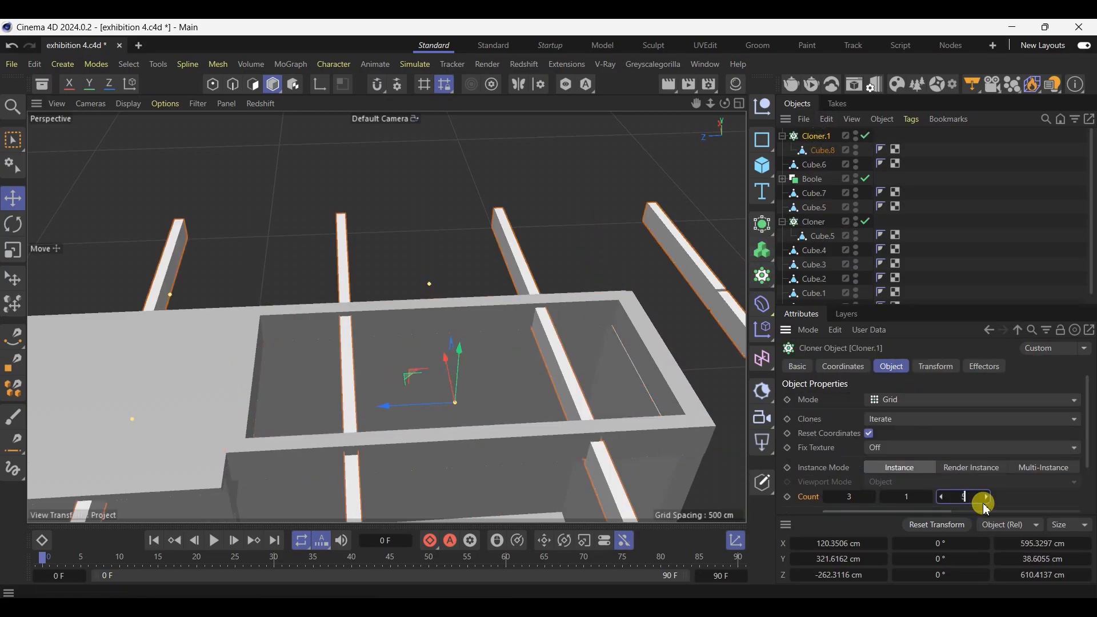
{"action": "type", "text": "5"}
{"action": "left_click", "coordinate": [803, 506]}
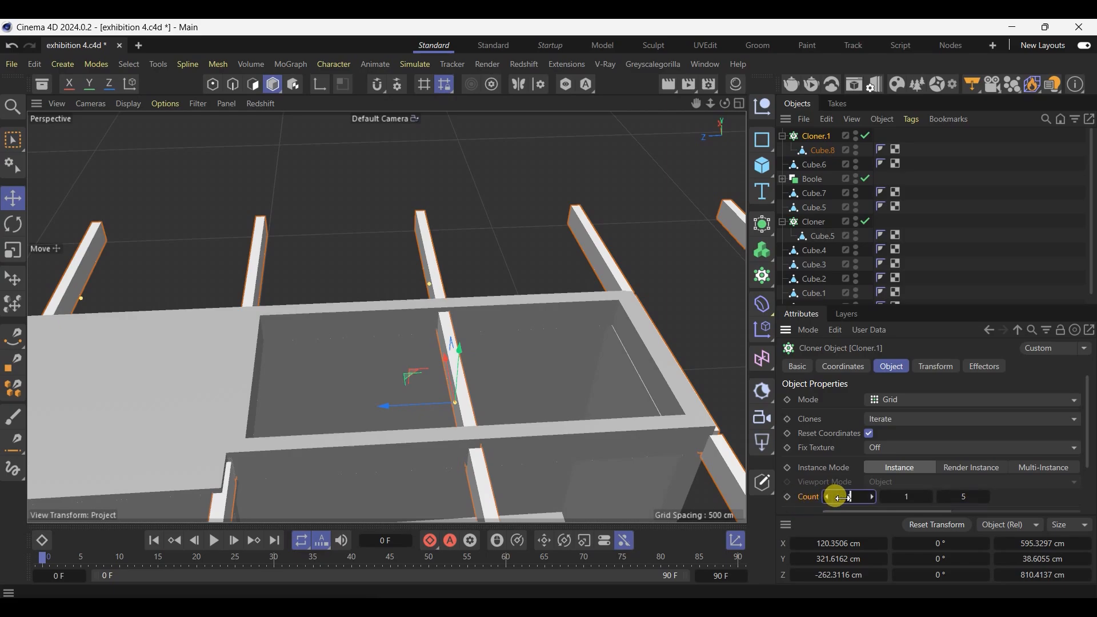
{"action": "left_click_drag", "start_coordinate": [838, 498], "coordinate": [837, 498]}
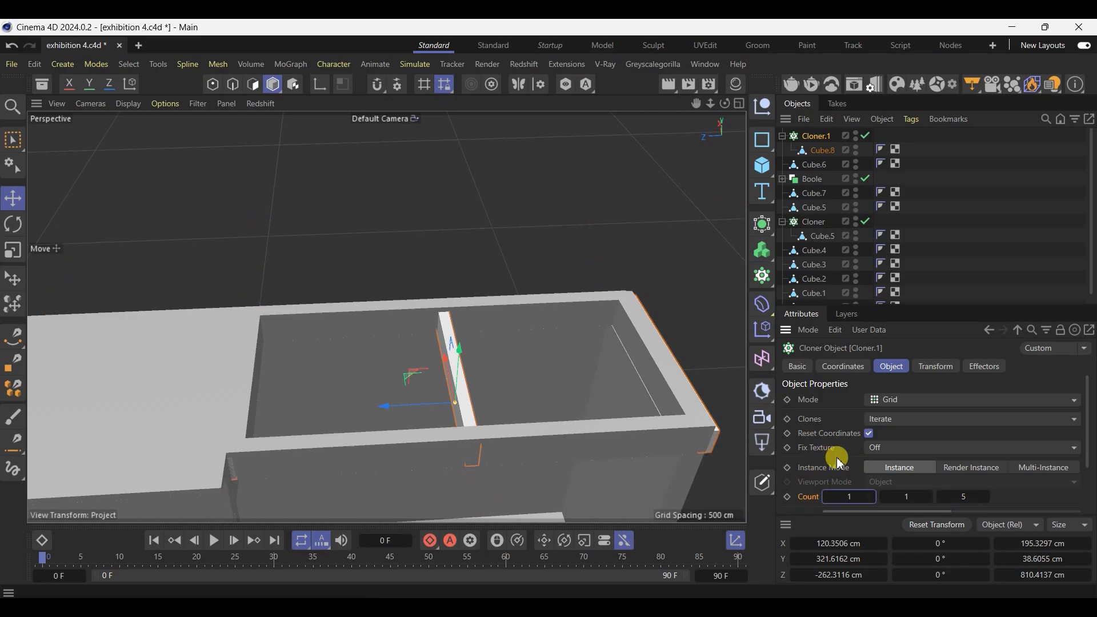
{"action": "scroll", "coordinate": [840, 466], "scroll_direction": "down", "scroll_amount": 2}
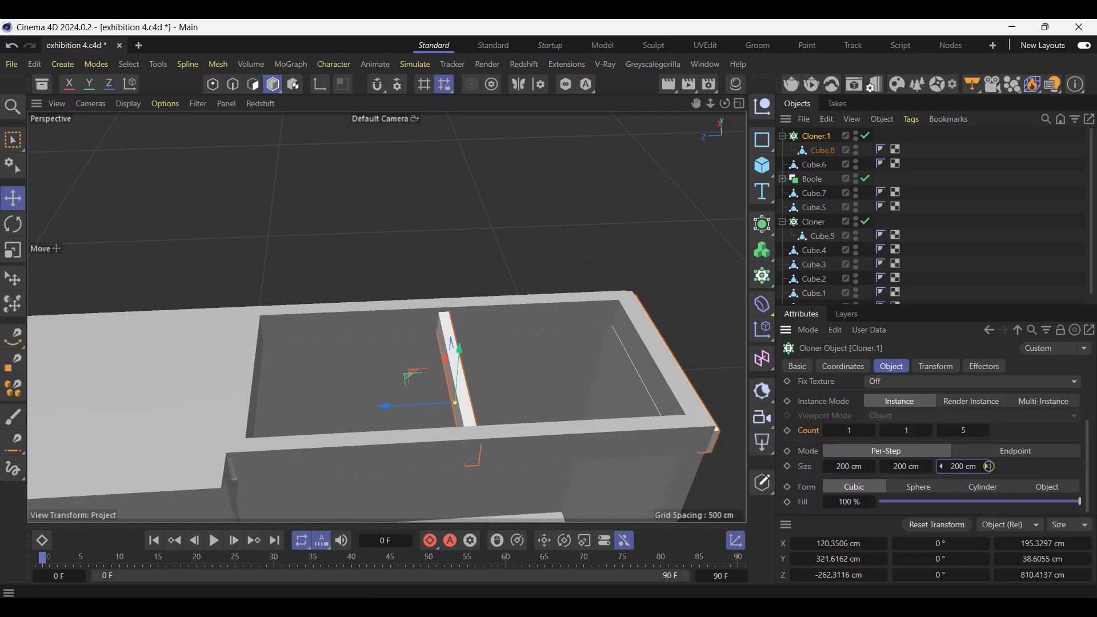
Set the crossbeam Cloner's Z size to 63 cm per step to space the slats across the roof opening
{"action": "mouse_move", "coordinate": [986, 466]}
{"action": "left_mouse_down"}
{"action": "mouse_move", "coordinate": [896, 466]}
{"action": "mouse_move", "coordinate": [909, 466]}
{"action": "left_mouse_up"}
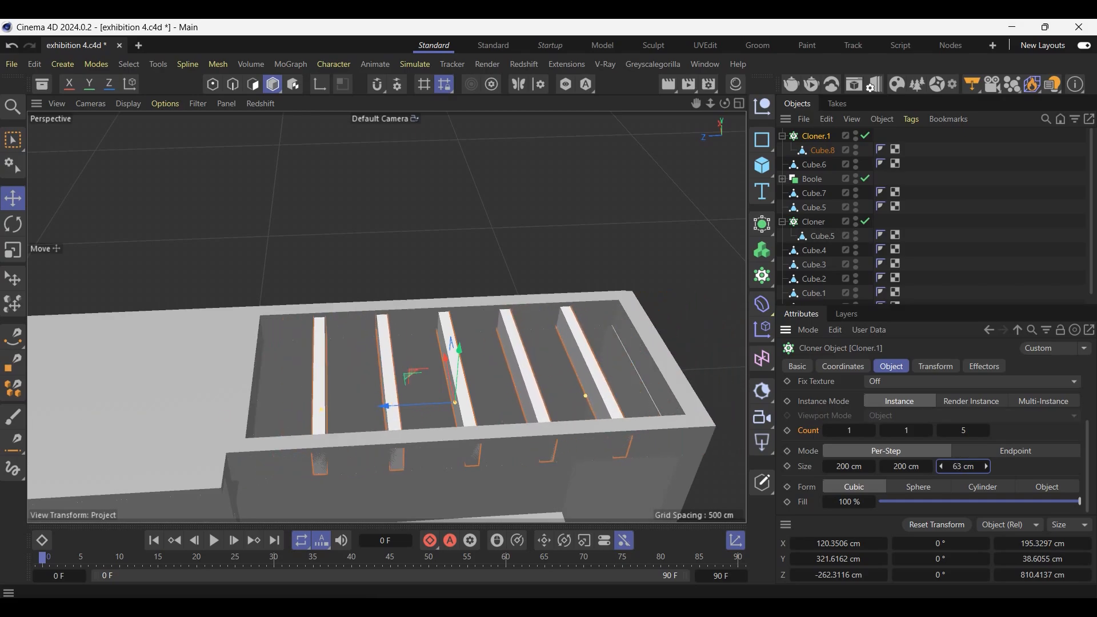
{"action": "left_click_drag", "start_coordinate": [539, 284], "coordinate": [307, 342], "text": "alt"}
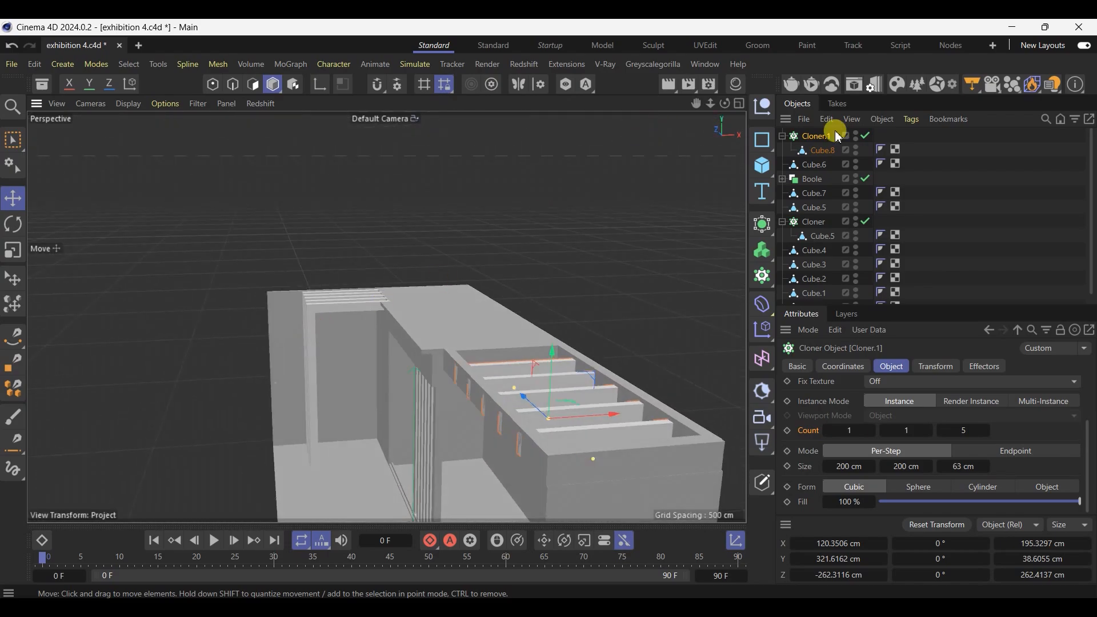
Shorten the cloned crossbeam to about 173.05 cm along X by moving its end points inward, and save the project
{"action": "left_click", "coordinate": [814, 150]}
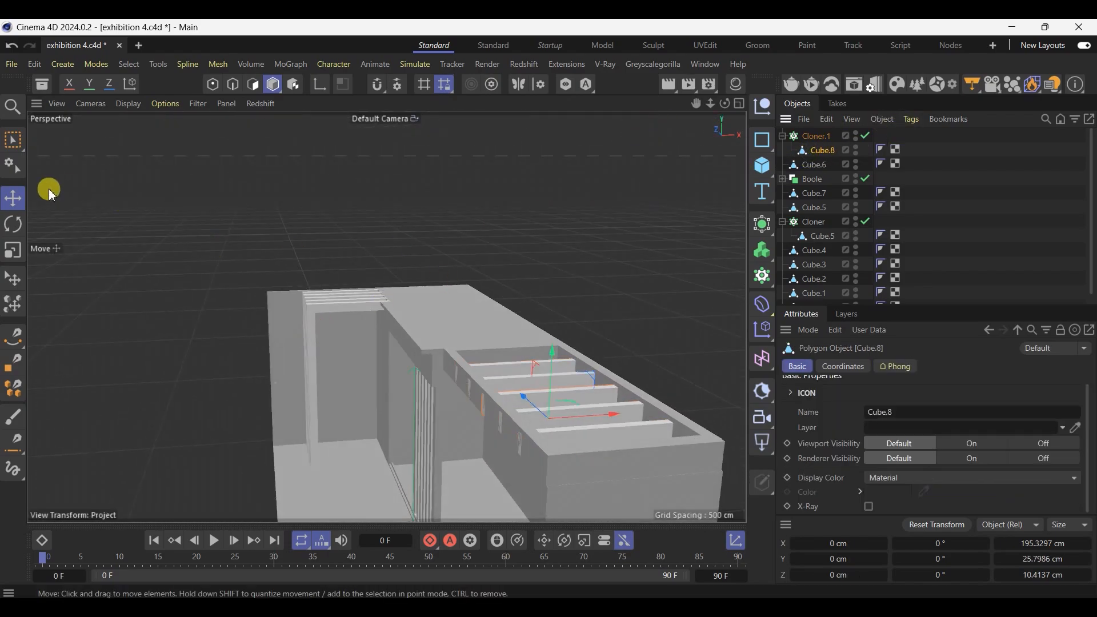
{"action": "left_click", "coordinate": [13, 140]}
{"action": "left_click", "coordinate": [212, 84]}
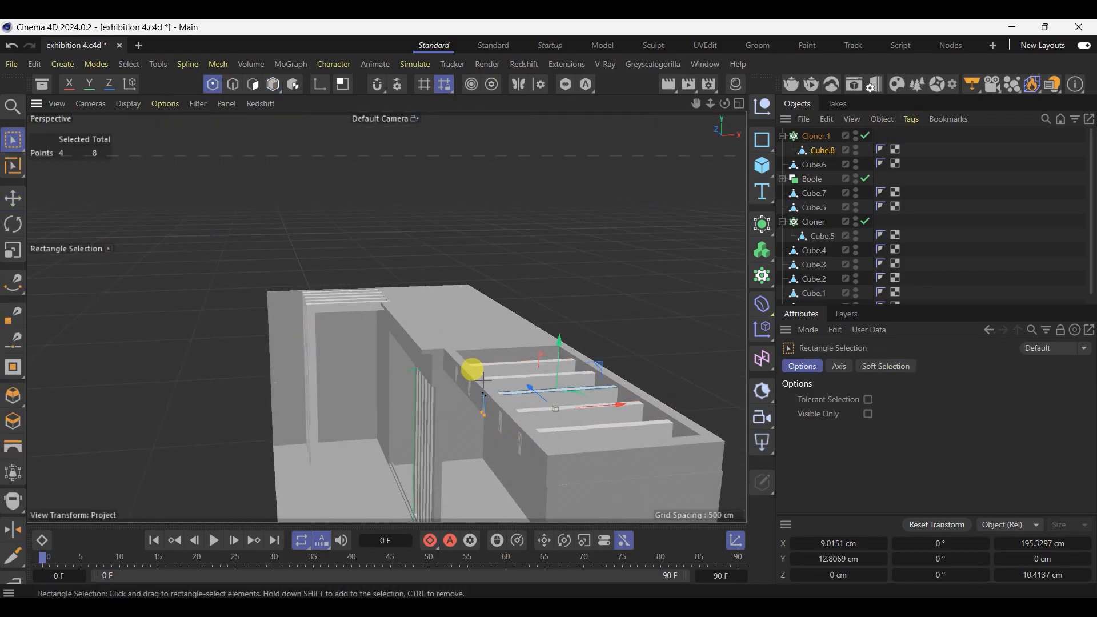
{"action": "left_click_drag", "start_coordinate": [483, 380], "coordinate": [558, 403]}
{"action": "key", "text": "ctrl+z"}
{"action": "left_click_drag", "start_coordinate": [599, 298], "coordinate": [710, 462]}
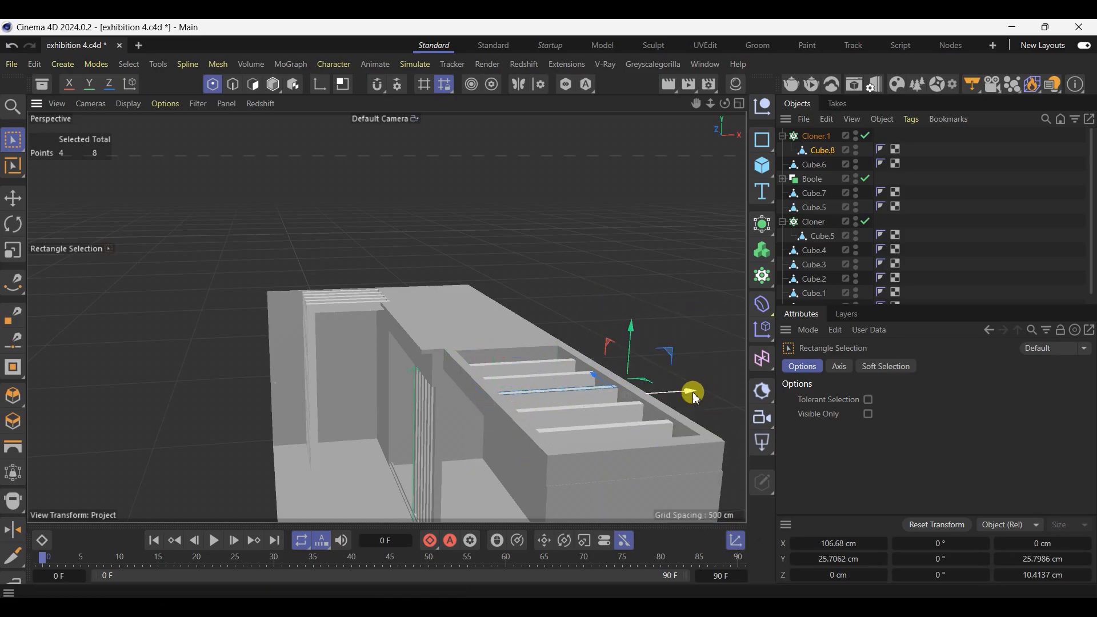
{"action": "left_click_drag", "start_coordinate": [696, 398], "coordinate": [683, 398]}
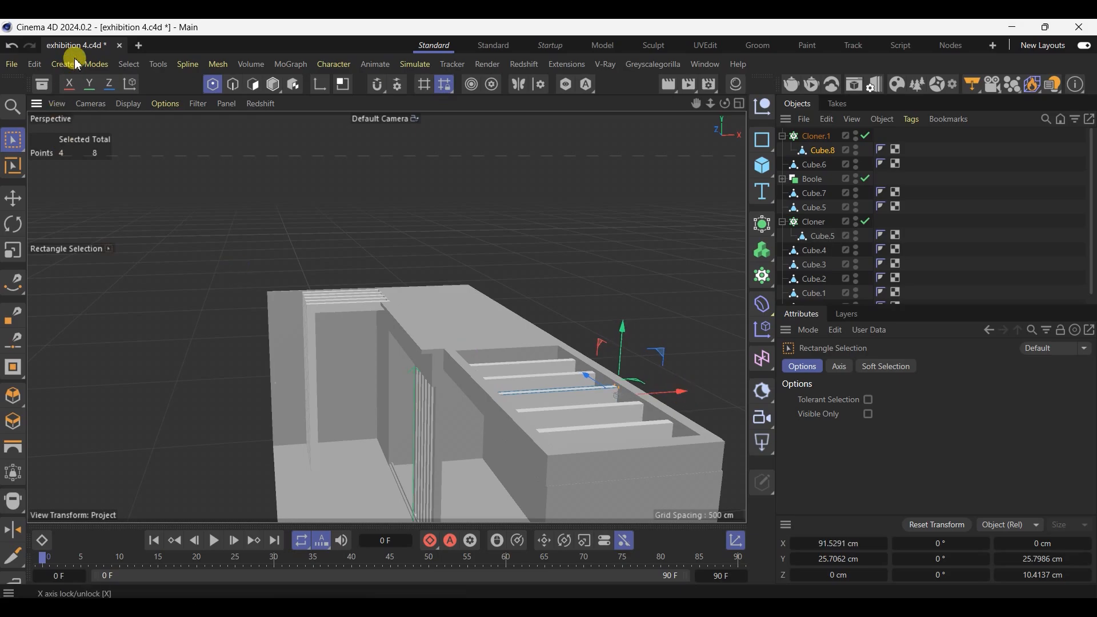
{"action": "key", "text": "ctrl+s"}
{"action": "left_click", "coordinate": [273, 84]}
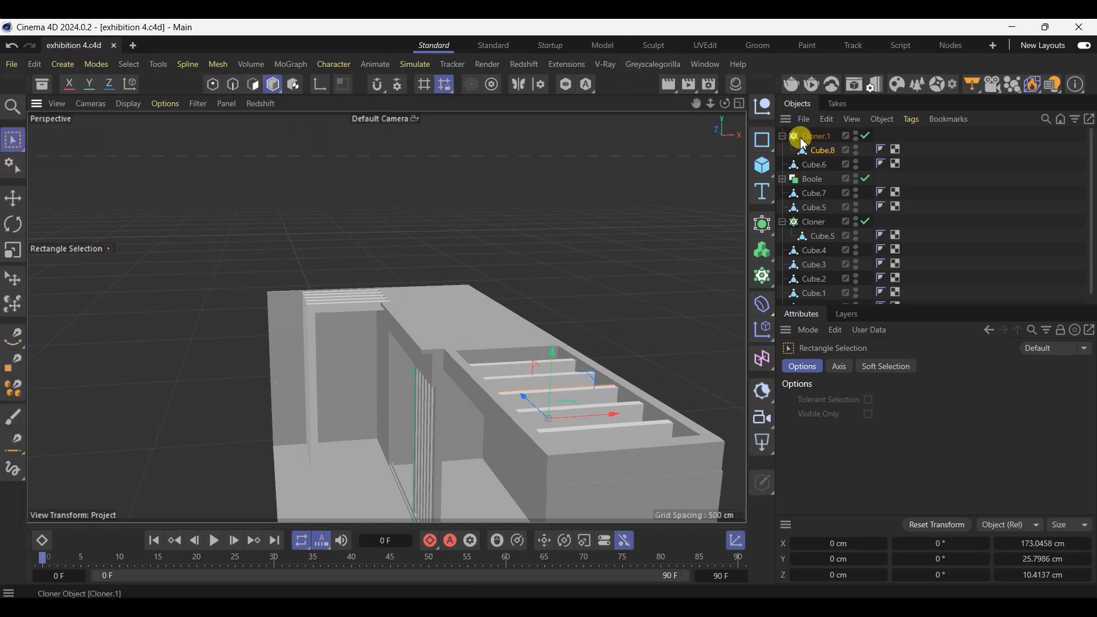
Collapse the crossbeam Cloner's hierarchy, select the Cloner, and save the project
{"action": "left_click", "coordinate": [783, 136]}
{"action": "left_click", "coordinate": [817, 137]}
{"action": "left_click_drag", "start_coordinate": [416, 311], "coordinate": [492, 383], "text": "alt"}
{"action": "scroll", "coordinate": [490, 354], "scroll_direction": "up", "scroll_amount": 4}
{"action": "key", "text": "ctrl+s"}
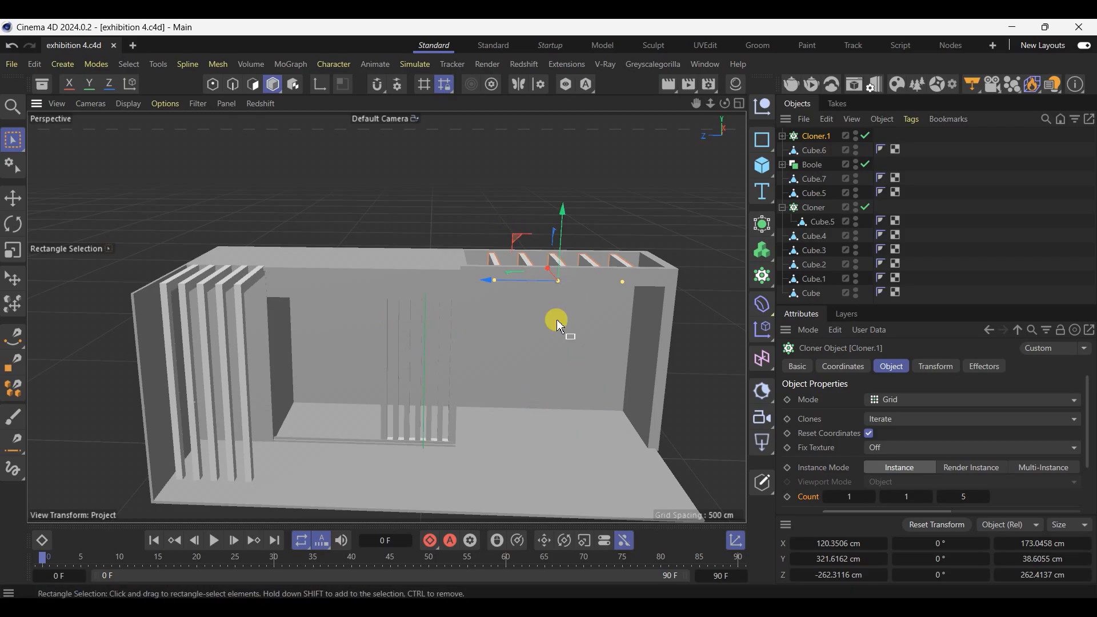
Examine the booth model's front slats and lounge opening, and compare them with the elevated Mampack reference render in the image viewer
{"action": "scroll", "coordinate": [240, 322], "scroll_direction": "up", "scroll_amount": 2}
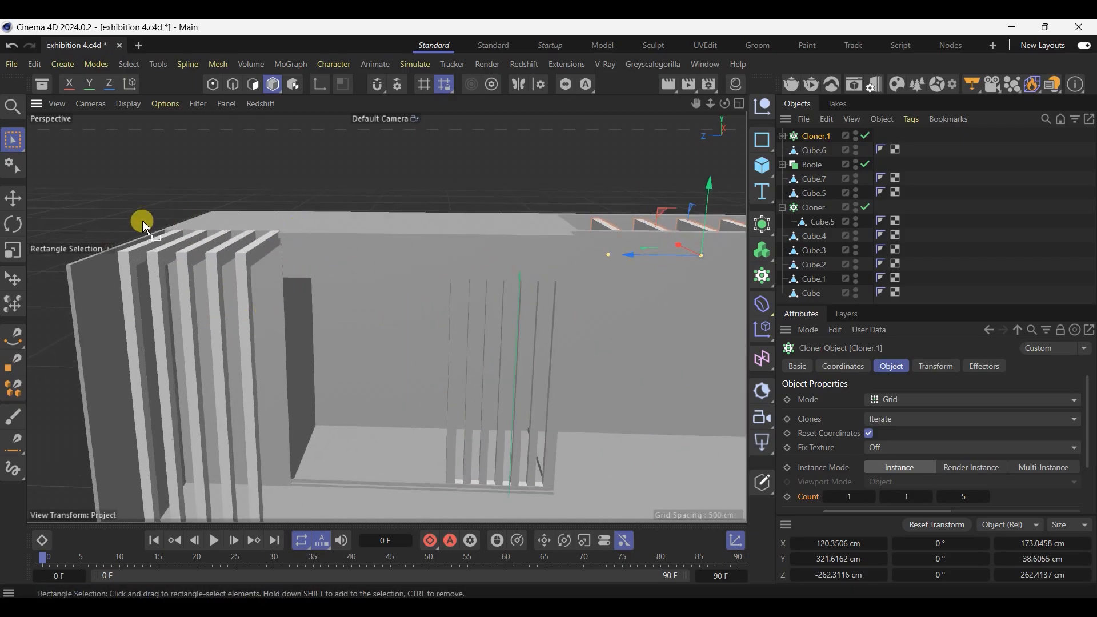
{"action": "scroll", "coordinate": [142, 220], "scroll_direction": "down", "scroll_amount": 3}
{"action": "scroll", "coordinate": [459, 397], "scroll_direction": "up", "scroll_amount": 3}
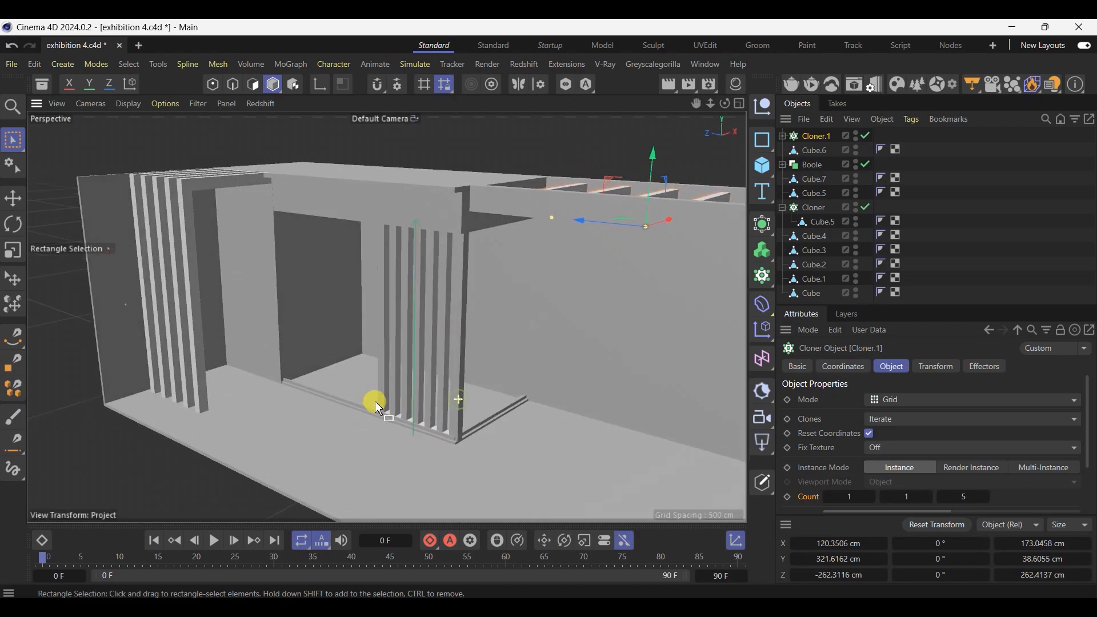
{"action": "left_click_drag", "start_coordinate": [375, 401], "coordinate": [486, 388], "text": "alt"}
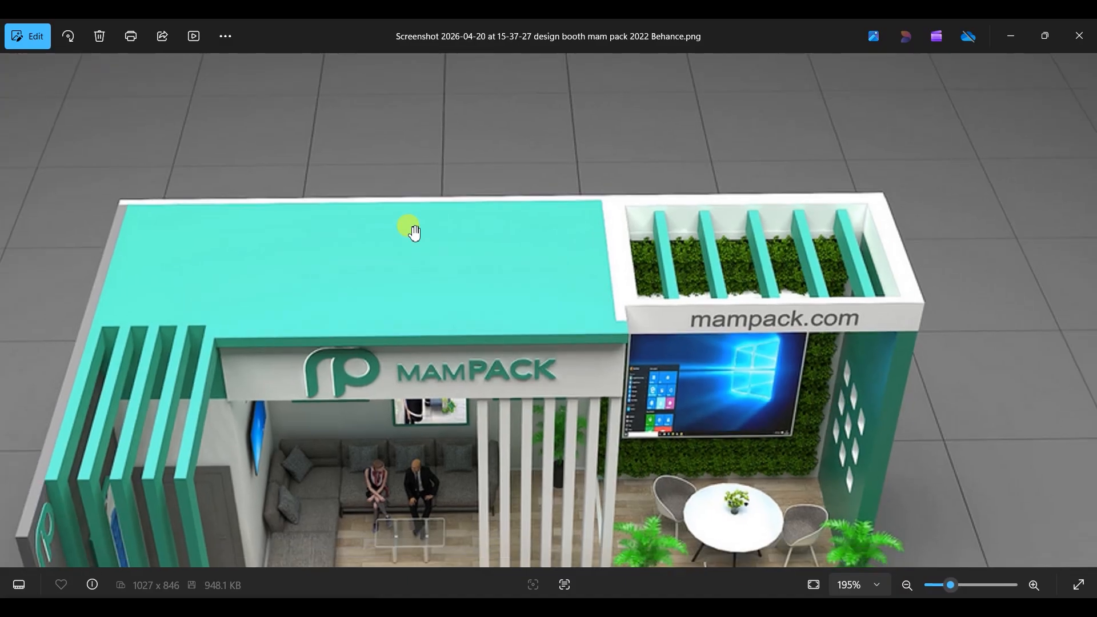
{"action": "double_click", "coordinate": [415, 232]}
{"action": "double_click", "coordinate": [437, 460]}
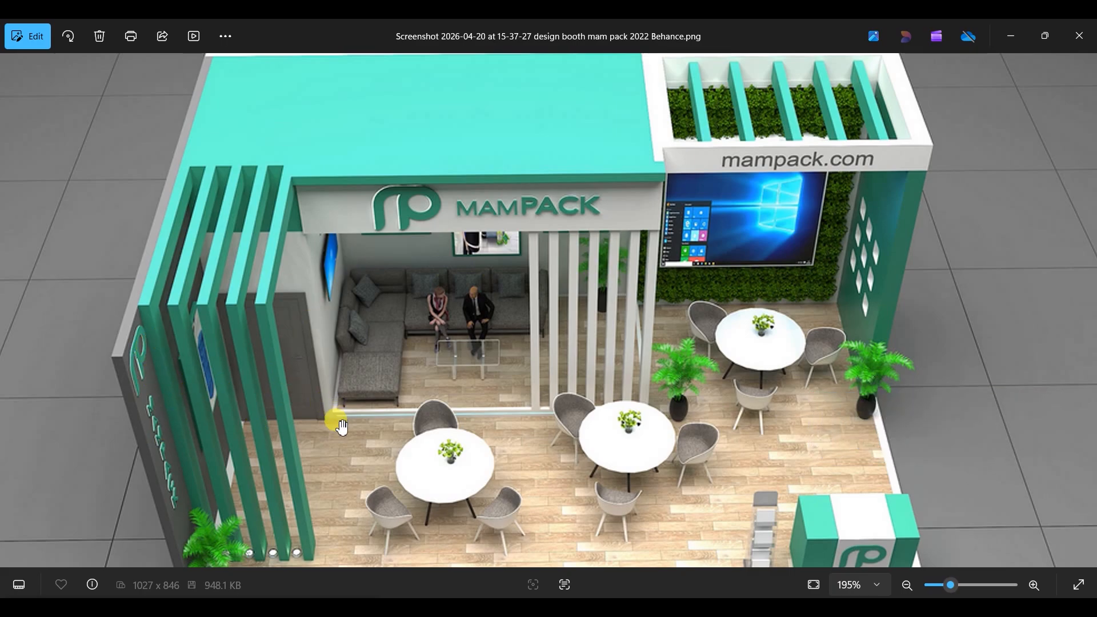
{"action": "scroll", "coordinate": [699, 436], "scroll_direction": "right", "scroll_amount": 1}
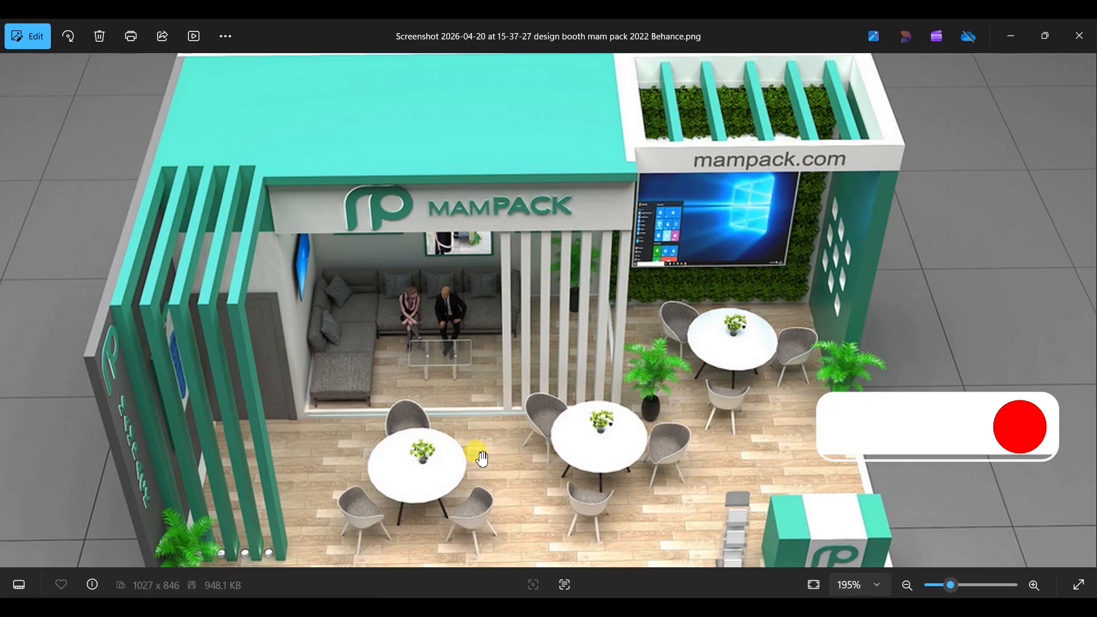